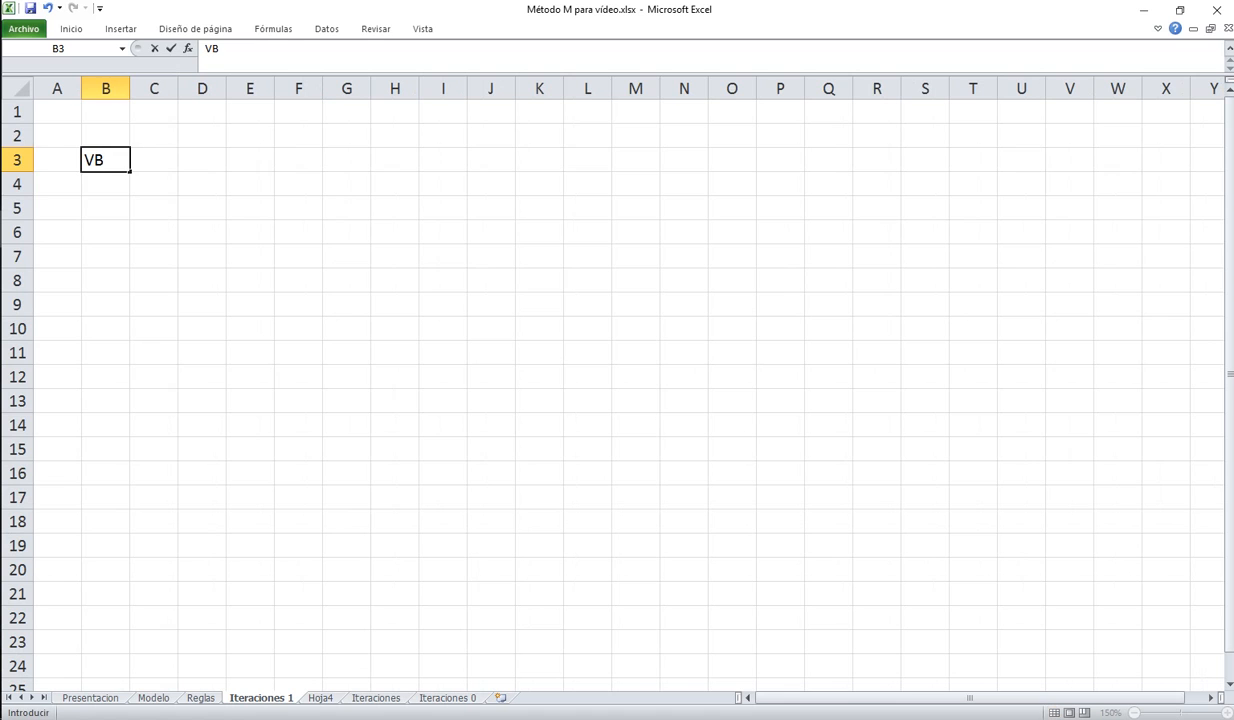
# Enter the column heading X1 in cell C3, beside the VB heading
pyautogui.press('Up')
pyautogui.press('Right')
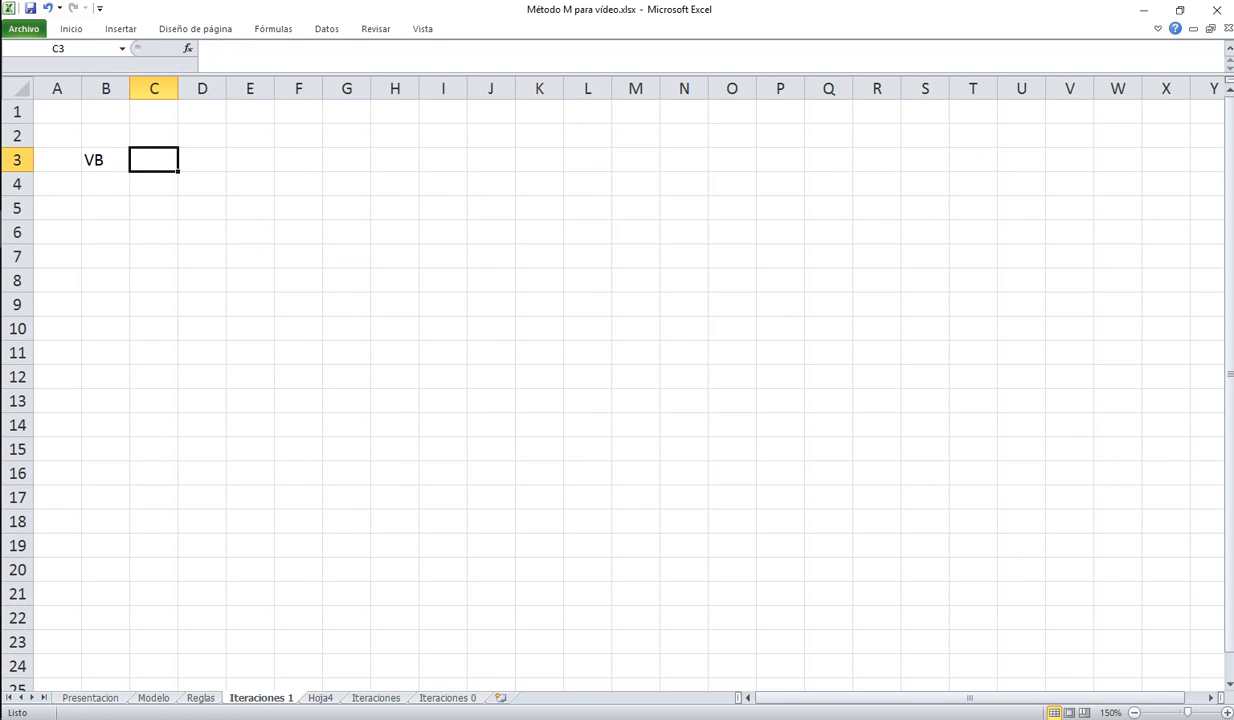
pyautogui.write('X1')
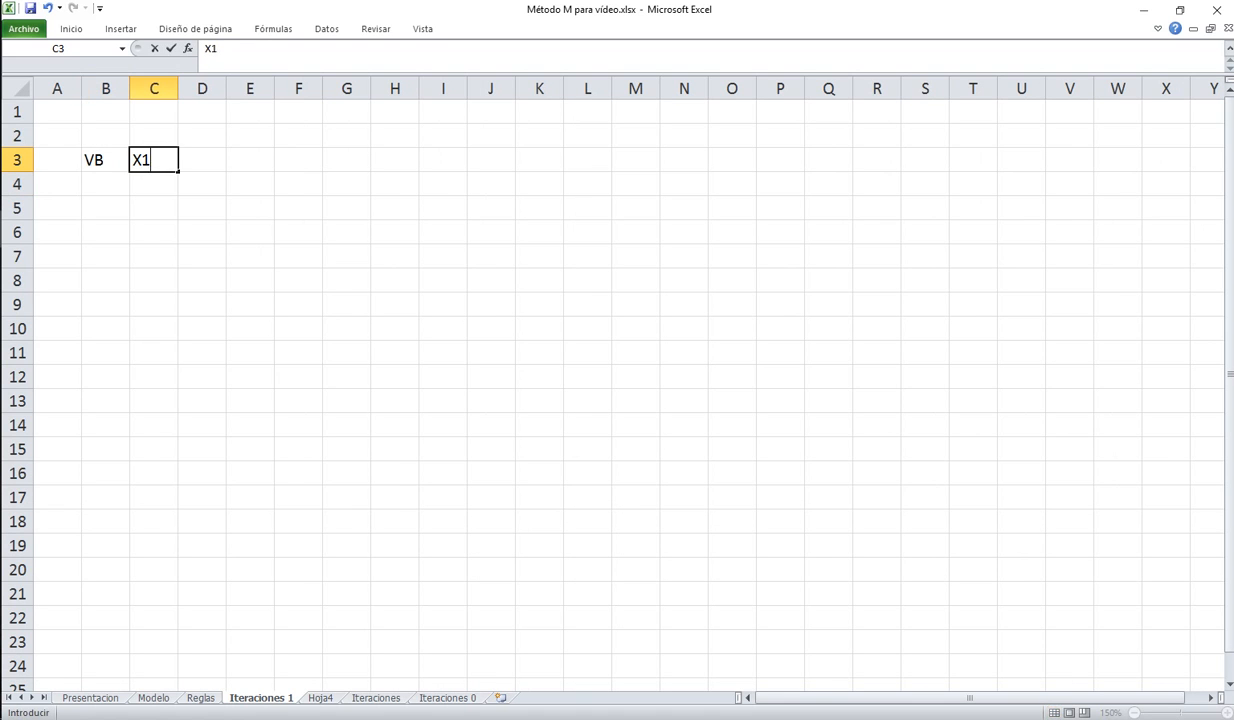
pyautogui.press('Right')
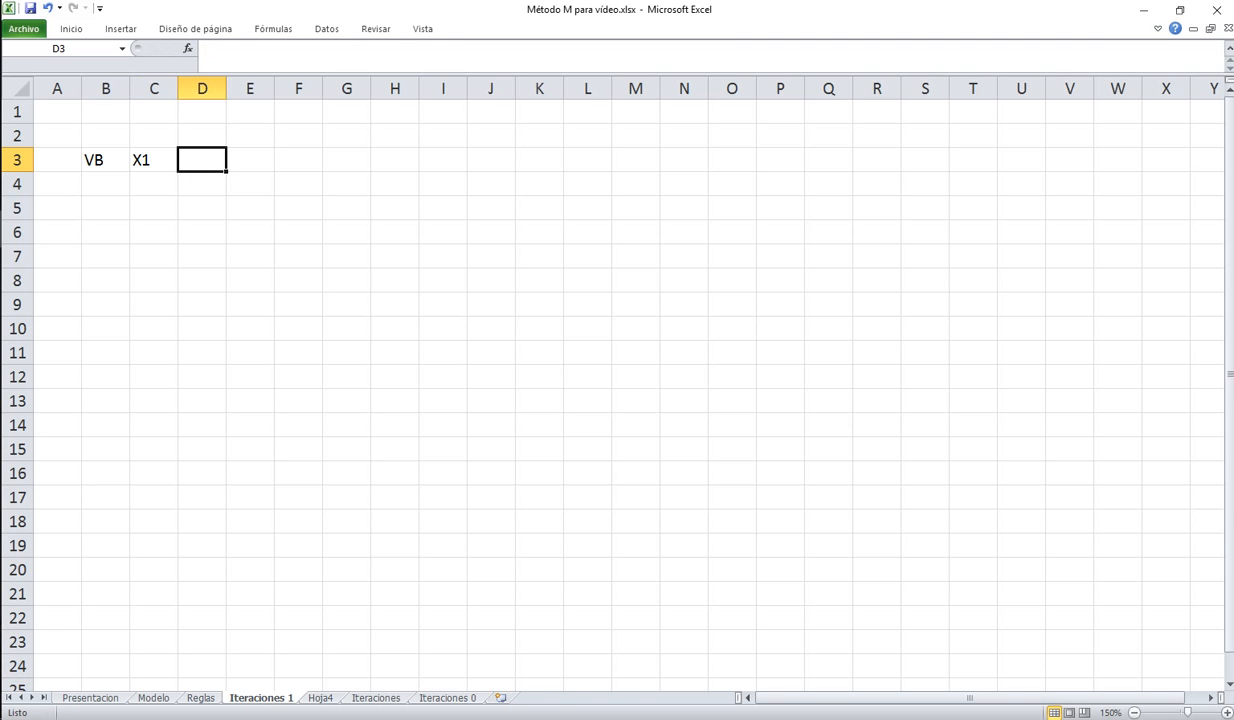
# Format the 1 in C3 as a subscript and fill the heading into D3 as X₂
pyautogui.doubleClick(160, 160)
pyautogui.moveTo(153, 160); pyautogui.dragTo(142, 160)
pyautogui.rightClick(145, 159)
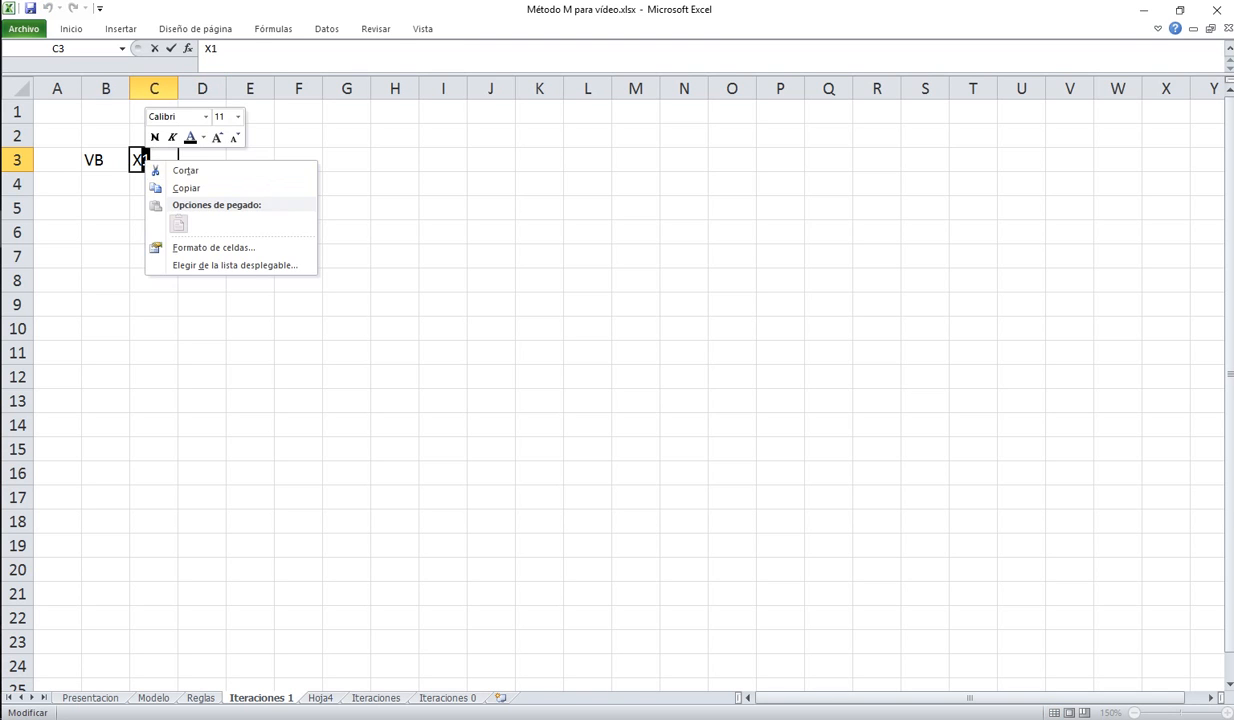
pyautogui.click(165, 247)
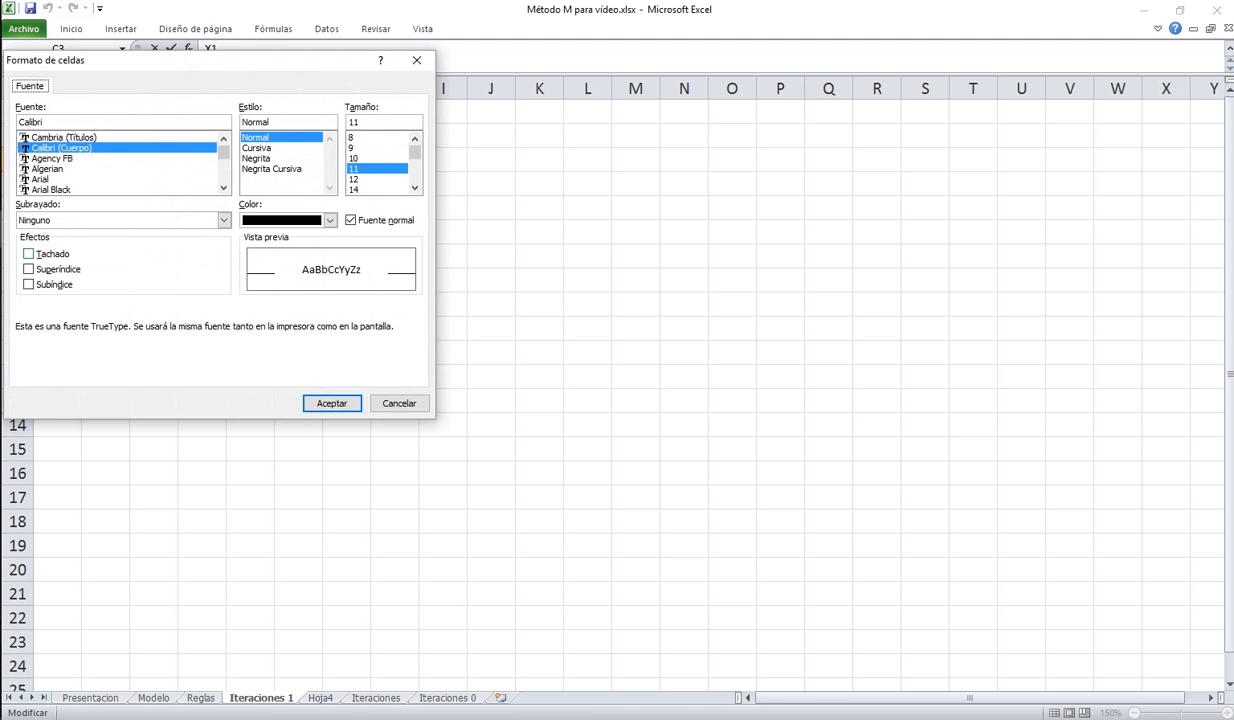
pyautogui.click(28, 284)
pyautogui.click(331, 403)
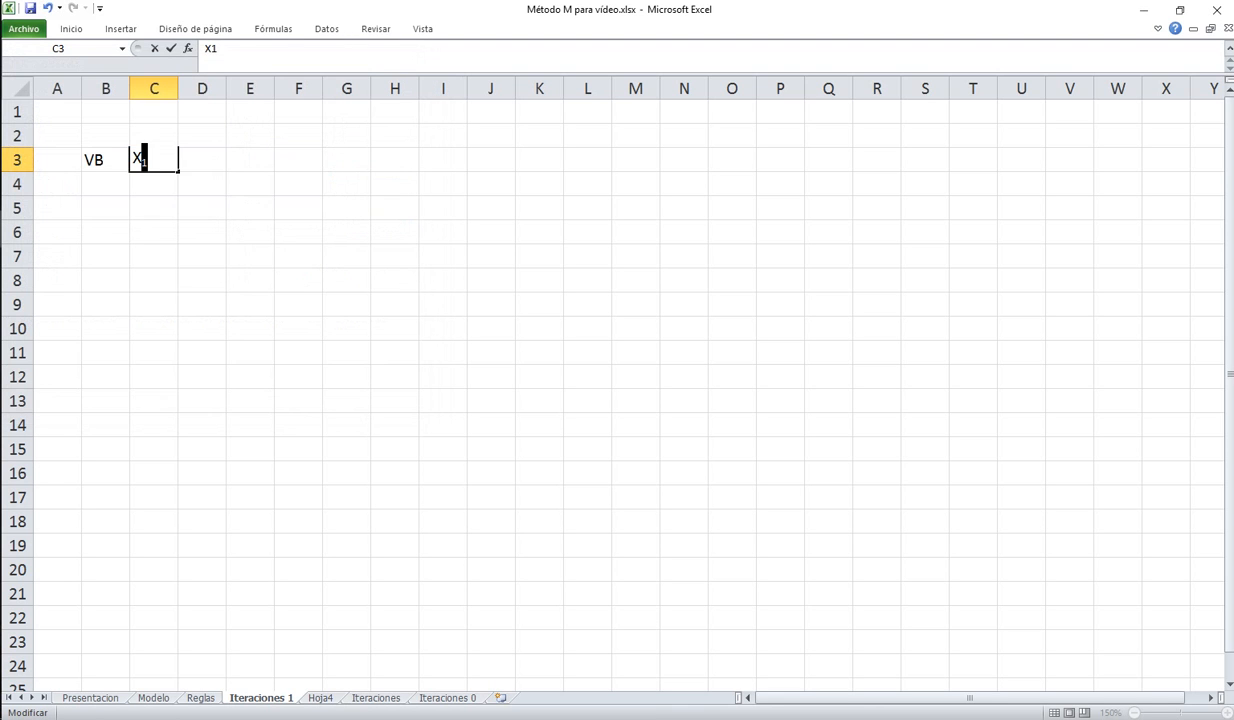
pyautogui.press('Return')
pyautogui.click(154, 163)
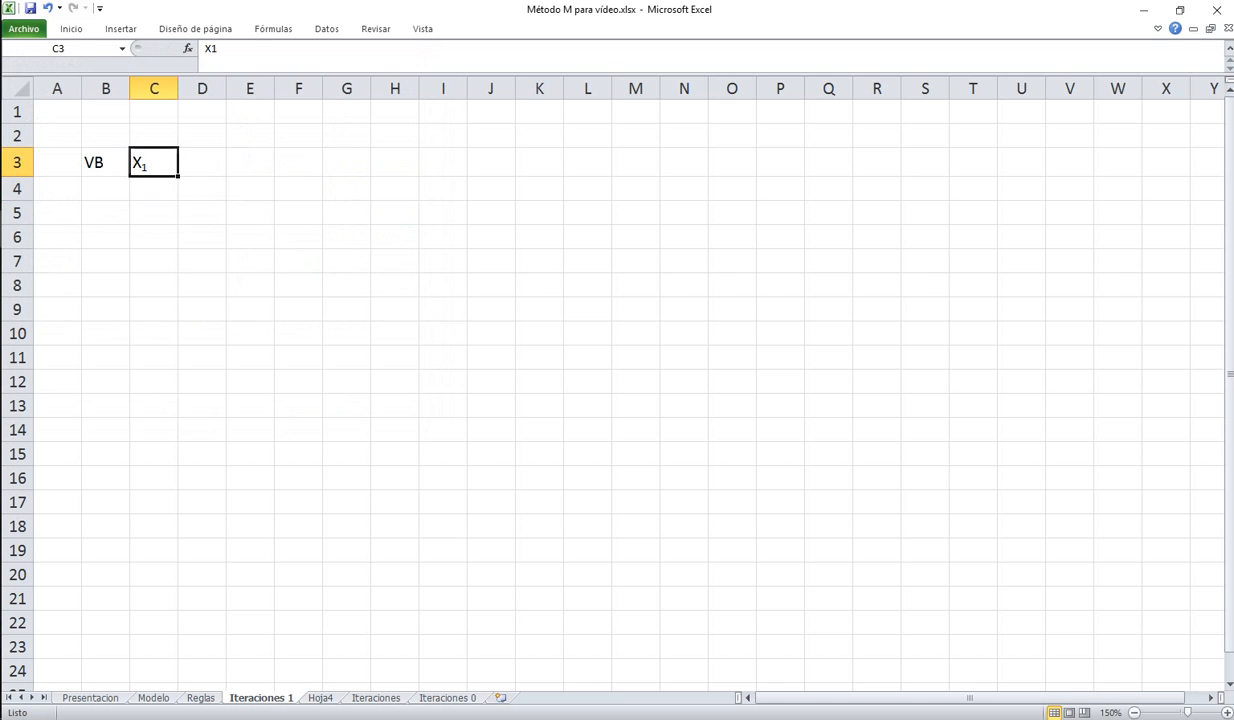
pyautogui.moveTo(178, 177); pyautogui.dragTo(218, 175)
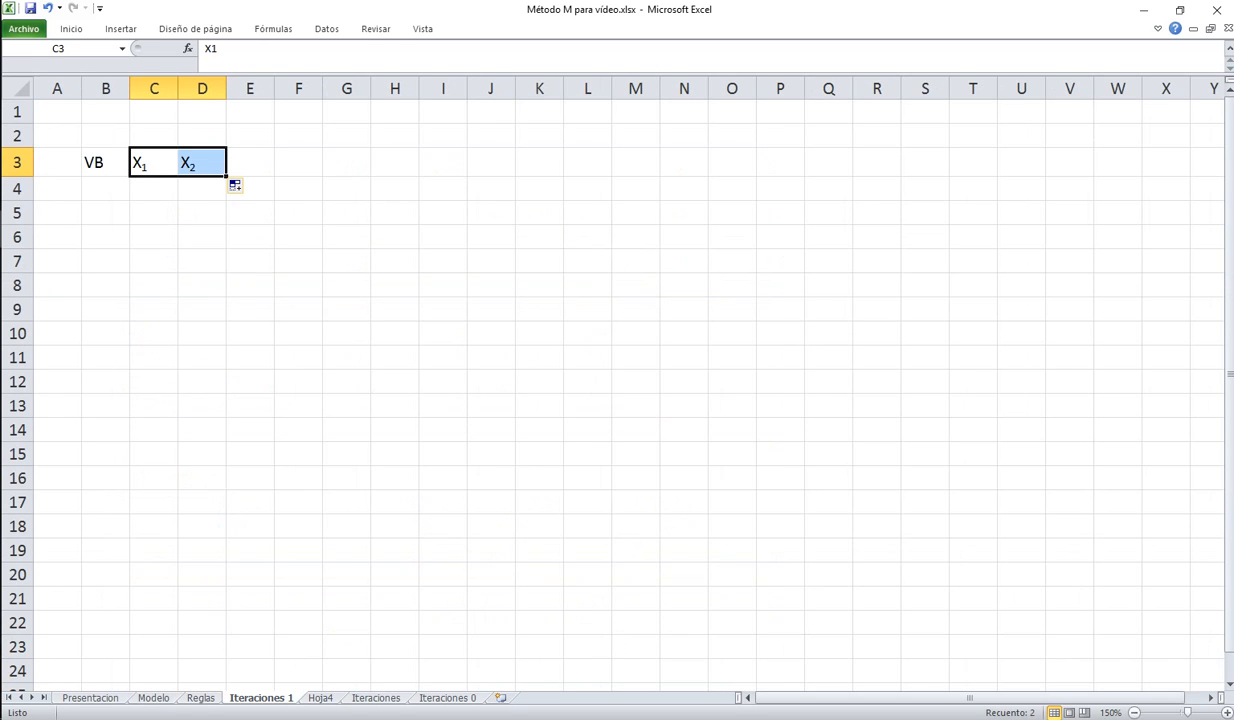
# Copy the X₂ heading from D3 into cell E3
pyautogui.click(202, 162)
pyautogui.hotkey('ctrl', 'c')
pyautogui.click(250, 162)
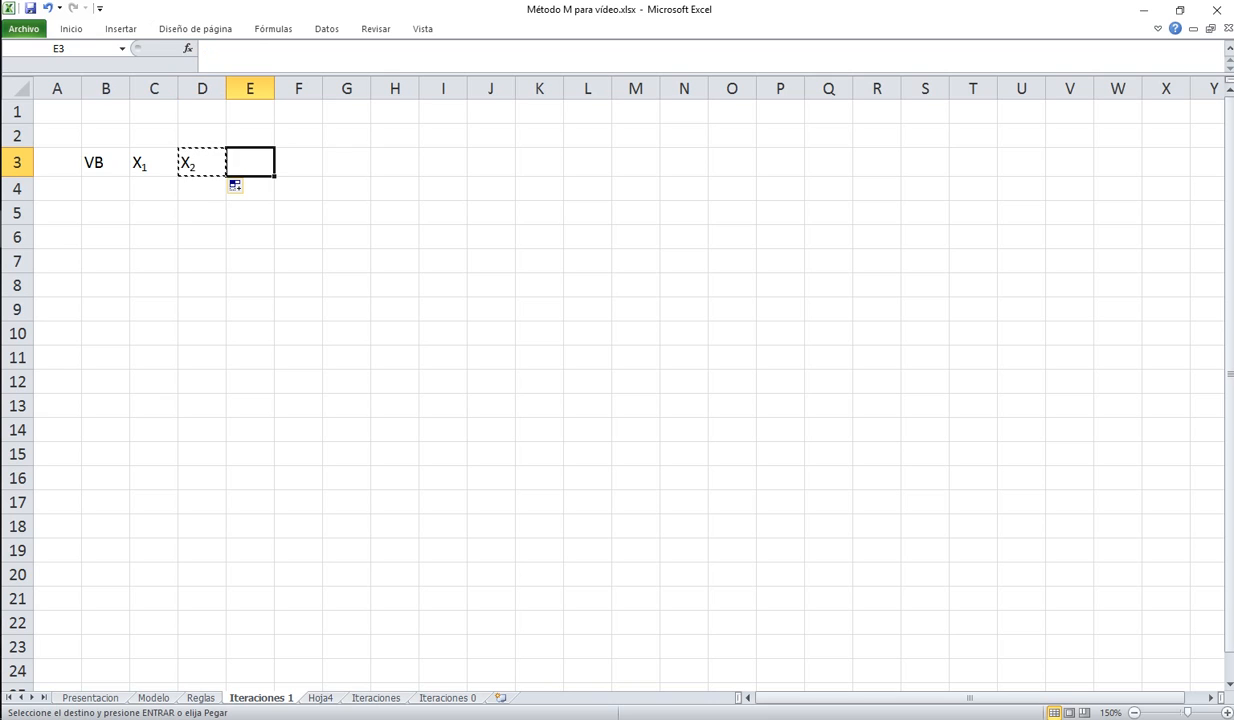
pyautogui.hotkey('ctrl', 'v')
# Change the heading in E3 to e₁, keeping the digit as a subscript
pyautogui.doubleClick(237, 163)
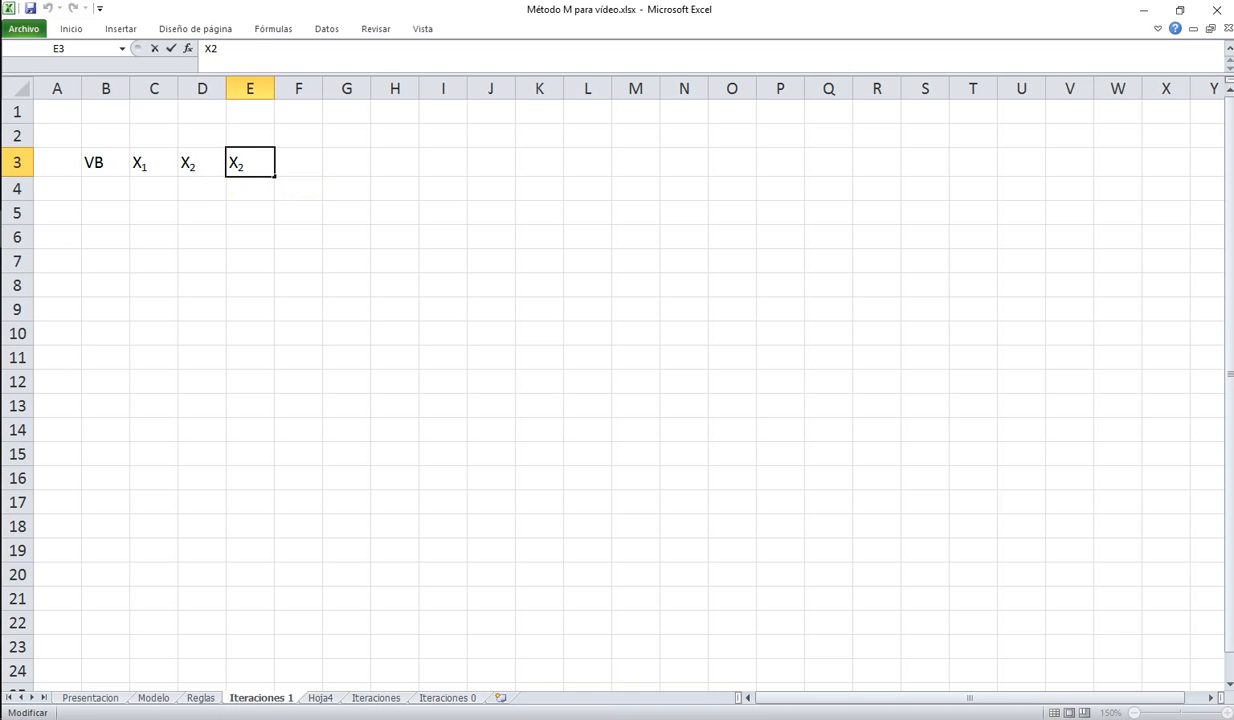
pyautogui.write('E')
pyautogui.press('BackSpace')
pyautogui.write('e')
pyautogui.press('Delete')
pyautogui.press('Right')
pyautogui.write('1')
pyautogui.press('Left')
pyautogui.press('BackSpace')
pyautogui.press('Return')
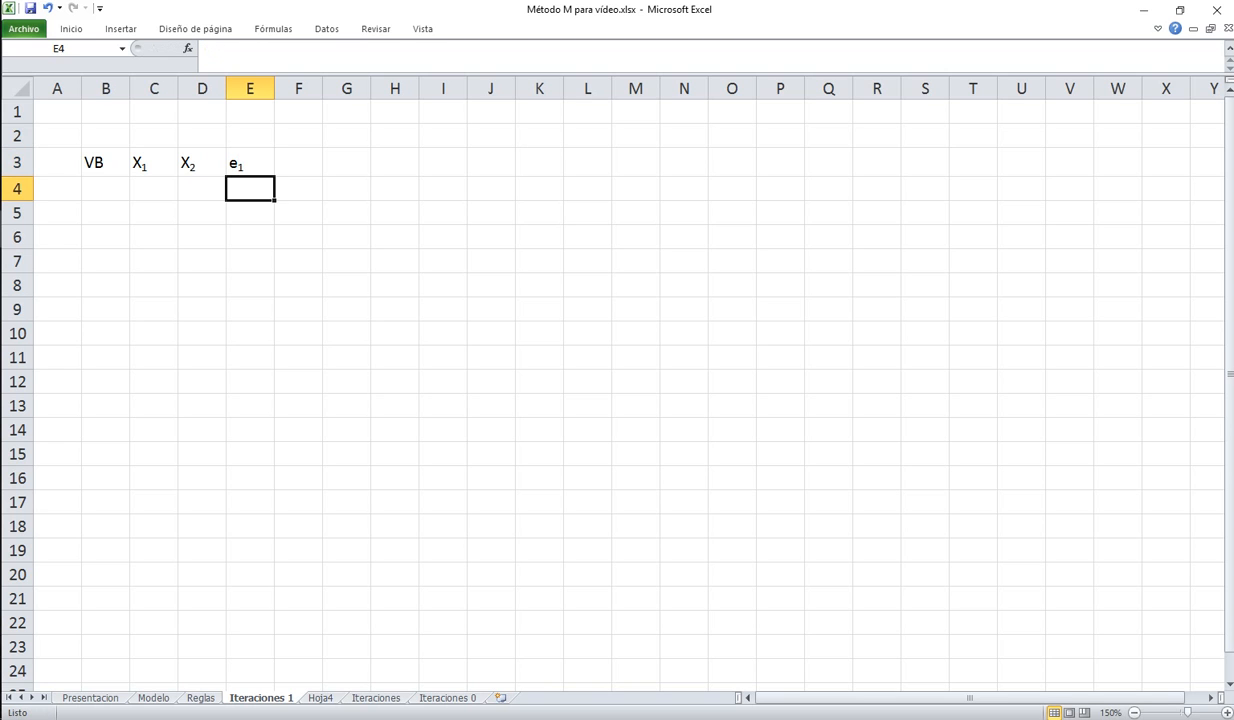
# Copy the X₁ heading from C3 into cells F3 and G3
pyautogui.click(154, 163)
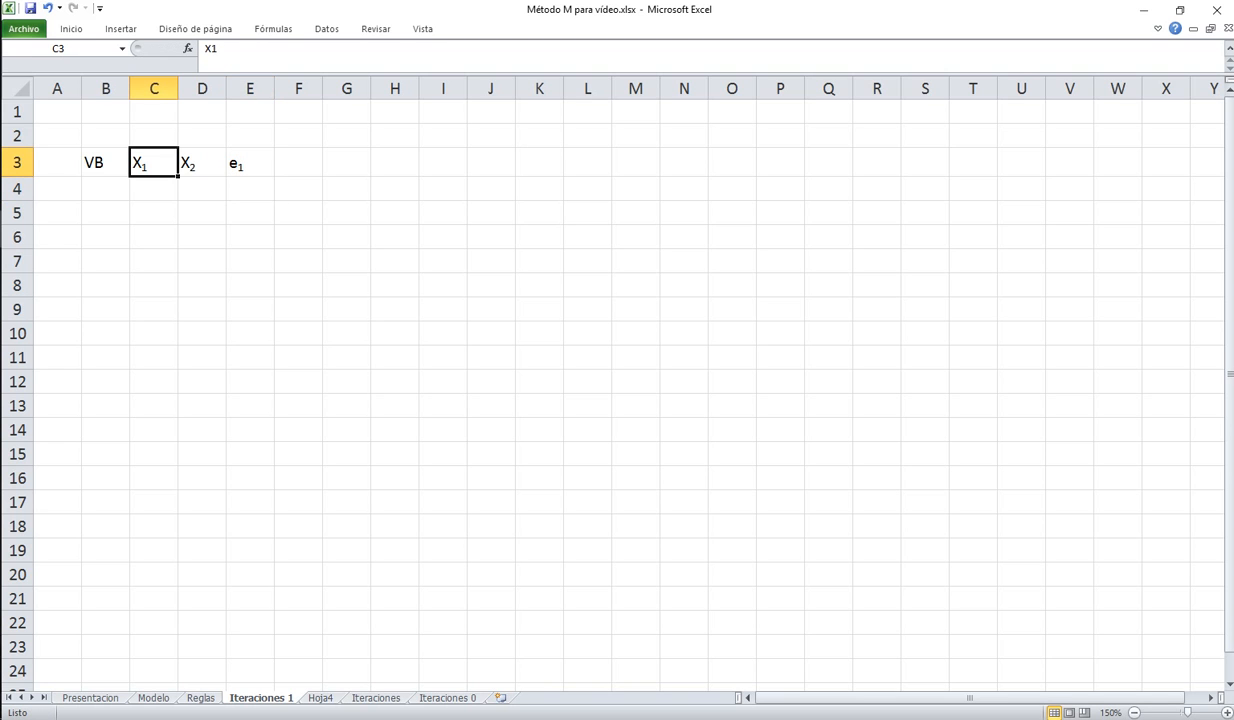
pyautogui.hotkey('ctrl', 'c')
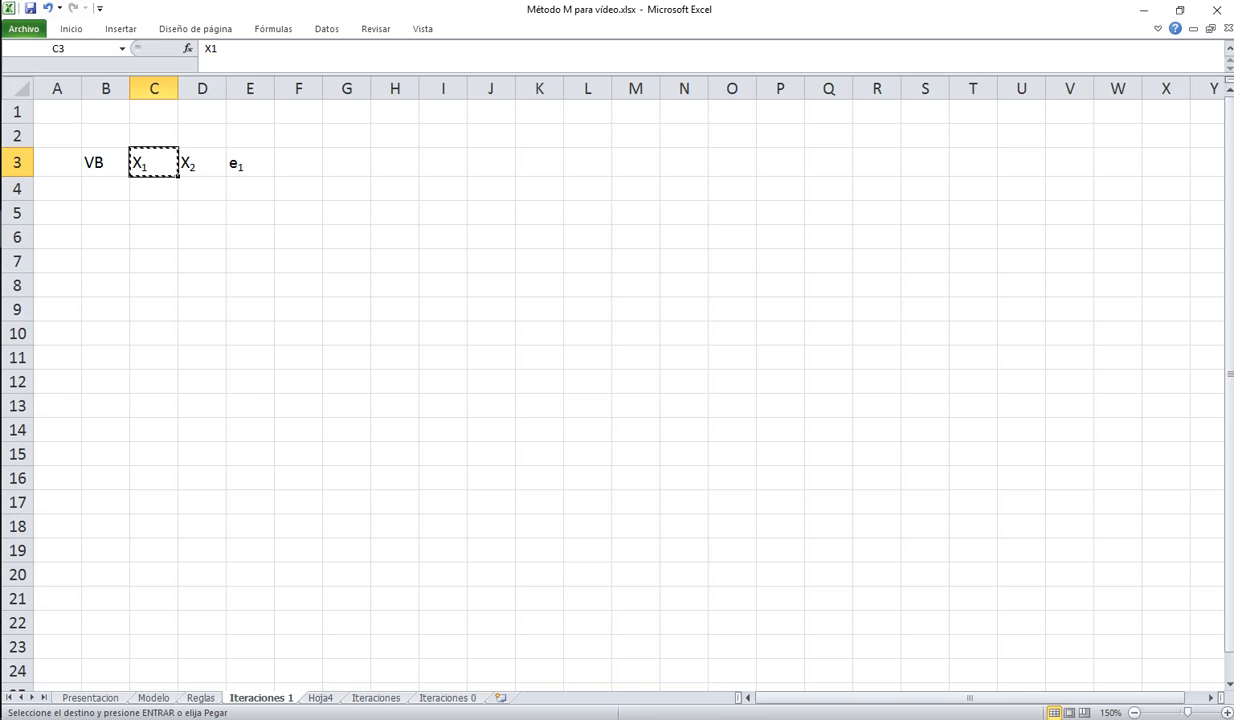
pyautogui.moveTo(298, 163); pyautogui.dragTo(347, 163)
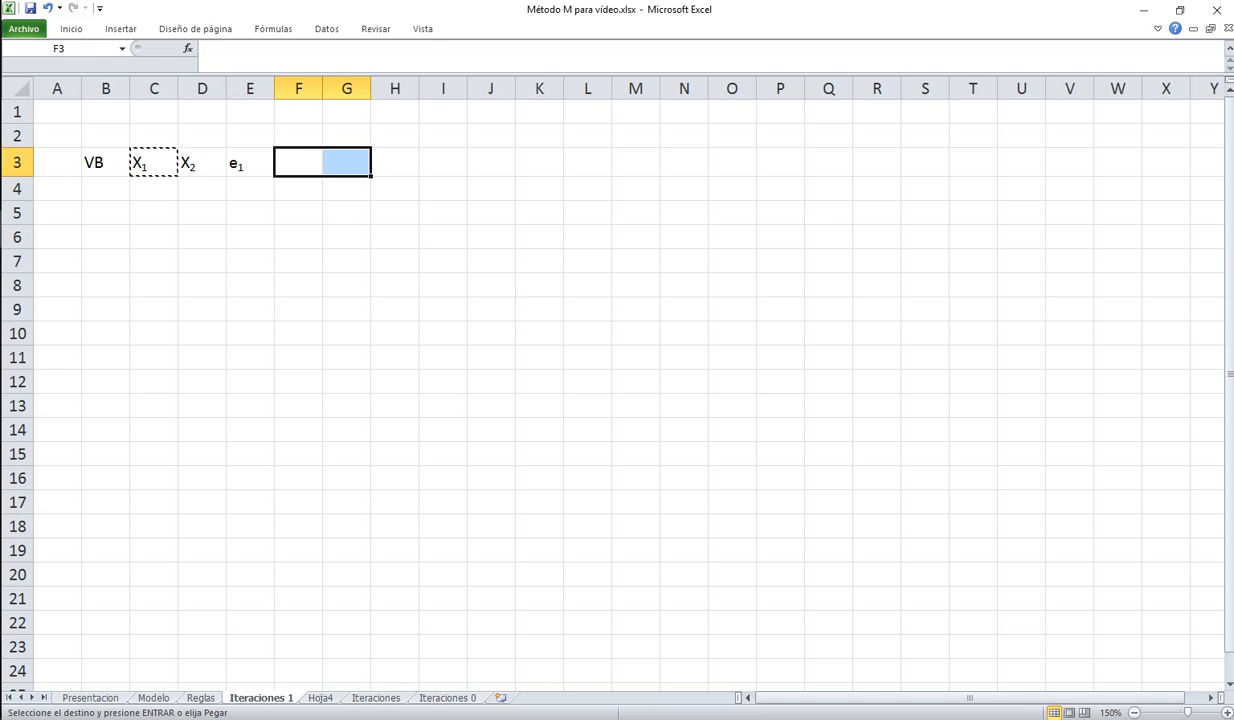
pyautogui.hotkey('ctrl', 'v')
# Replace the X with R in the headings of F3 and G3, keeping the subscript 1
pyautogui.doubleClick(281, 163)
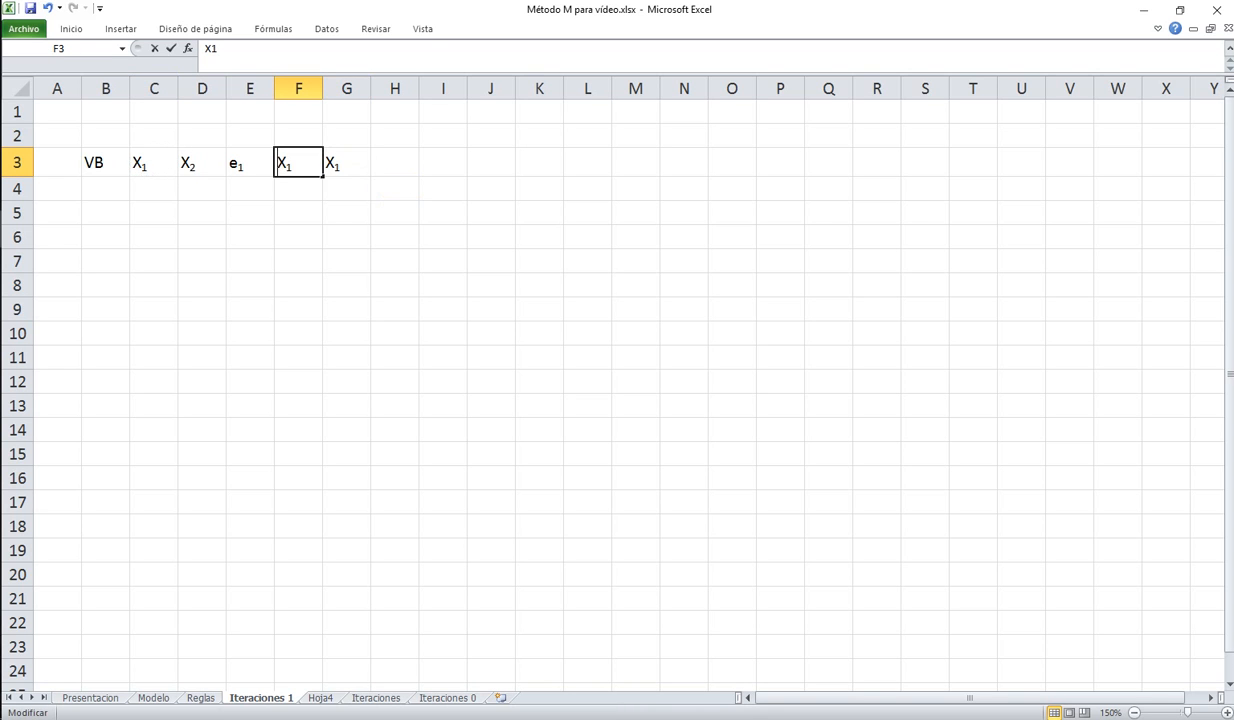
pyautogui.write('R')
pyautogui.press('Delete')
pyautogui.press('Return')
pyautogui.press('Up')
pyautogui.press('Right')
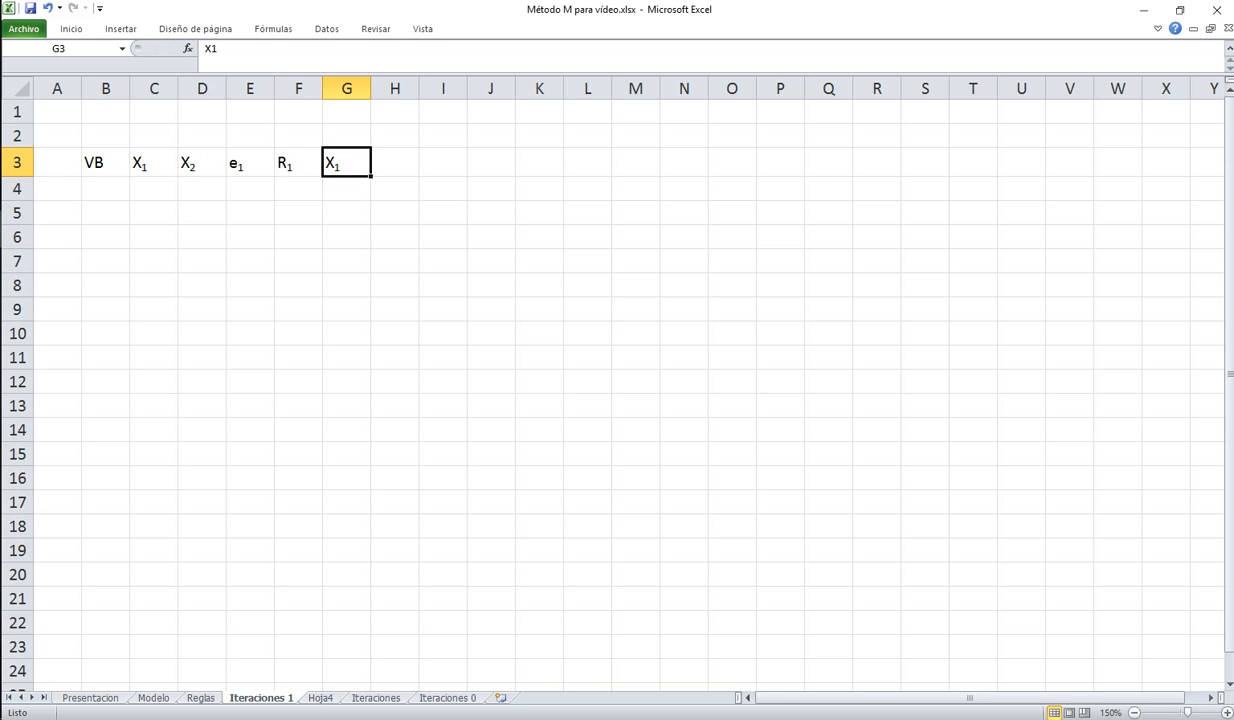
pyautogui.press('F2')
pyautogui.press('Home')
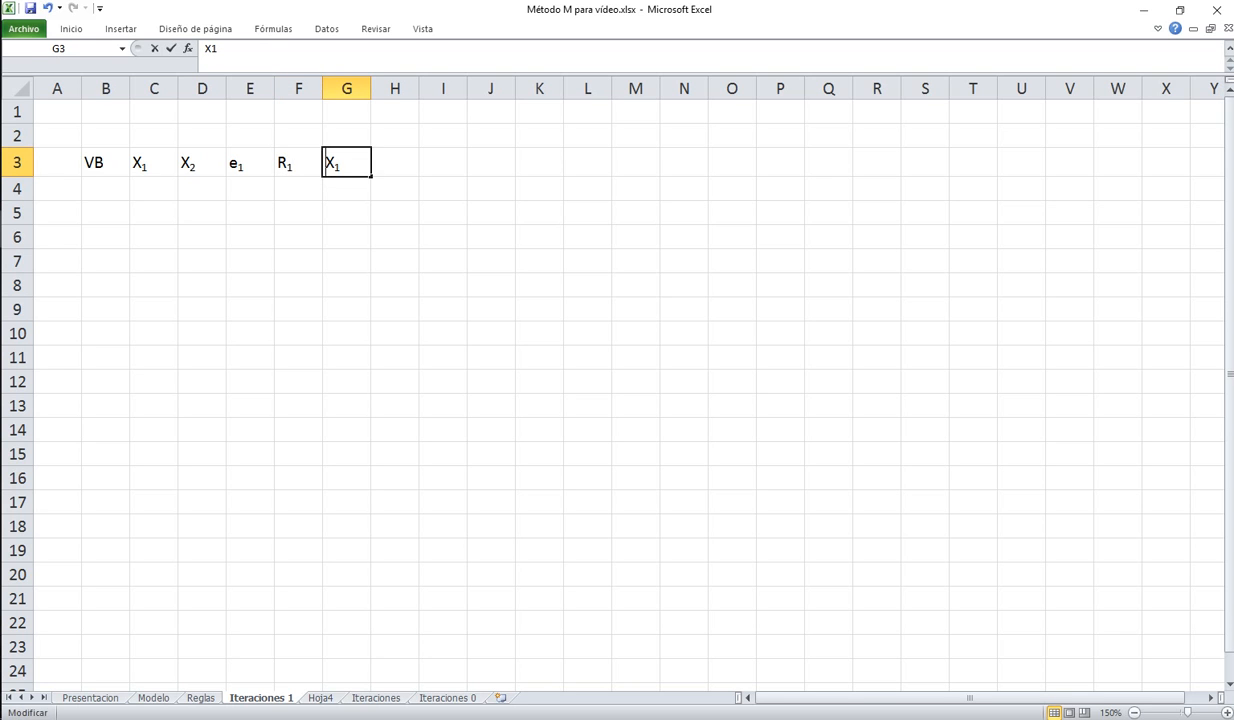
pyautogui.write('R')
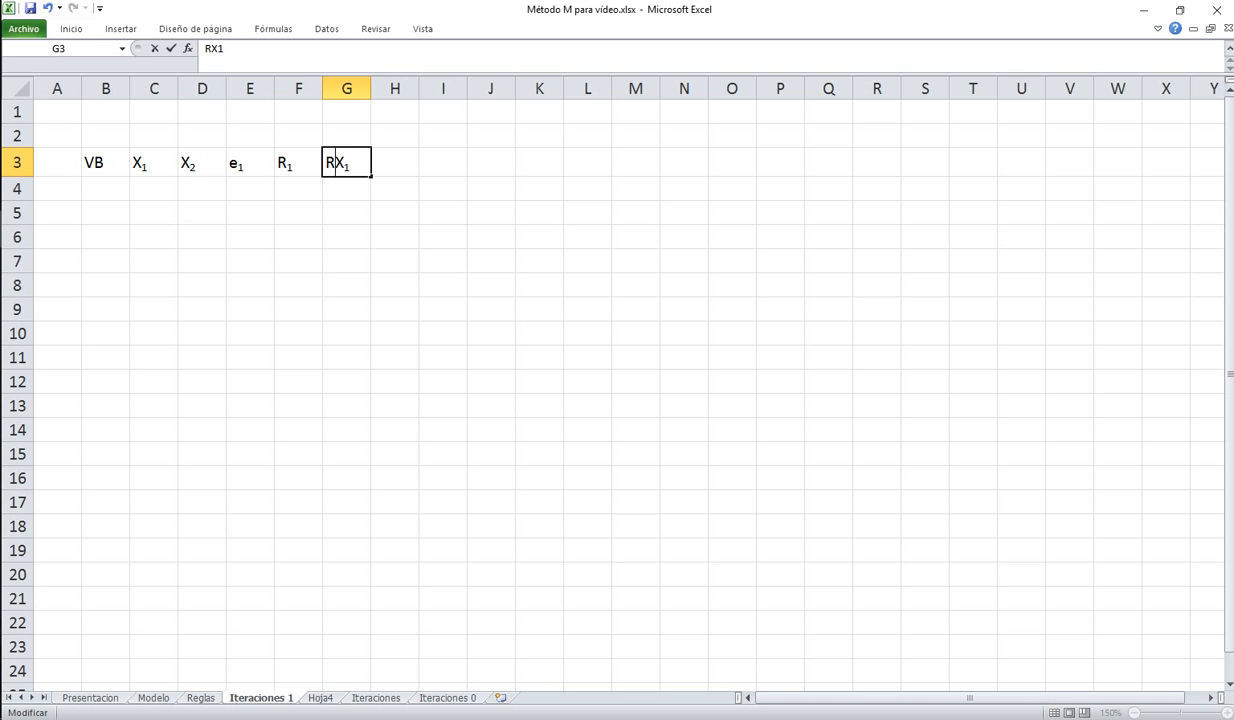
pyautogui.press('Delete')
pyautogui.press('Return')
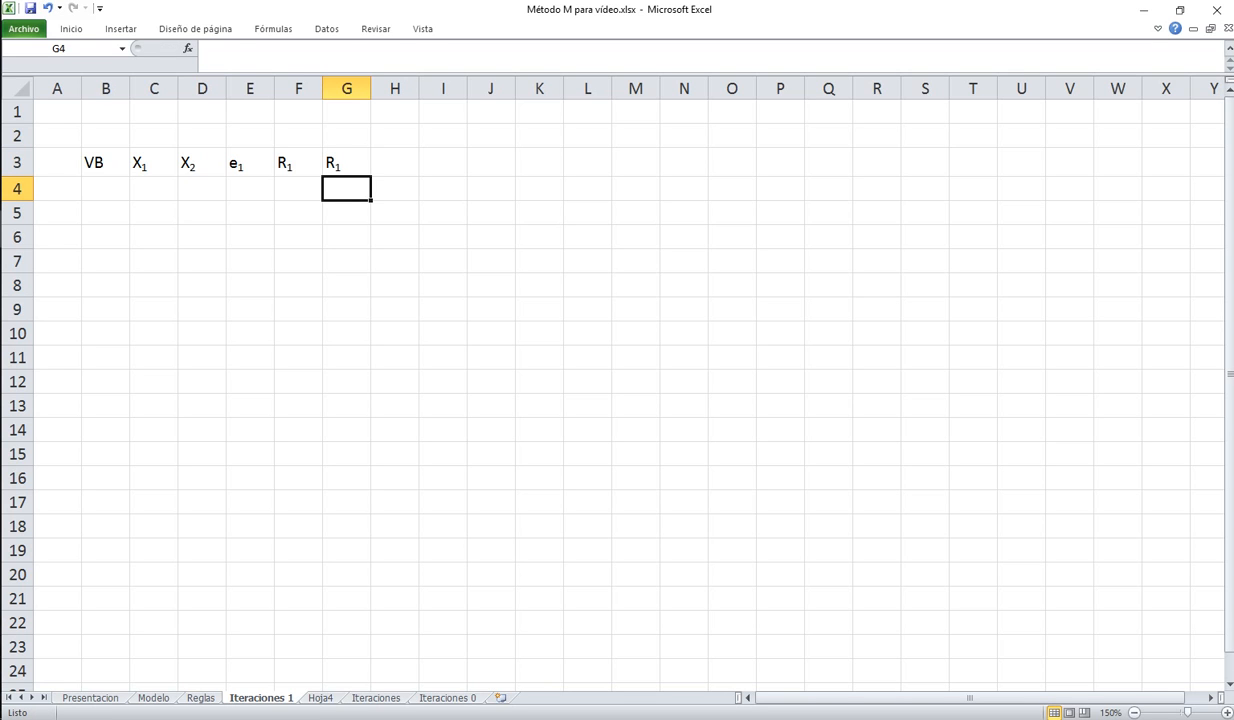
# Copy the R₁ heading from G3 into cell H3
pyautogui.click(1227, 713)
pyautogui.click(1227, 713)
pyautogui.click(1227, 713)
pyautogui.click(1227, 713)
pyautogui.click(1227, 713)
pyautogui.click(1227, 713)
pyautogui.click(1227, 713)
pyautogui.click(1227, 713)
pyautogui.click(1227, 713)
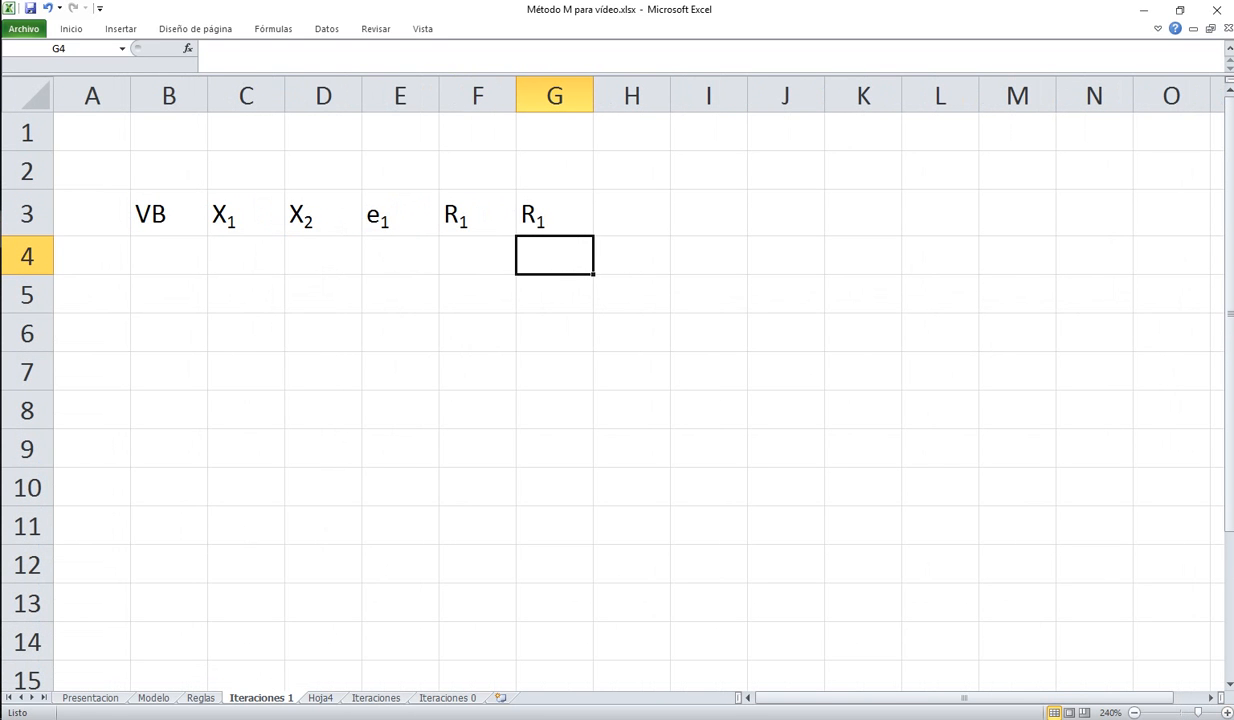
pyautogui.click(555, 213)
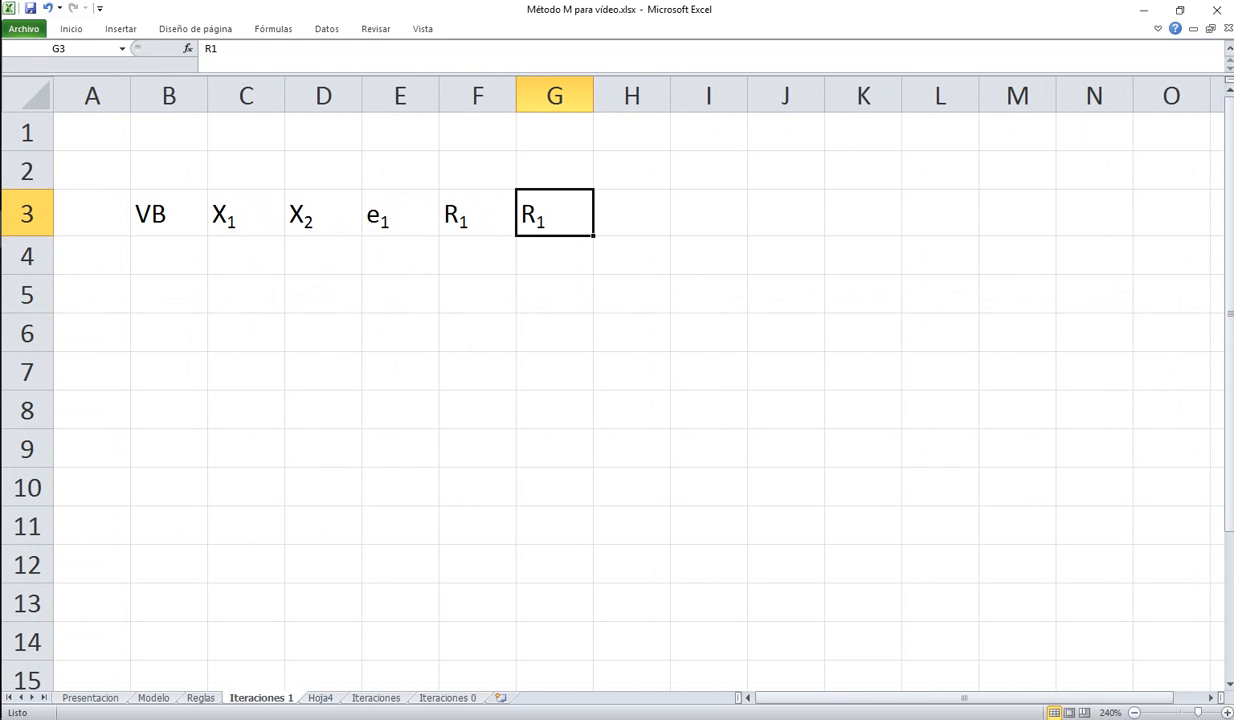
pyautogui.hotkey('ctrl', 'c')
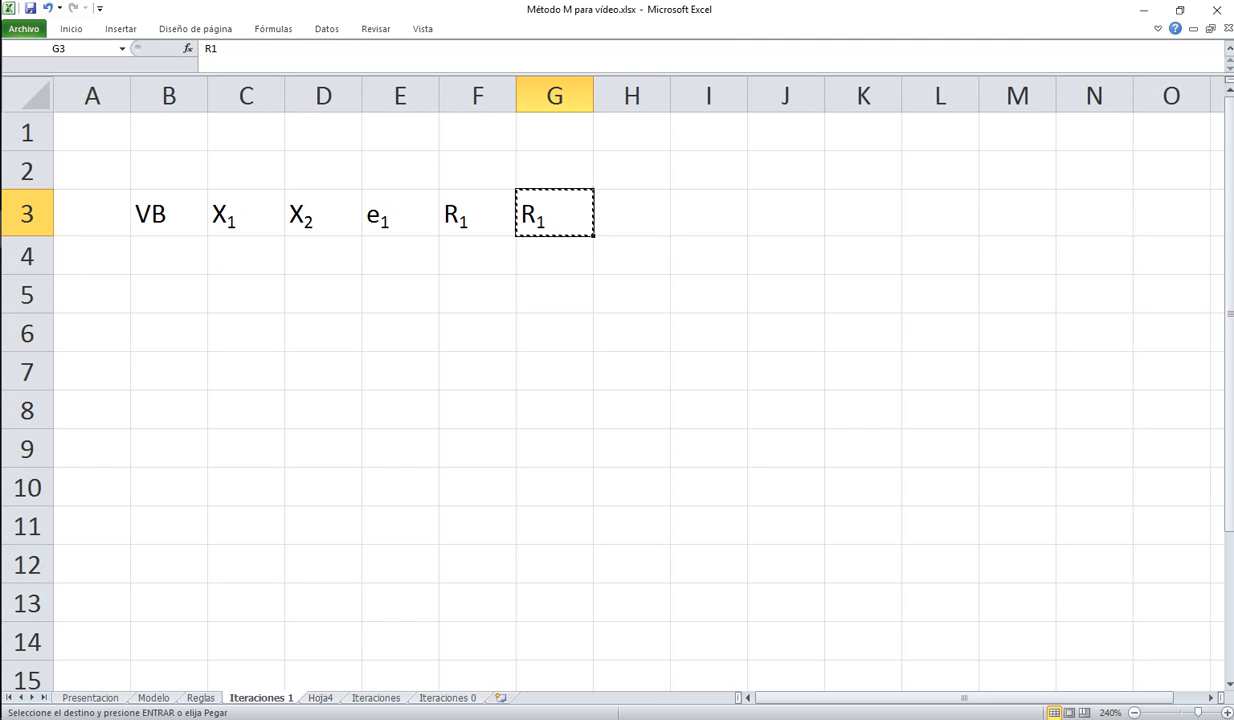
pyautogui.click(632, 213)
pyautogui.hotkey('ctrl', 'v')
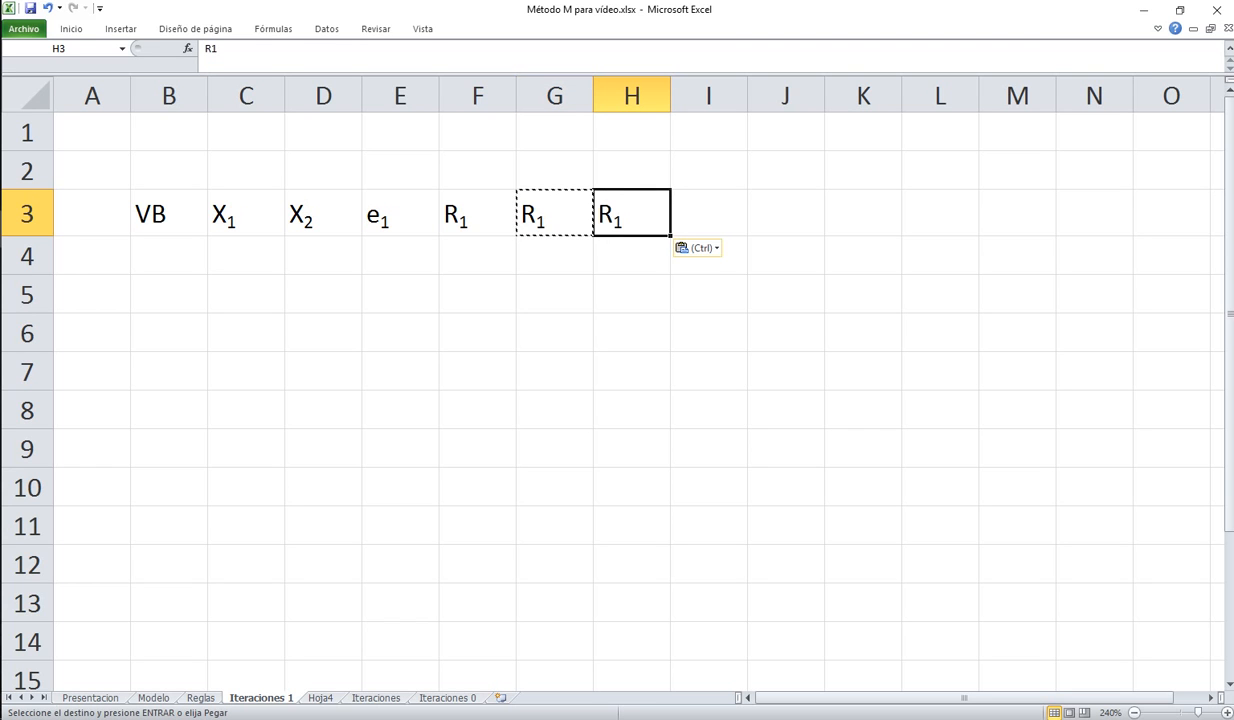
# Change the heading in H3 to h₁, keeping the subscript
pyautogui.press('F2')
pyautogui.press('Left')
pyautogui.press('Left')
pyautogui.write('h')
pyautogui.press('Delete')
pyautogui.press('Return')
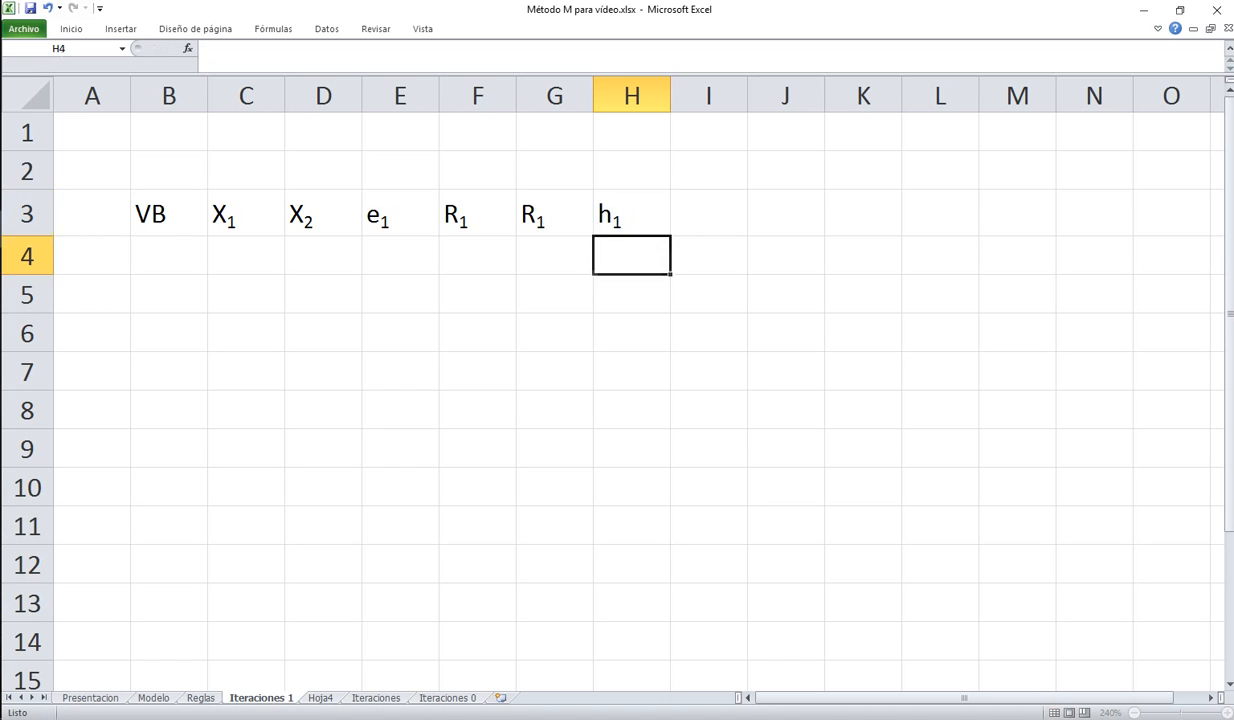
# Enter the heading Sol in cell I3
pyautogui.click(709, 213)
pyautogui.write('Sol')
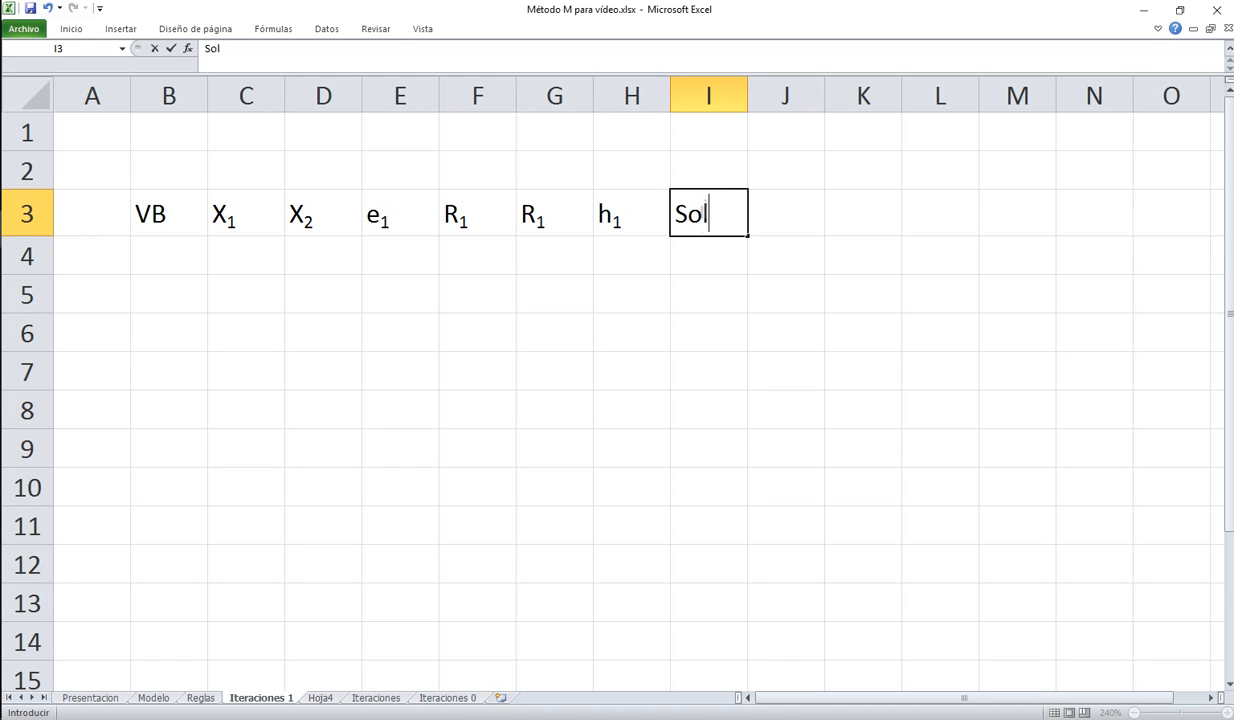
pyautogui.press('Return')
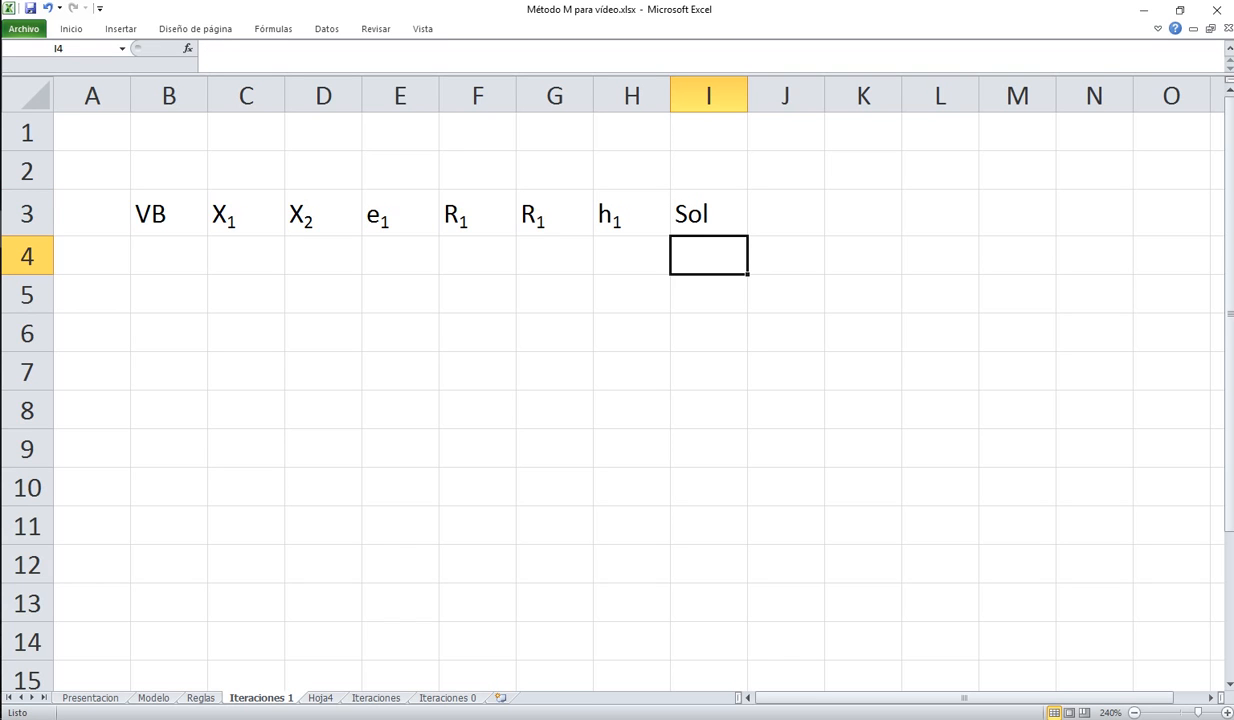
# Change the subscript of the duplicate R heading in G3 to 2
pyautogui.moveTo(478, 214); pyautogui.dragTo(555, 214)
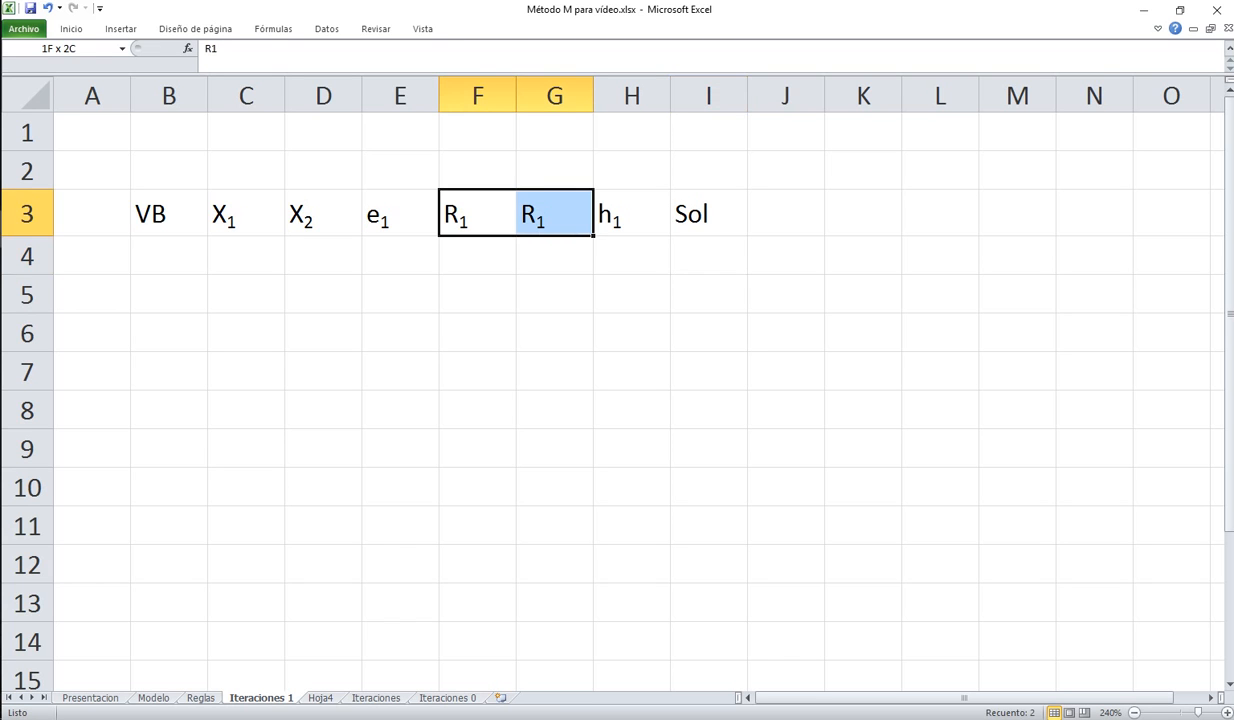
pyautogui.doubleClick(555, 214)
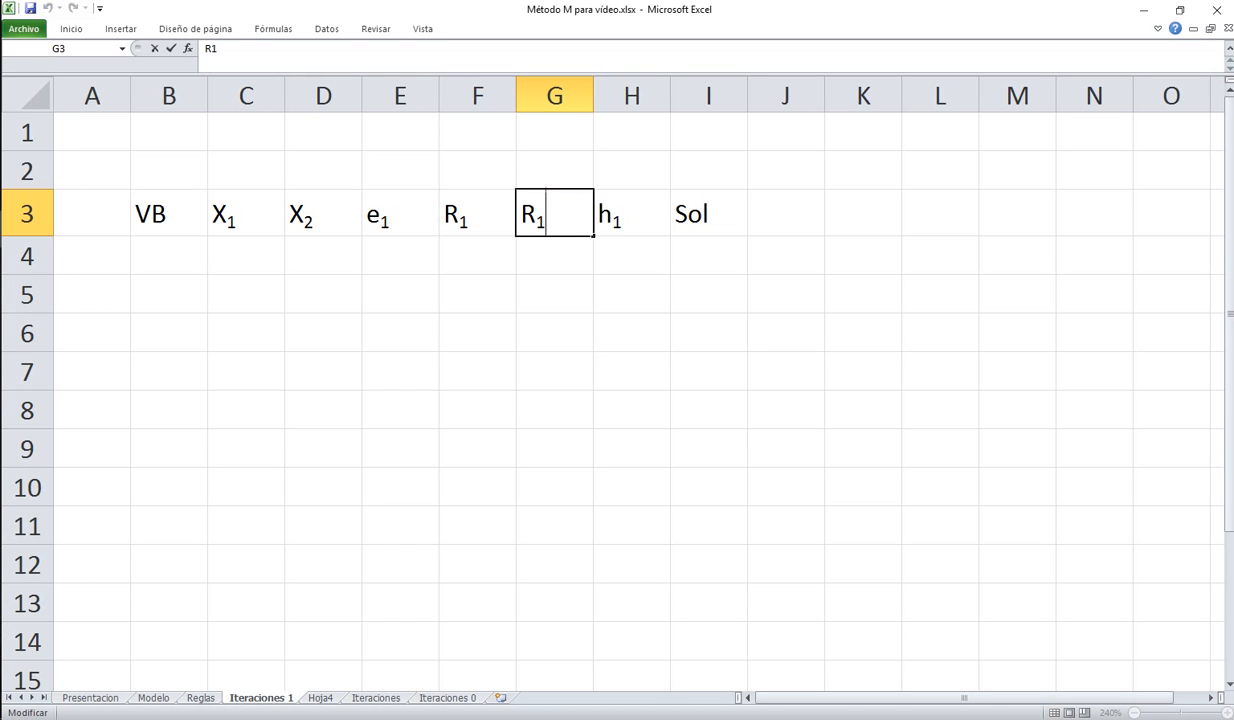
pyautogui.write('2')
pyautogui.press('Left')
pyautogui.press('BackSpace')
pyautogui.press('Return')
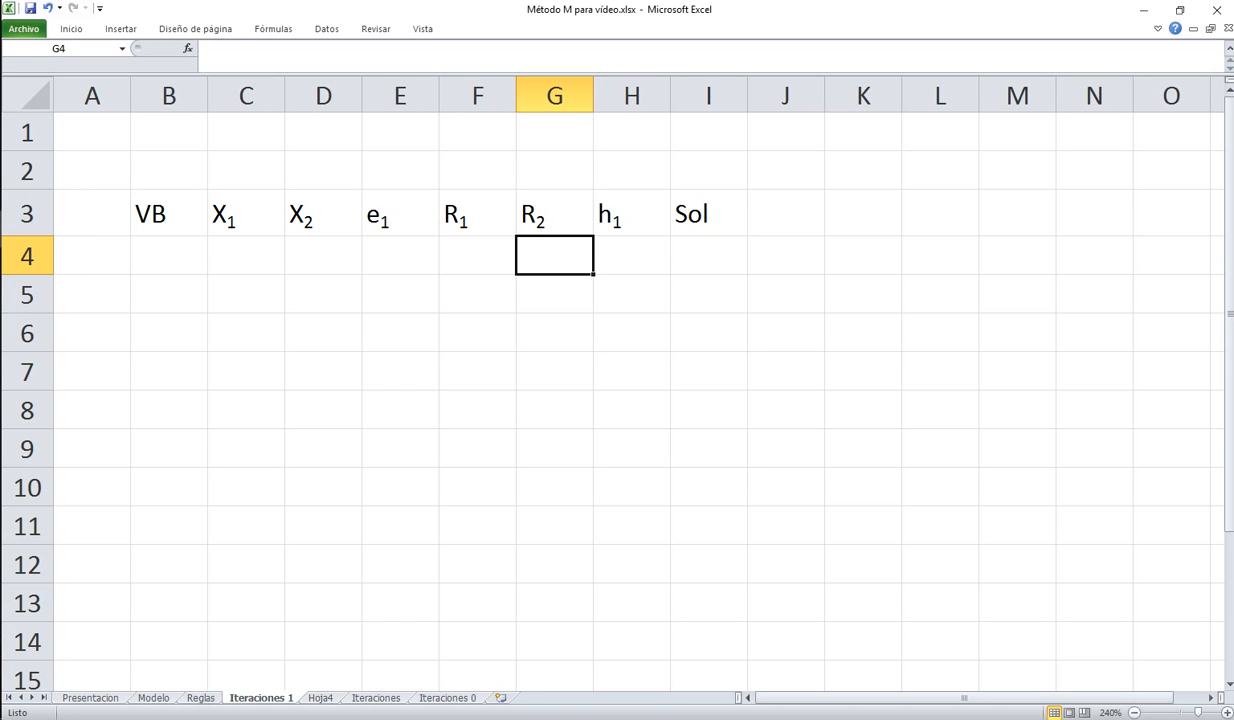
# Enter the row label Z in cell B4 under the VB heading
pyautogui.click(169, 256)
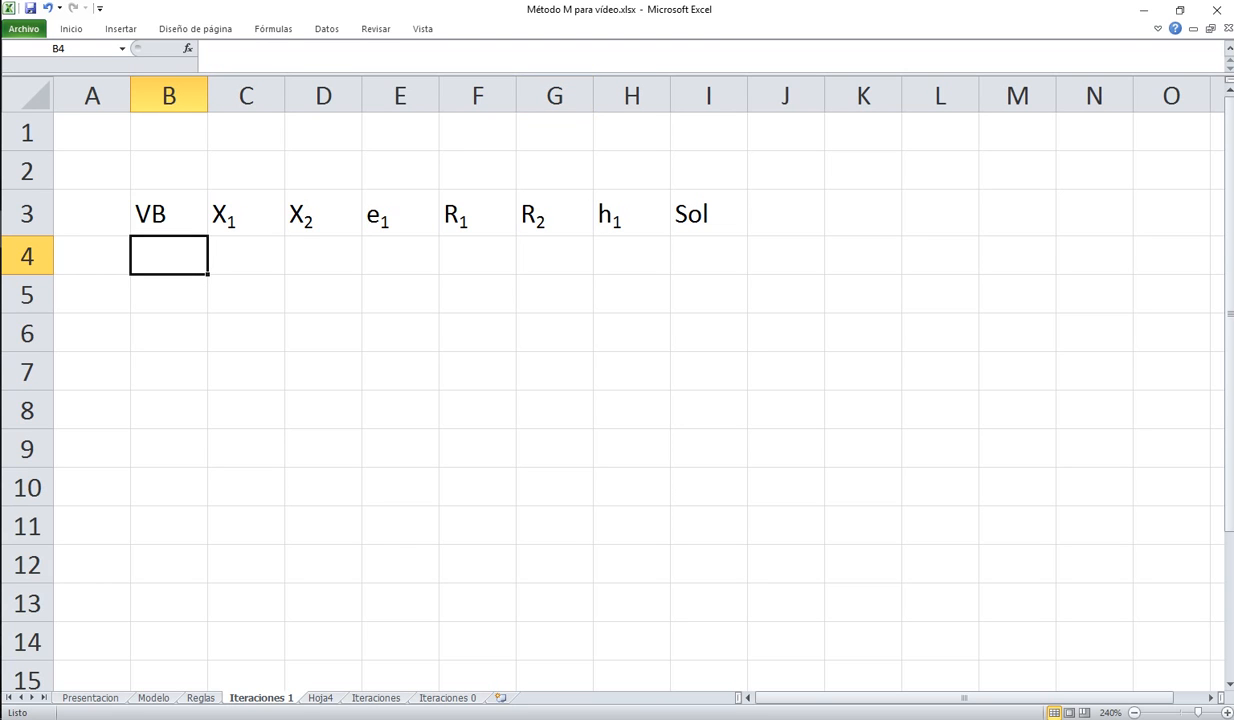
pyautogui.write('Z')
pyautogui.press('Return')
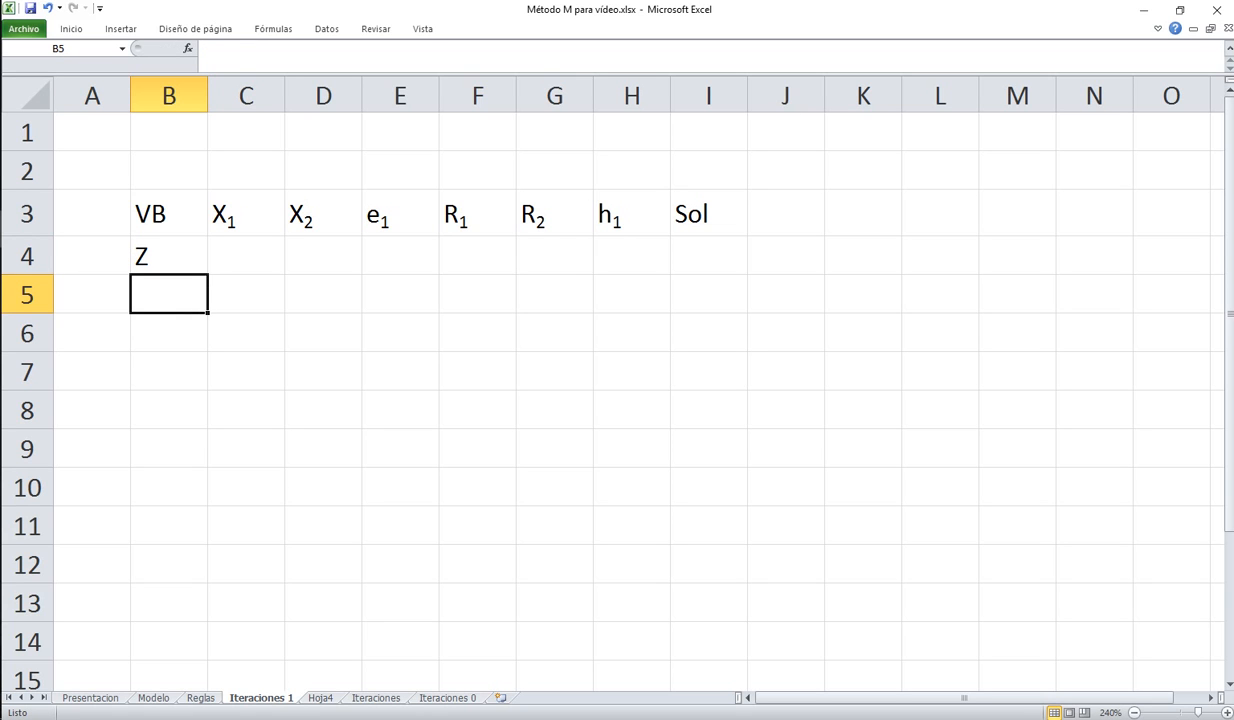
# Copy the headings R₁, R₂ and h₁ from F3:H3 and paste them transposed as row labels in B5:B7
pyautogui.moveTo(478, 214); pyautogui.dragTo(632, 214)
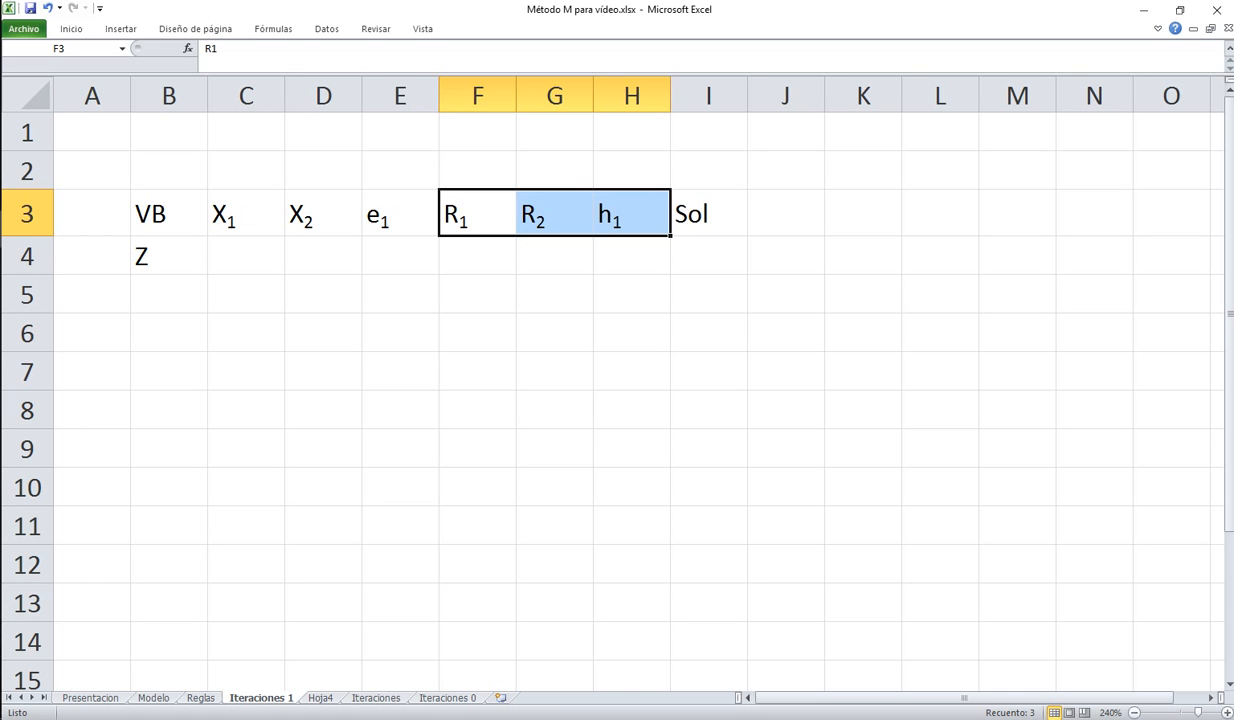
pyautogui.click(71, 28)
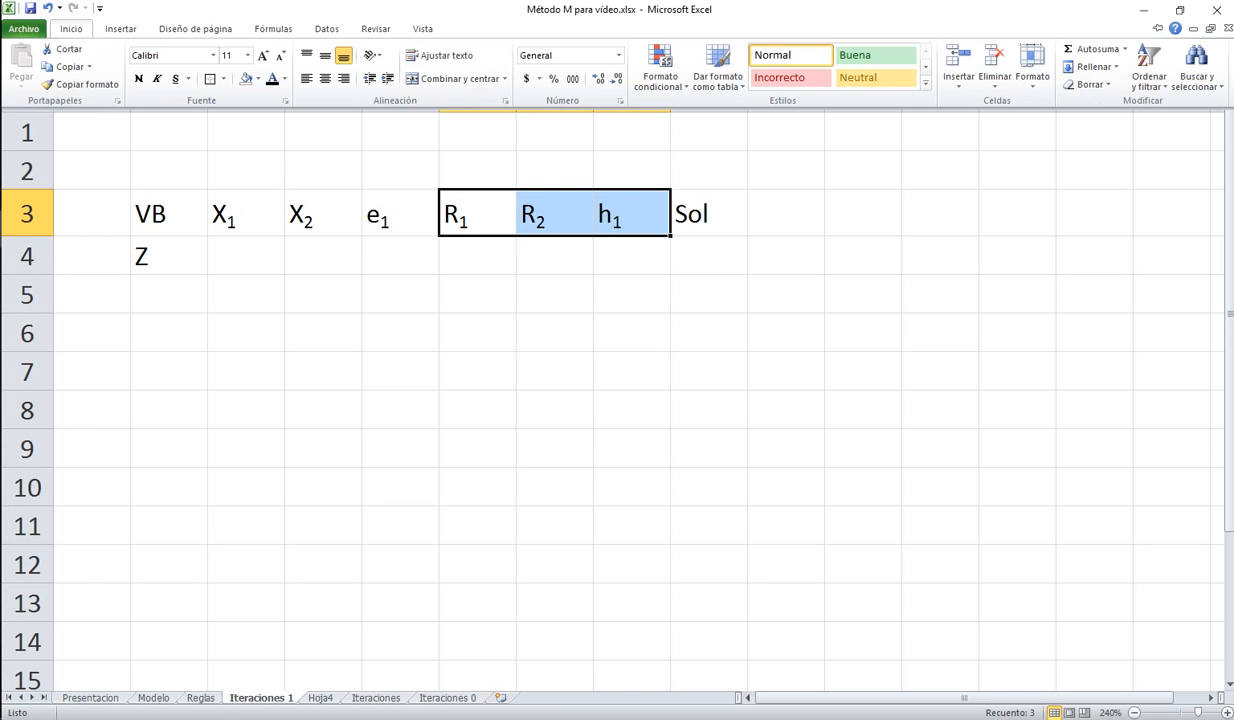
pyautogui.click(58, 66)
pyautogui.click(169, 295)
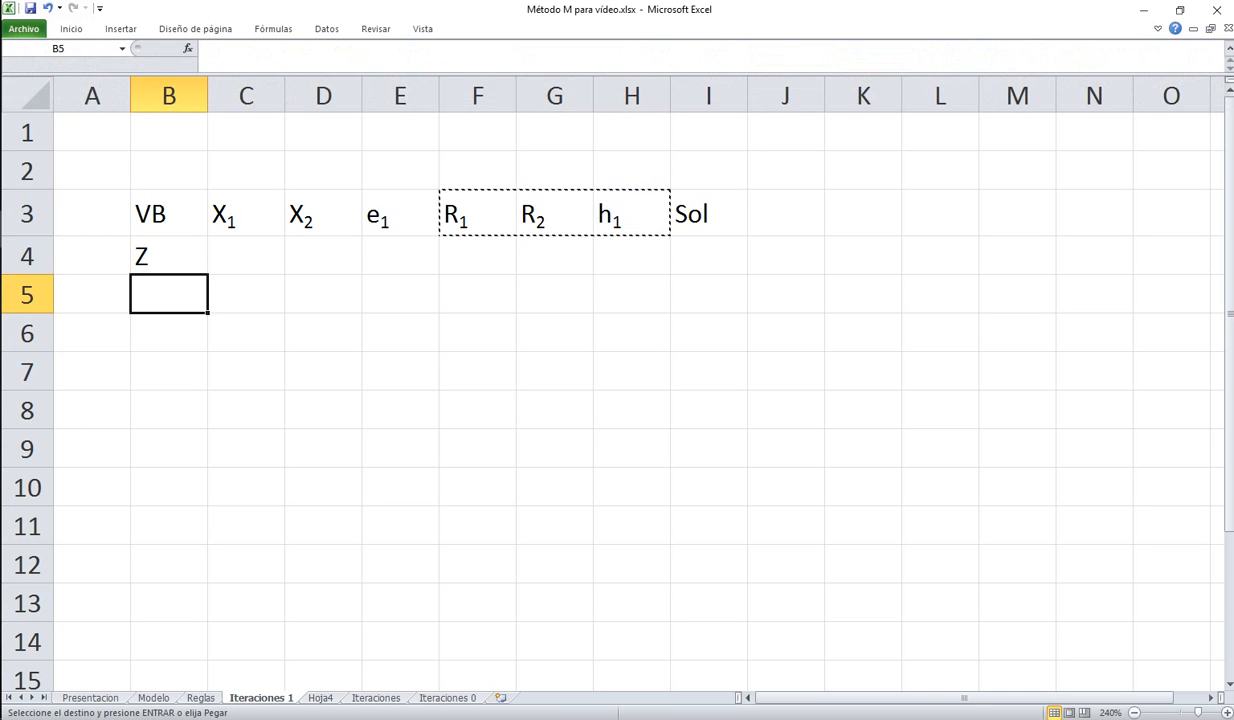
pyautogui.click(71, 28)
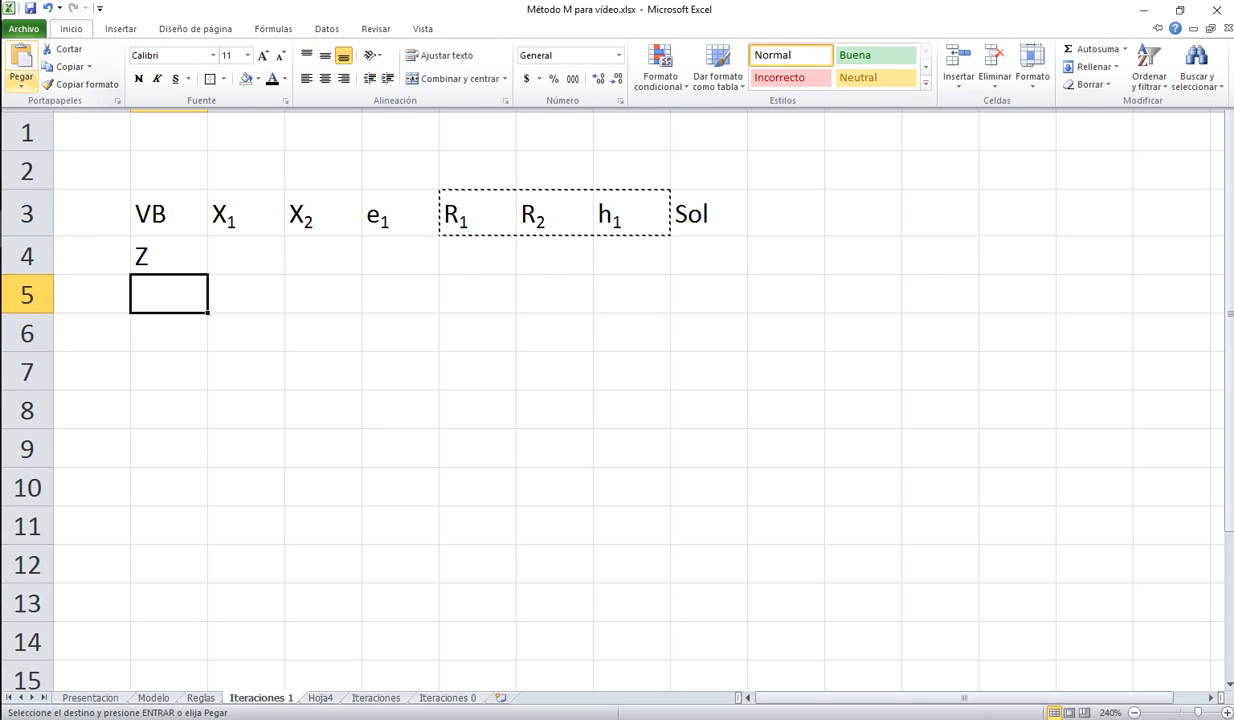
pyautogui.click(21, 82)
pyautogui.click(66, 146)
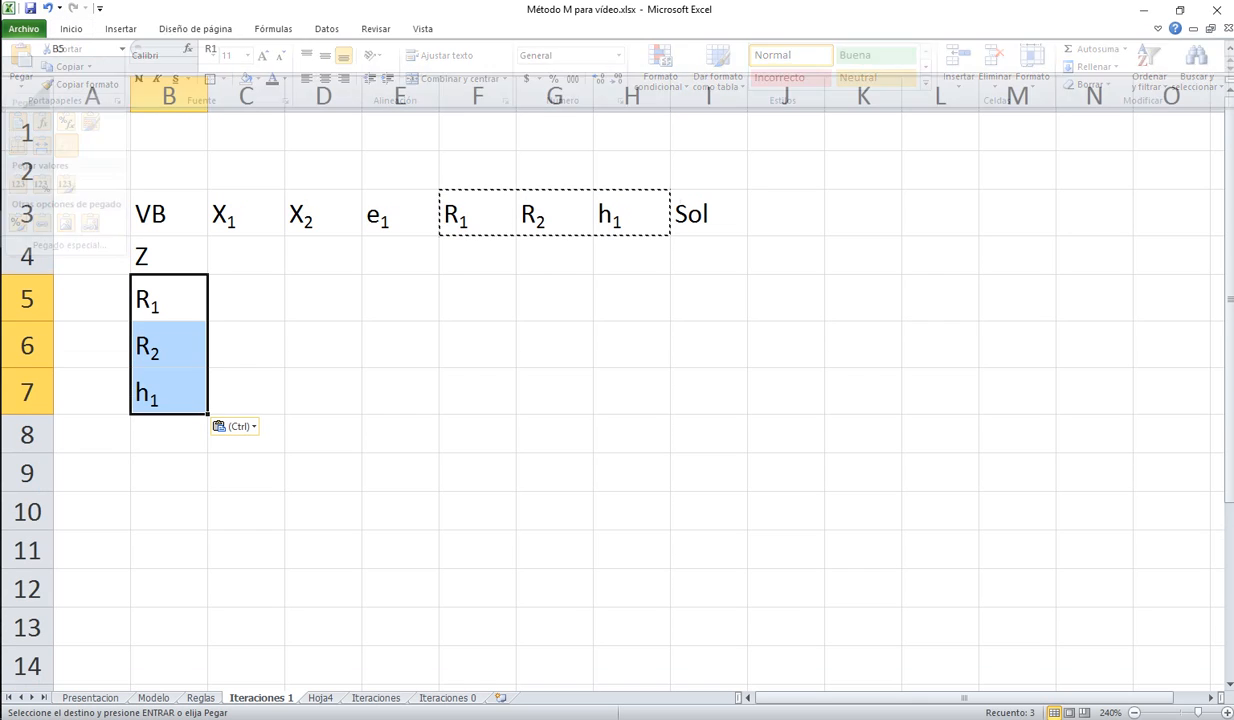
pyautogui.click(246, 297)
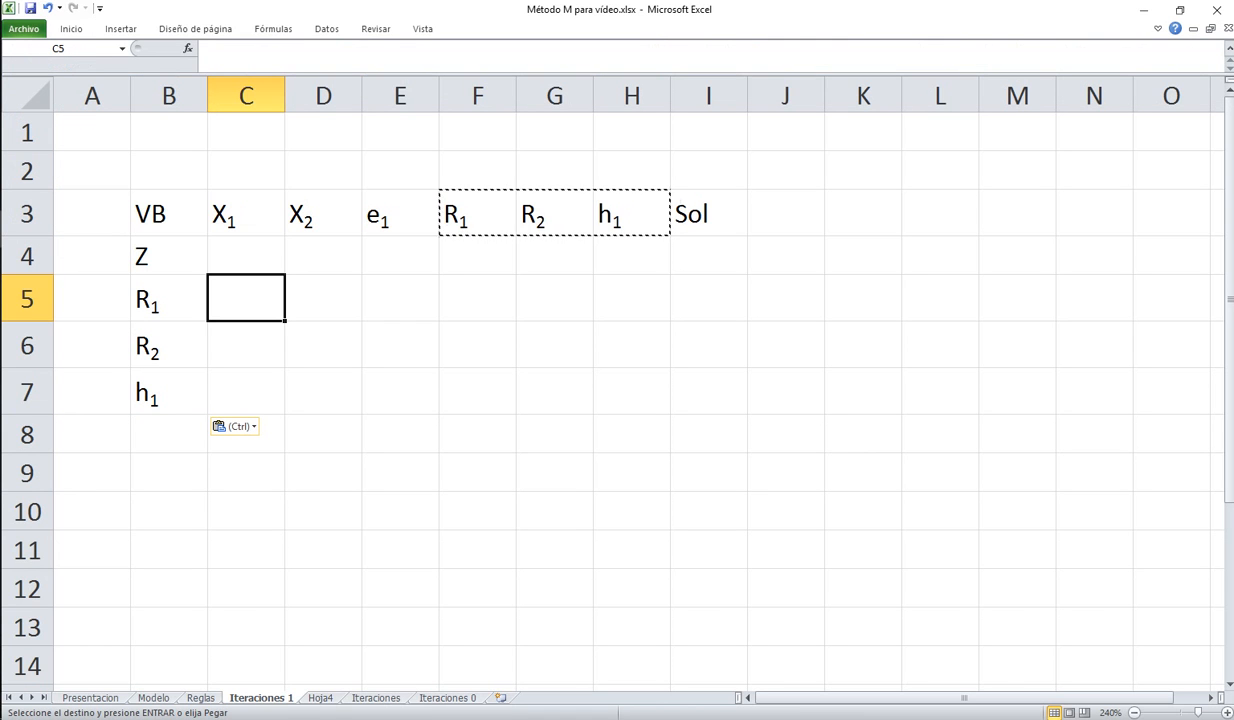
pyautogui.click(246, 256)
# Fill the heading row B3:I3 and the row labels B4:B7 with the same dark olive green
pyautogui.moveTo(168, 214); pyautogui.dragTo(708, 214)
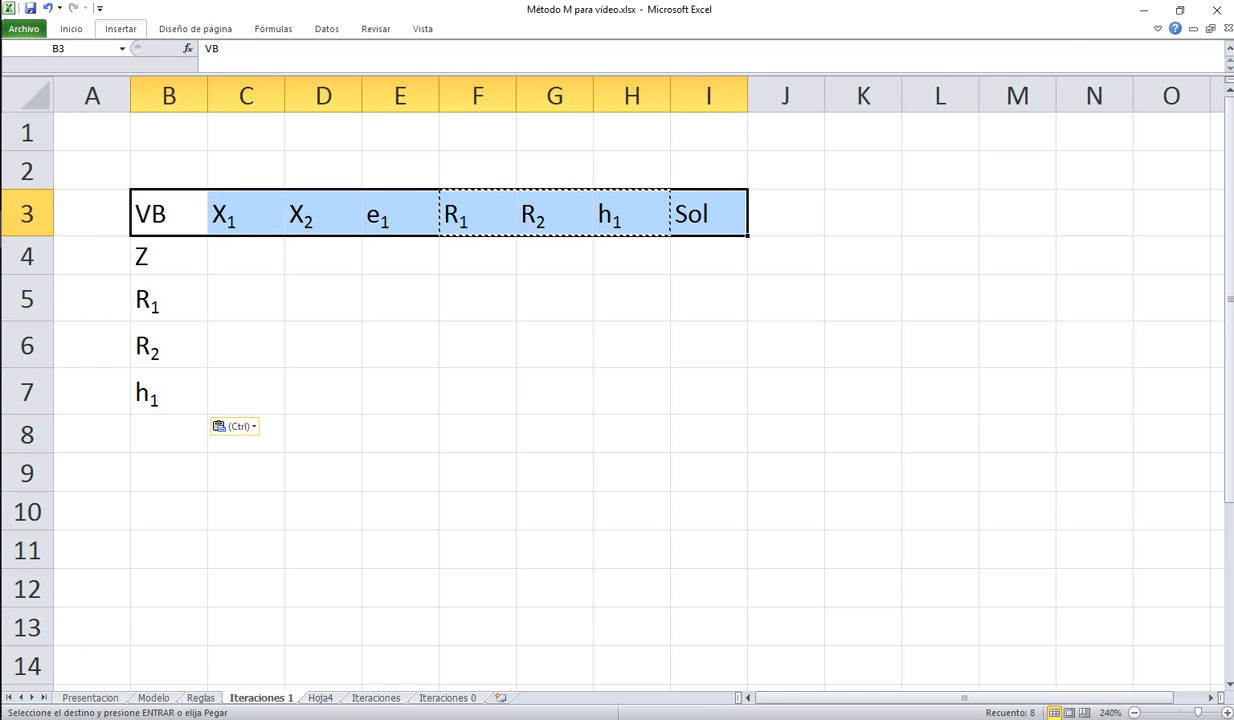
pyautogui.click(71, 28)
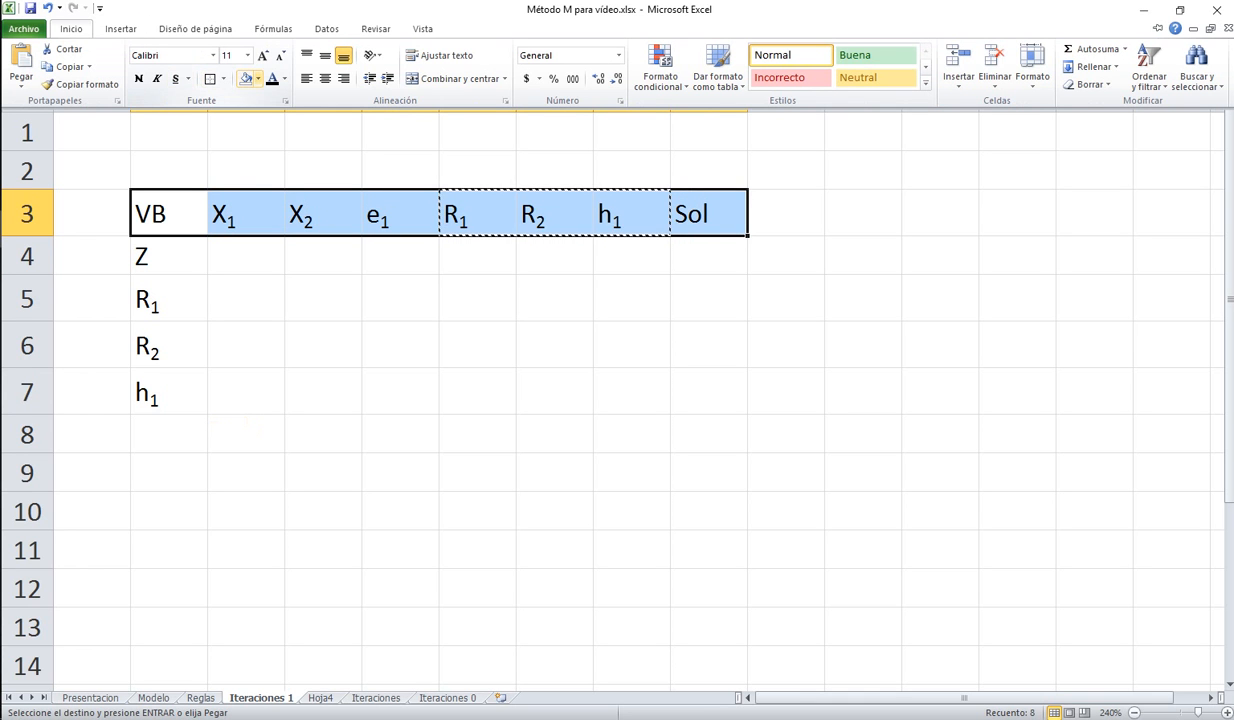
pyautogui.click(257, 79)
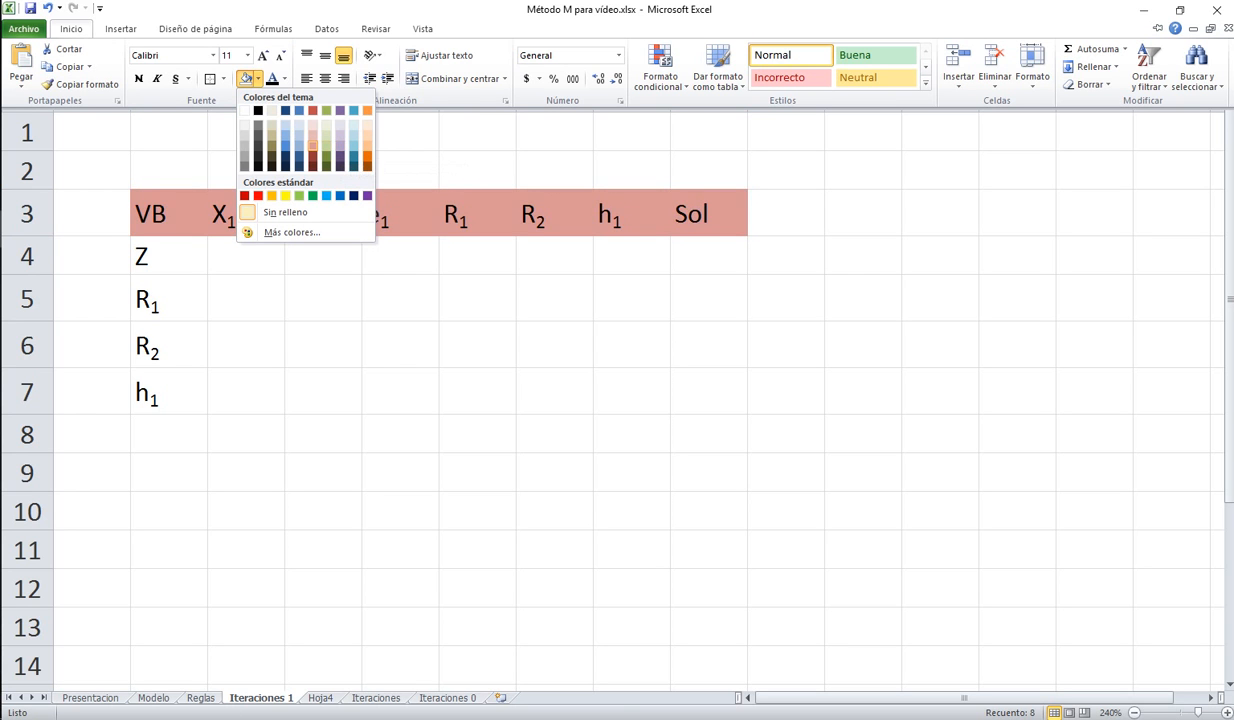
pyautogui.click(326, 157)
pyautogui.moveTo(168, 256); pyautogui.dragTo(168, 392)
pyautogui.click(71, 28)
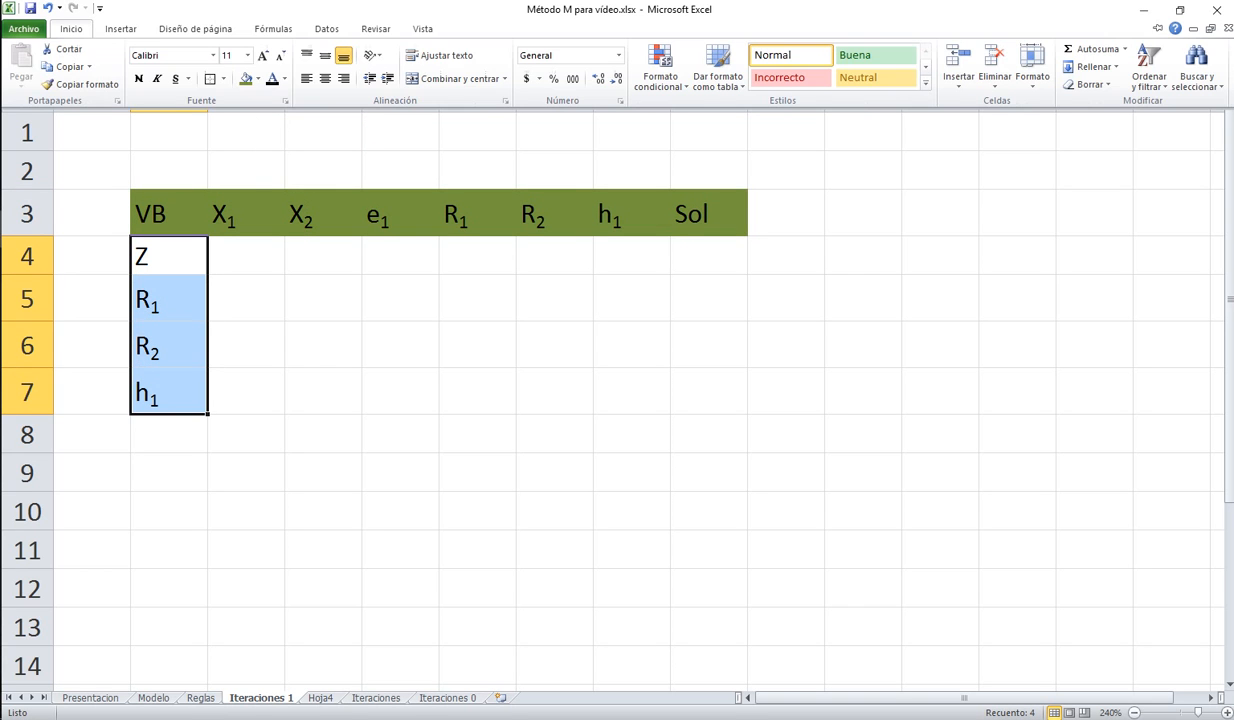
pyautogui.click(245, 78)
# Centre the text horizontally in the heading row B3:I3 and the row labels B4:B7
pyautogui.moveTo(168, 213); pyautogui.dragTo(709, 213)
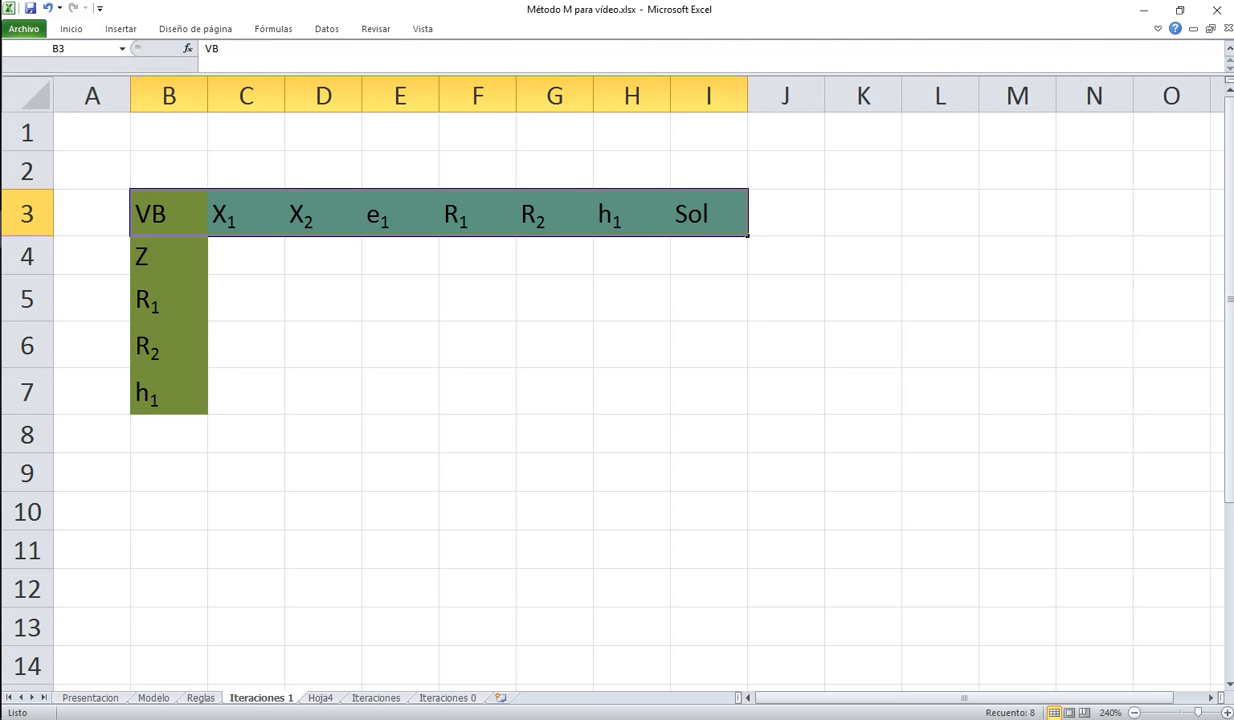
pyautogui.click(71, 28)
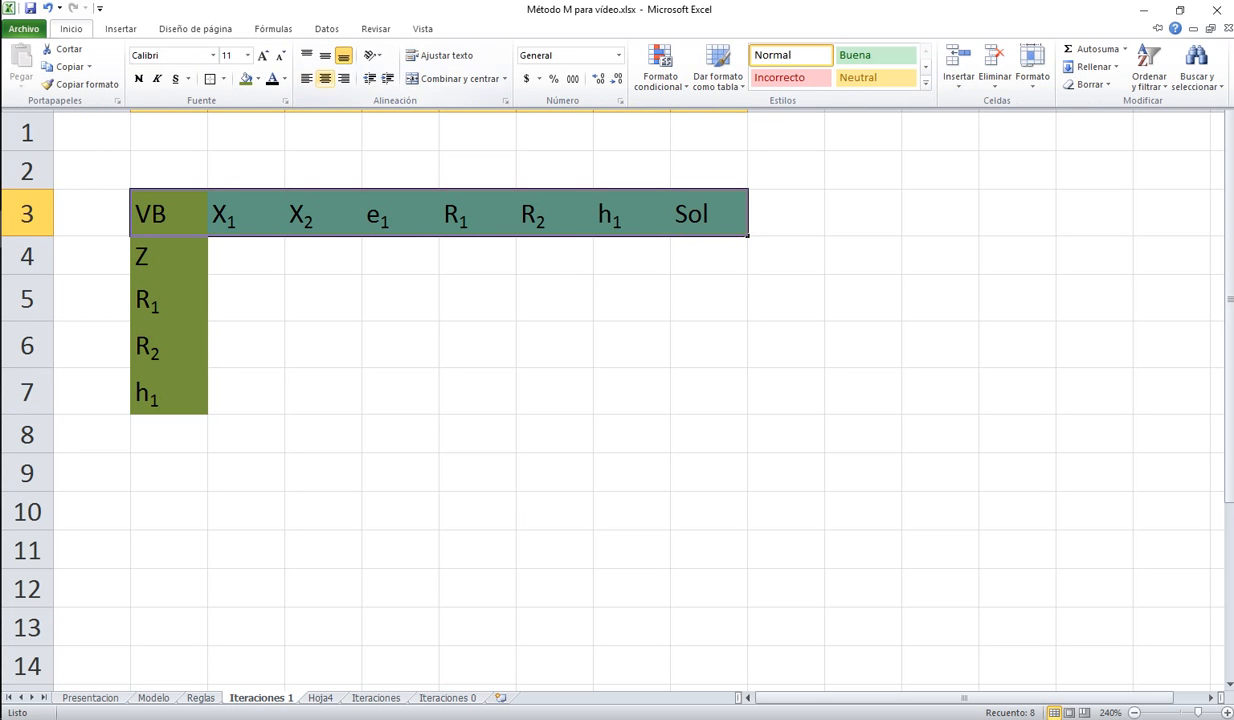
pyautogui.click(325, 78)
pyautogui.click(168, 213)
pyautogui.moveTo(168, 213); pyautogui.dragTo(168, 393)
pyautogui.click(71, 28)
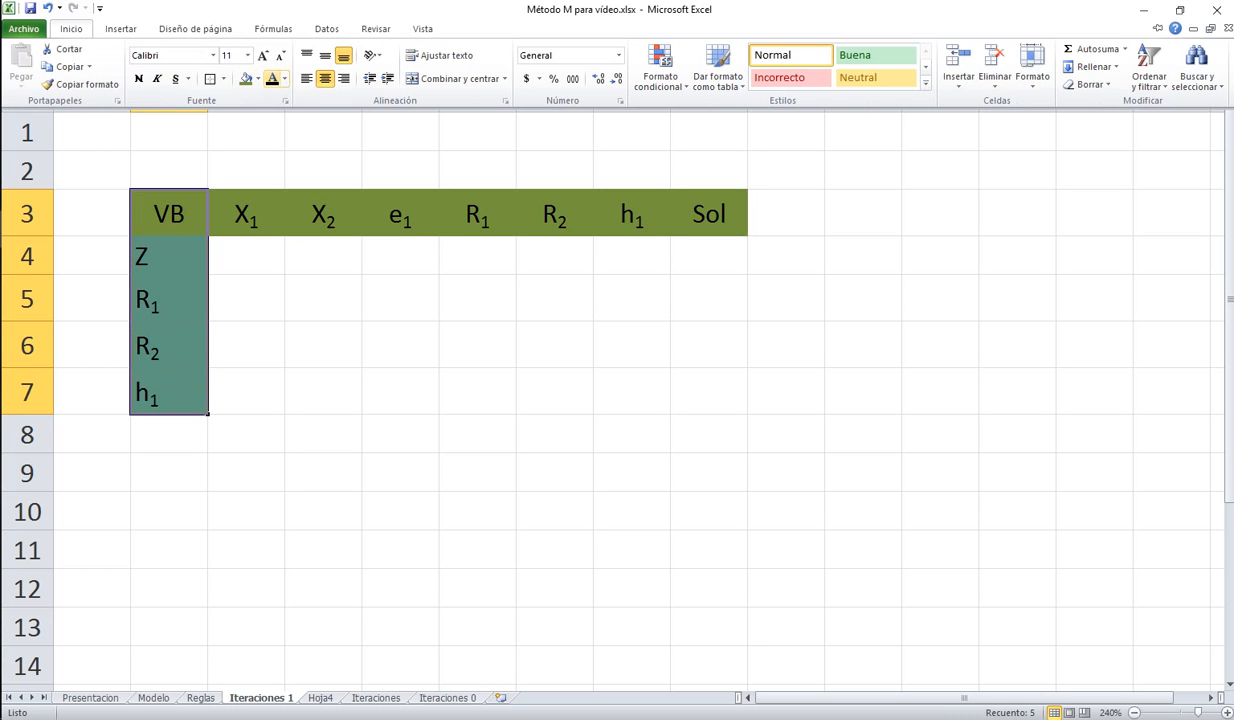
pyautogui.click(307, 78)
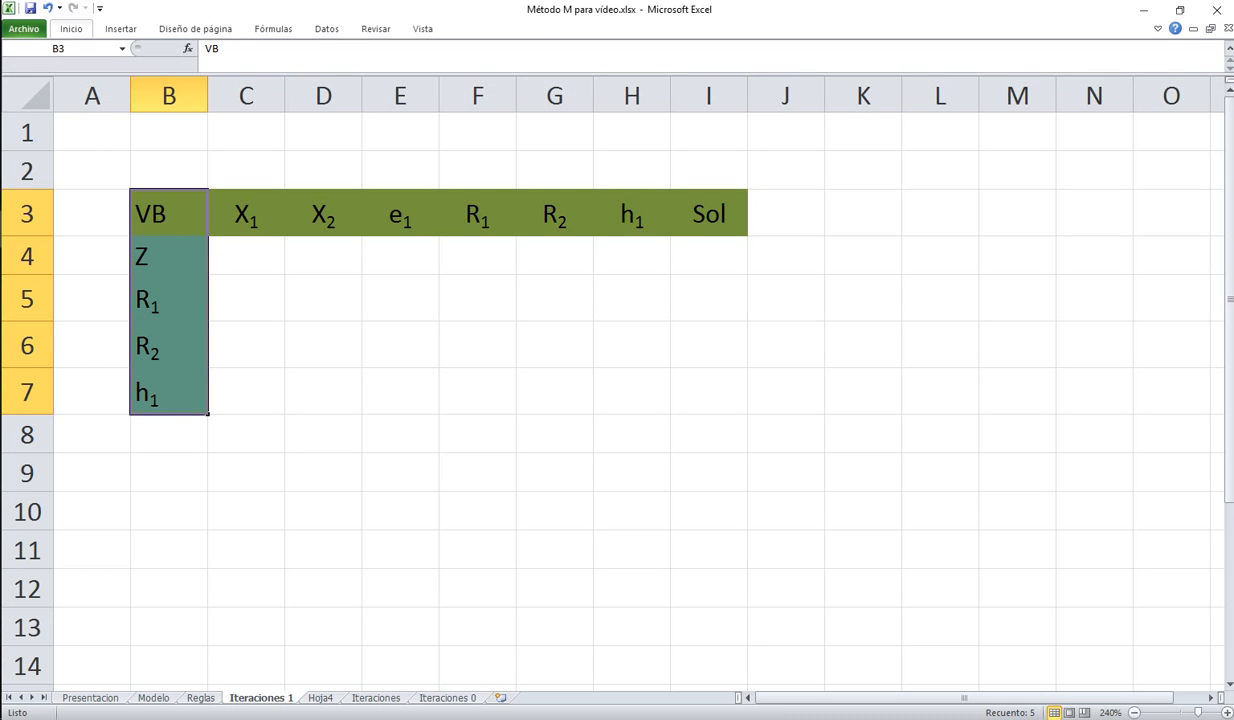
pyautogui.click(71, 28)
pyautogui.click(325, 78)
pyautogui.click(245, 434)
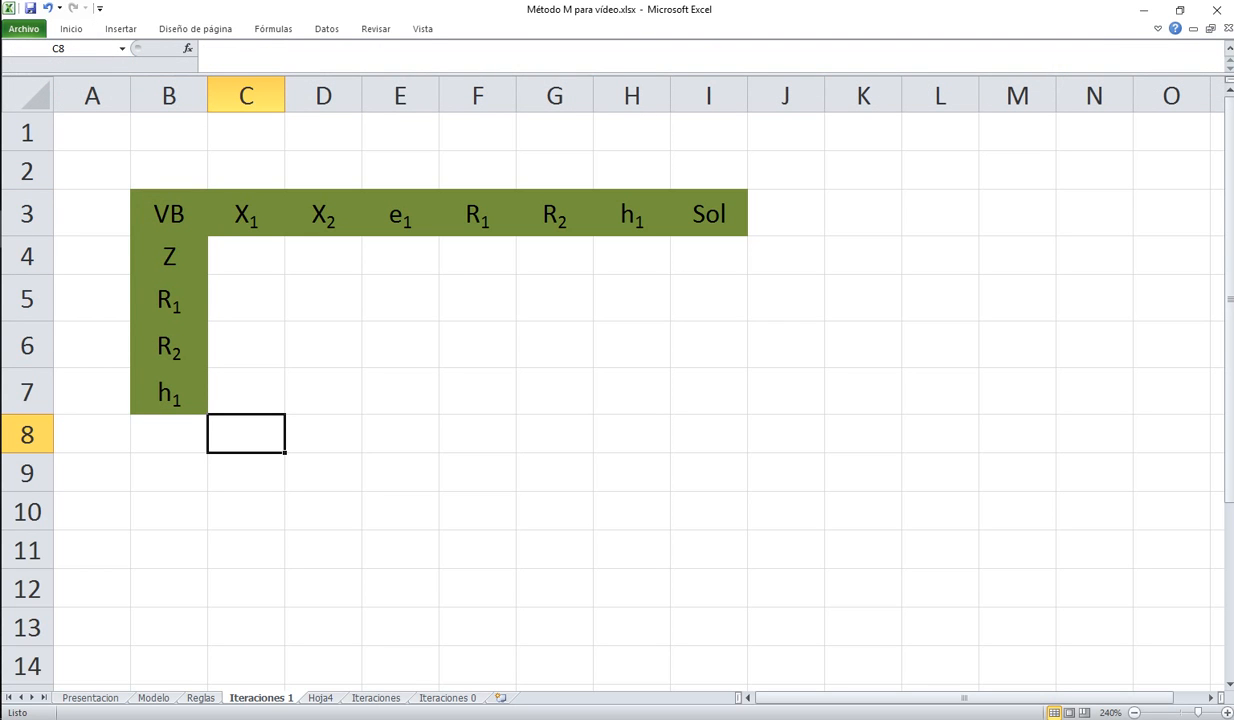
# Consult the Z equation in the Modelo sheet and enter -4, -1 and 0 for X₁, X₂ and e₁ in the tableau's Z row
pyautogui.click(246, 256)
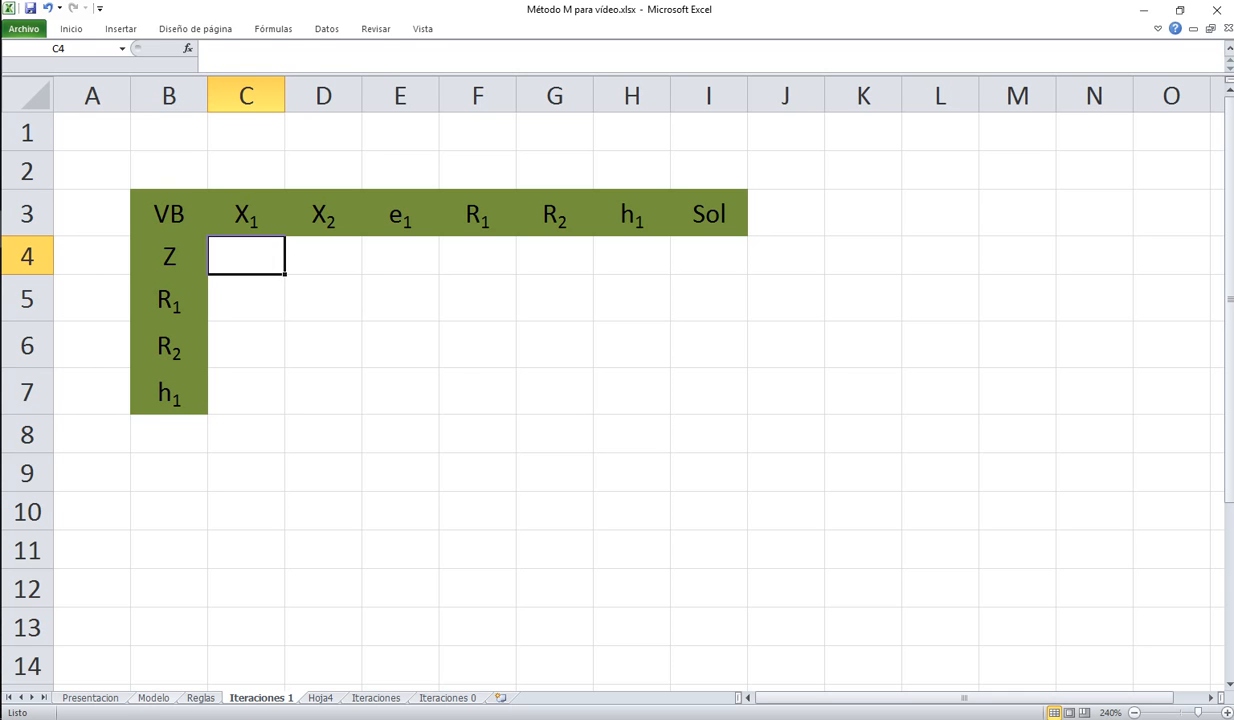
pyautogui.click(153, 698)
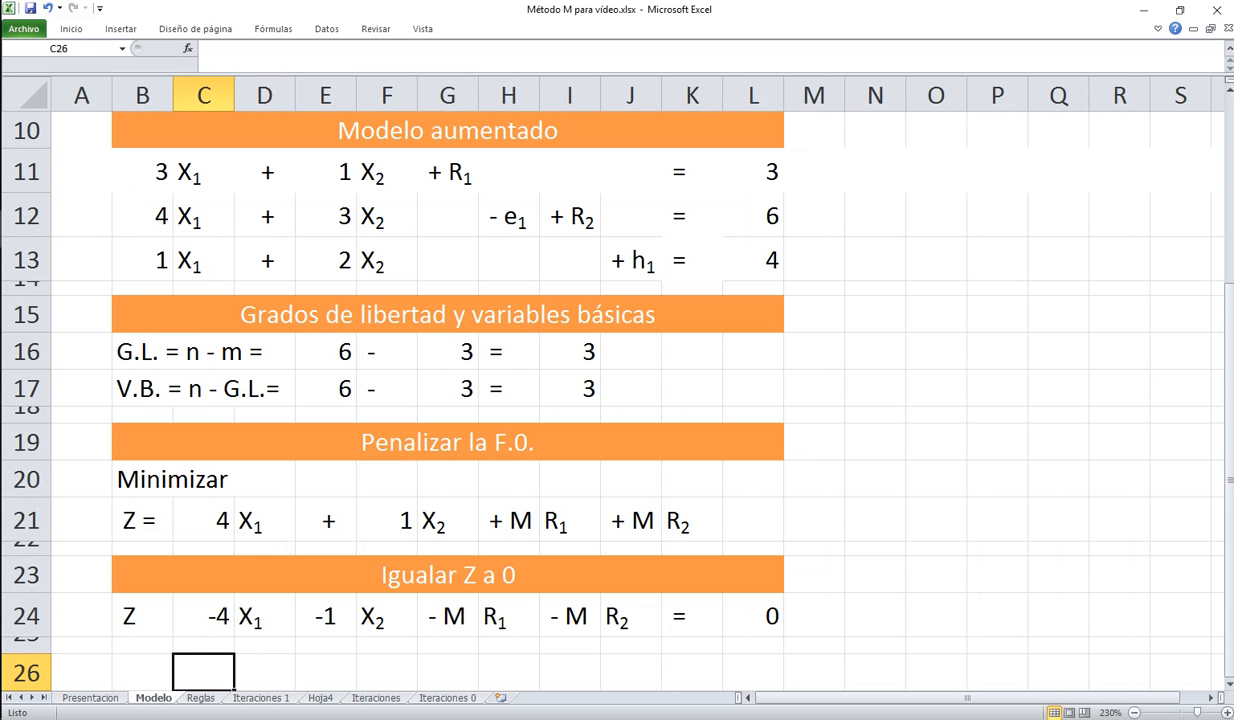
pyautogui.click(204, 616)
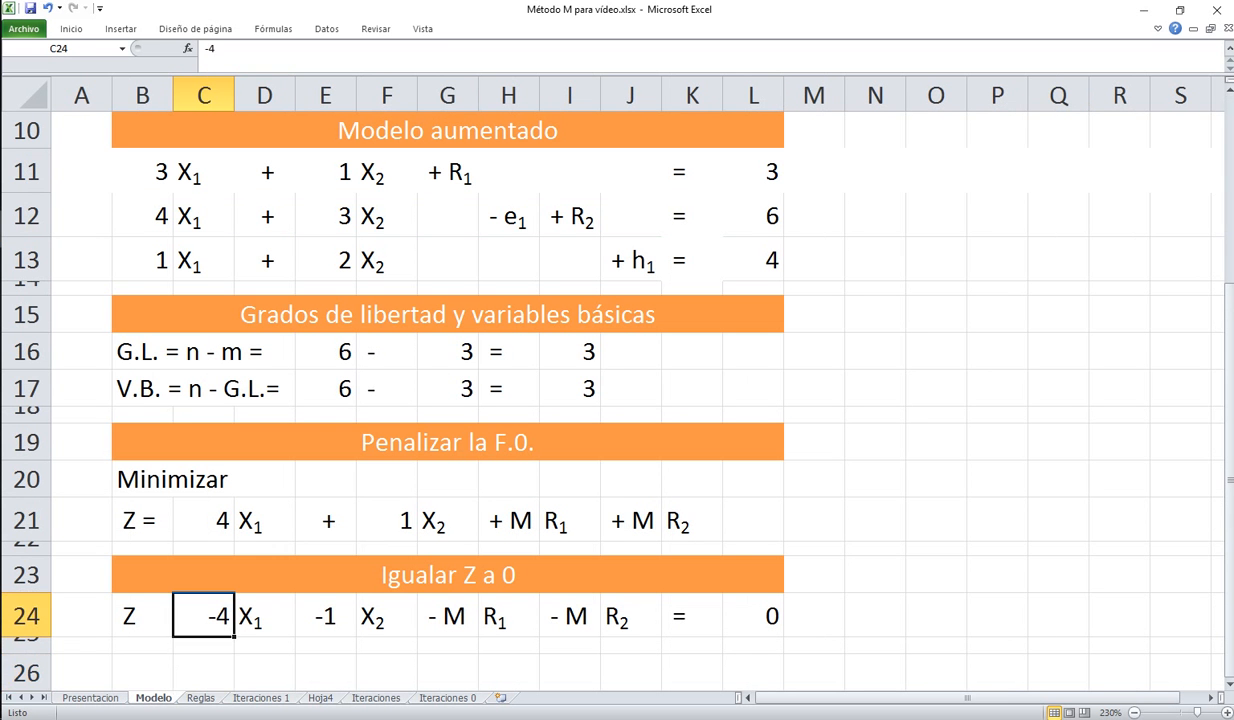
pyautogui.click(325, 616)
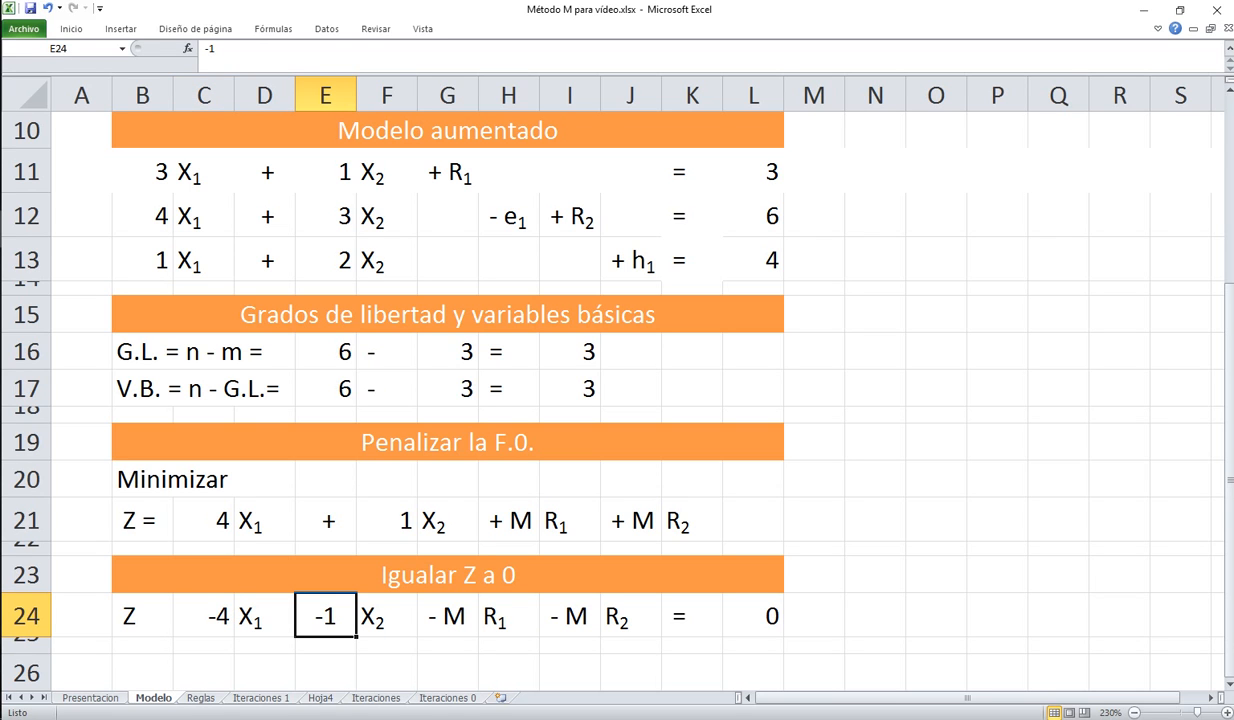
pyautogui.click(261, 698)
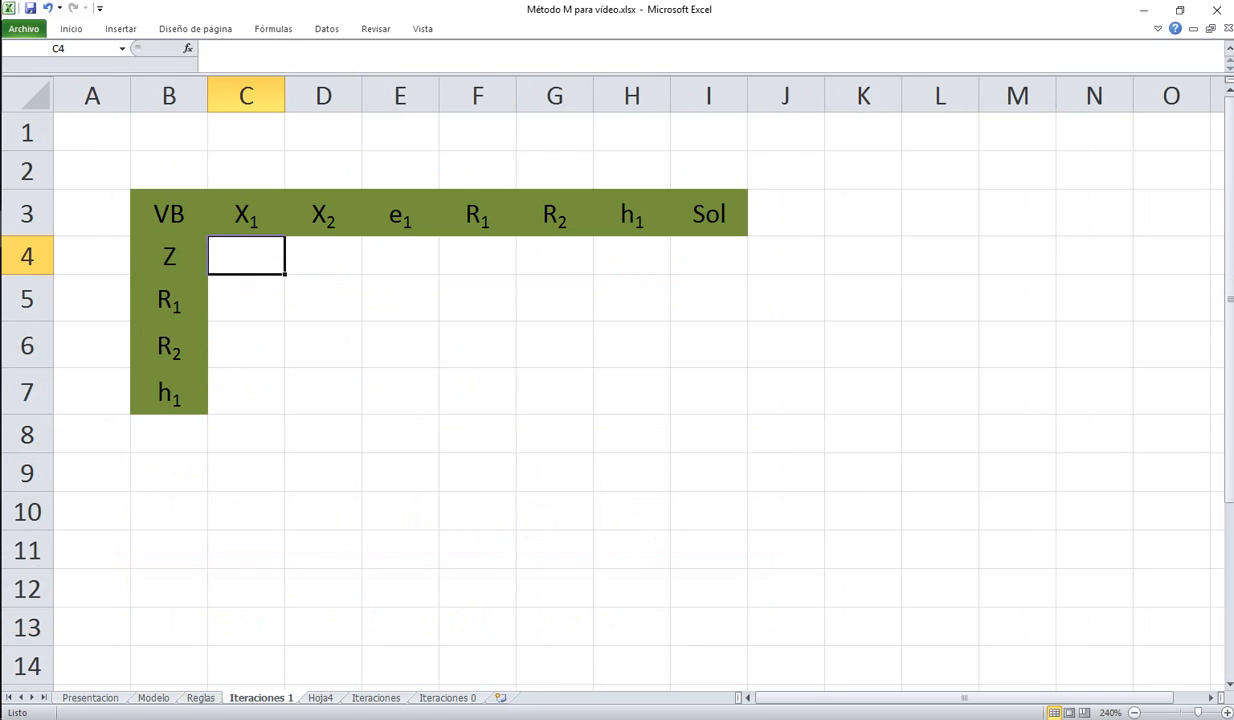
pyautogui.write('-4')
pyautogui.press('Tab')
pyautogui.write('-1')
pyautogui.press('Tab')
pyautogui.write('0')
pyautogui.press('Tab')
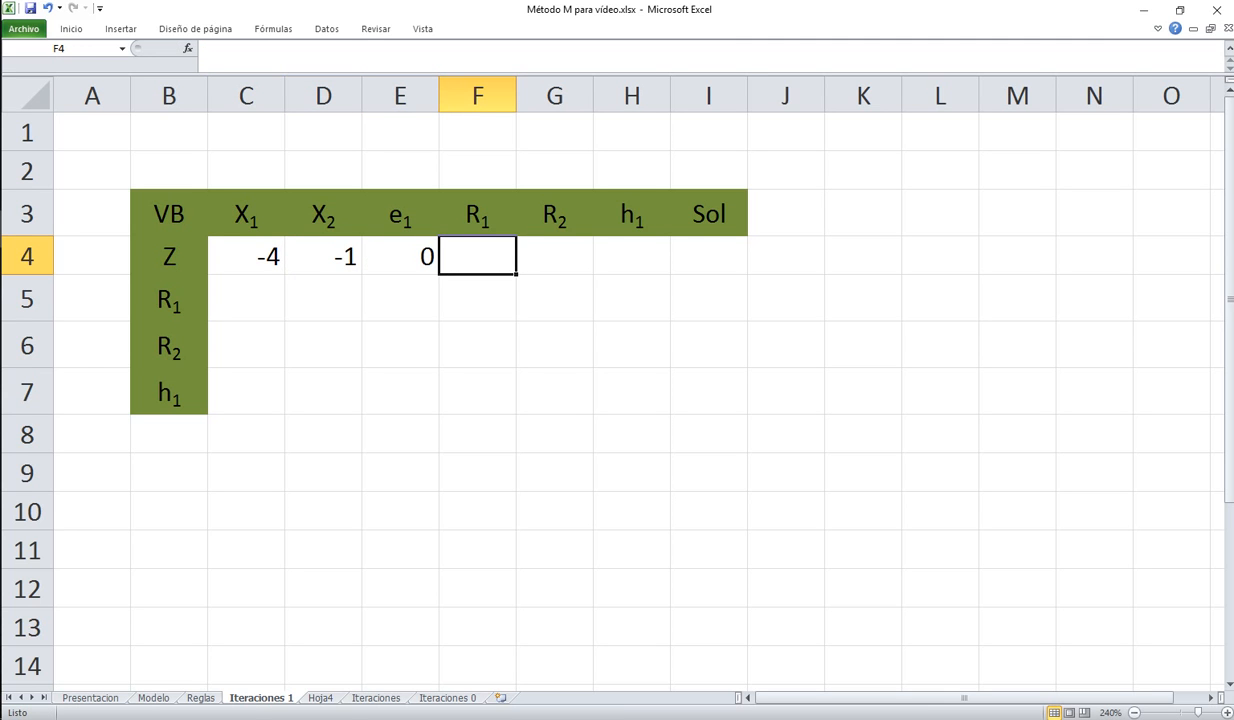
# Complete the Z row with - M for both R₁ and R₂, and 0 for both h₁ and Sol
pyautogui.write('- M')
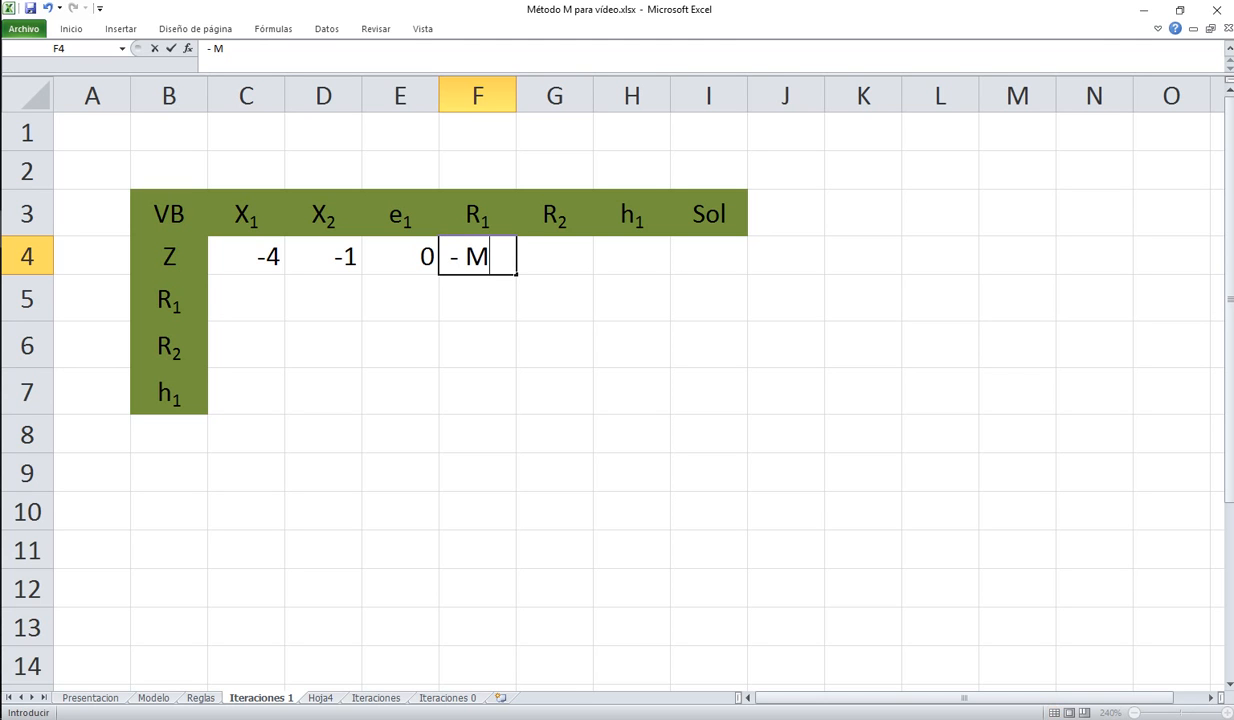
pyautogui.press('Return')
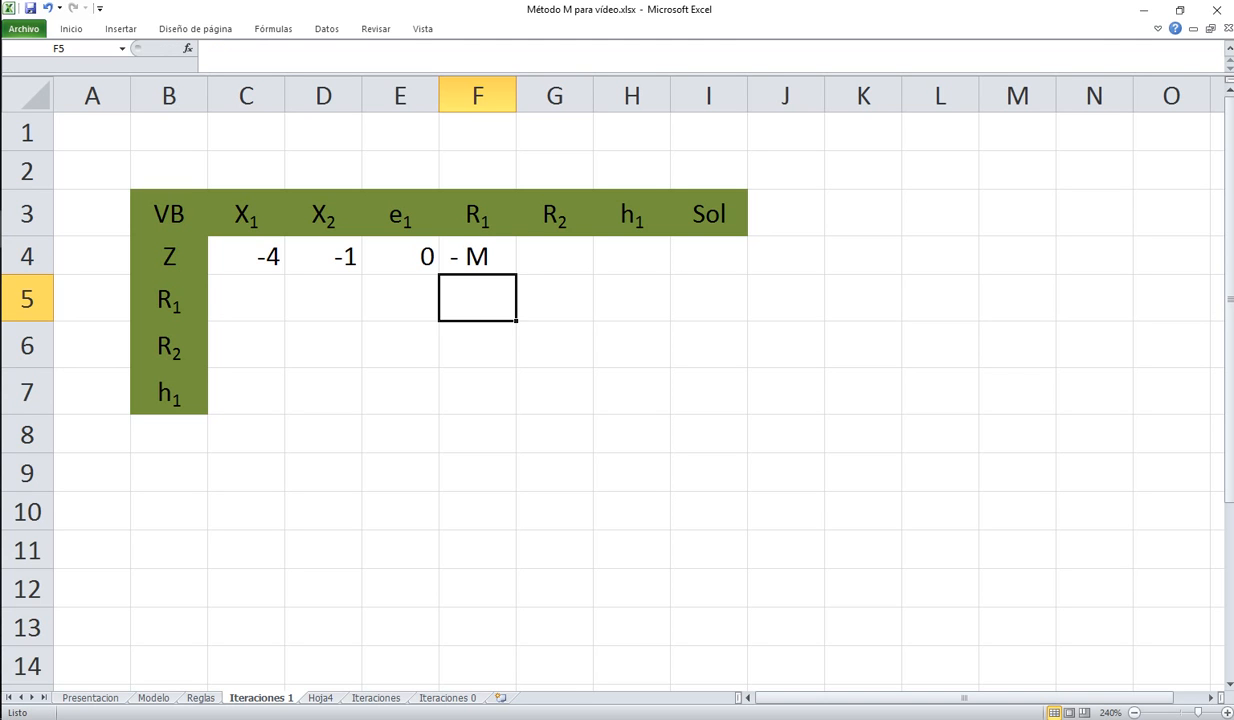
pyautogui.click(555, 256)
pyautogui.write('- ')
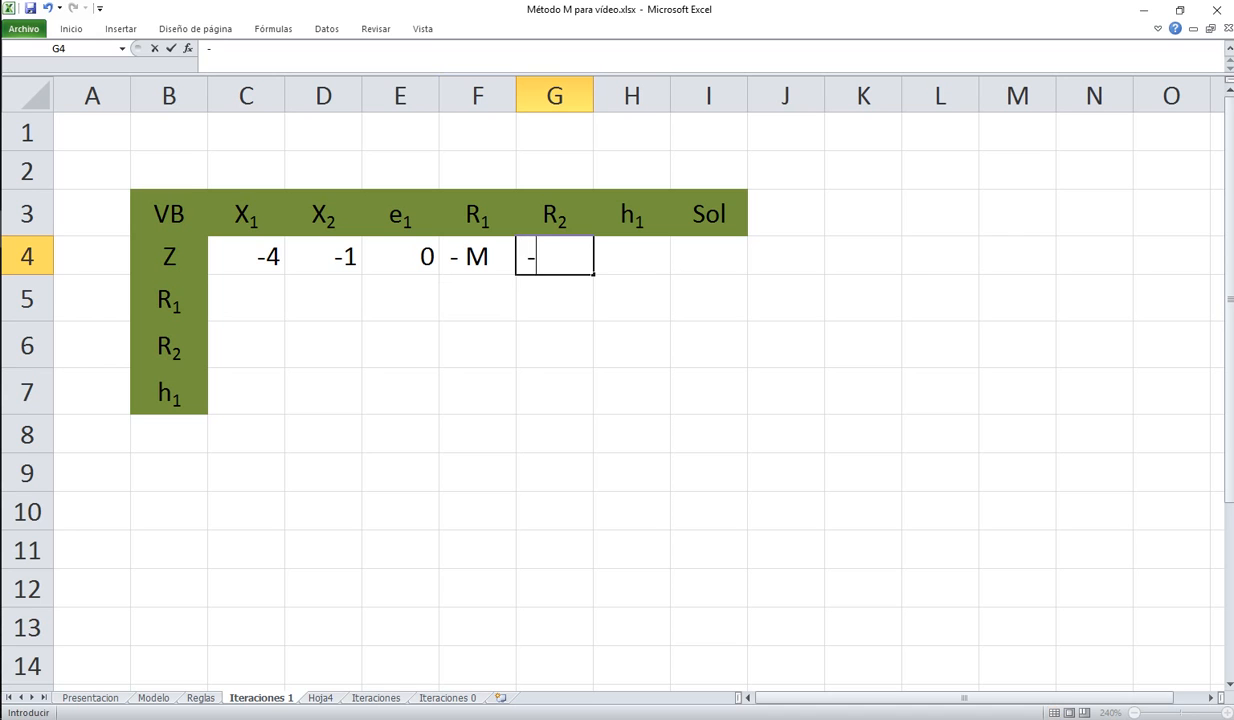
pyautogui.write('M')
pyautogui.press('Return')
pyautogui.click(632, 256)
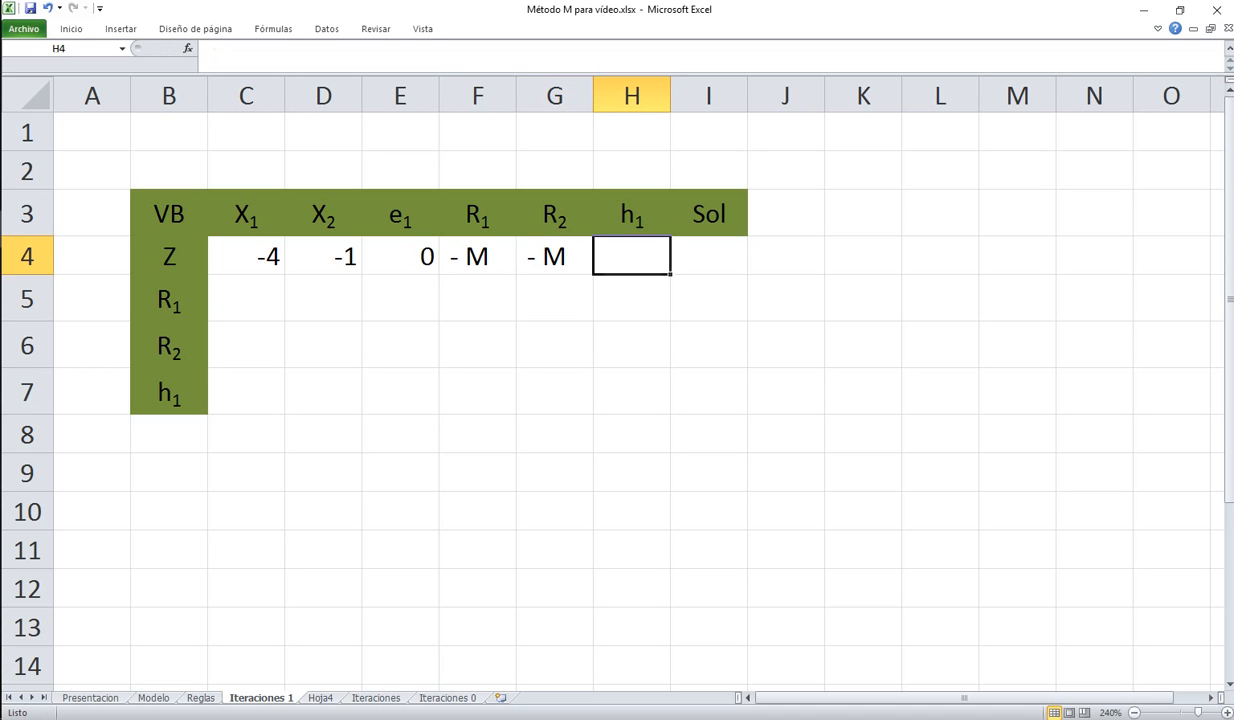
pyautogui.write('0')
pyautogui.press('Tab')
pyautogui.write('0')
pyautogui.press('Return')
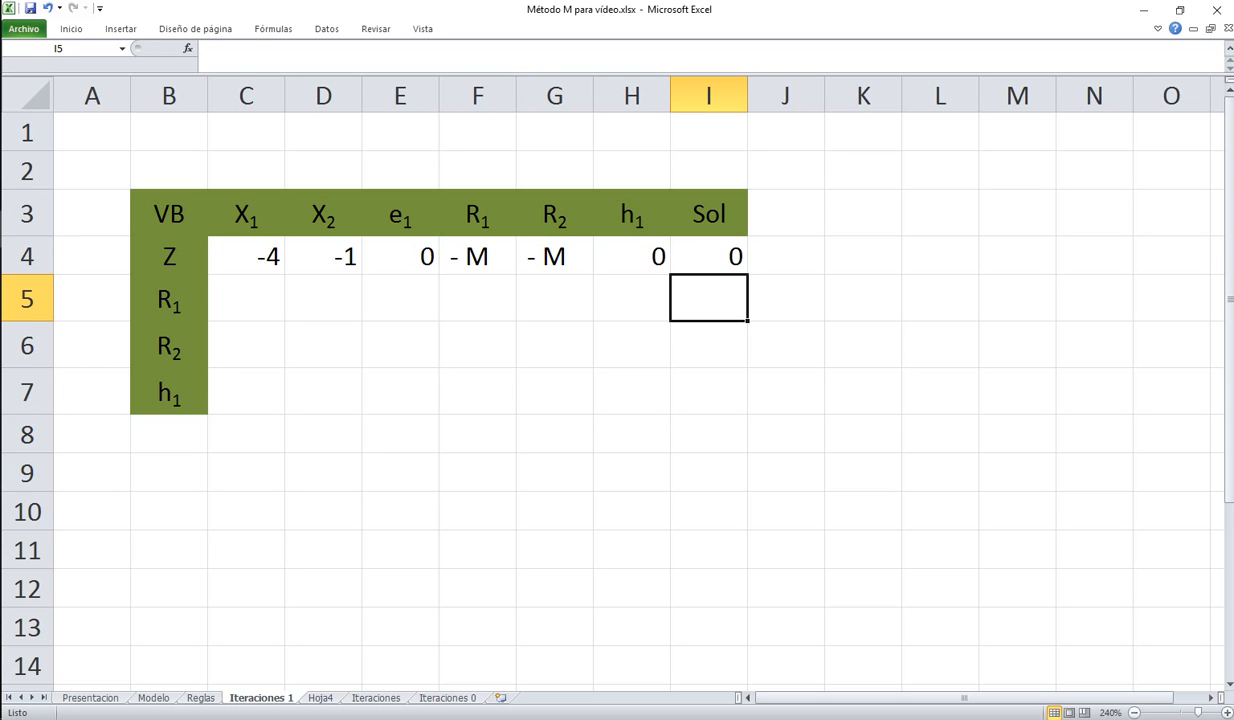
# Consult the first constraint of the augmented model in the Modelo sheet and enter 3 for X₁ in the tableau's R₁ row
pyautogui.click(246, 298)
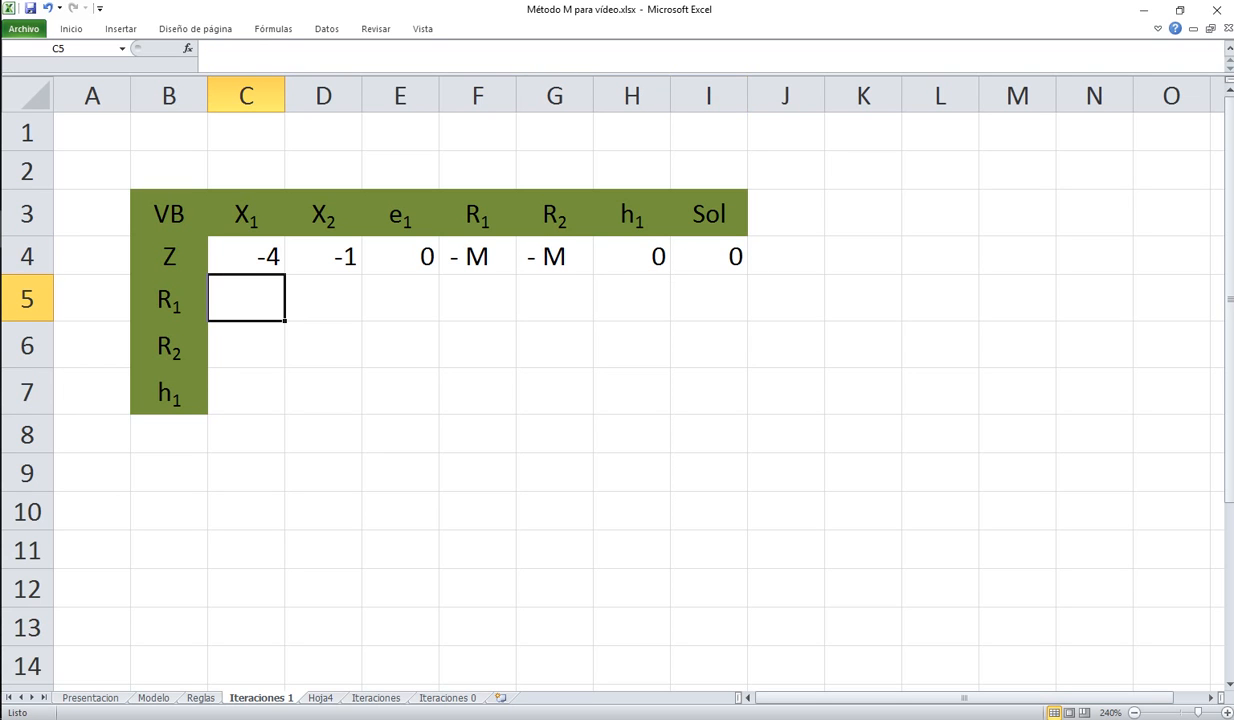
pyautogui.click(153, 698)
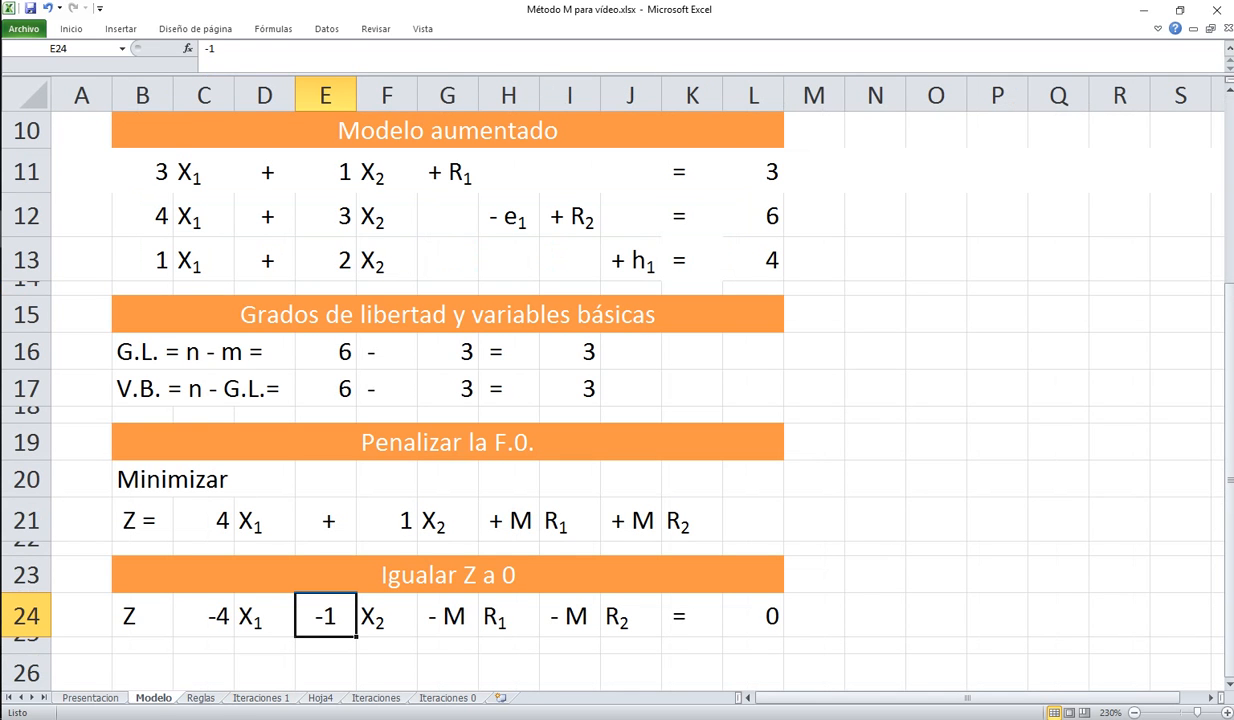
pyautogui.moveTo(142, 171)
pyautogui.mouseDown()
pyautogui.moveTo(142, 260)
pyautogui.moveTo(142, 171)
pyautogui.mouseUp()
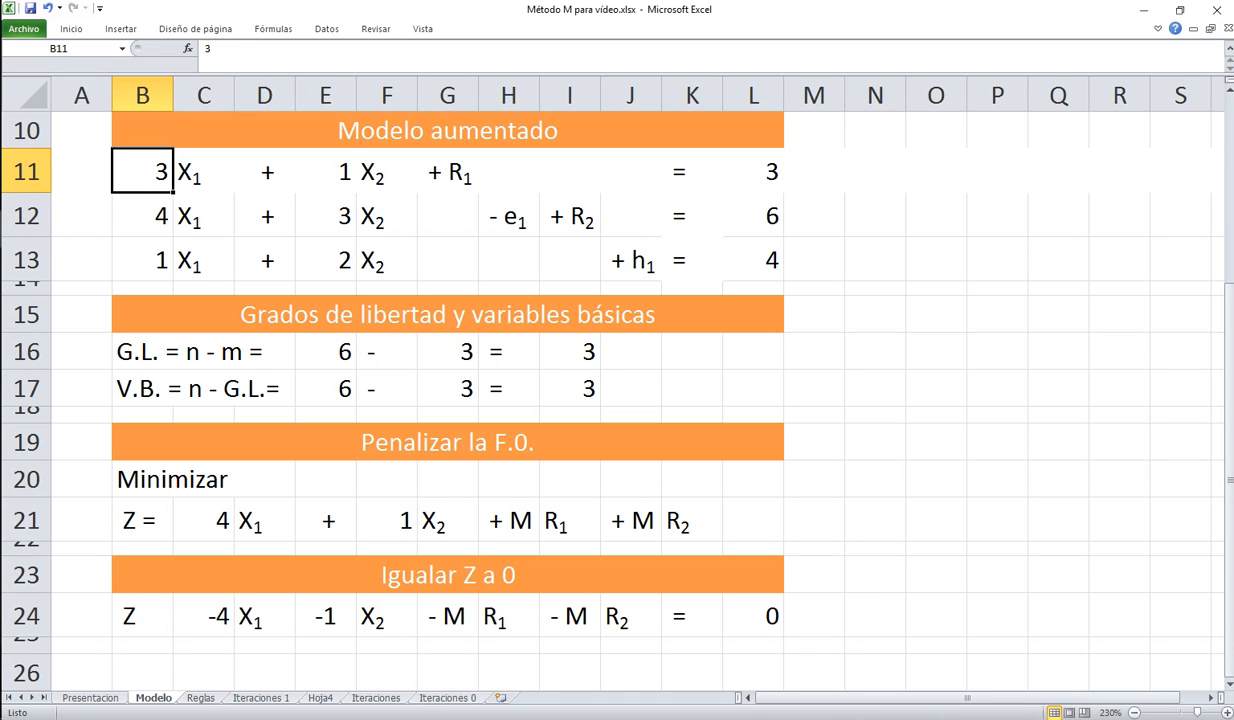
pyautogui.click(326, 171)
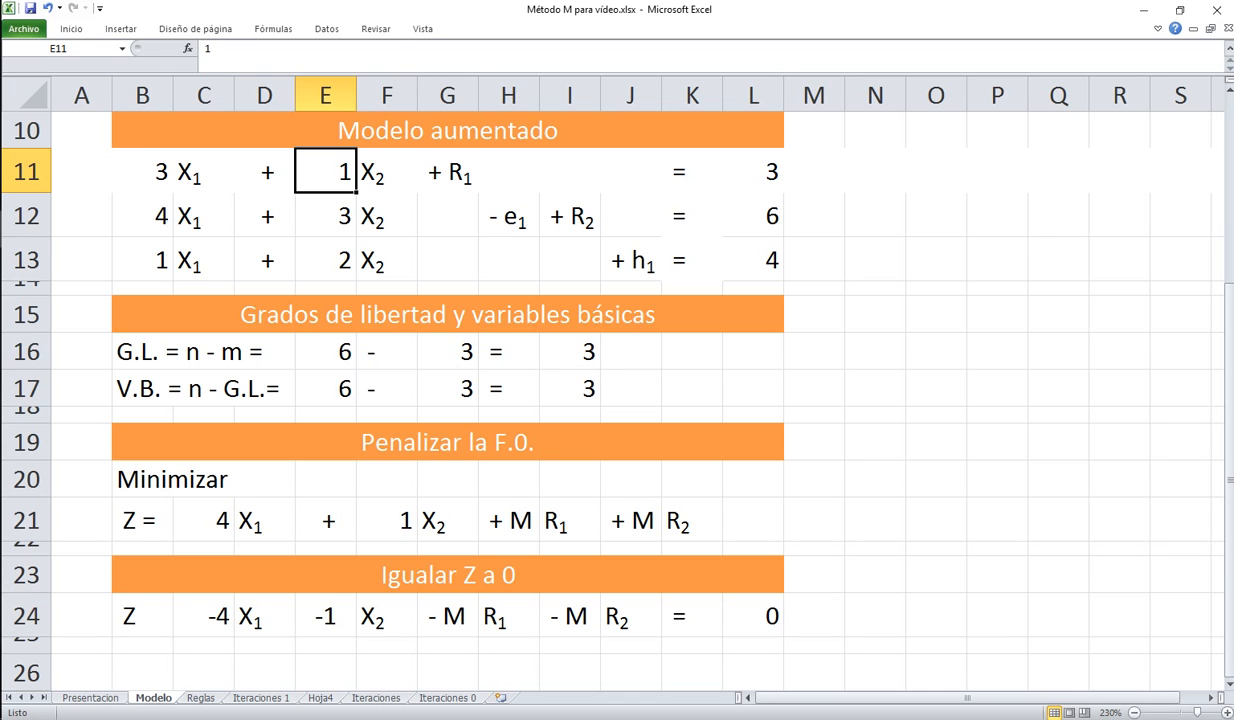
pyautogui.click(448, 171)
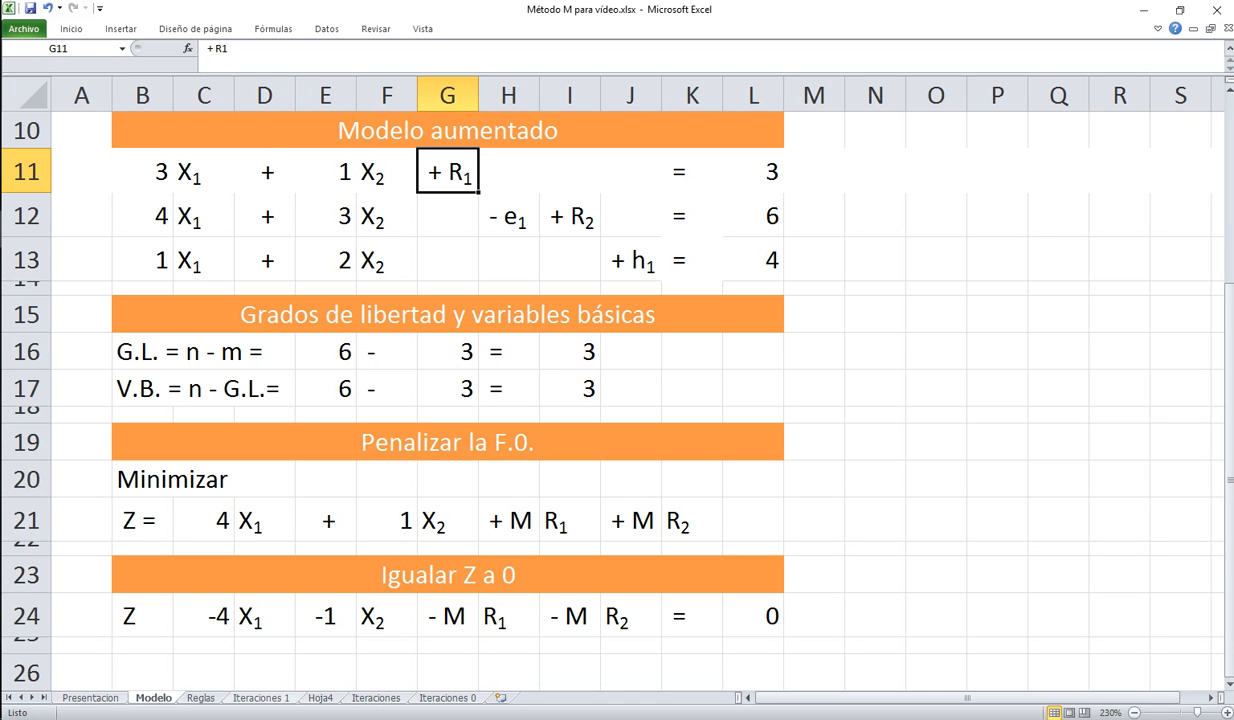
pyautogui.hotkey('ctrl', 'pagedown')
pyautogui.hotkey('ctrl', 'pagedown')
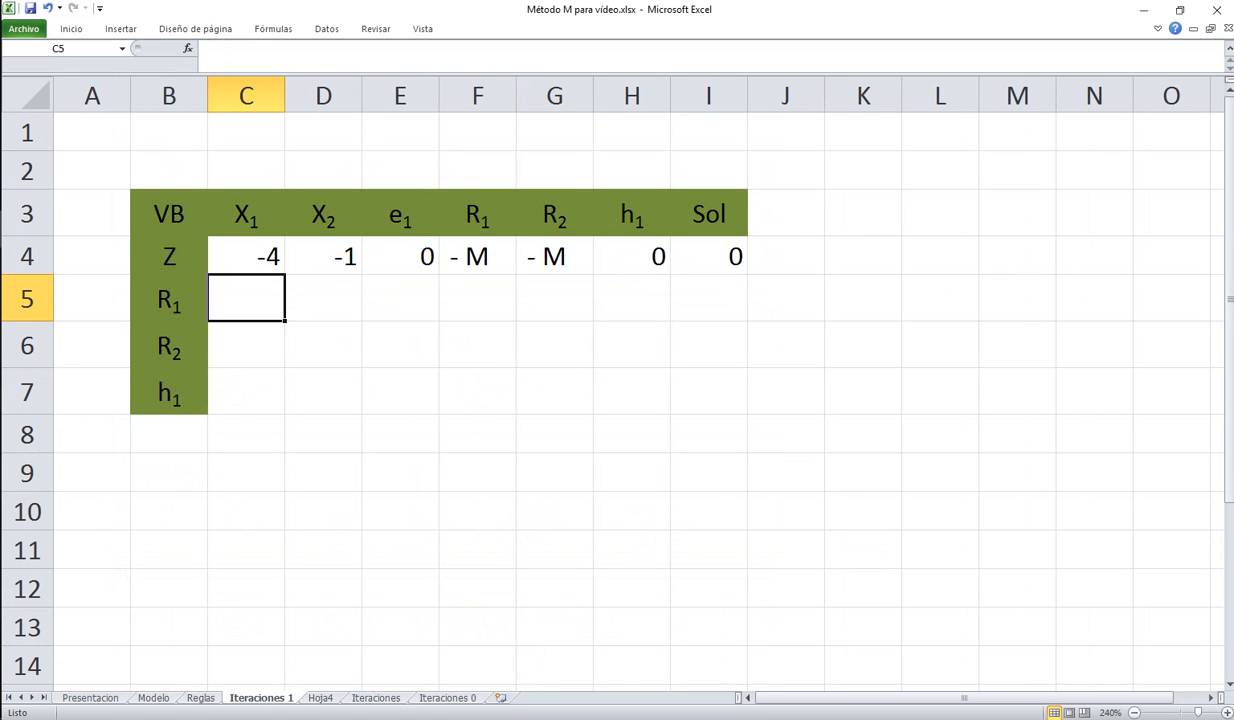
pyautogui.write('3')
pyautogui.press('Tab')
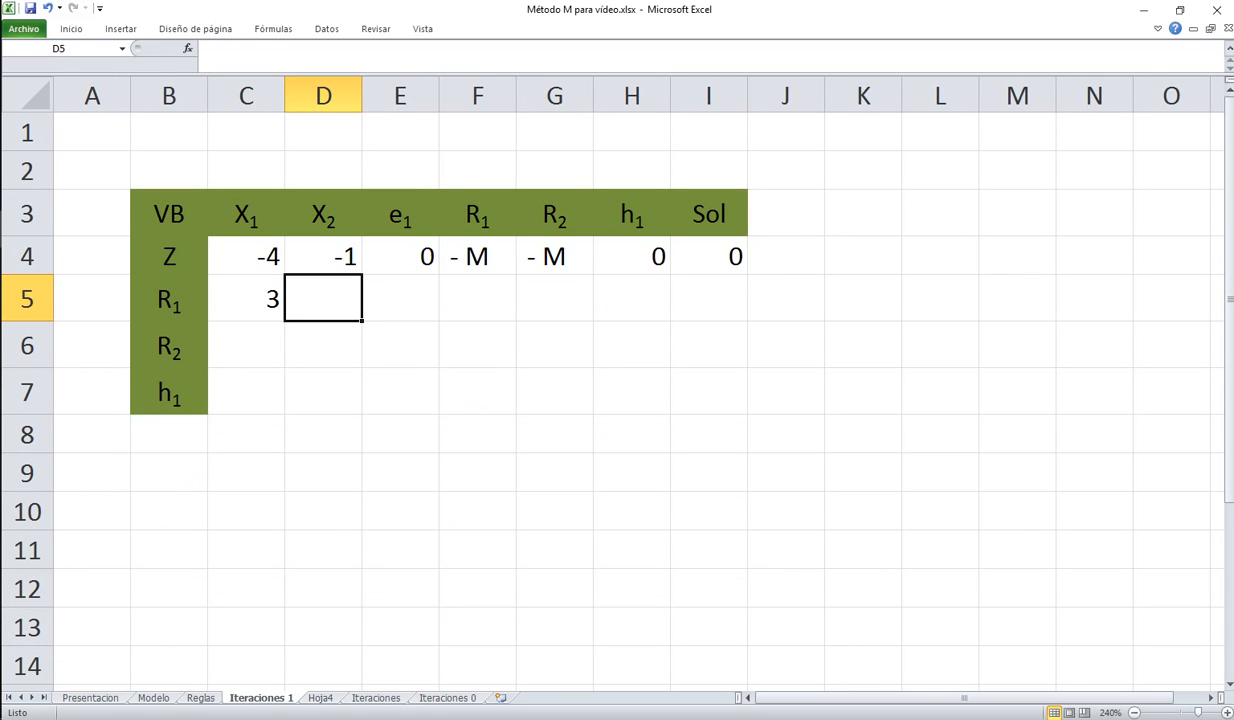
# Consult the + R₁ term of the first augmented-model constraint in the Modelo sheet and return to the tableau in Iteraciones 1
pyautogui.hotkey('ctrl', 'pageup')
pyautogui.hotkey('ctrl', 'pageup')
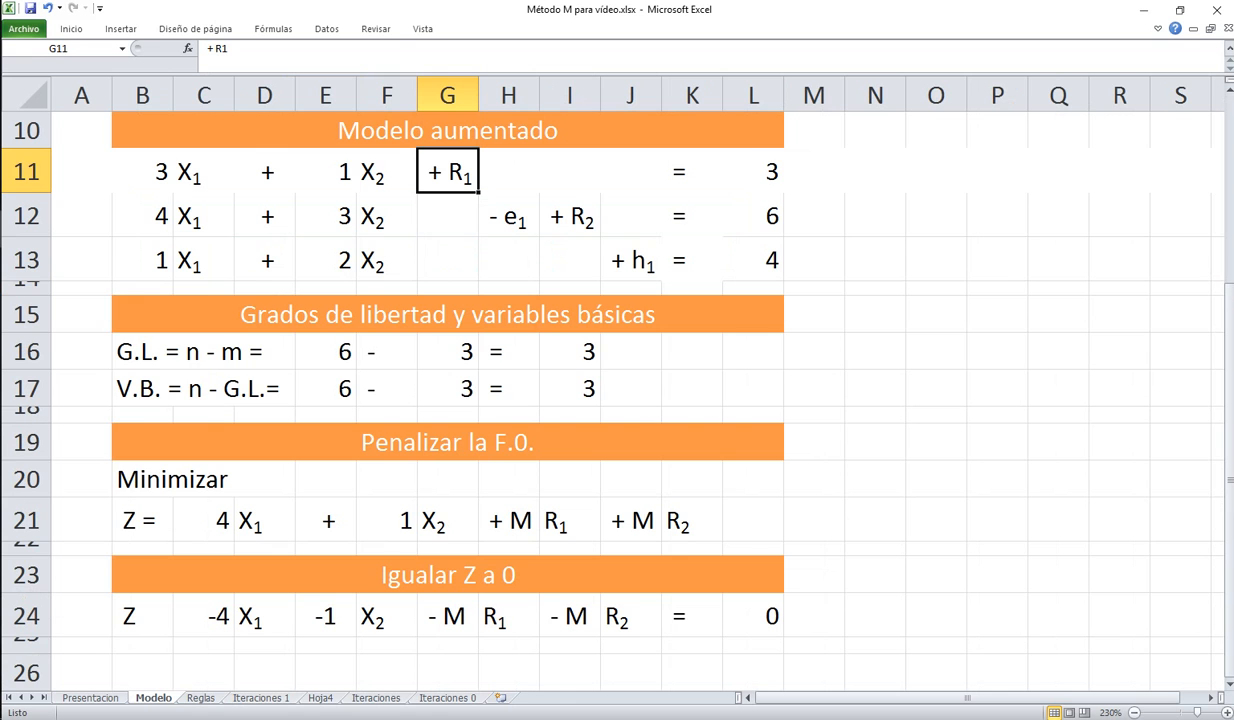
pyautogui.hotkey('ctrl', 'pagedown')
pyautogui.hotkey('ctrl', 'pagedown')
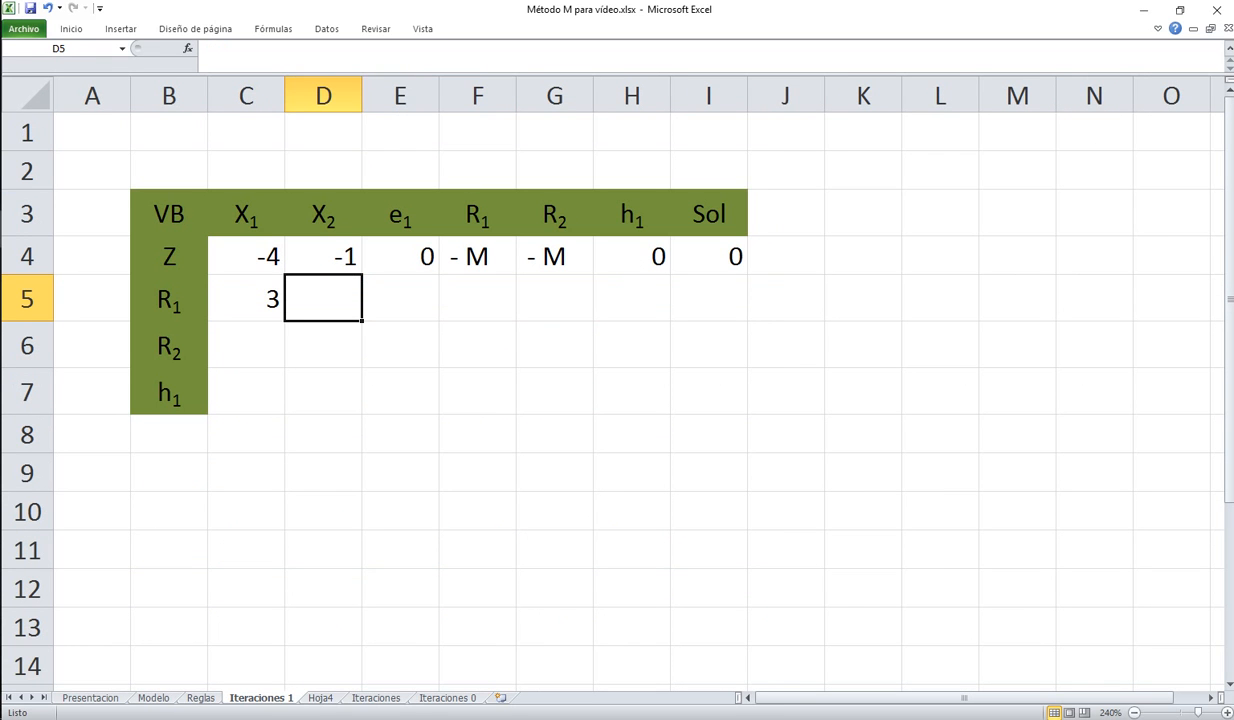
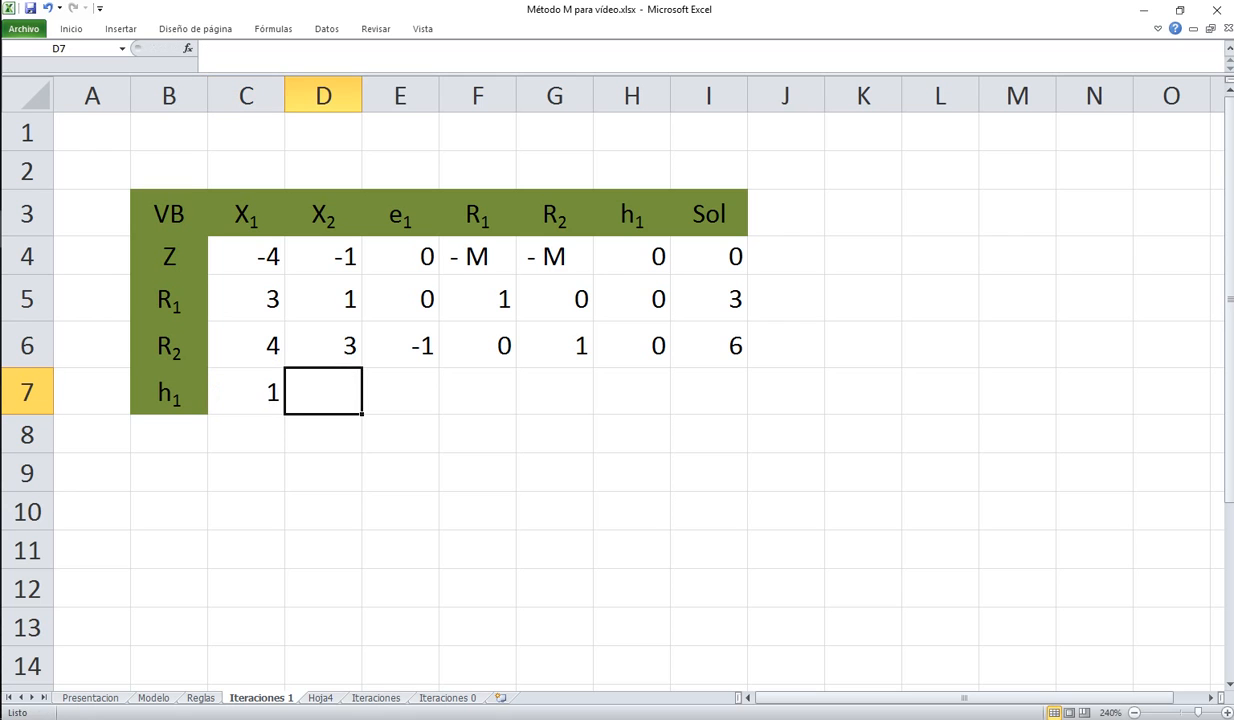
# Enter 2 for X₂, 0 for e₁, R₁ and R₂, and 1 for h₁ in the tableau's h₁ row
pyautogui.press('Tab')
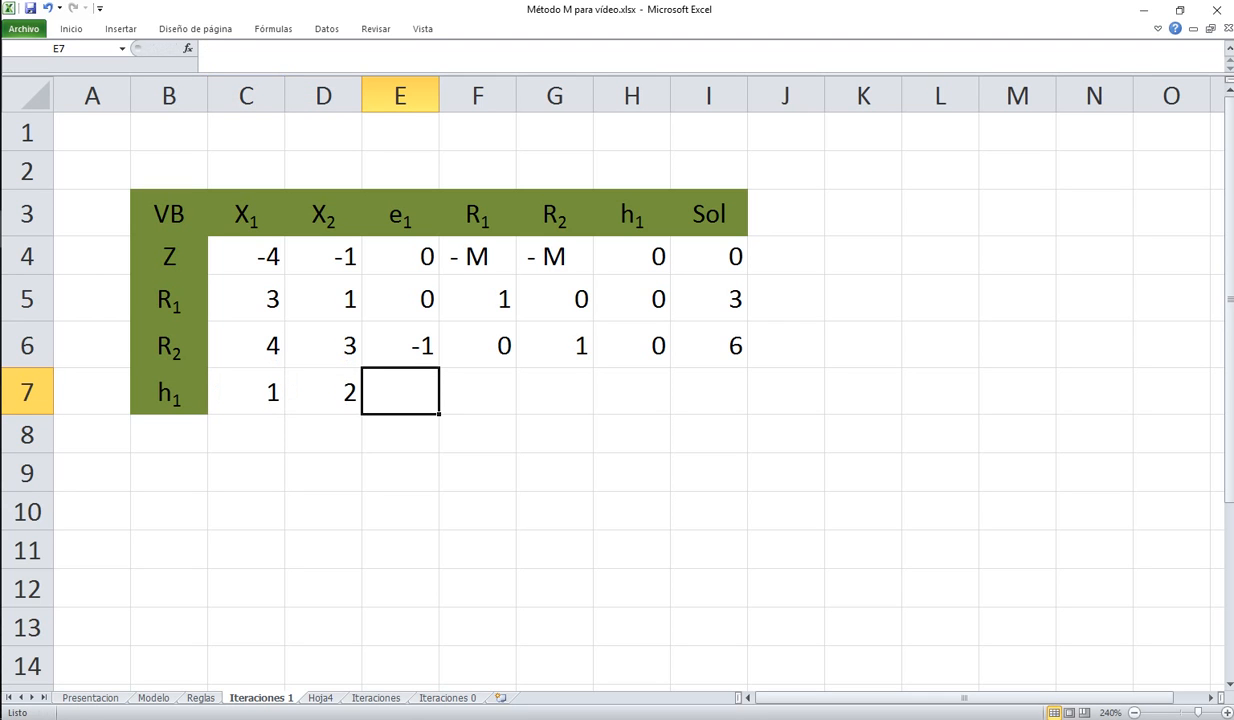
pyautogui.write('0')
pyautogui.press('Tab')
pyautogui.write('0')
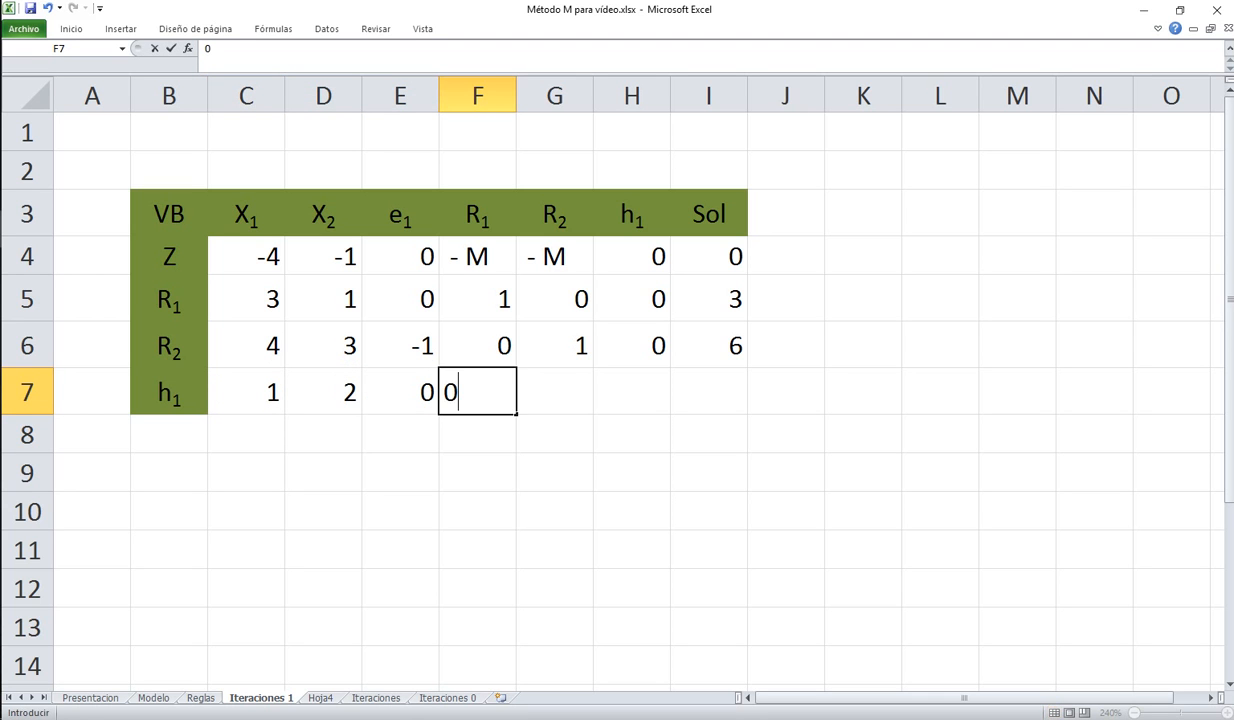
pyautogui.press('Tab')
pyautogui.write('0')
pyautogui.press('Tab')
pyautogui.write('1')
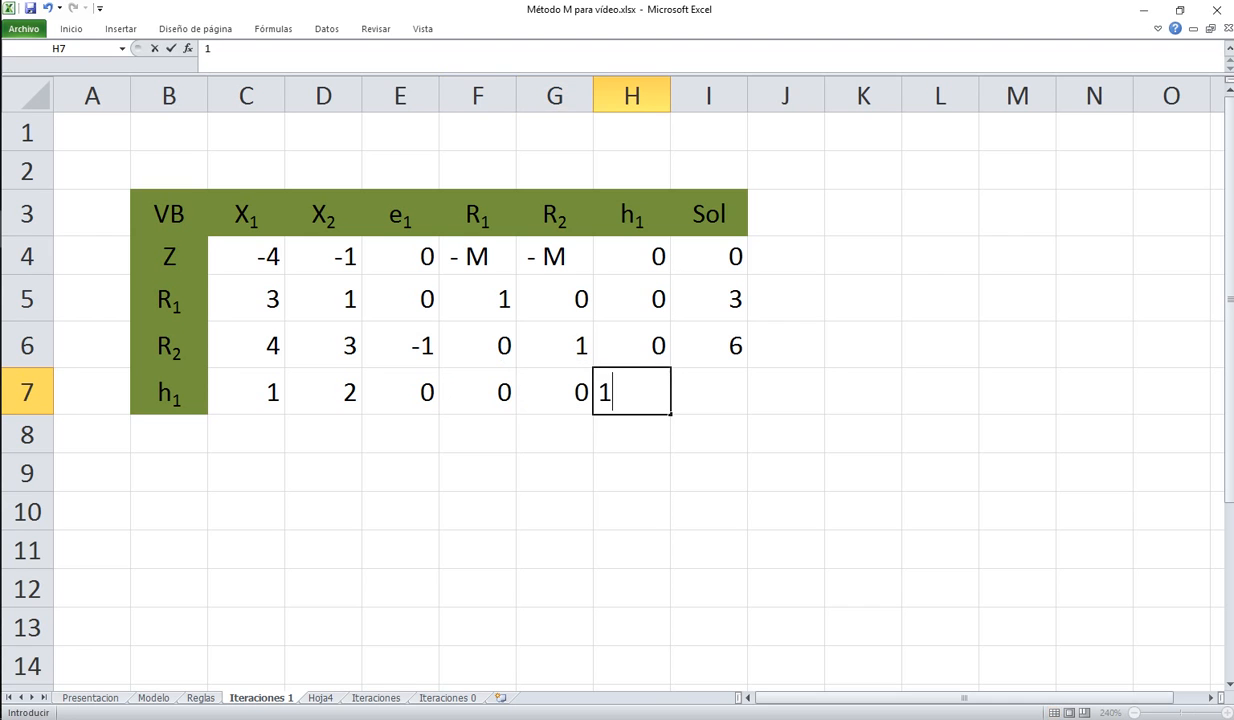
pyautogui.press('Tab')
# Consult the right-hand side of the third augmented-model constraint in the Modelo sheet and enter 4 as Sol in the h₁ row
pyautogui.hotkey('ctrl', 'pageup')
pyautogui.hotkey('ctrl', 'pageup')
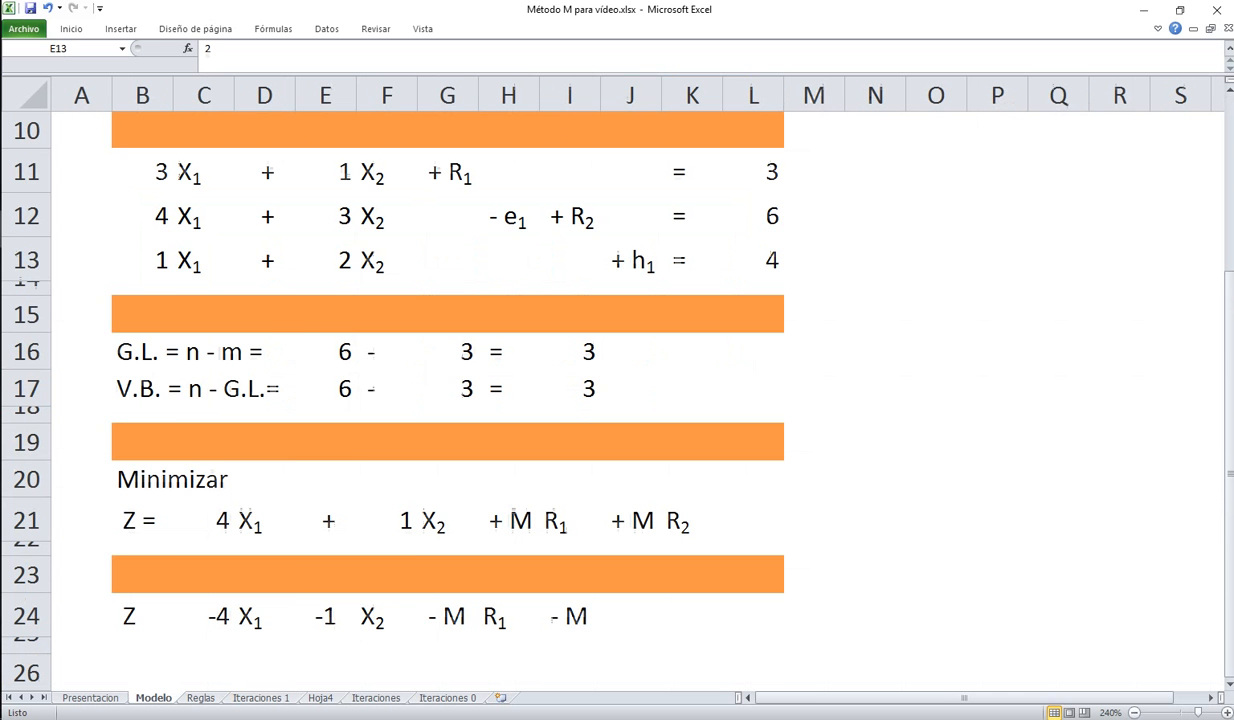
pyautogui.click(630, 260)
pyautogui.click(753, 260)
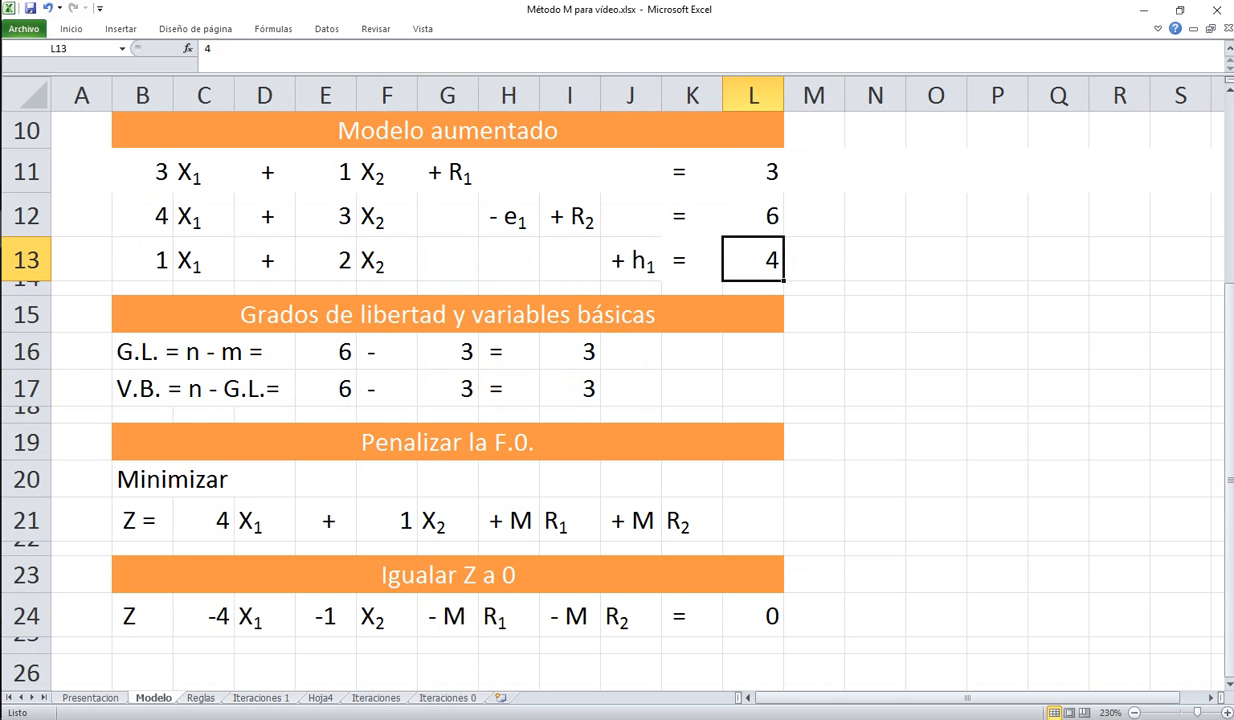
pyautogui.hotkey('ctrl', 'pagedown')
pyautogui.hotkey('ctrl', 'pagedown')
pyautogui.write('4')
pyautogui.press('Return')
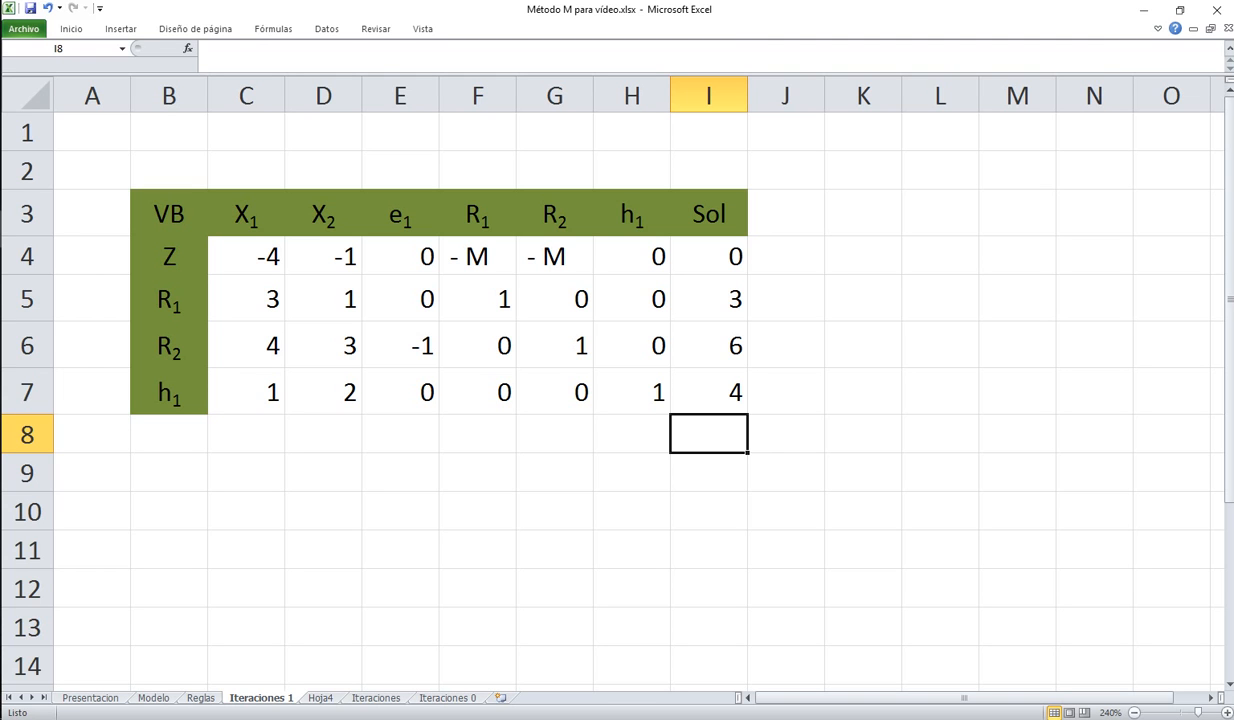
# Merge and centre B2:I2 above the tableau headings and fill the merged cell with light olive green
pyautogui.moveTo(168, 170); pyautogui.dragTo(708, 170)
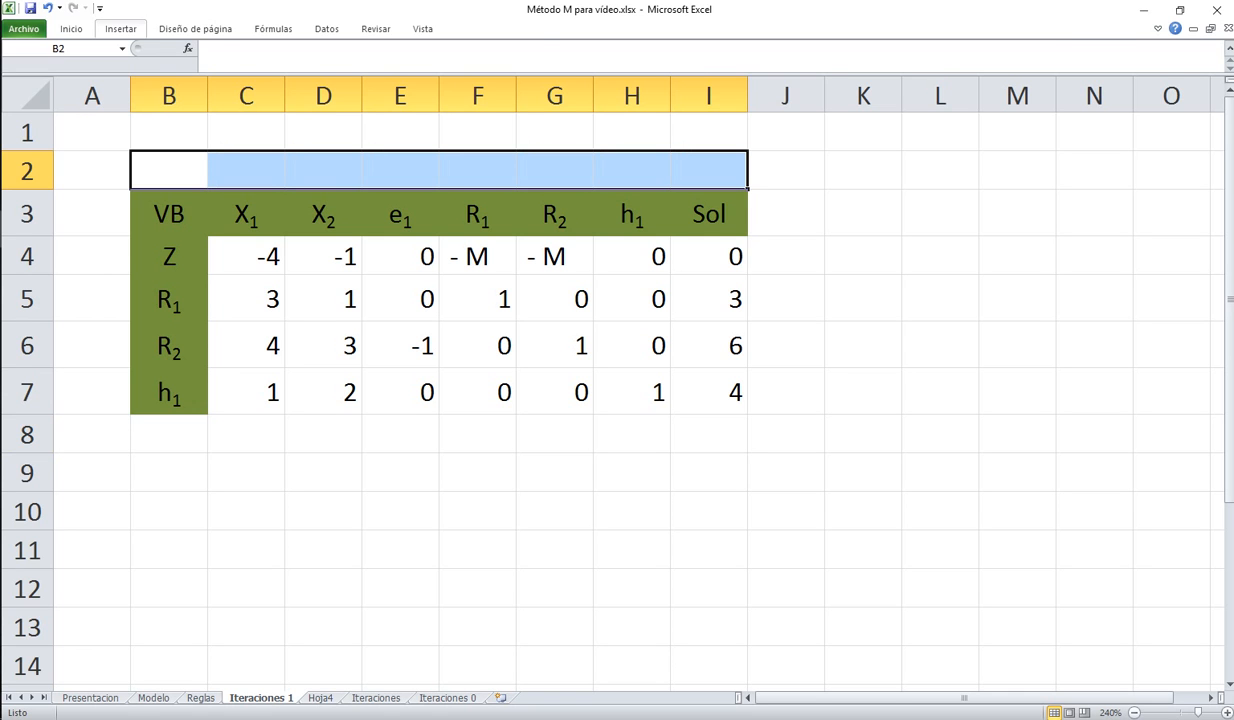
pyautogui.click(71, 28)
pyautogui.click(420, 77)
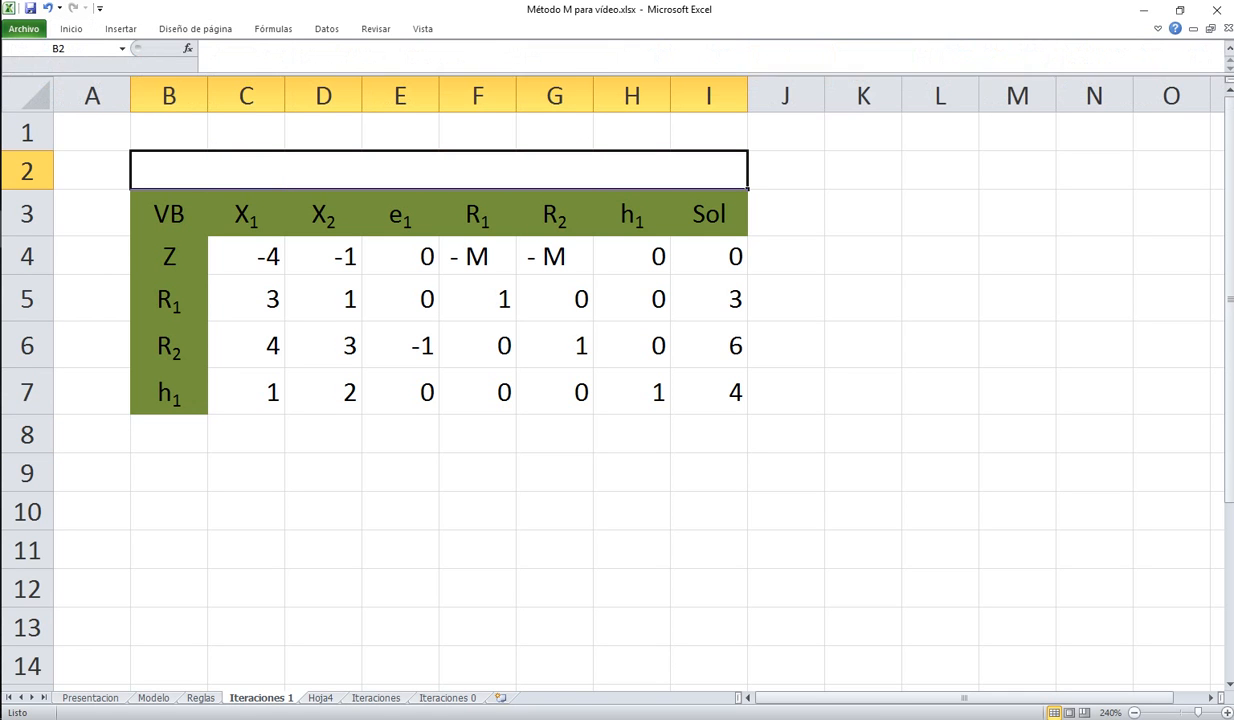
pyautogui.click(71, 28)
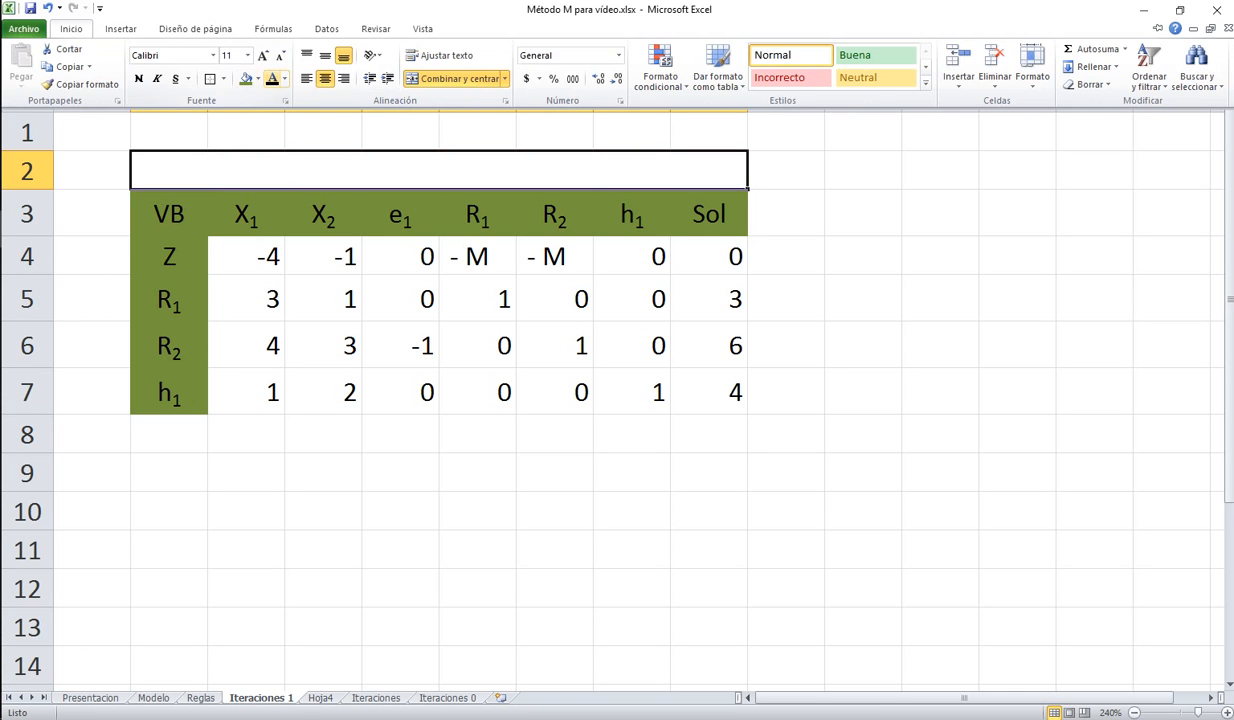
pyautogui.click(258, 79)
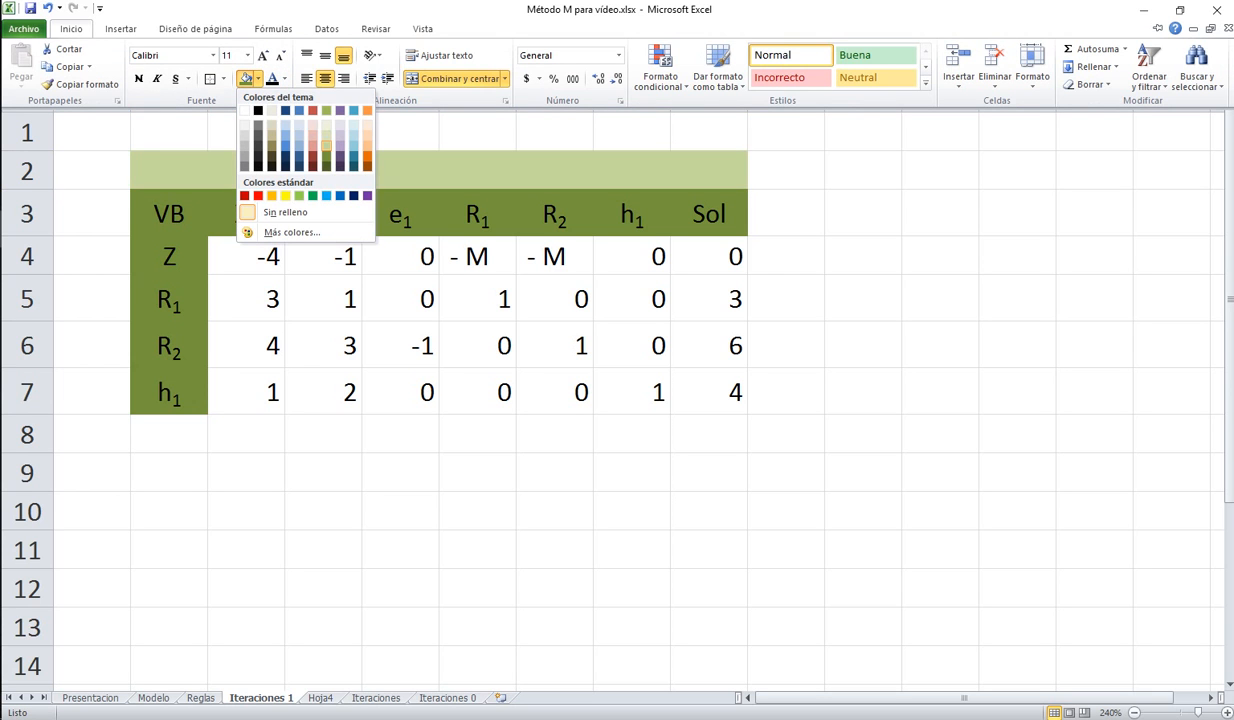
pyautogui.click(326, 145)
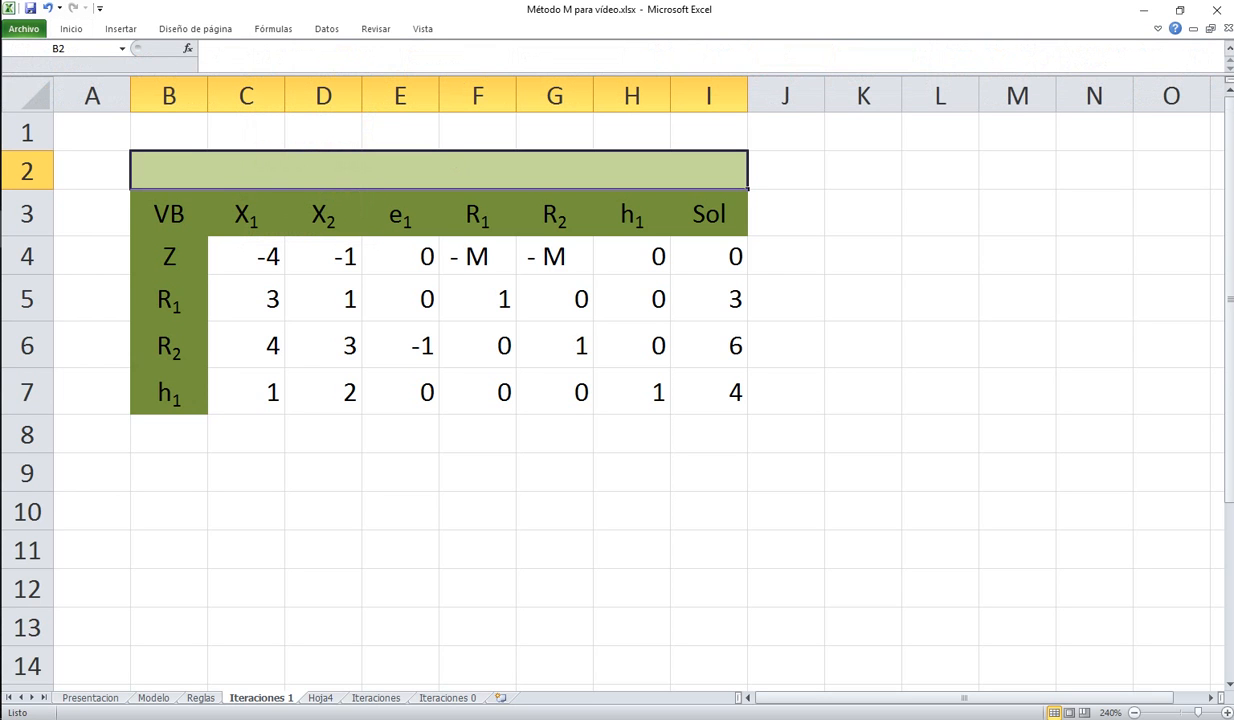
# Enter the title Tabla inicial in the merged cell above the tableau
pyautogui.write('T')
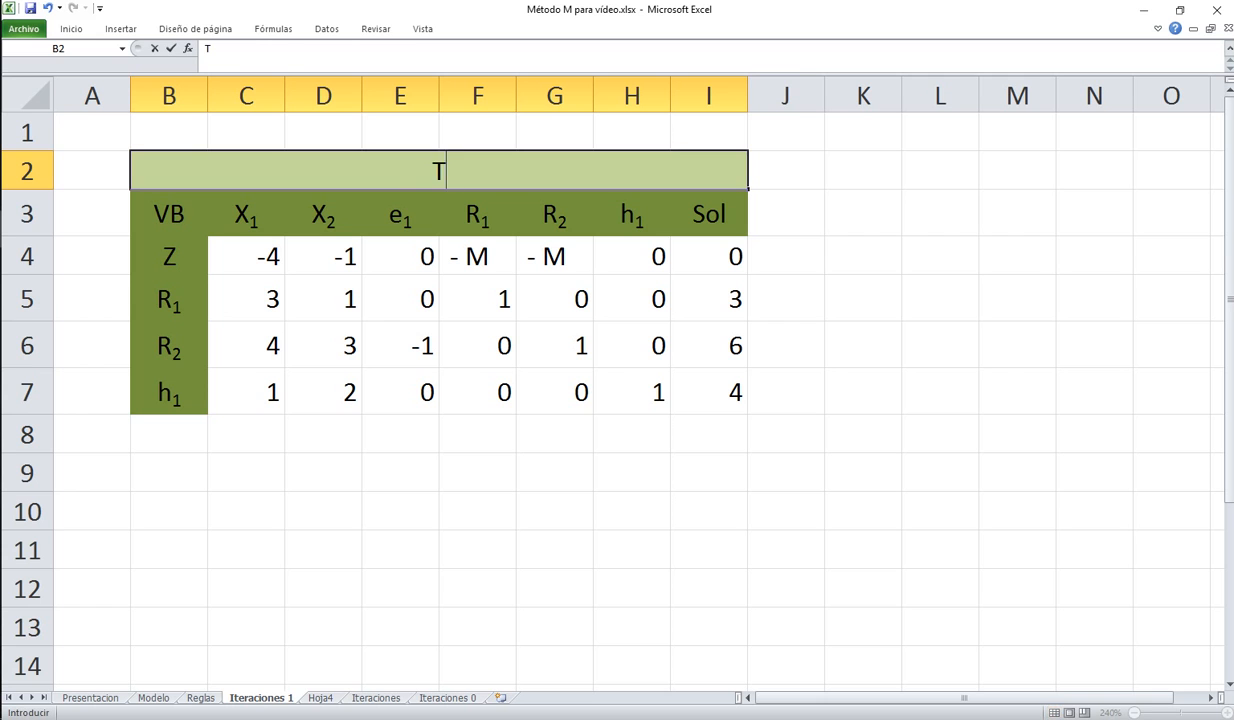
pyautogui.write('abla inic')
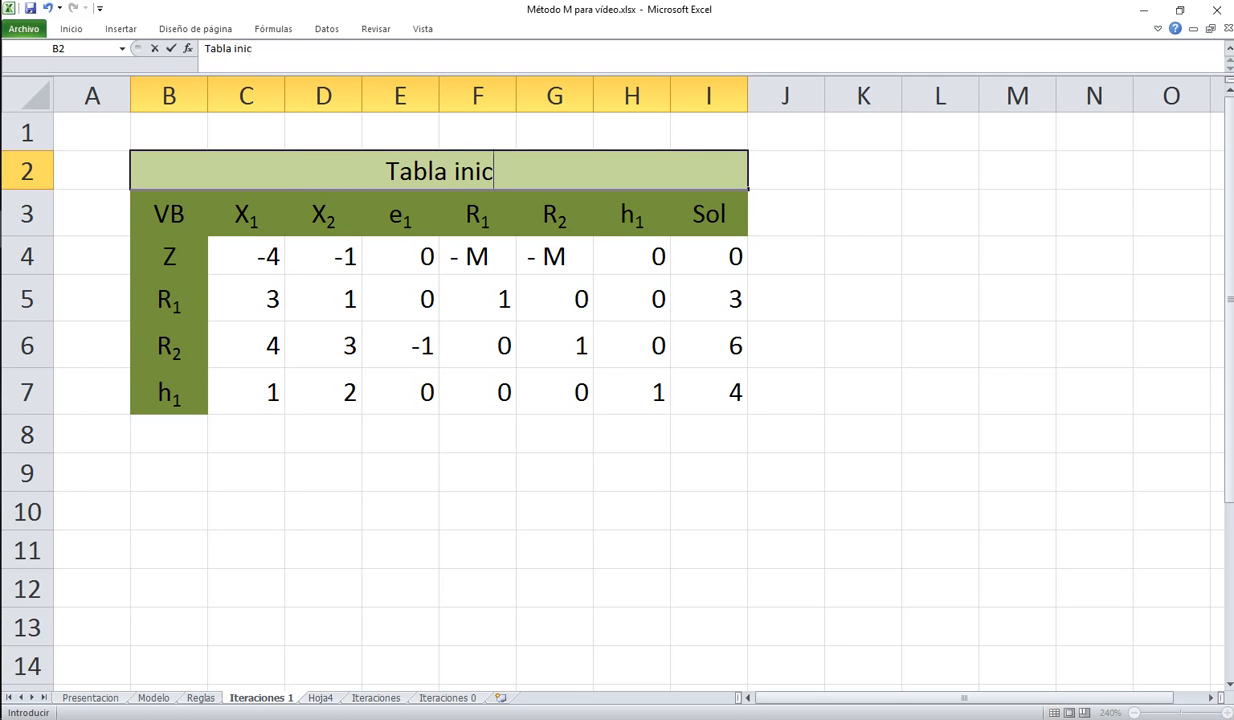
pyautogui.write('ial')
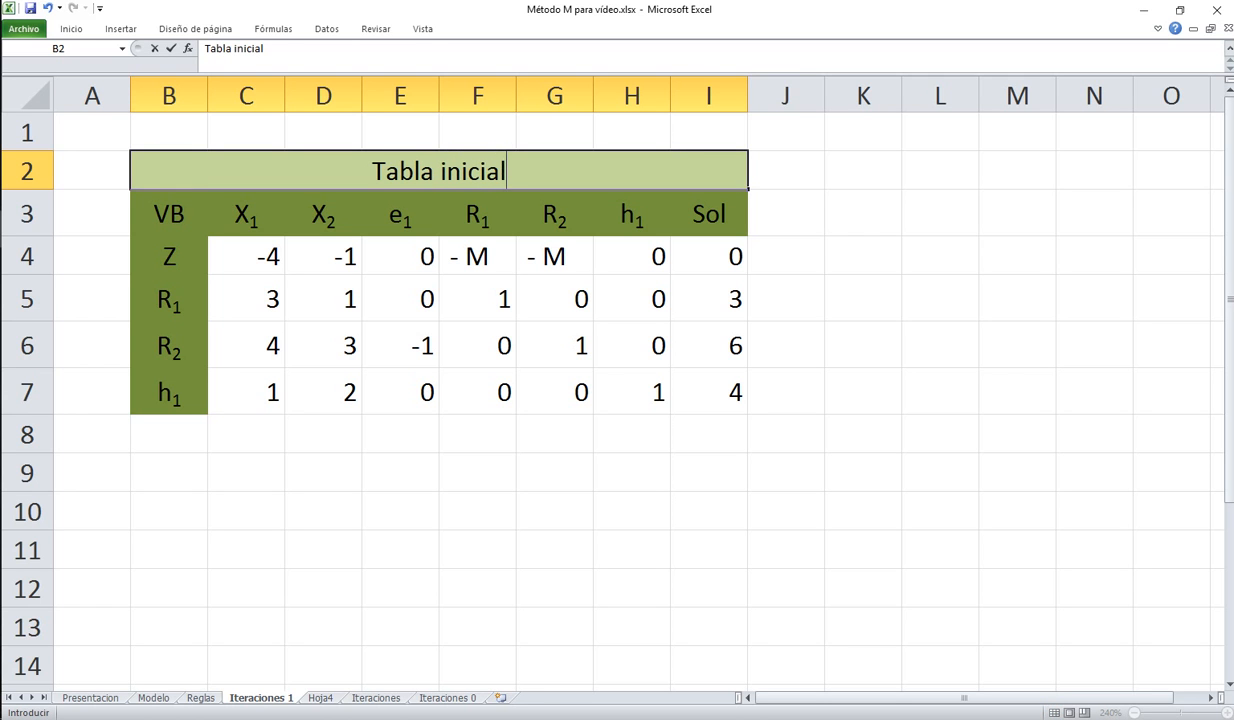
pyautogui.press('Return')
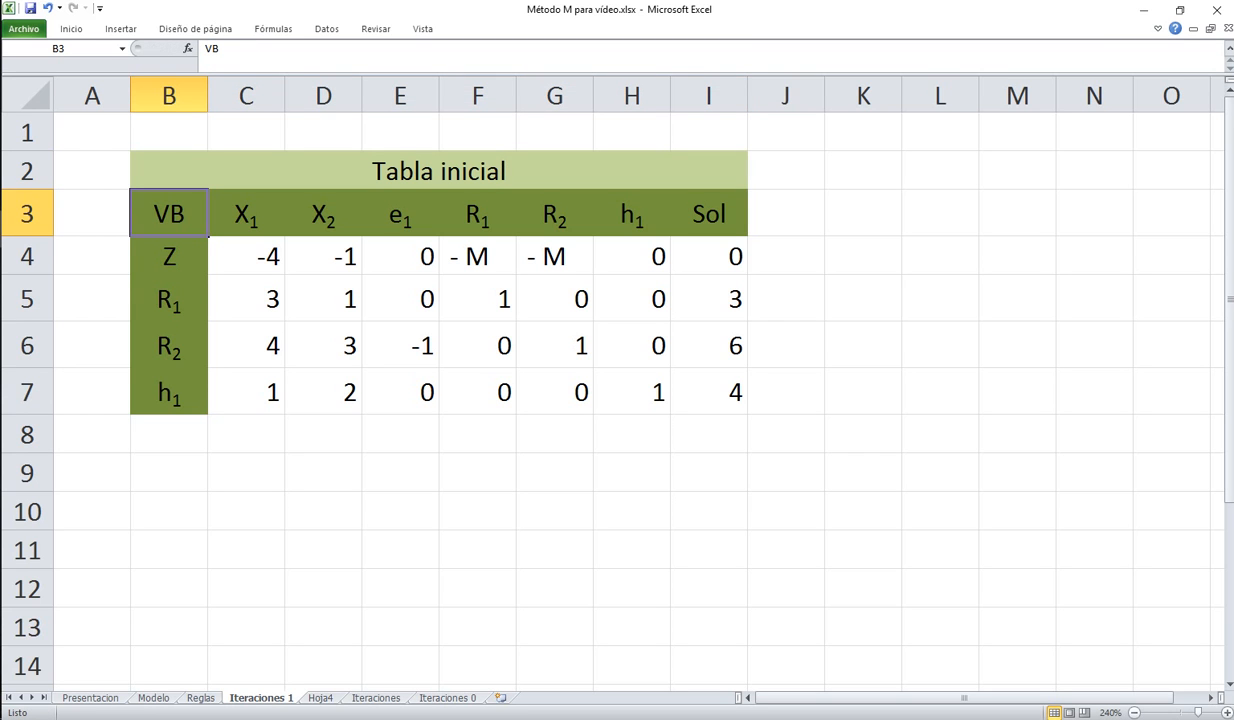
# Examine the Z row and match the basic variables R₁, R₂ and h₁ with their values in the Sol column
pyautogui.click(169, 472)
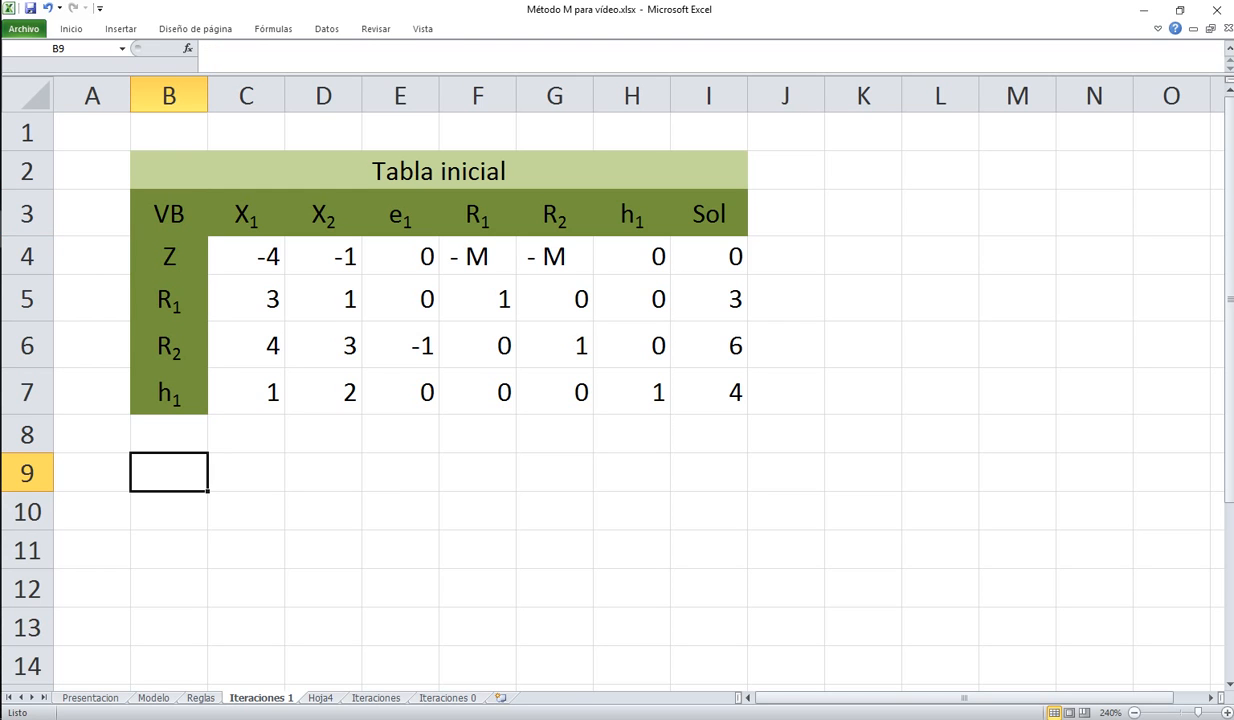
pyautogui.click(27, 256)
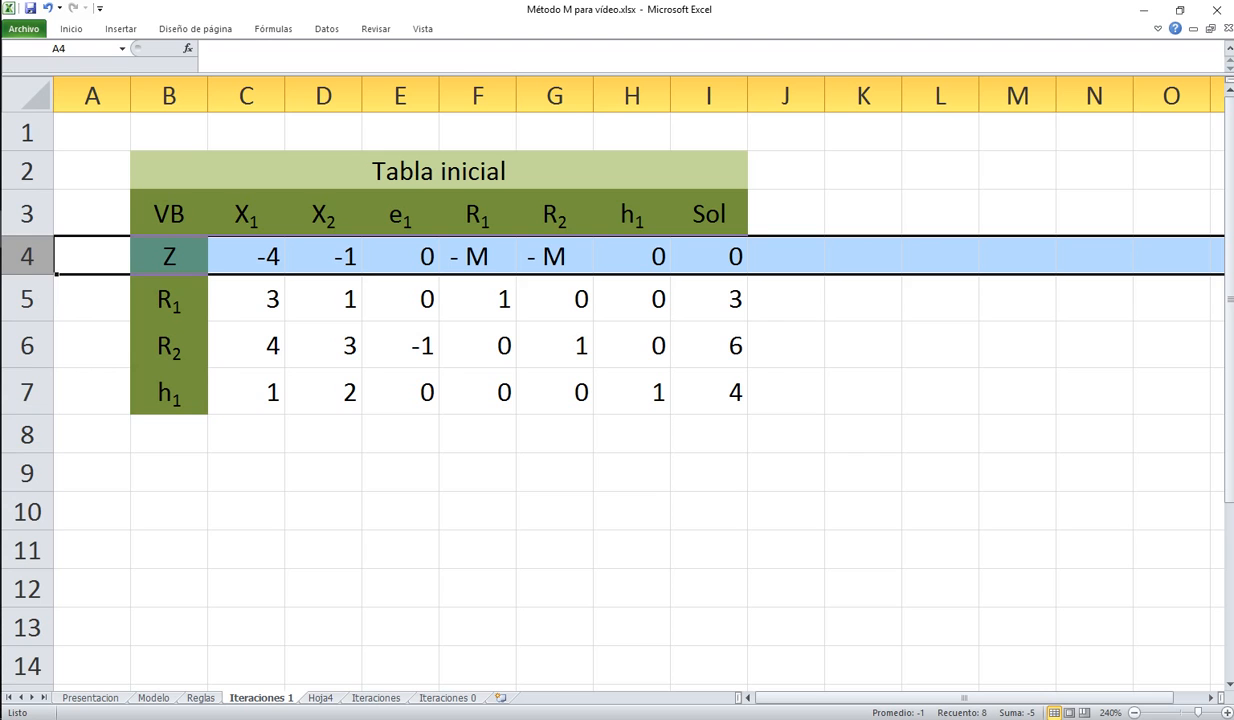
pyautogui.click(555, 472)
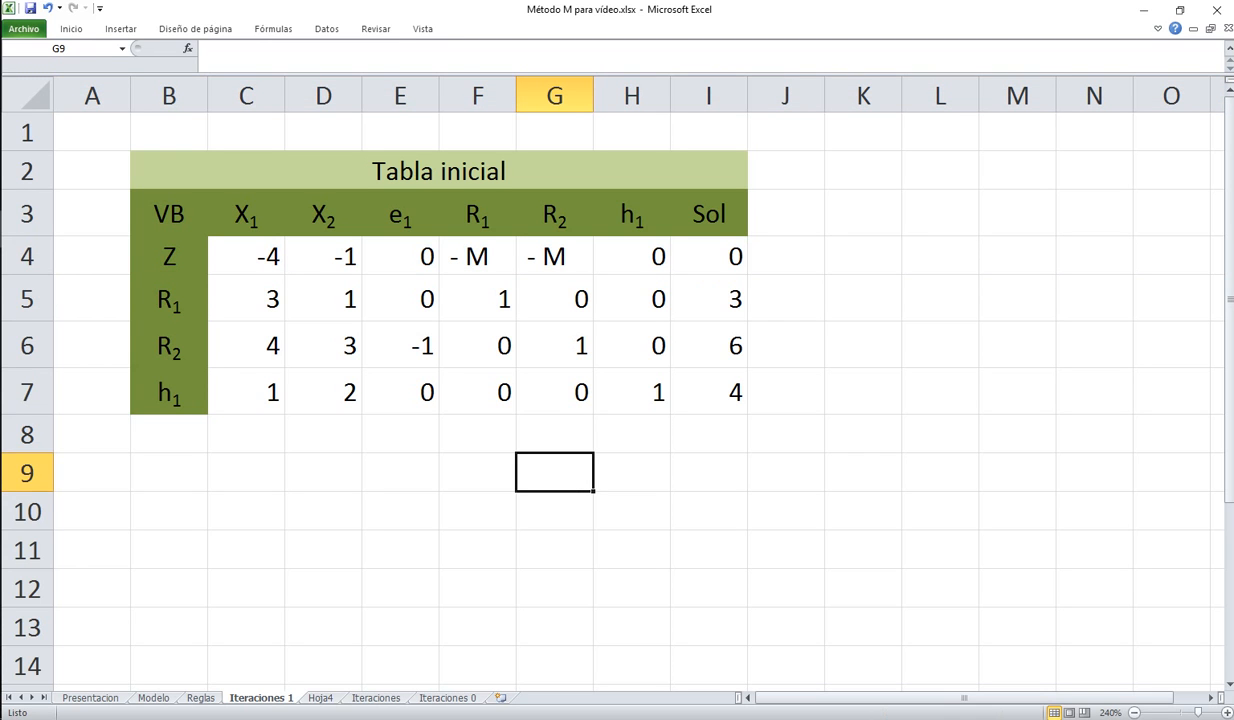
pyautogui.click(169, 299)
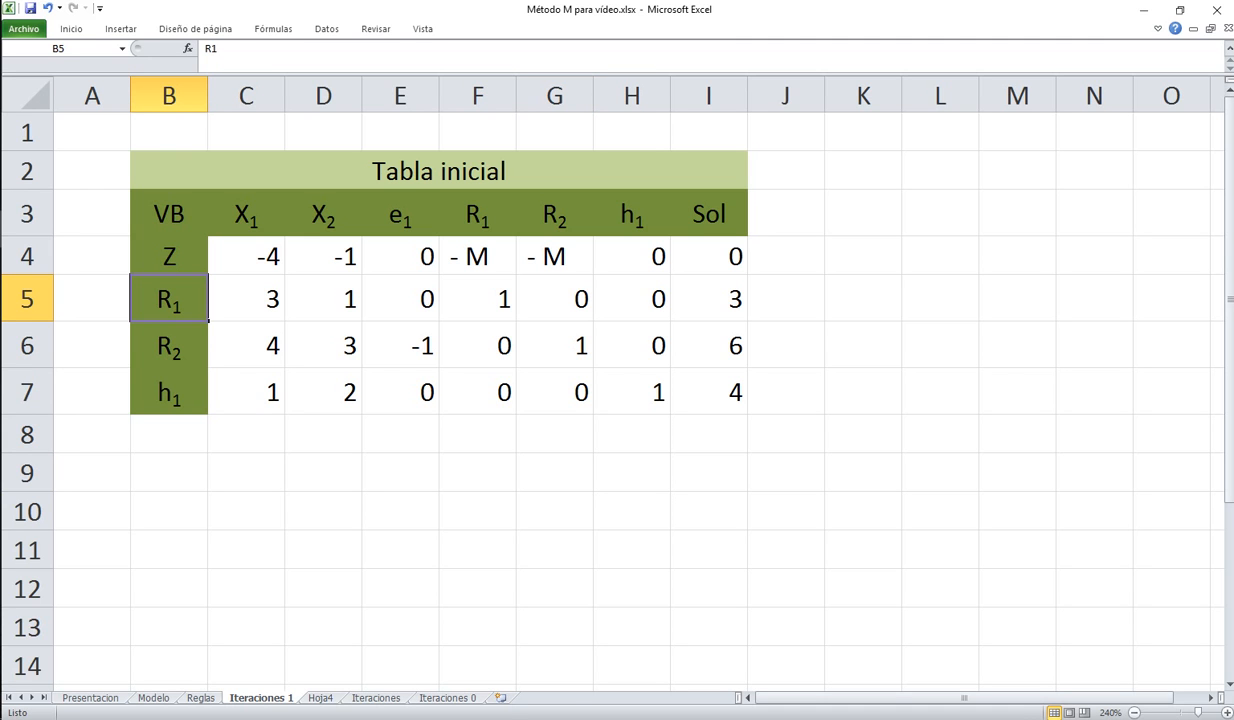
pyautogui.moveTo(169, 299); pyautogui.dragTo(169, 392)
pyautogui.click(400, 214)
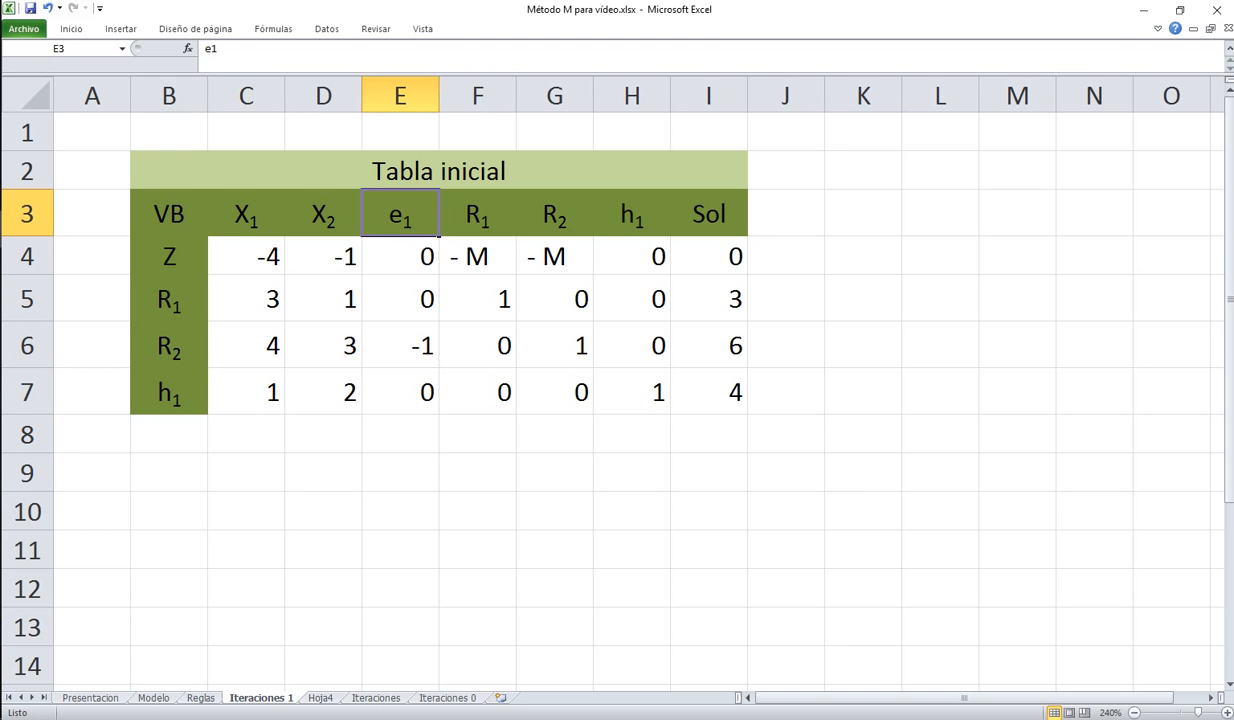
pyautogui.click(478, 214)
pyautogui.click(169, 299)
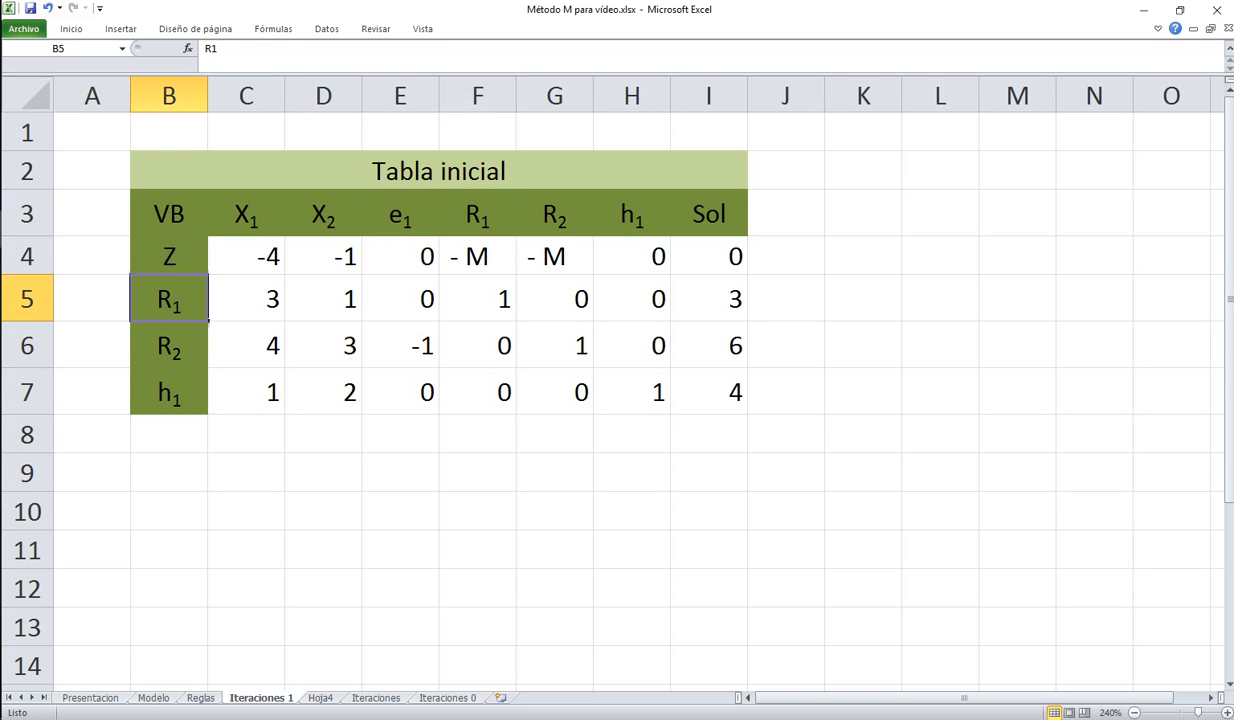
pyautogui.click(709, 299)
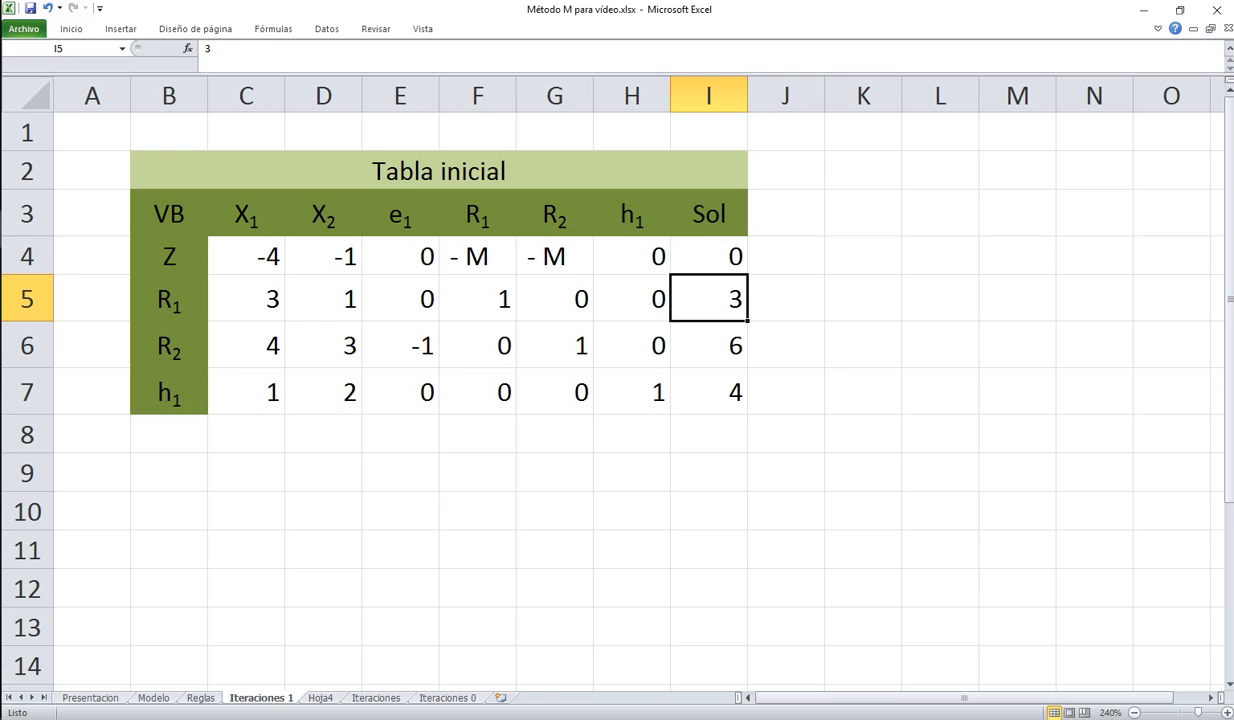
pyautogui.click(169, 345)
pyautogui.click(709, 345)
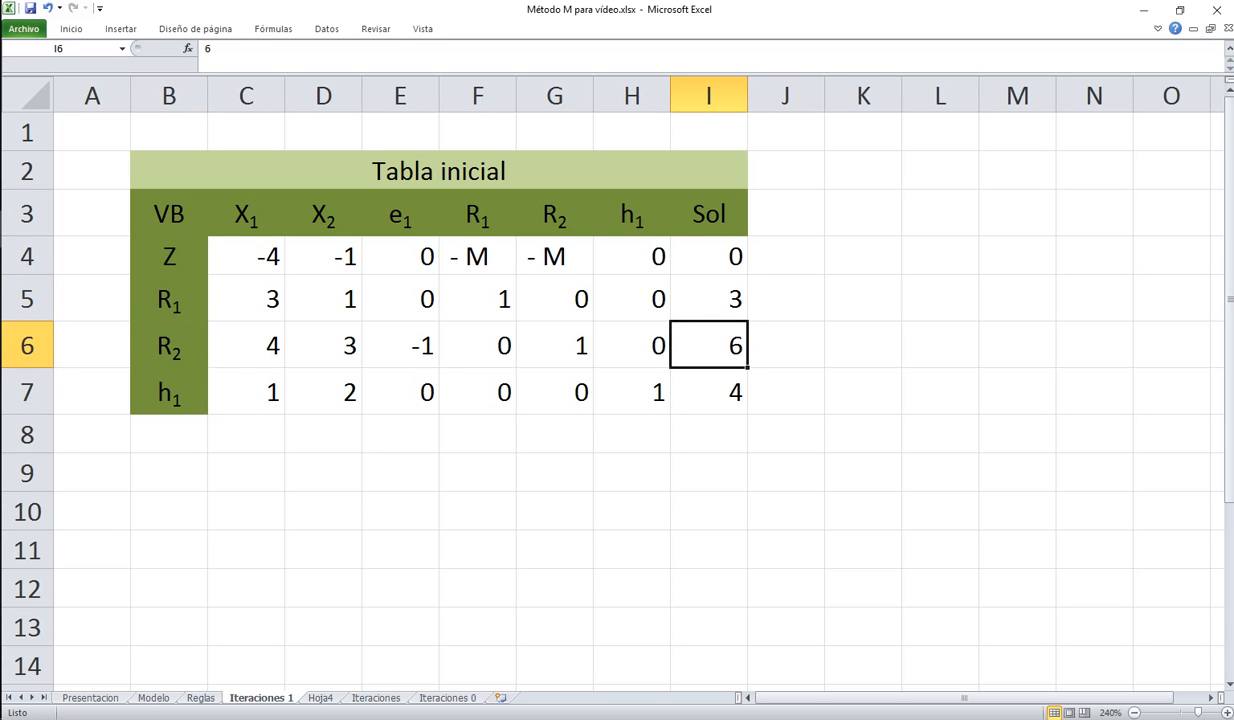
pyautogui.click(169, 392)
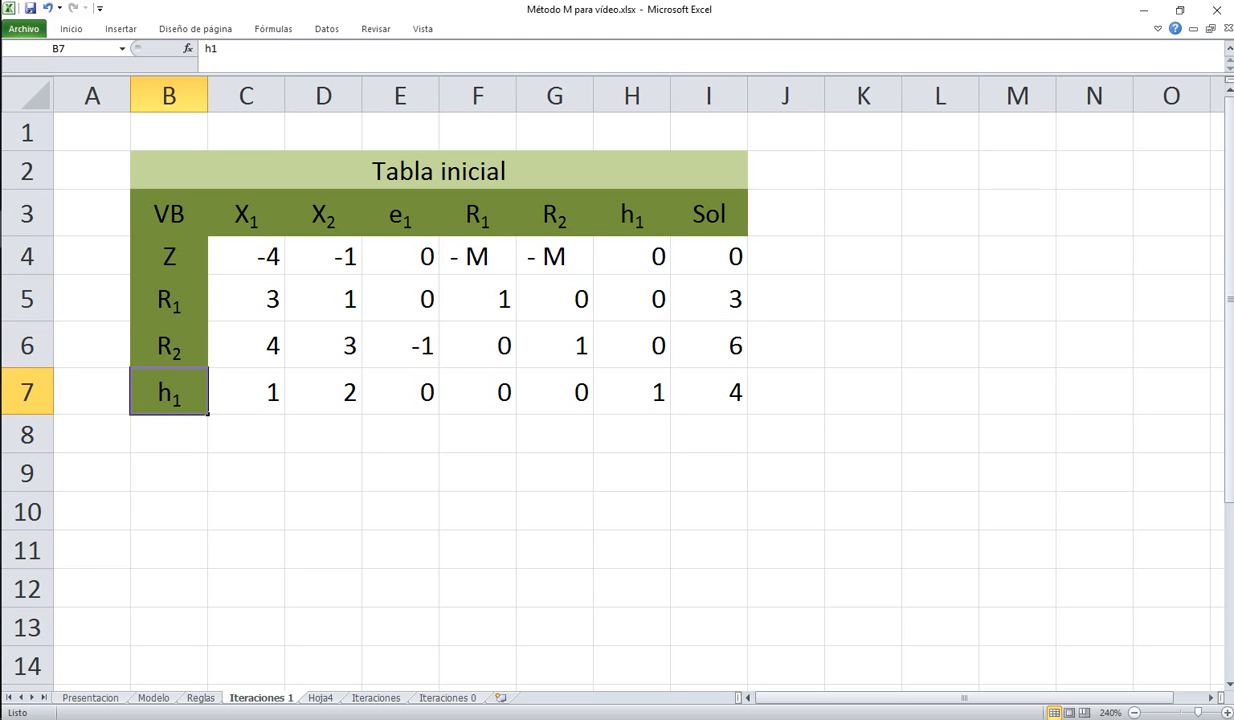
pyautogui.click(709, 392)
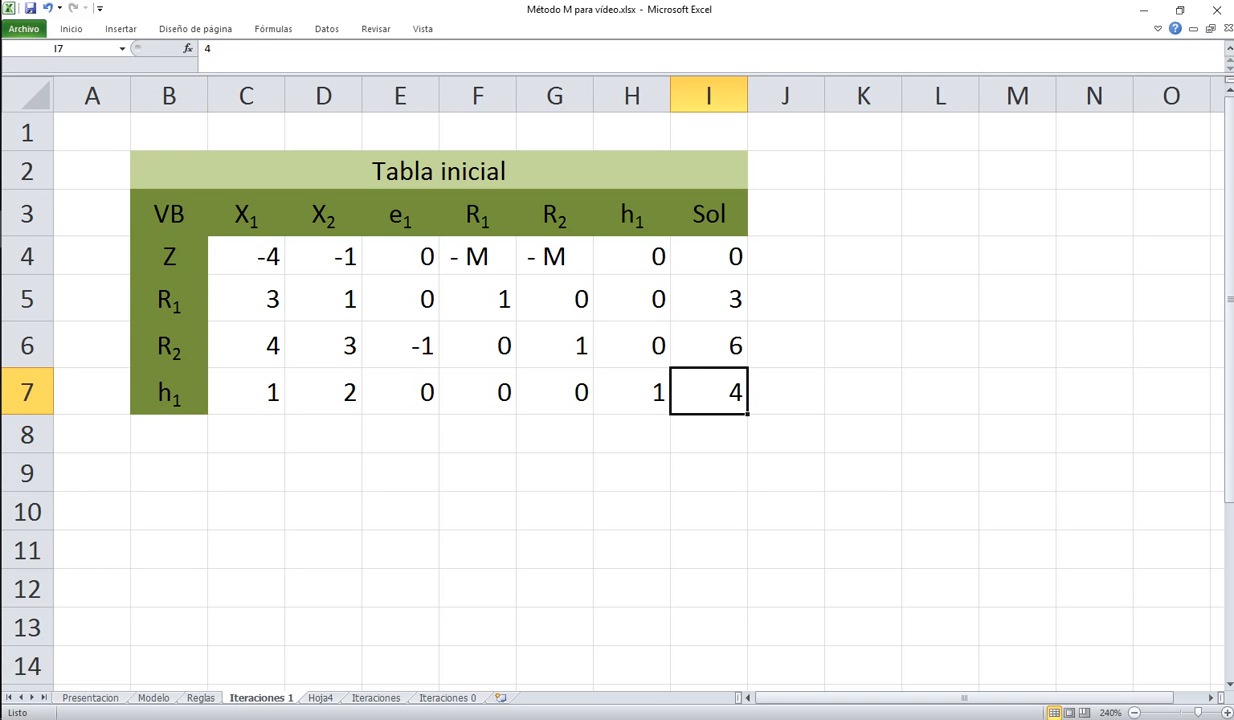
# Compare the Sol values of R₁ and R₂ with Z's Sol value and the - M coefficients in the Z row
pyautogui.click(169, 299)
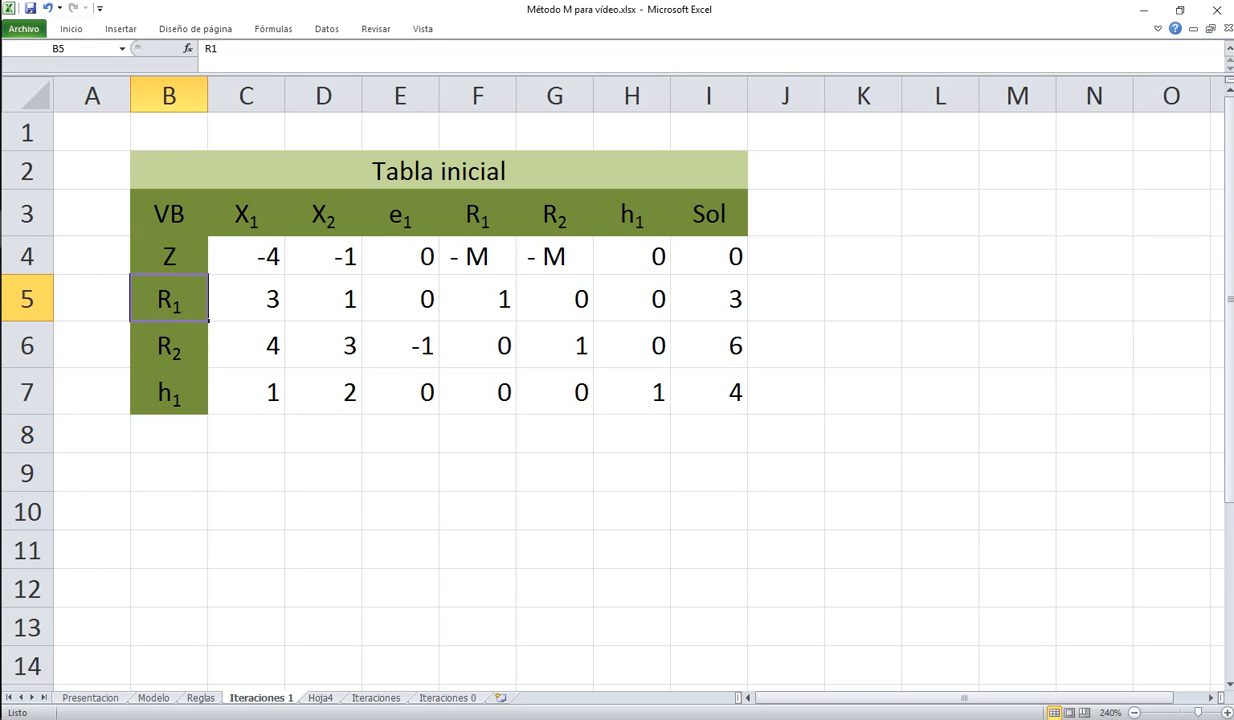
pyautogui.click(709, 299)
pyautogui.click(709, 345)
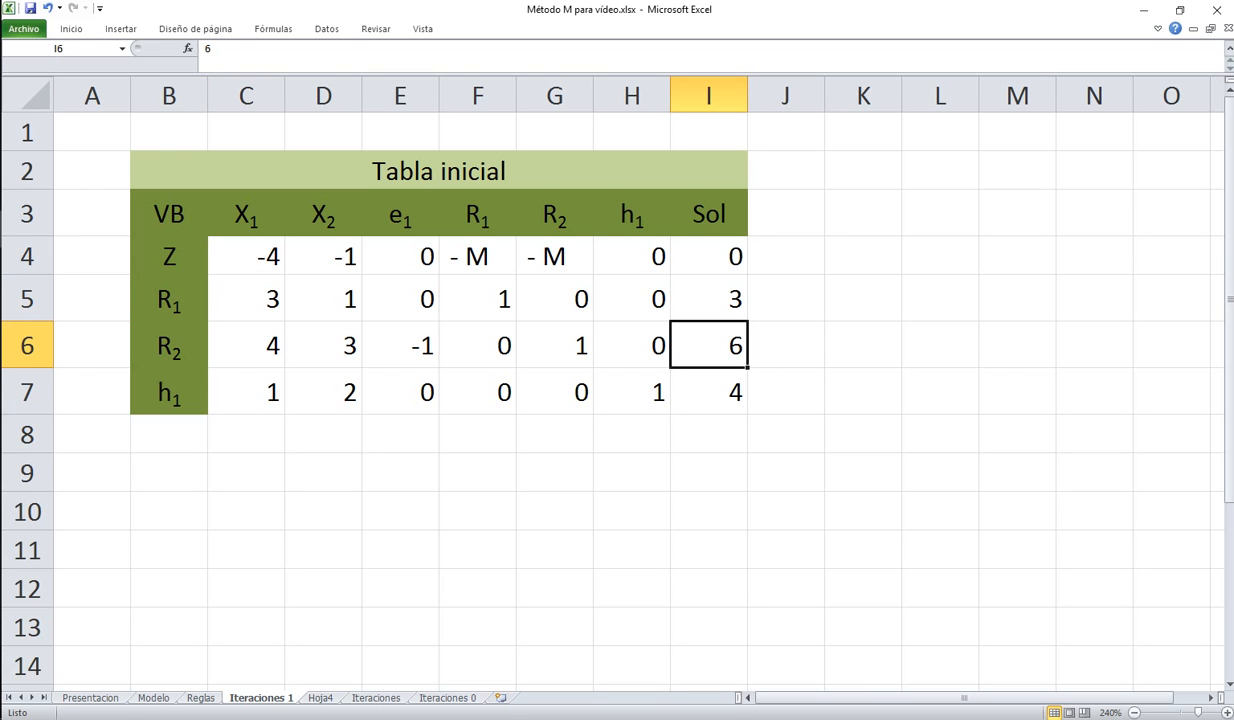
pyautogui.click(709, 256)
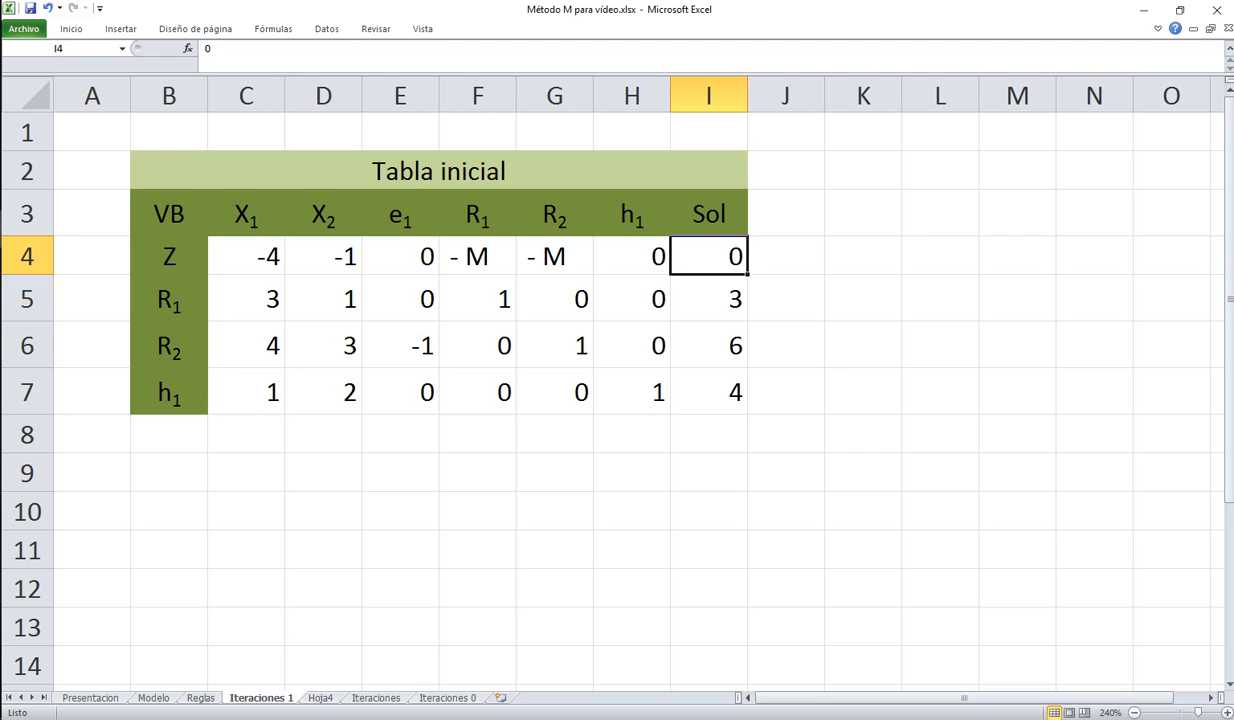
pyautogui.click(478, 256)
pyautogui.click(555, 256)
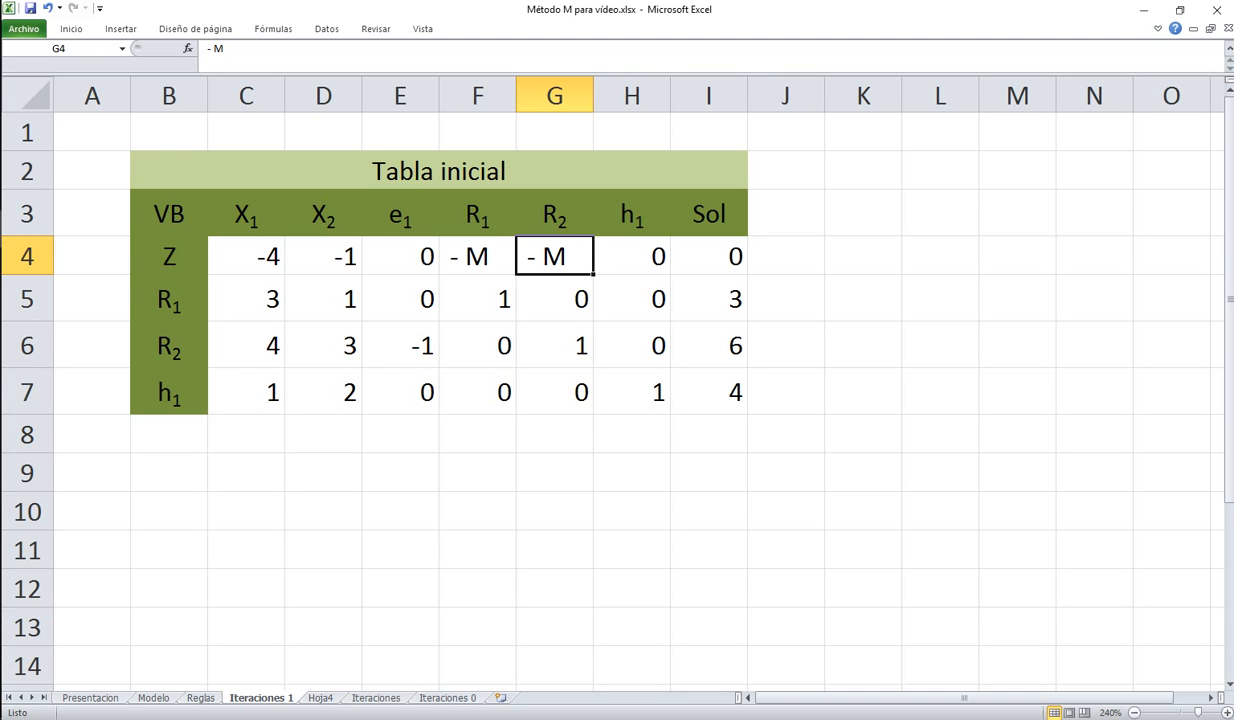
pyautogui.click(709, 346)
pyautogui.click(709, 257)
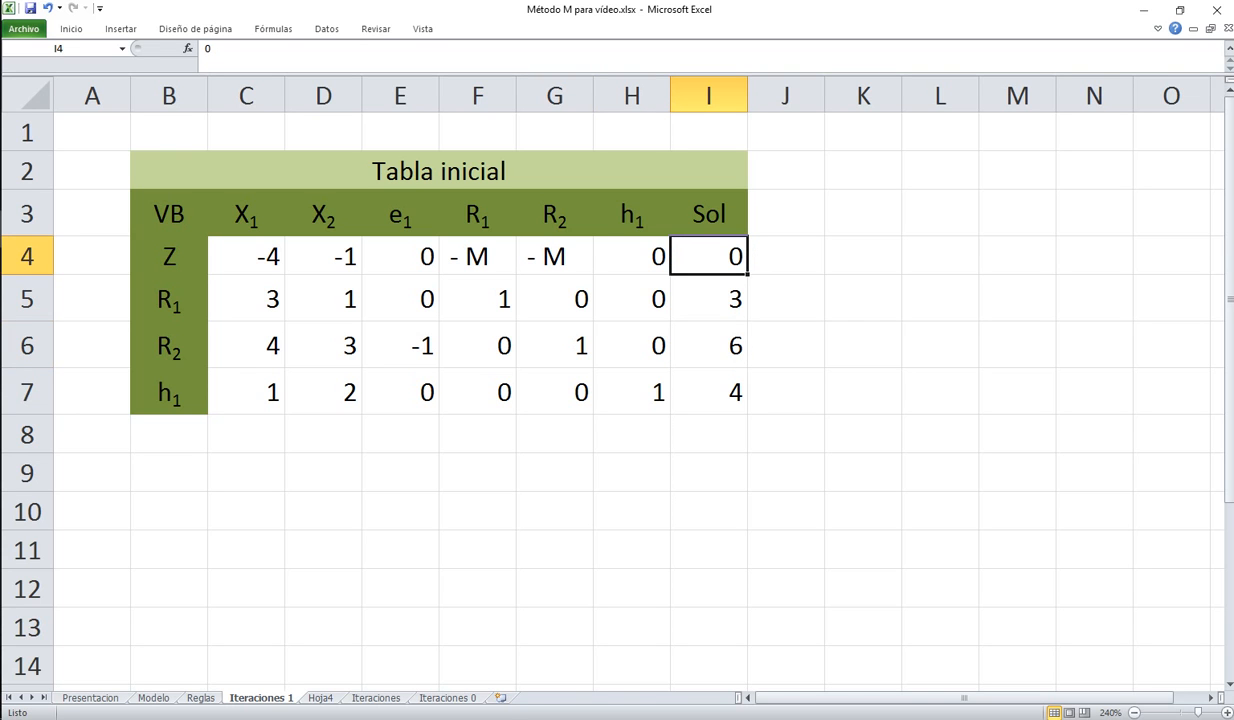
pyautogui.click(709, 299)
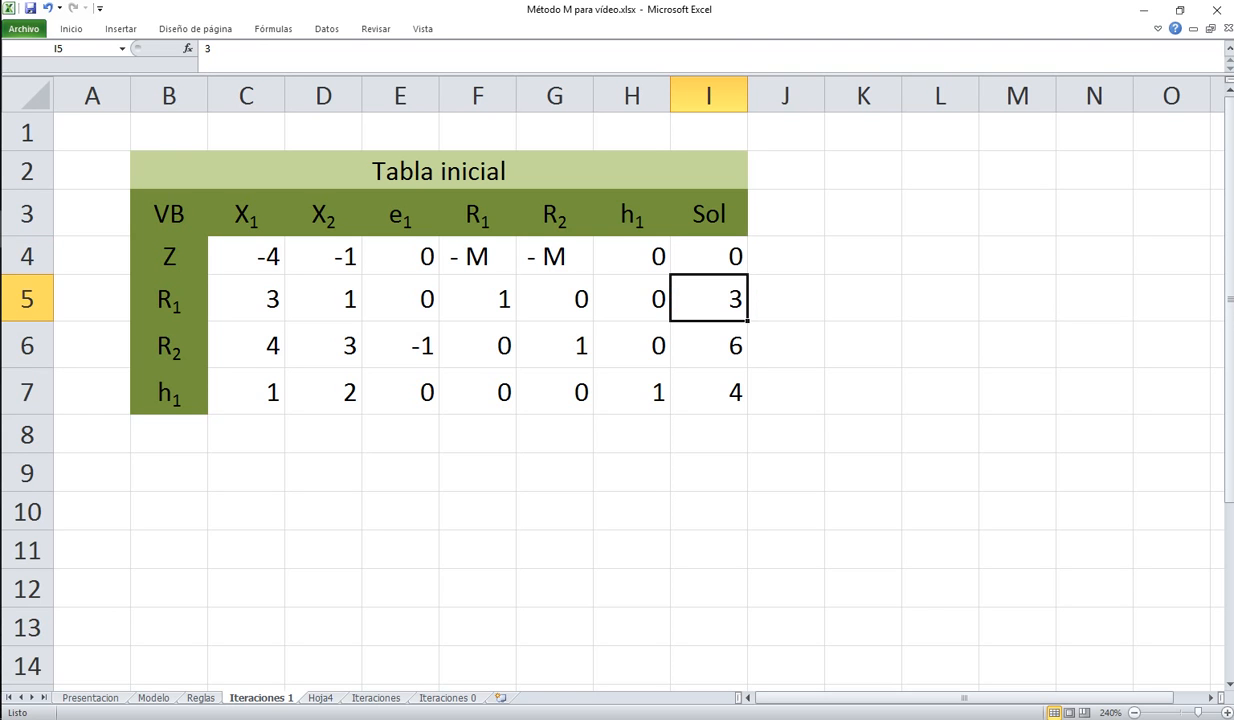
pyautogui.click(709, 346)
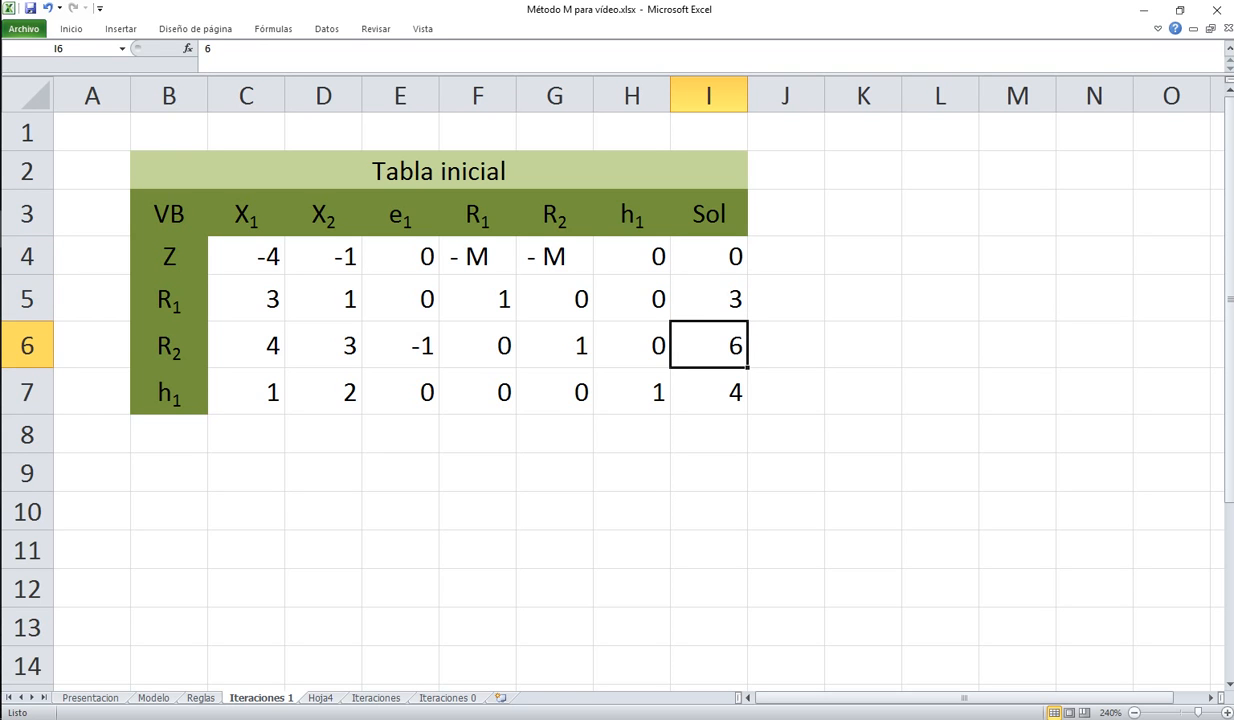
# Compare R₂'s - M coefficient with Z's Sol value and examine the whole Z row
pyautogui.click(555, 257)
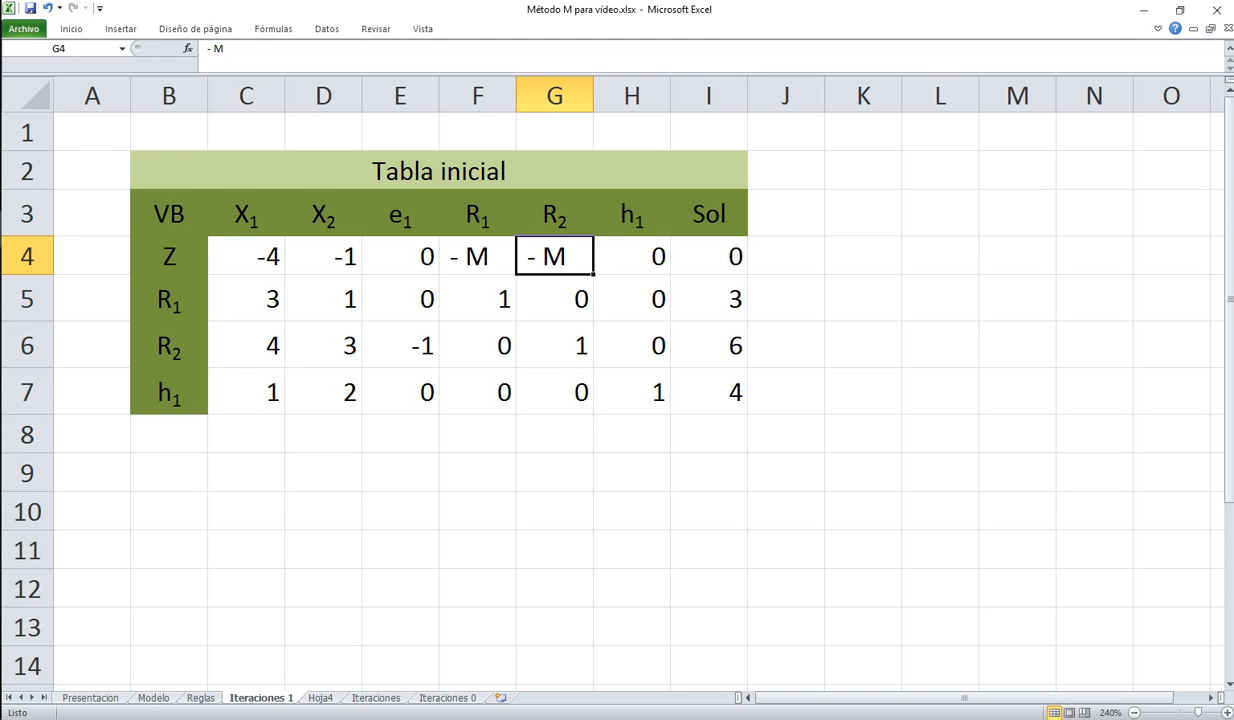
pyautogui.click(709, 257)
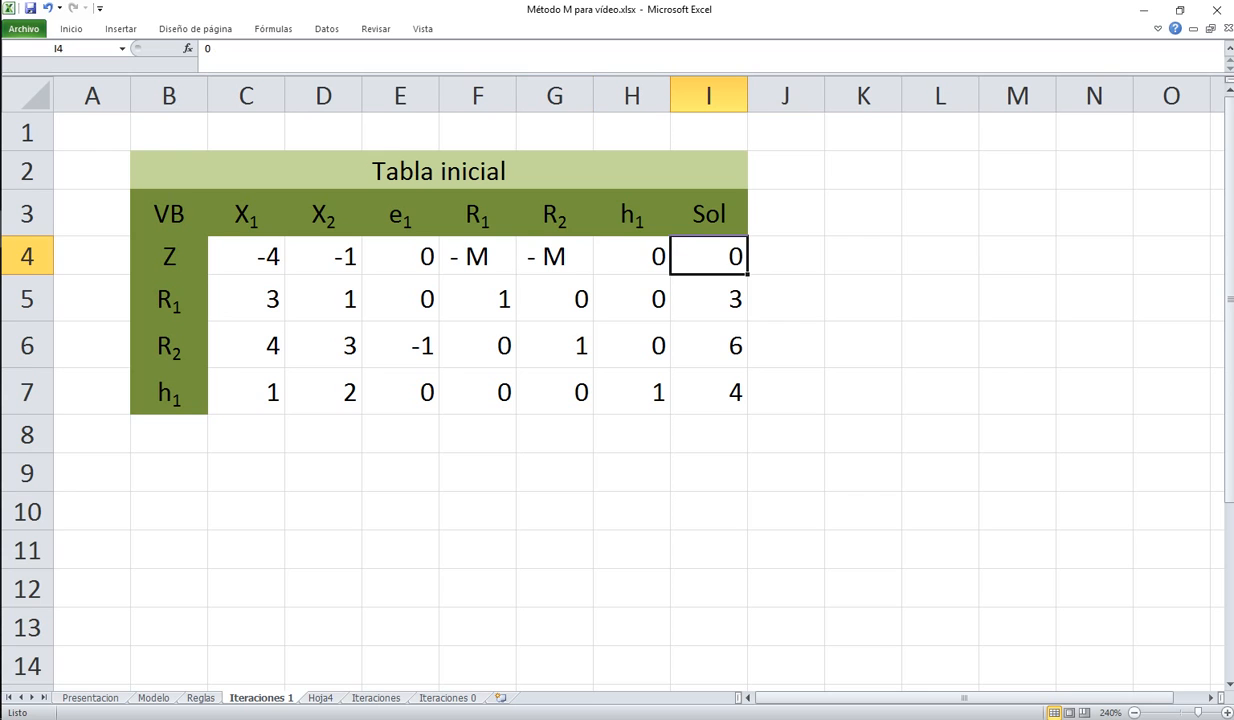
pyautogui.click(3, 257)
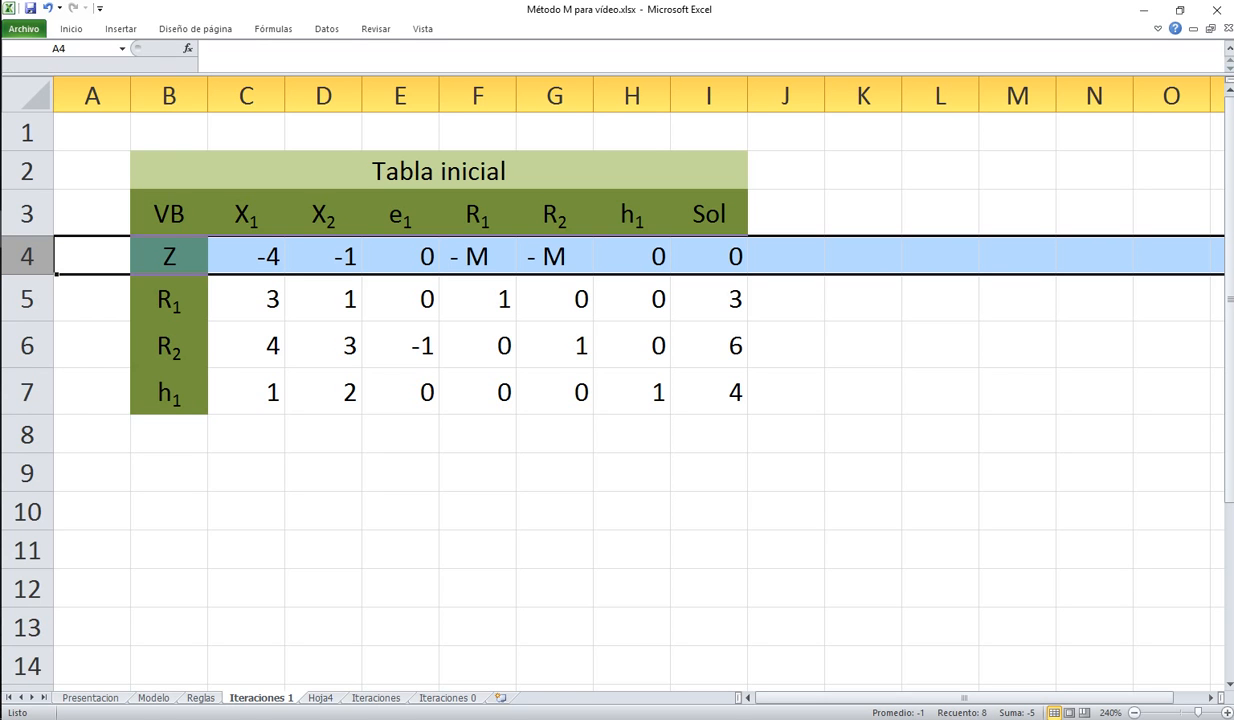
# Copy the Tabla inicial tableau in B2:I7 and paste the copy starting at B9
pyautogui.moveTo(170, 171); pyautogui.dragTo(715, 392)
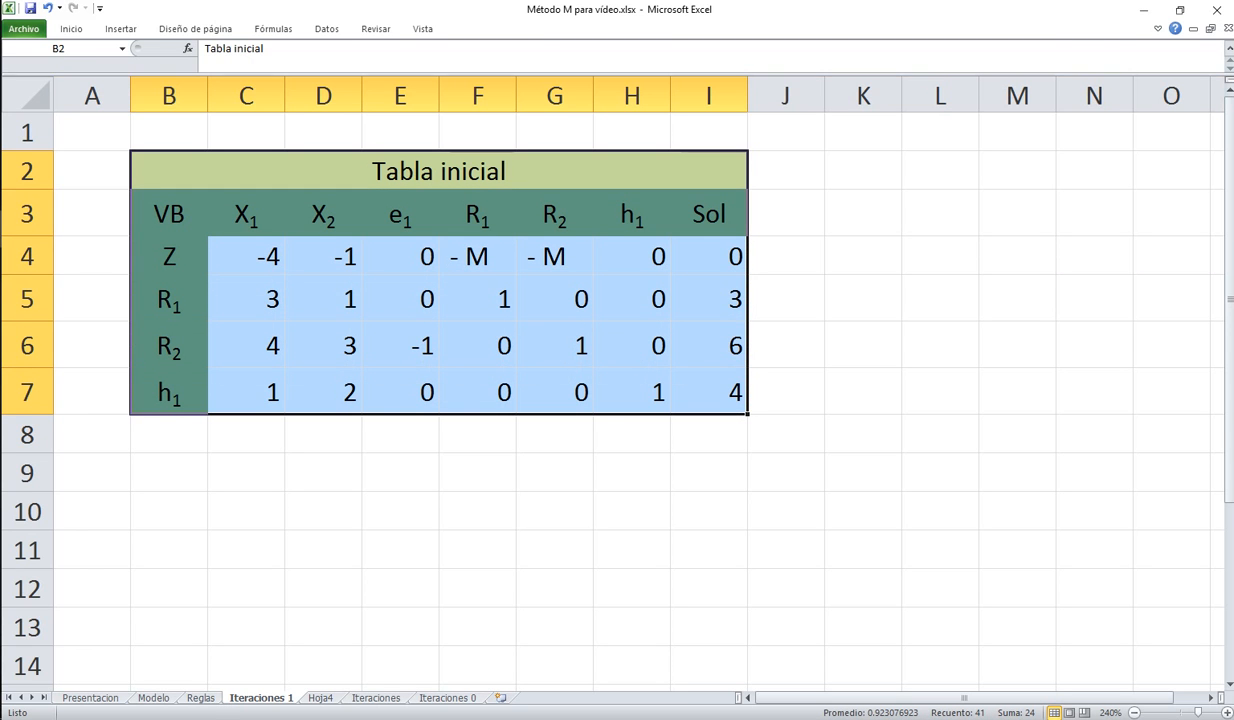
pyautogui.click(71, 28)
pyautogui.click(60, 52)
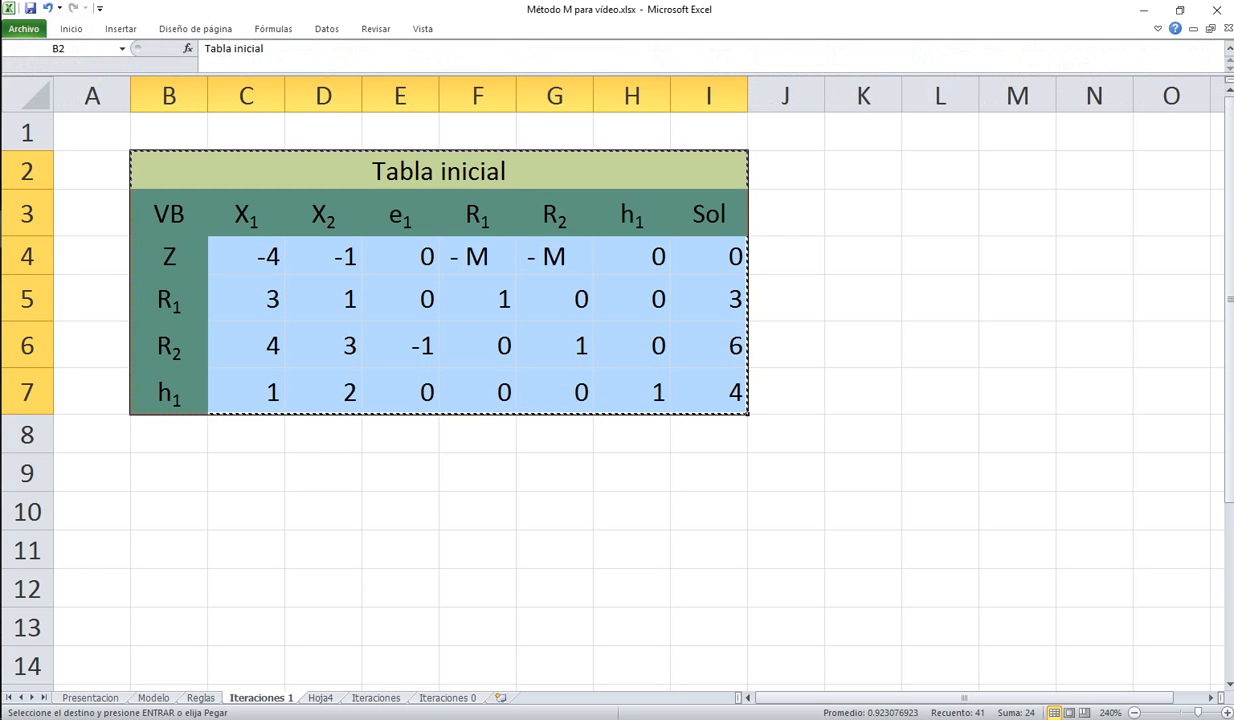
pyautogui.click(169, 472)
pyautogui.click(71, 29)
pyautogui.click(20, 62)
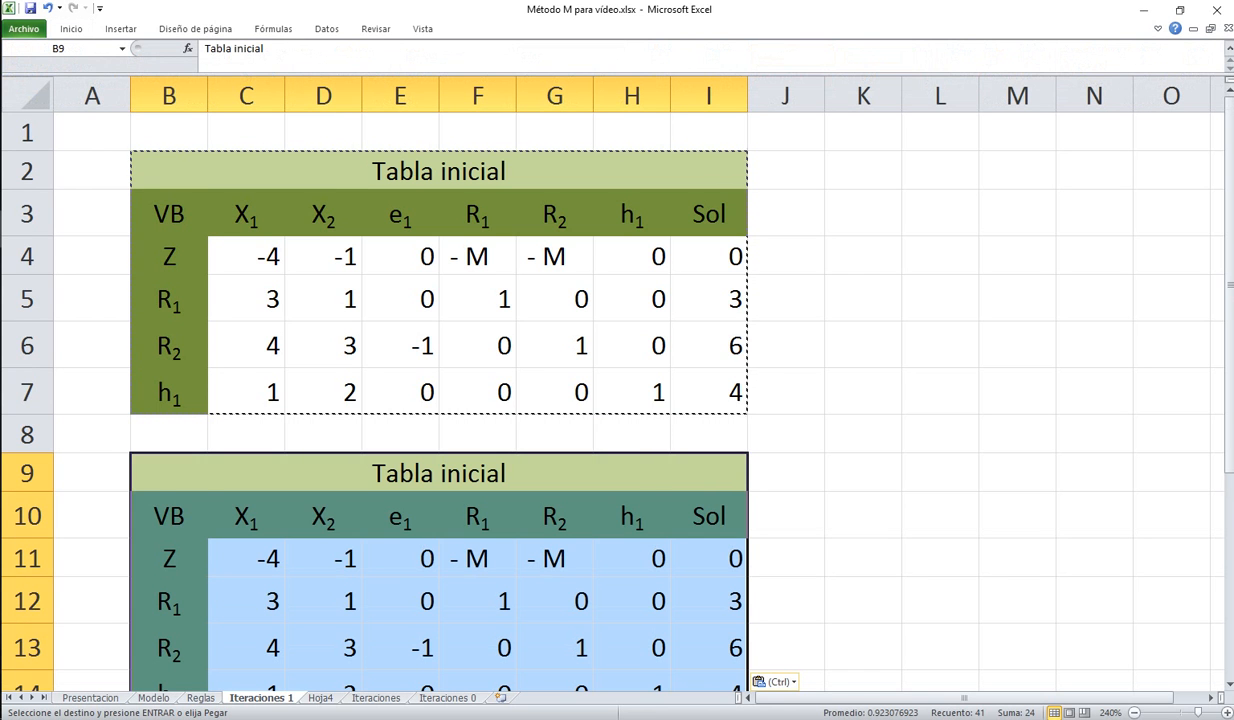
# Insert an empty row between the Z and R₁ rows of the copied tableau
pyautogui.scroll(-1, 617, 400)
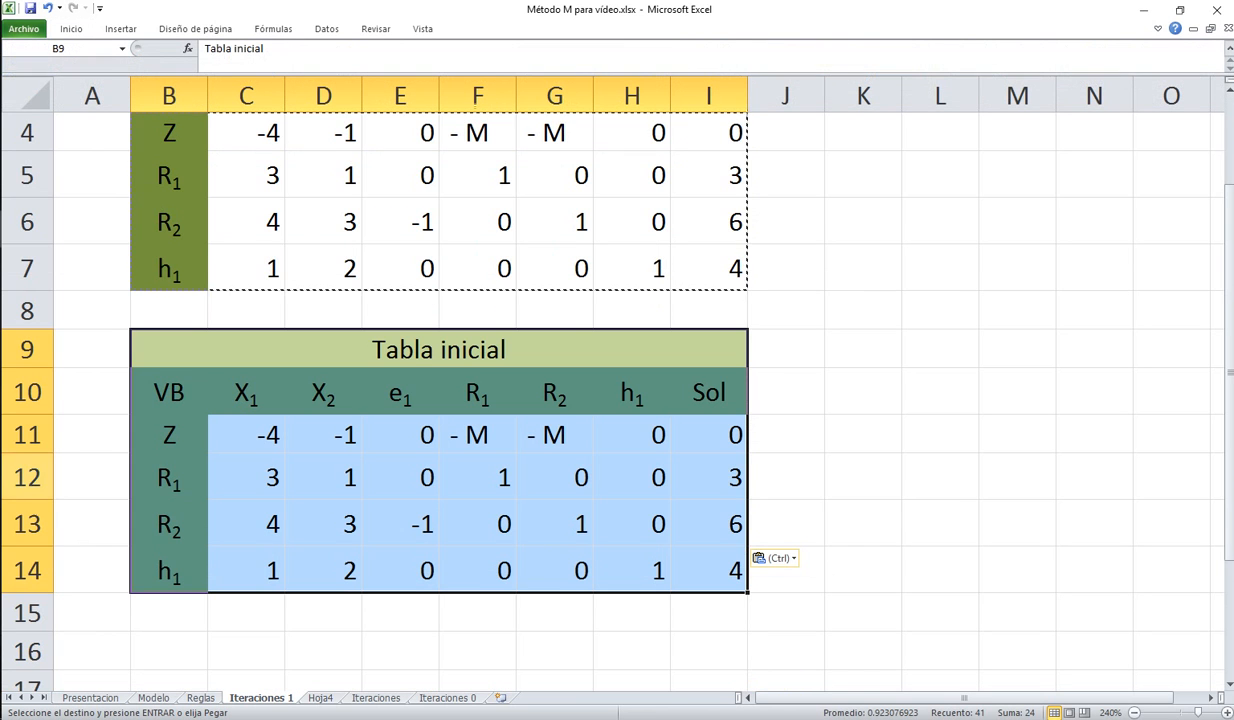
pyautogui.click(27, 478)
pyautogui.rightClick(37, 474)
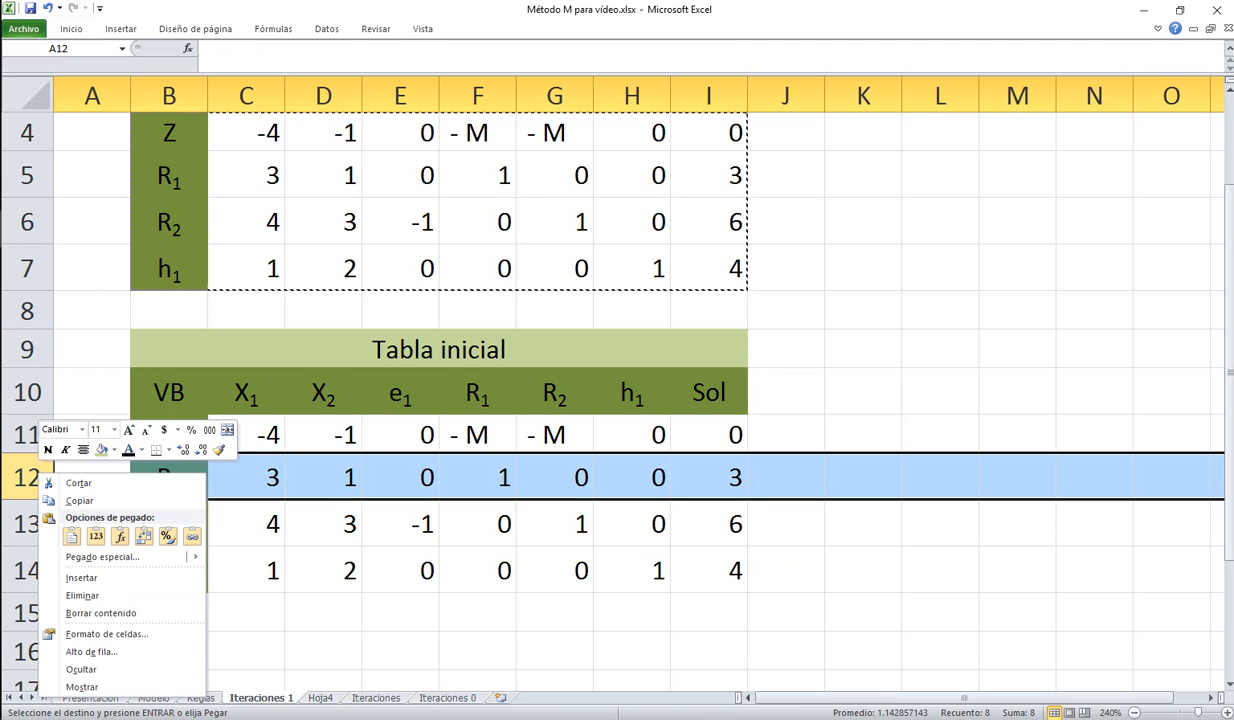
pyautogui.click(81, 578)
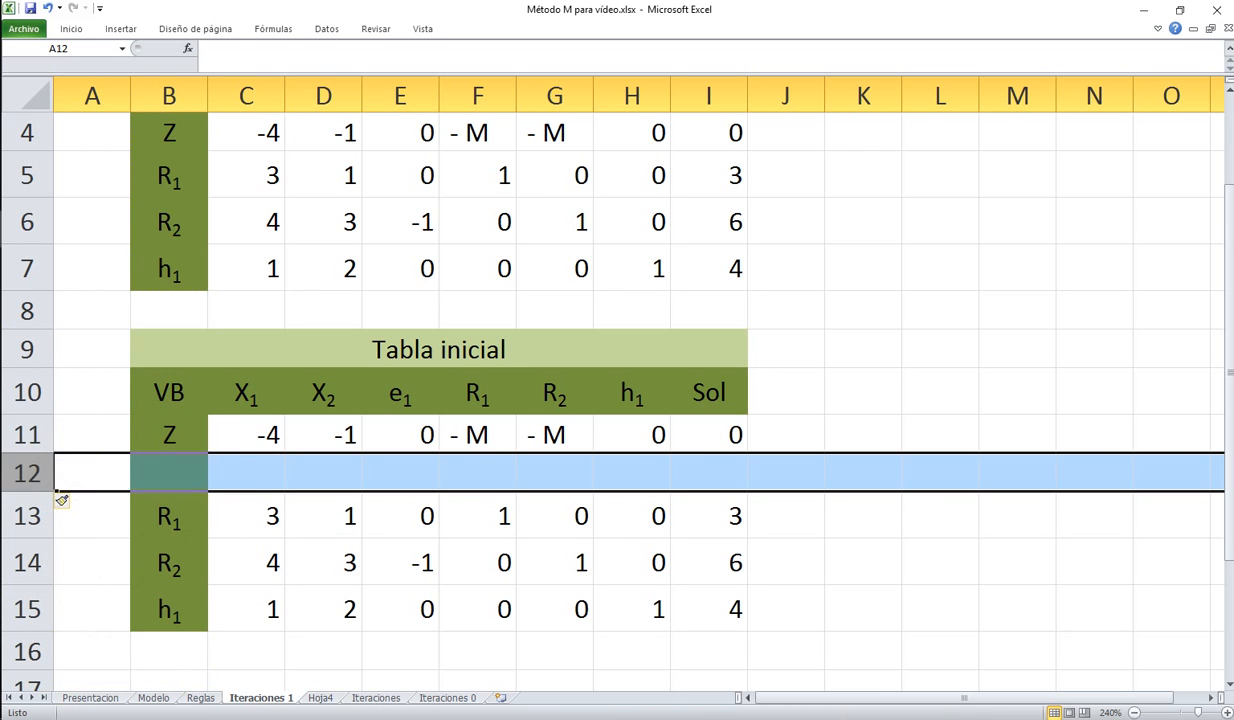
# Label the inserted row M in B12 and clear the Z label from B11
pyautogui.press('Right')
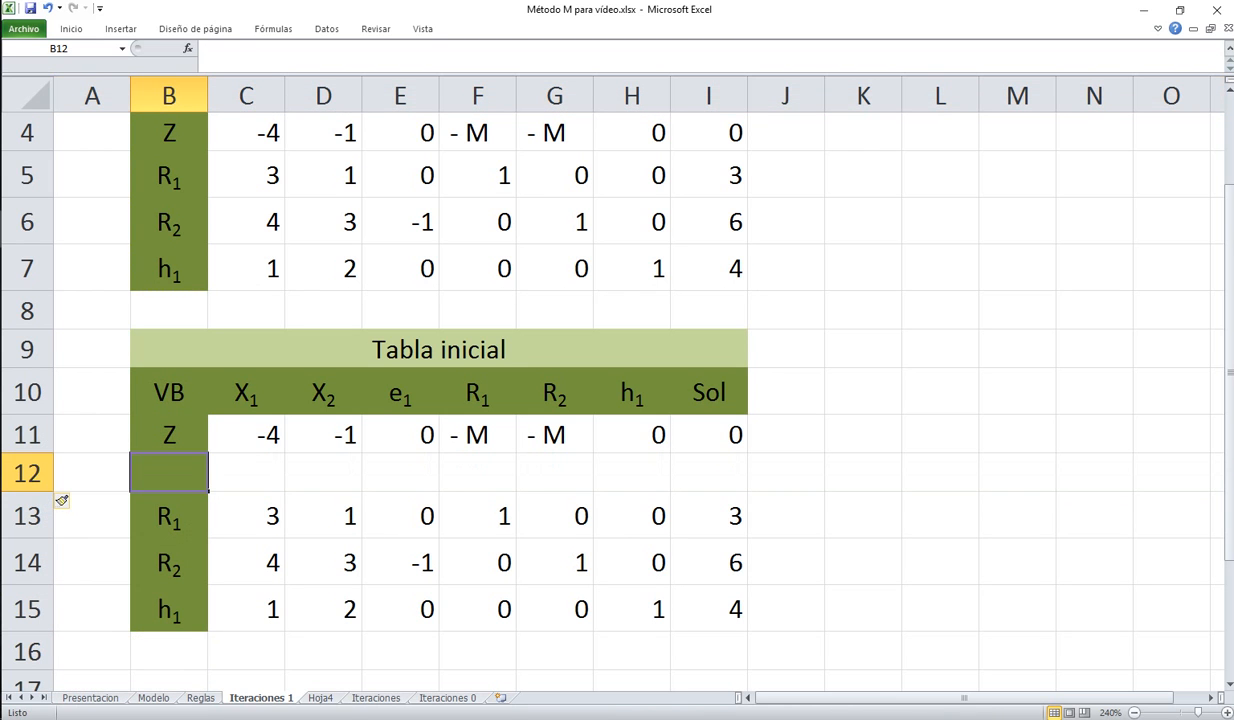
pyautogui.write('M')
pyautogui.press('Up')
pyautogui.press('Delete')
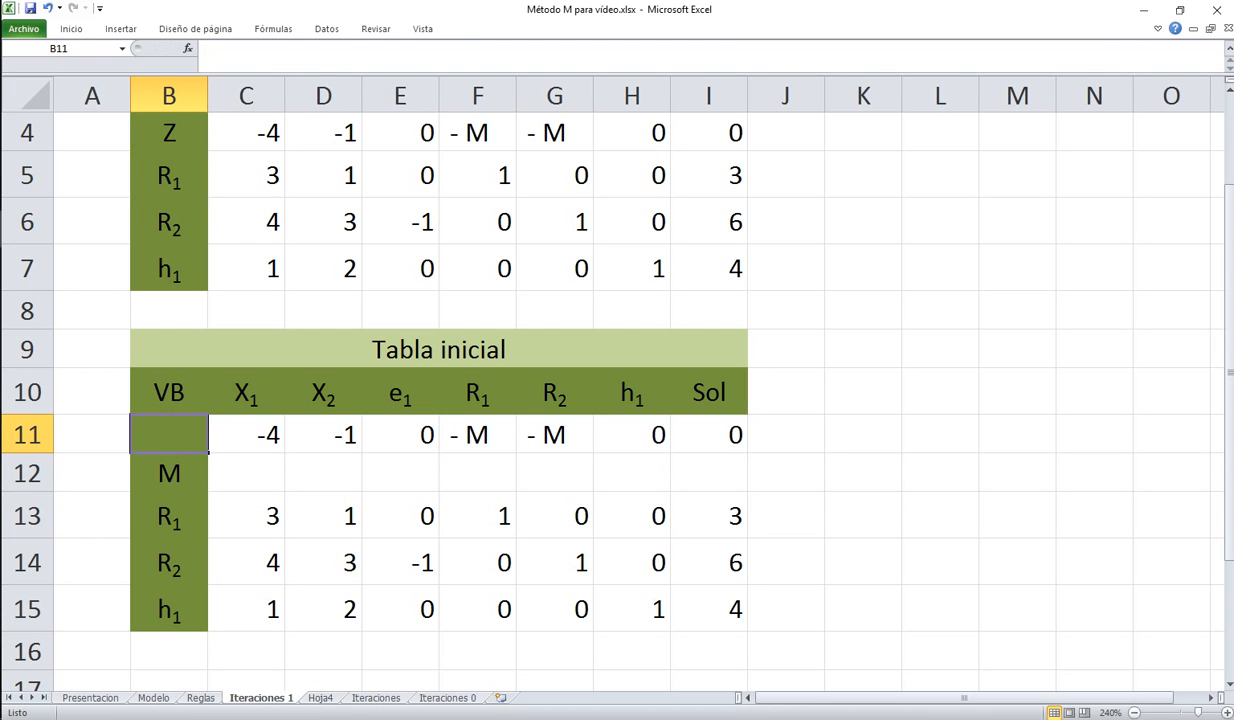
pyautogui.press('Down')
# Merge and centre A11:A12, fill the merged cell with the headings' olive green, and make it bold
pyautogui.moveTo(92, 435); pyautogui.dragTo(92, 472)
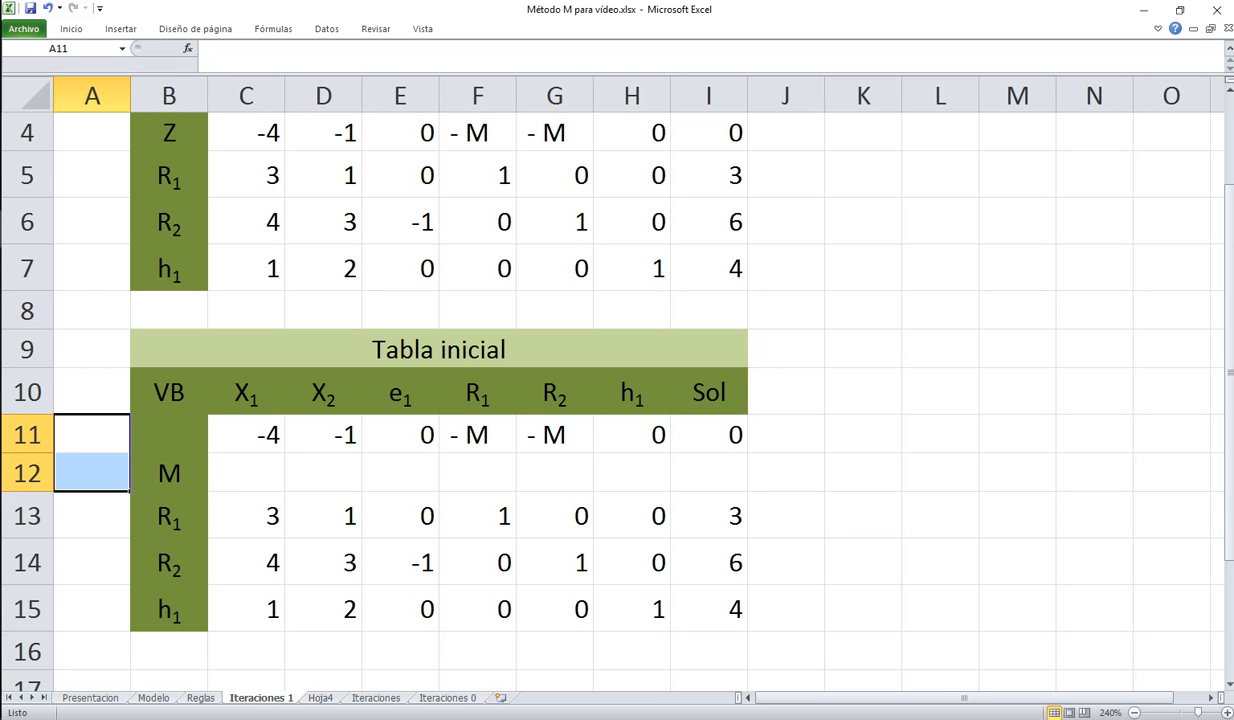
pyautogui.click(71, 28)
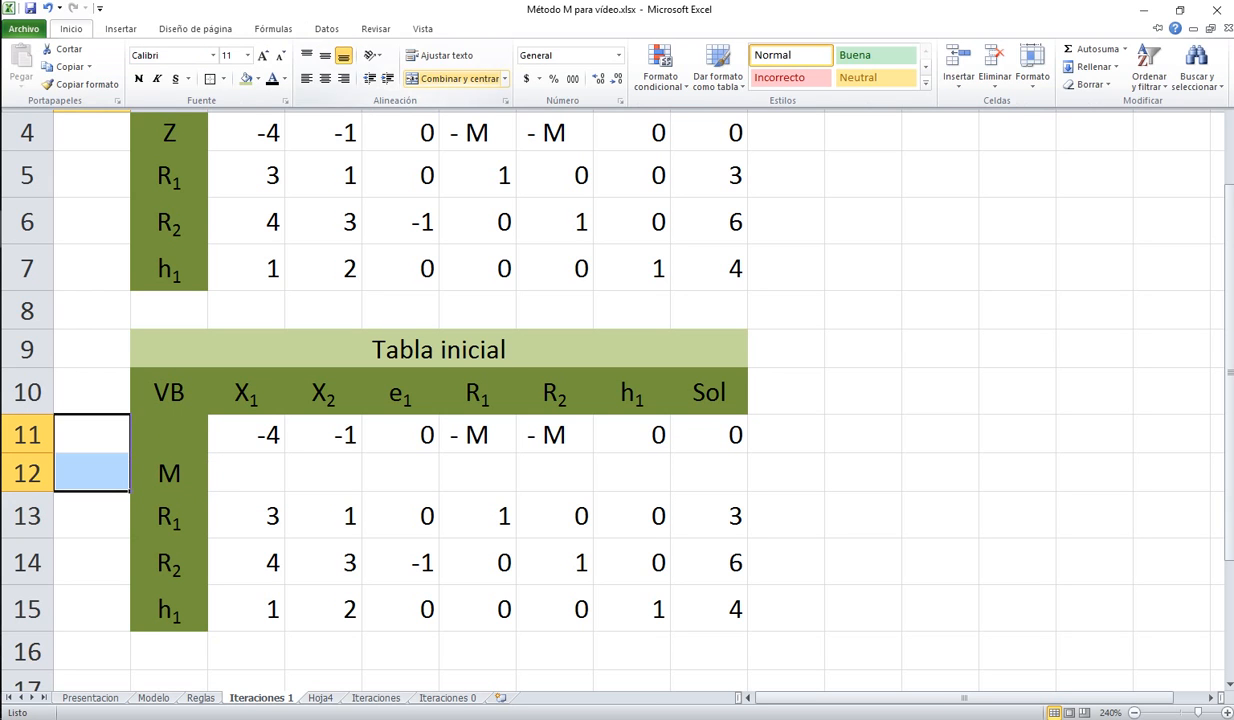
pyautogui.click(459, 78)
pyautogui.click(71, 28)
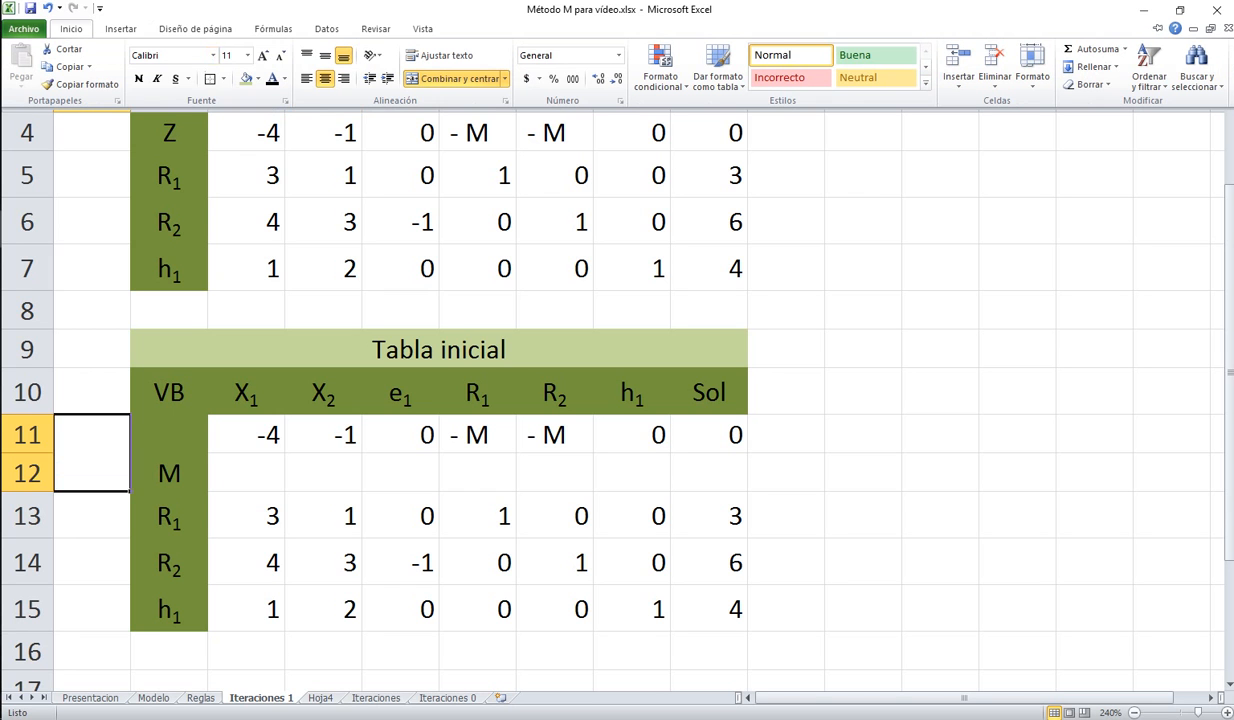
pyautogui.click(258, 78)
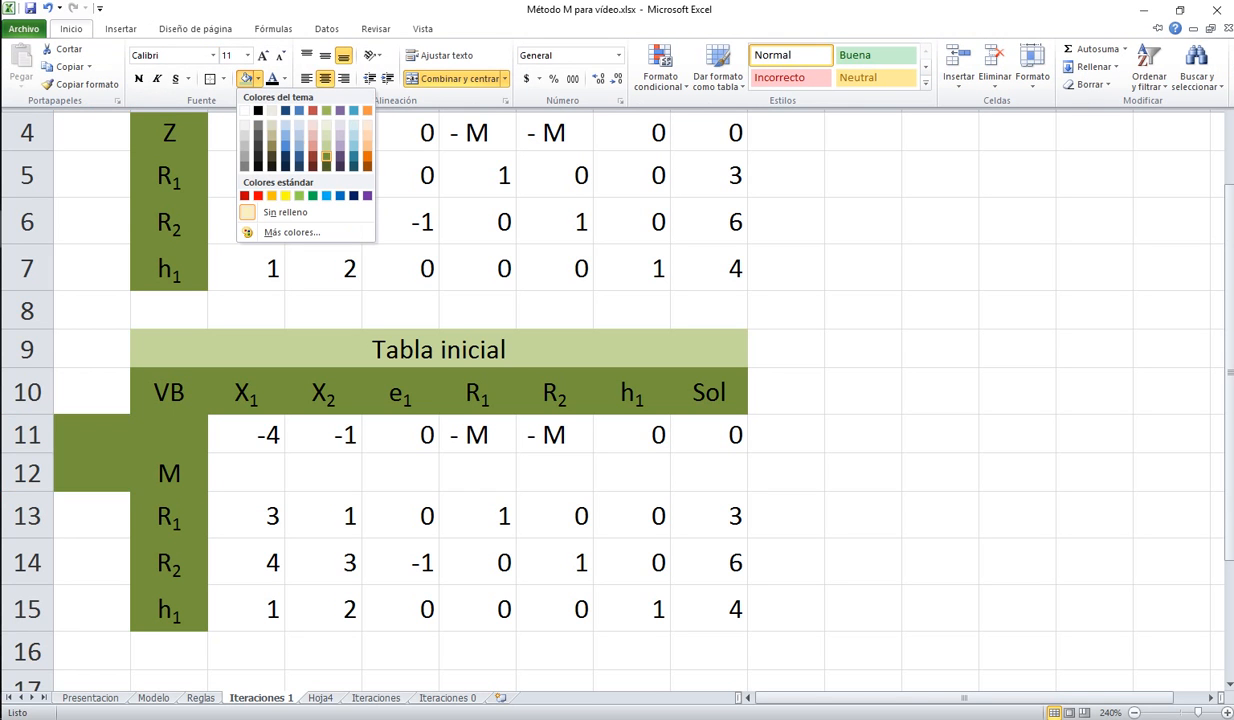
pyautogui.click(326, 156)
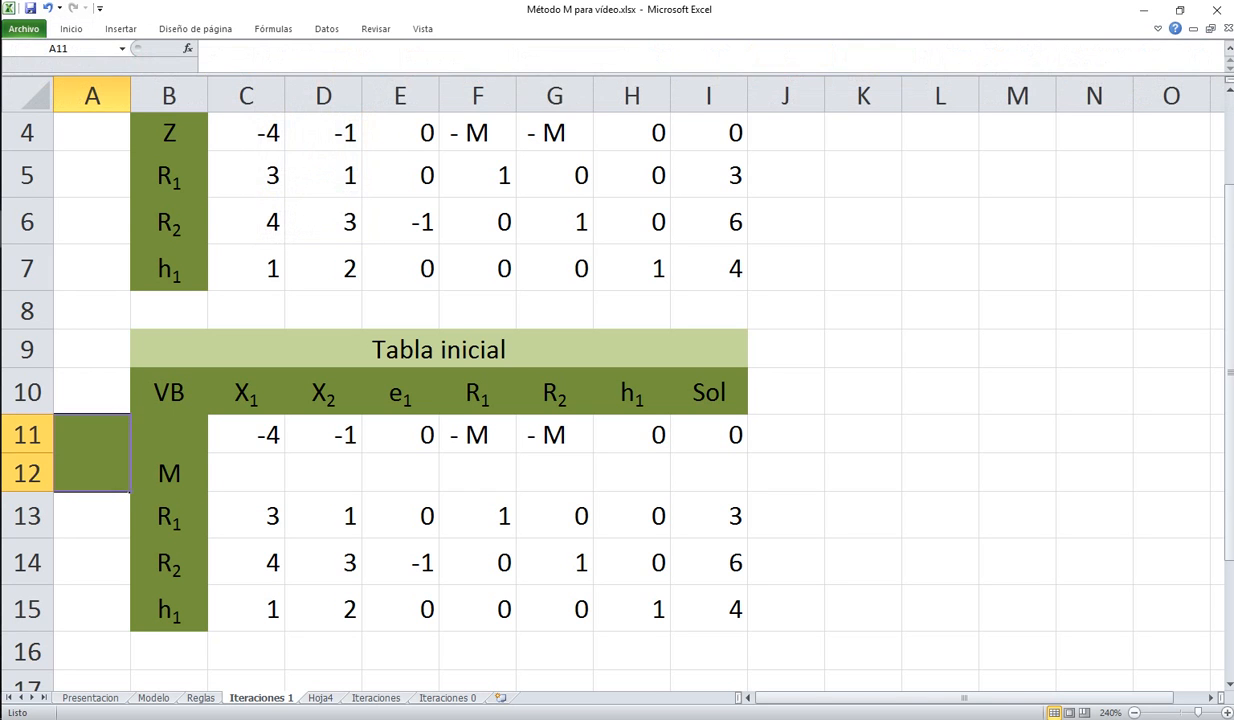
pyautogui.click(71, 28)
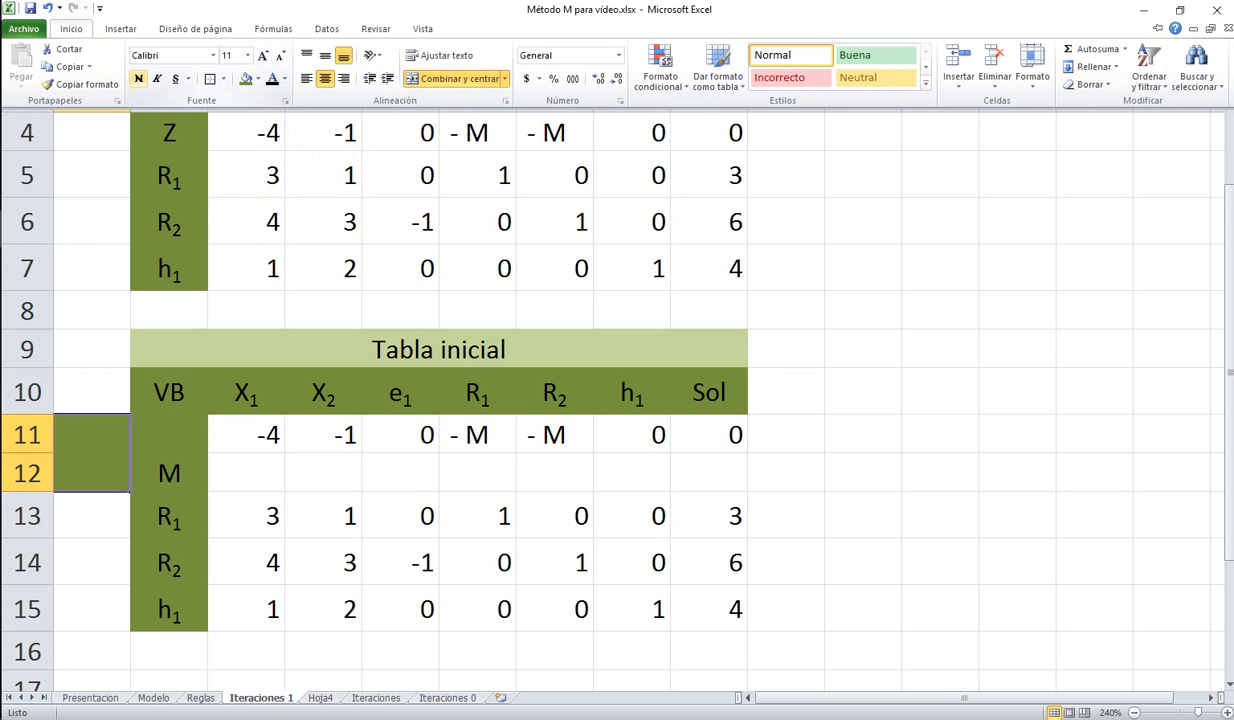
pyautogui.click(138, 78)
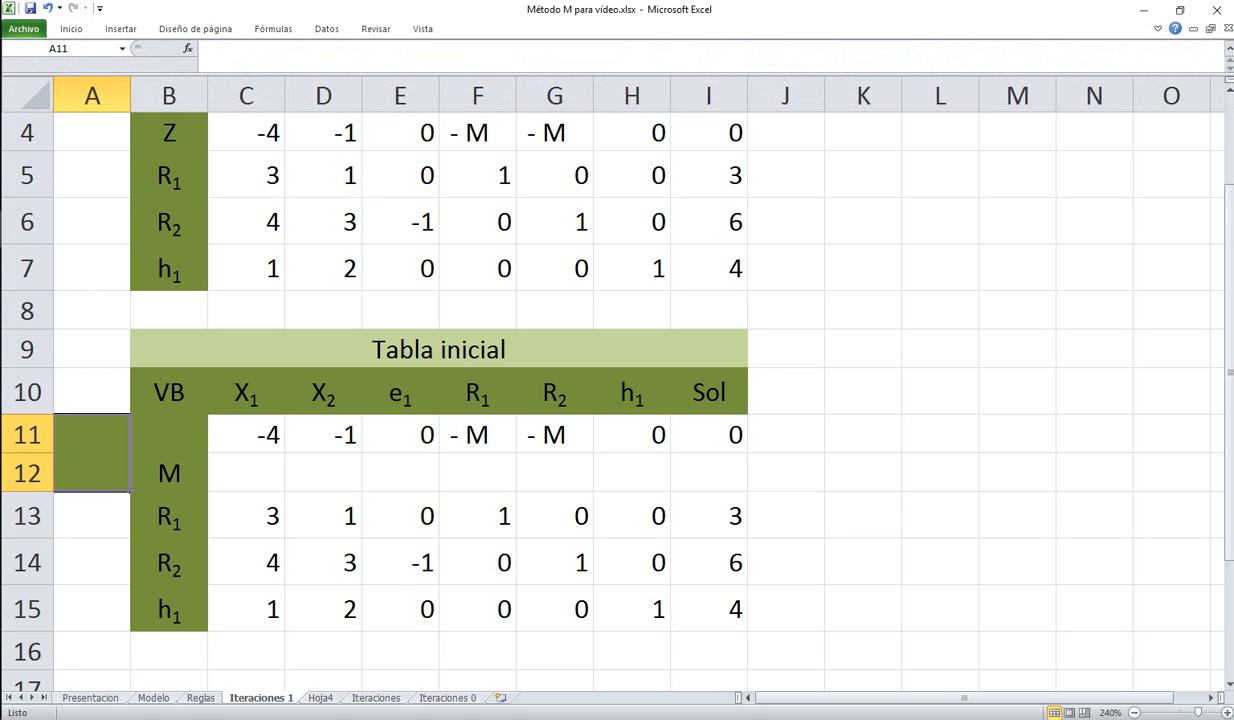
# Enter Z in the merged cell A11:A12 and centre it vertically
pyautogui.write('Z')
pyautogui.press('Return')
pyautogui.press('Up')
pyautogui.click(71, 28)
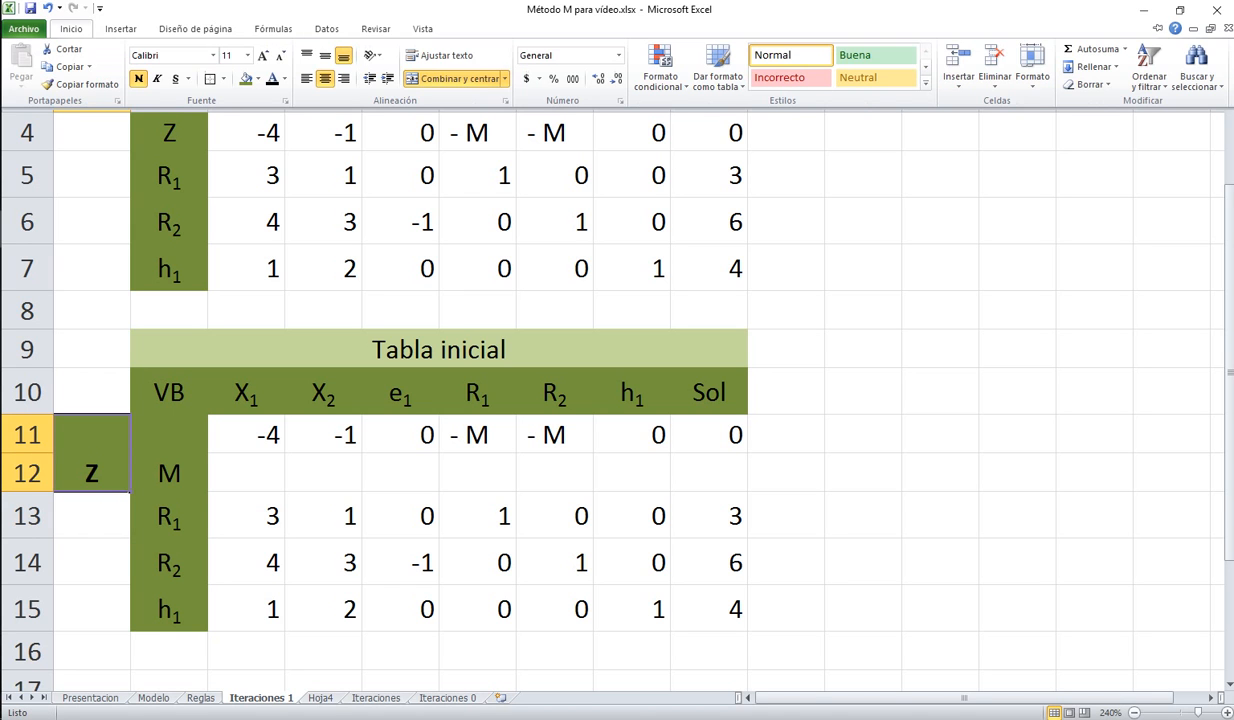
pyautogui.click(325, 55)
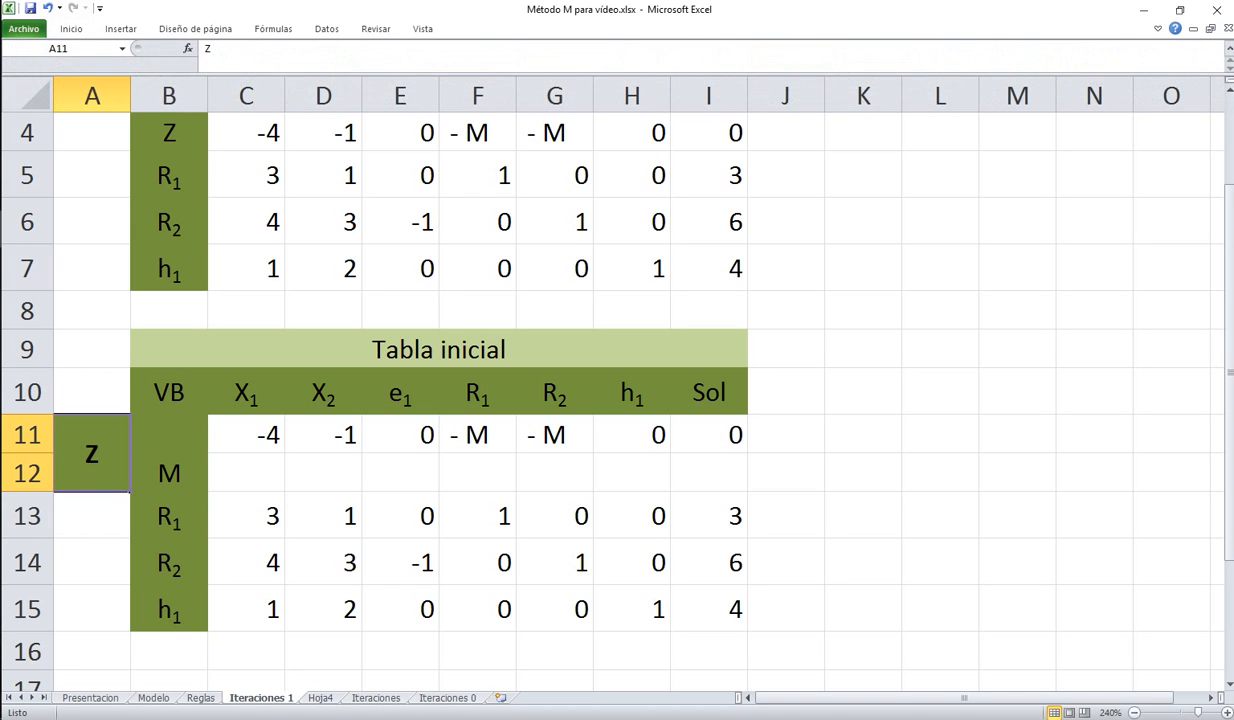
# Enlarge the Z label in the merged cell A11:A12 to font size 12
pyautogui.click(71, 28)
pyautogui.click(254, 54)
pyautogui.click(254, 54)
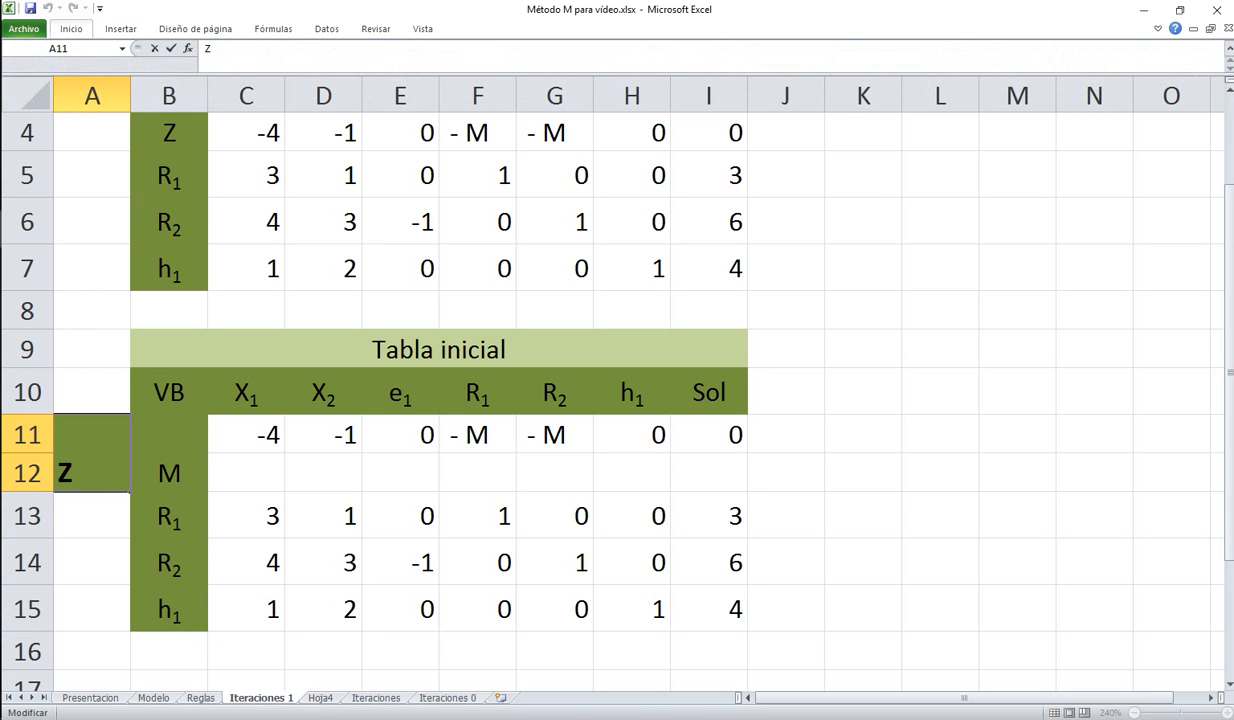
pyautogui.click(71, 28)
pyautogui.click(263, 55)
pyautogui.click(71, 28)
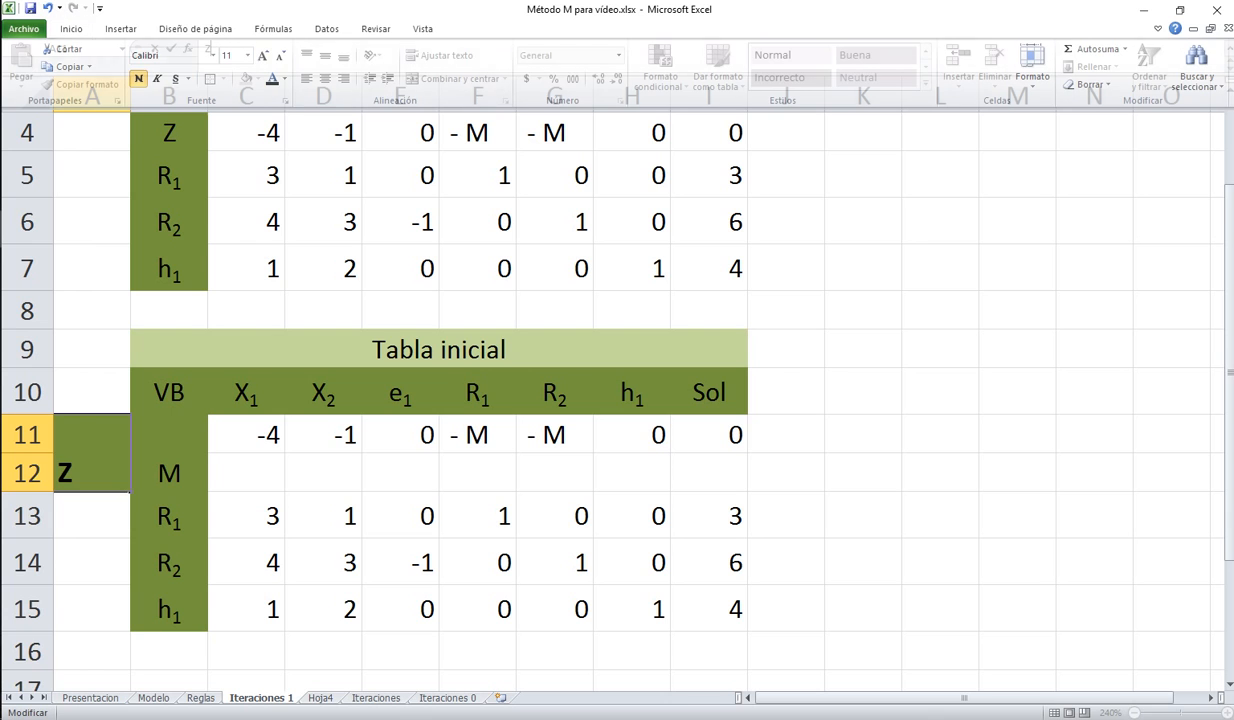
pyautogui.press('Return')
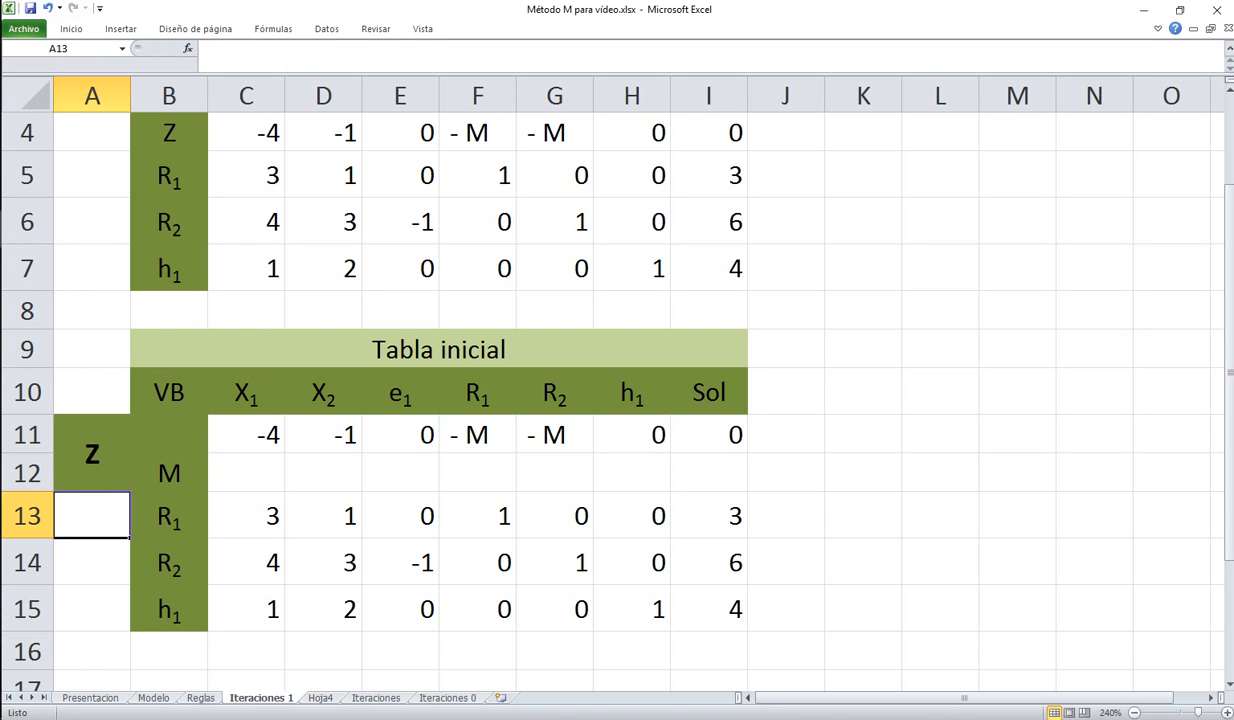
# Add an outside border around A11:I12 to group the two rows that form Z
pyautogui.click(92, 454)
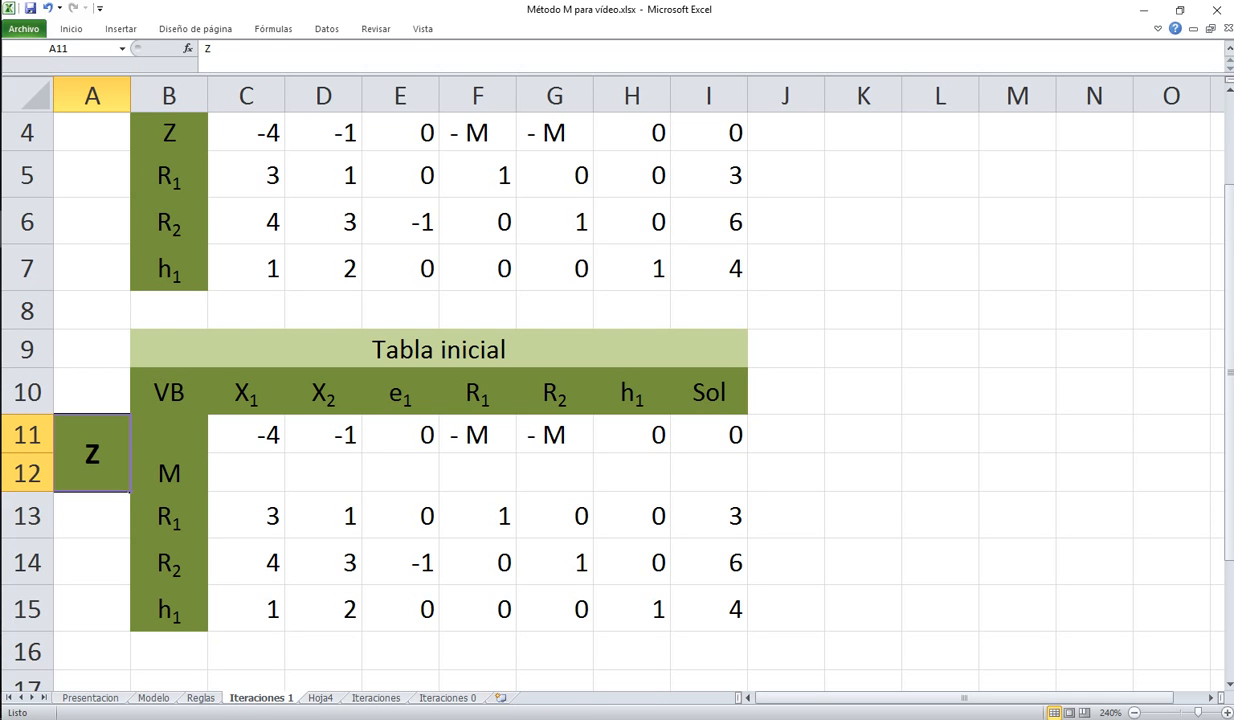
pyautogui.moveTo(92, 454); pyautogui.dragTo(709, 465)
pyautogui.click(71, 28)
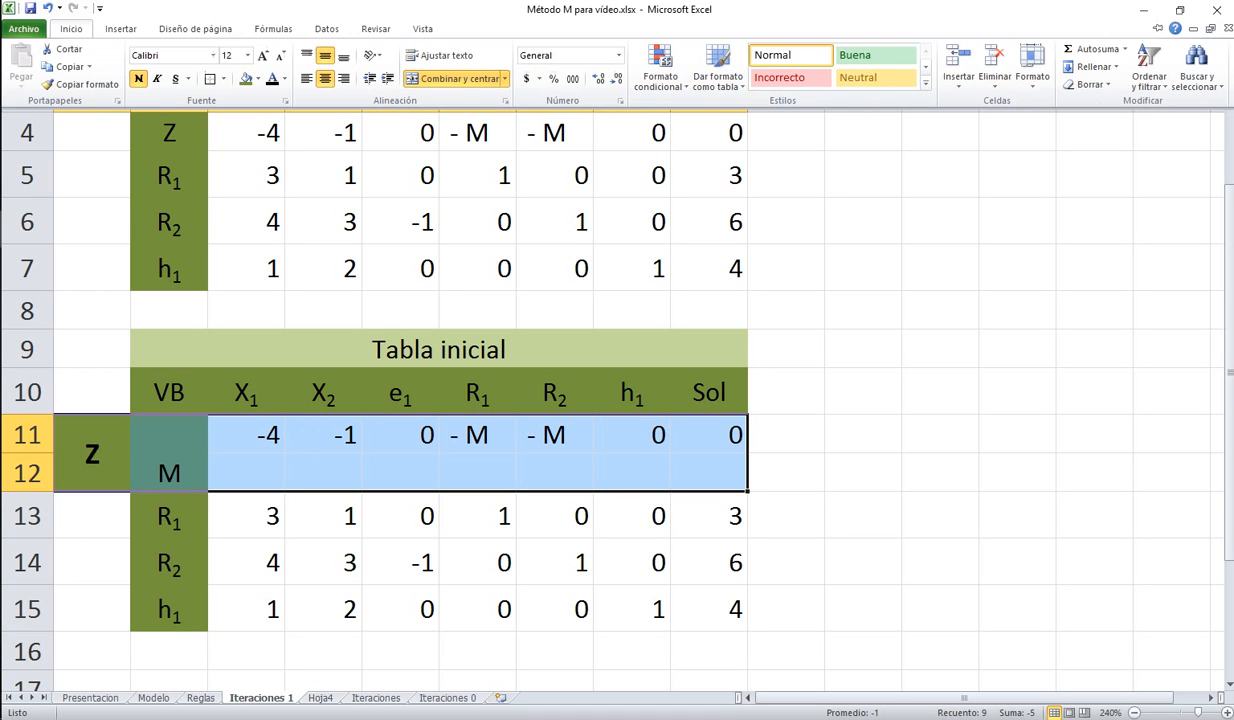
pyautogui.click(210, 79)
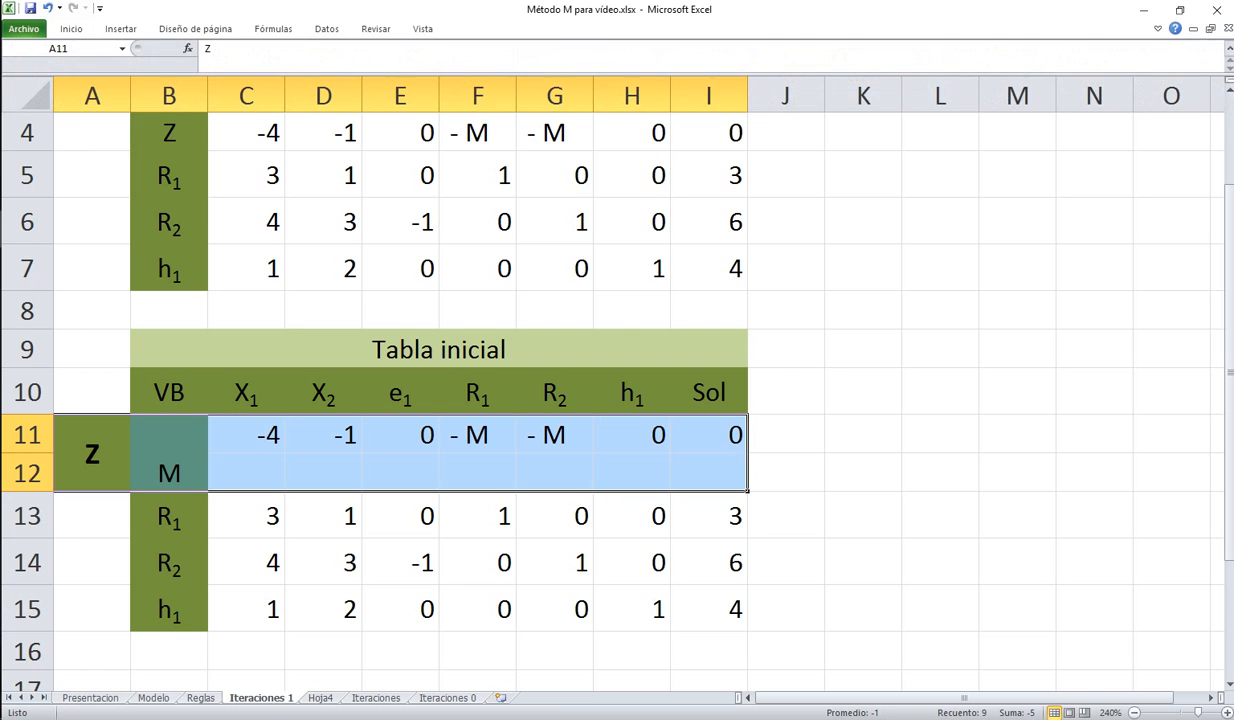
pyautogui.click(246, 435)
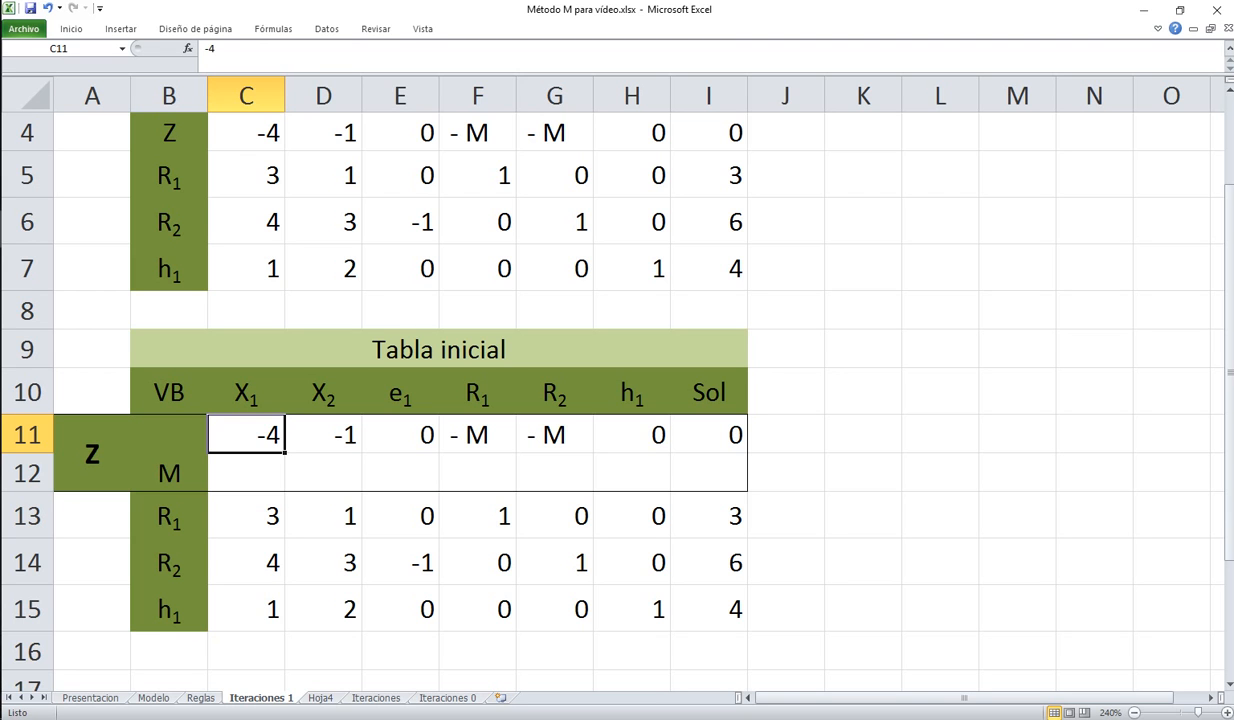
# Examine the copied tableau's Z coefficient row and the M row beneath it
pyautogui.scroll(1, 617, 390)
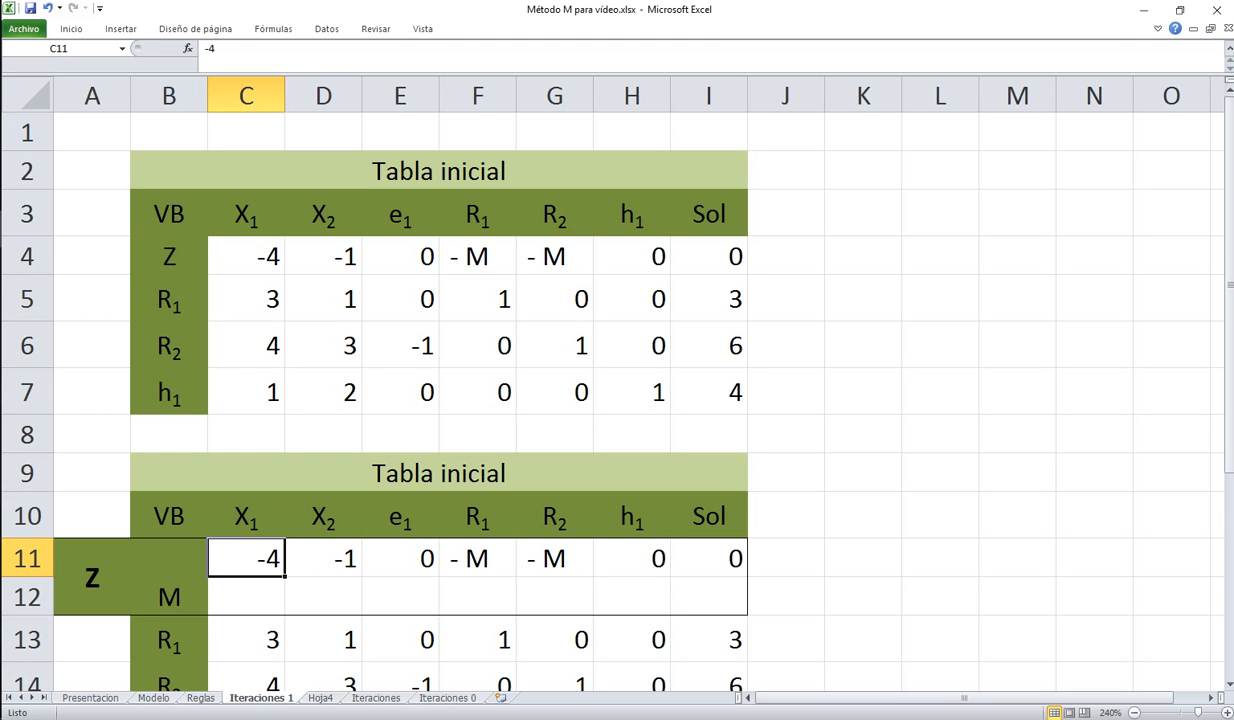
pyautogui.press('Left')
pyautogui.hotkey('shift', 'space')
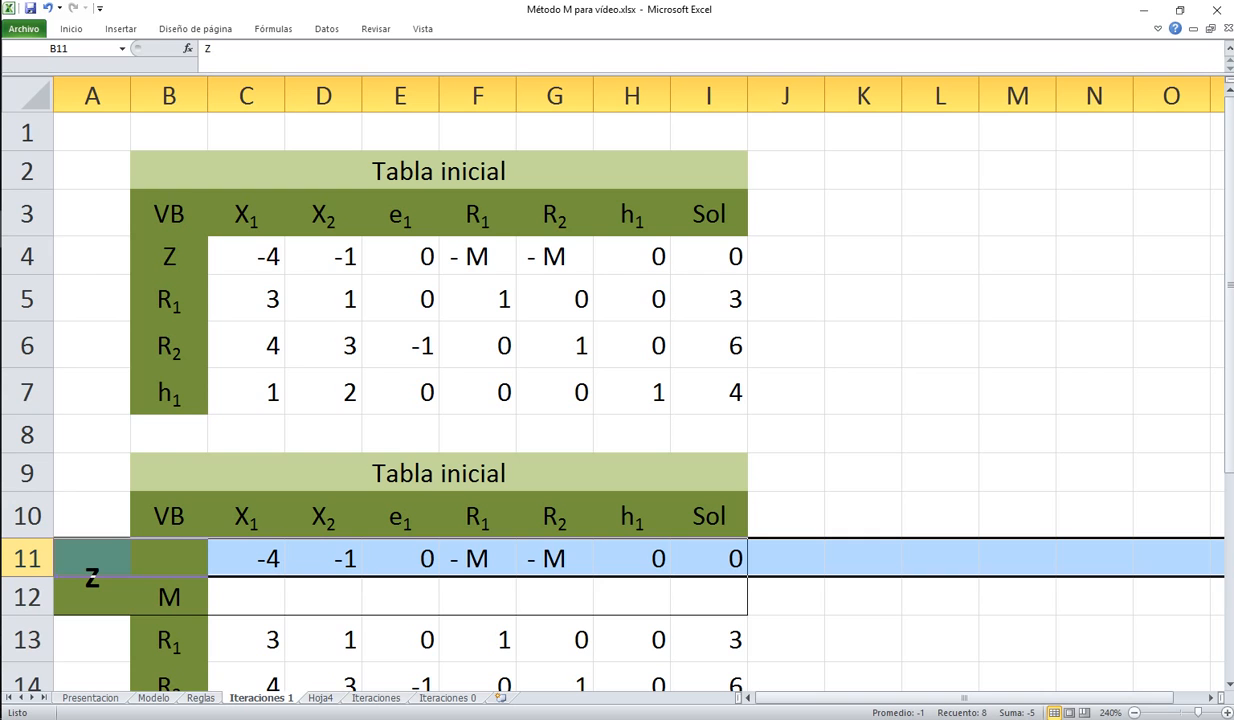
pyautogui.press('Down')
pyautogui.hotkey('shift', 'space')
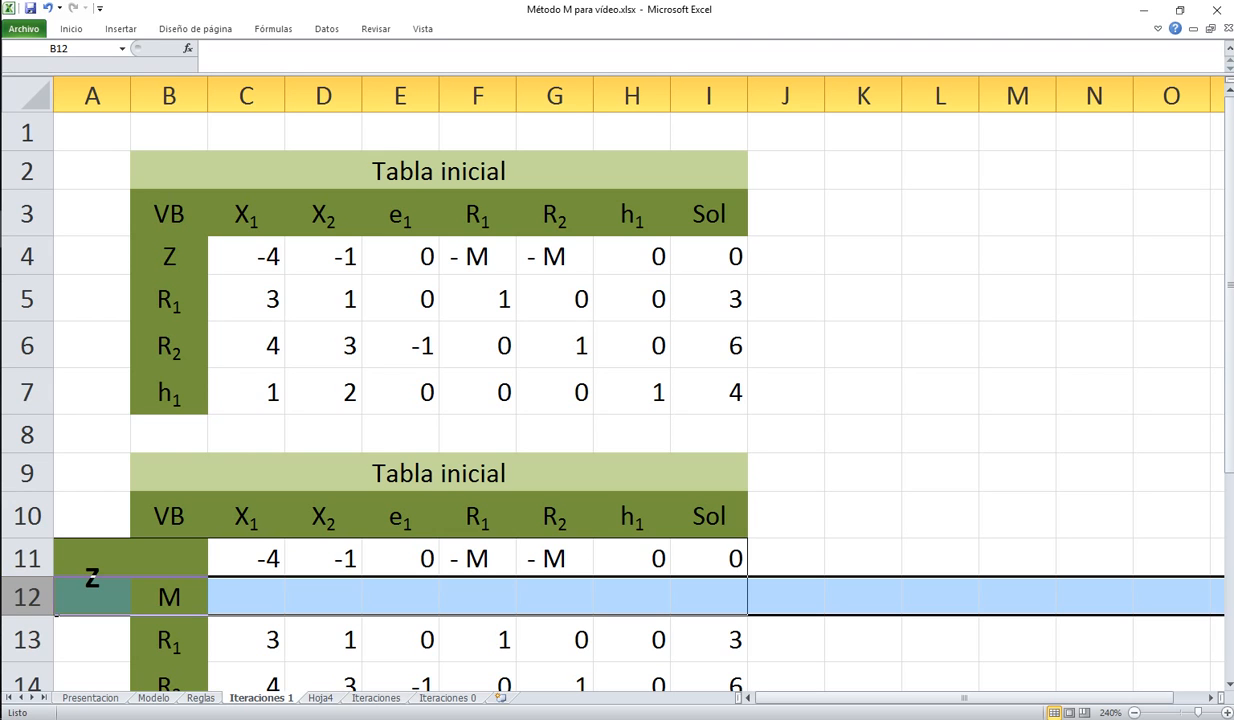
# Enter -1 in F12 as the R1 coefficient of the M row
pyautogui.click(246, 558)
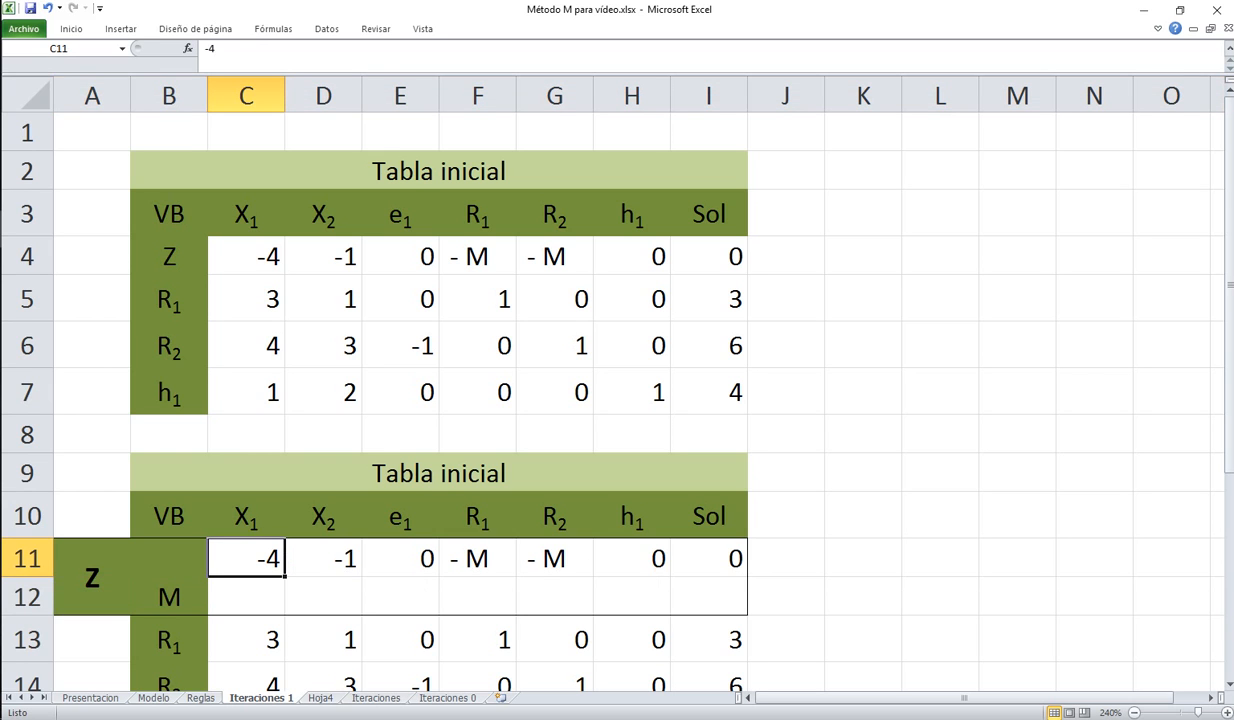
pyautogui.click(323, 256)
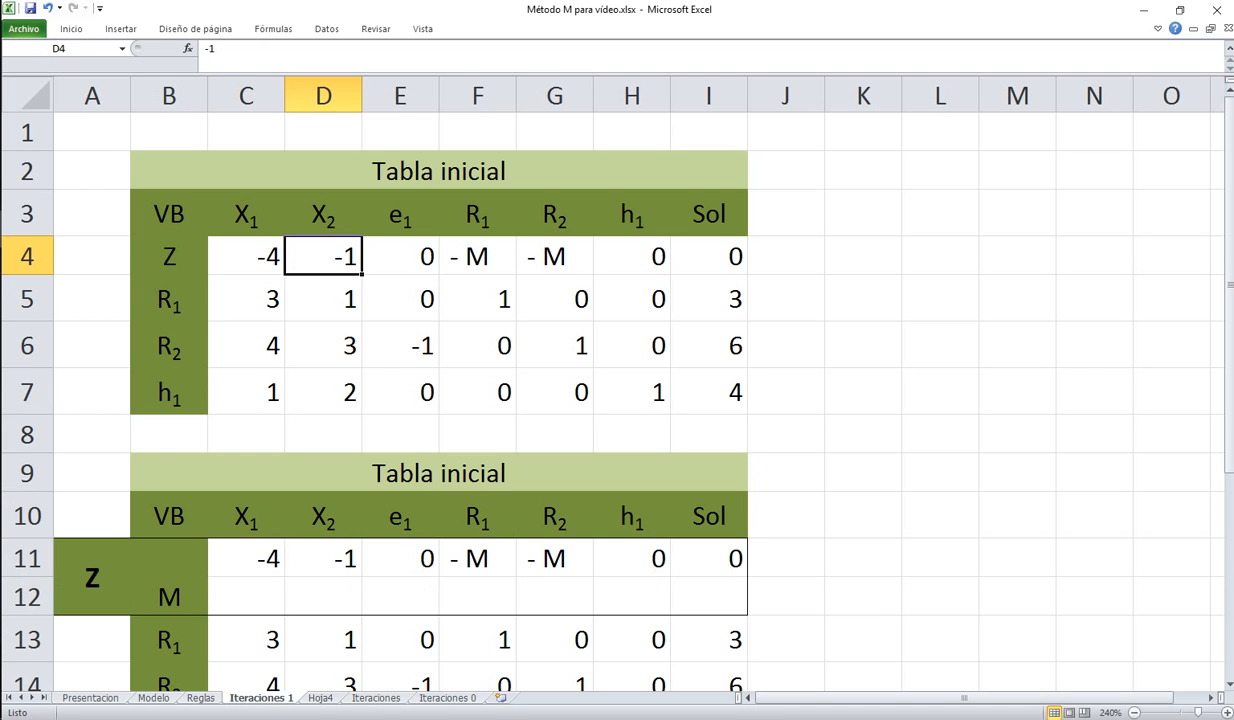
pyautogui.click(323, 558)
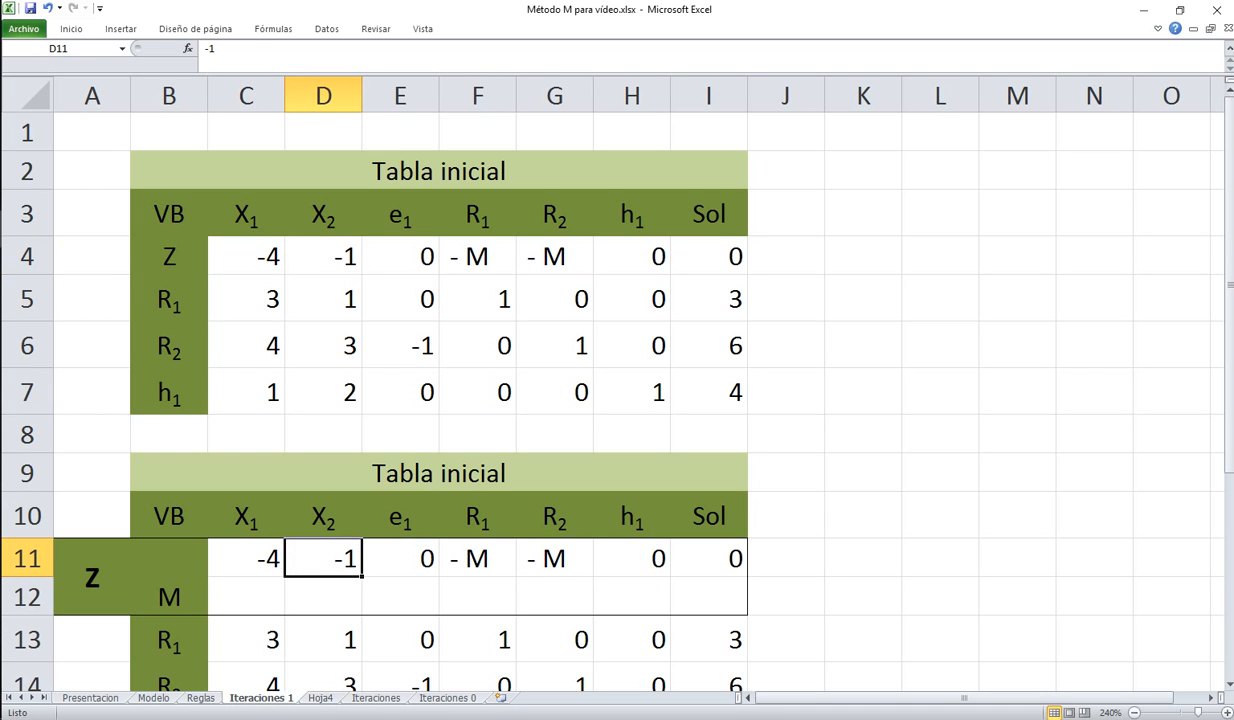
pyautogui.click(400, 256)
pyautogui.click(400, 558)
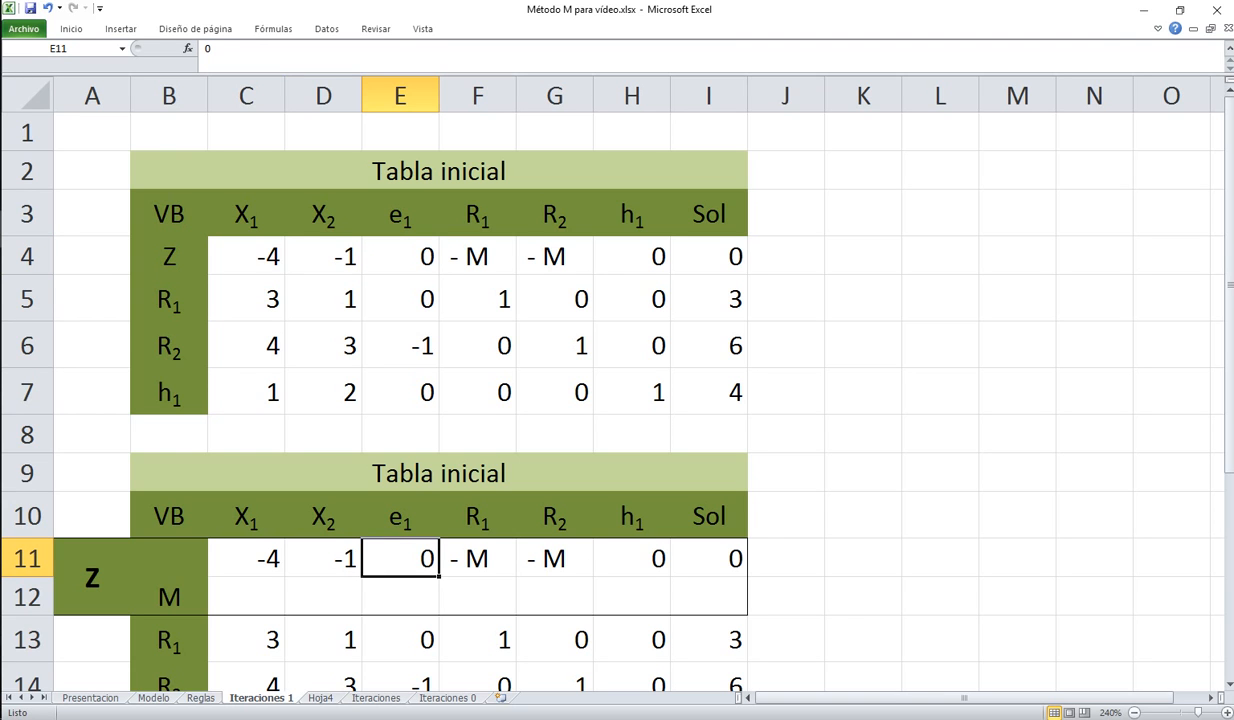
pyautogui.click(477, 558)
pyautogui.click(477, 596)
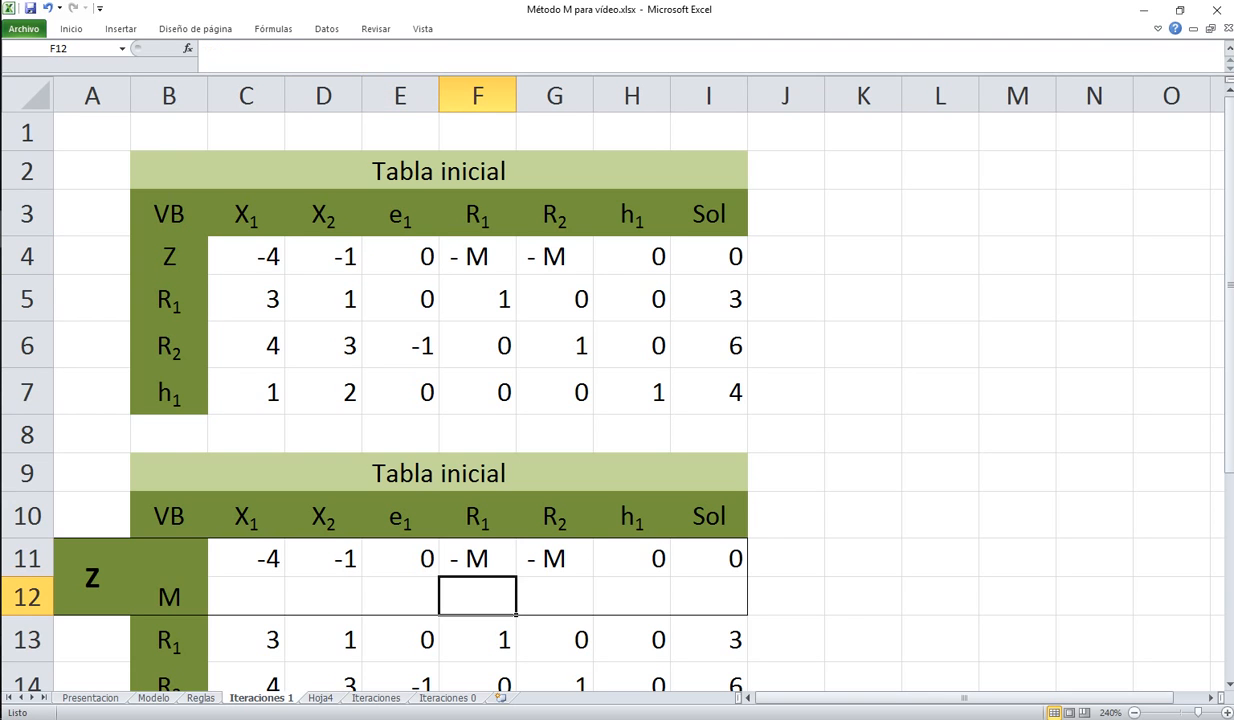
pyautogui.write('-1')
pyautogui.press('Return')
pyautogui.press('Up')
pyautogui.click(169, 597)
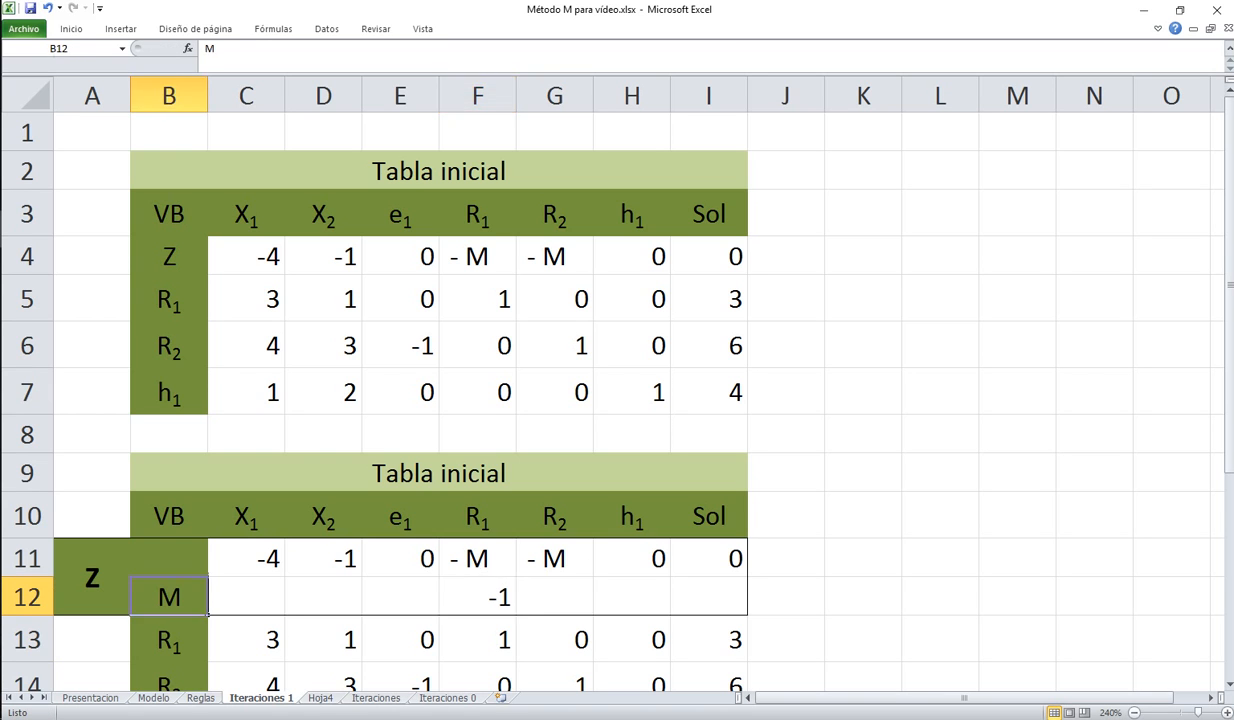
pyautogui.click(477, 597)
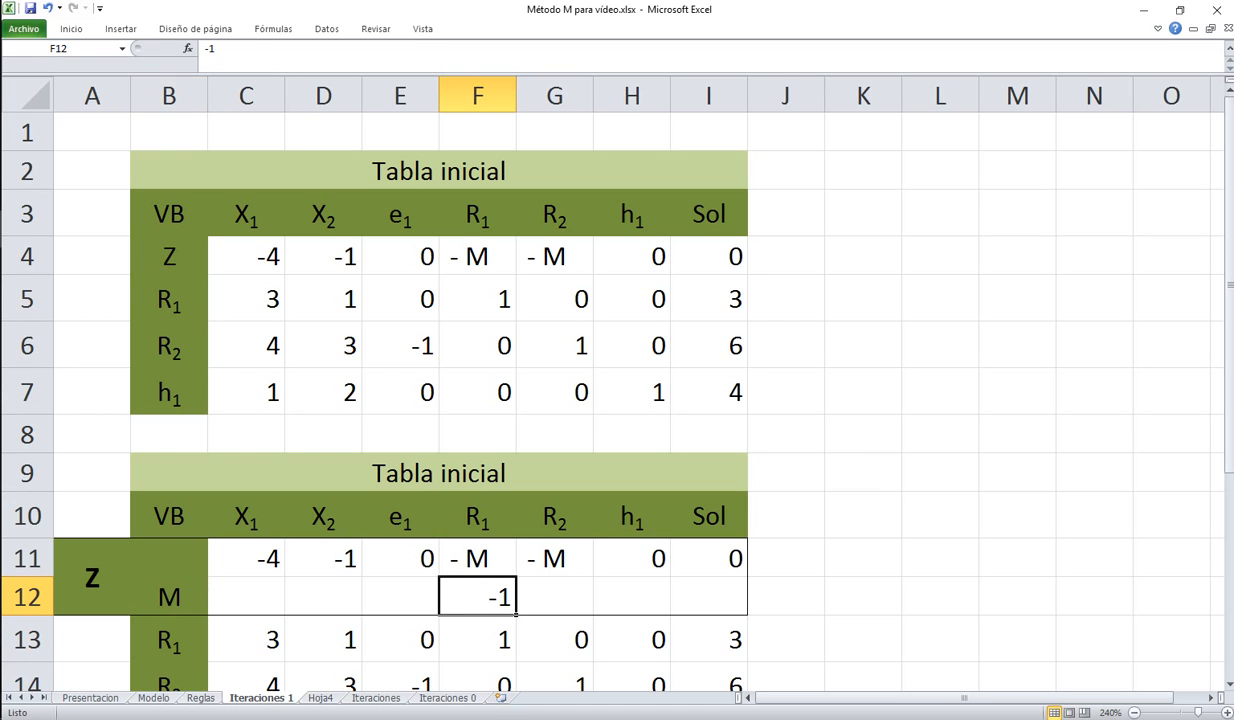
# Set the R1 coefficient in the constant Z row, cell F11, to 0
pyautogui.click(27, 597)
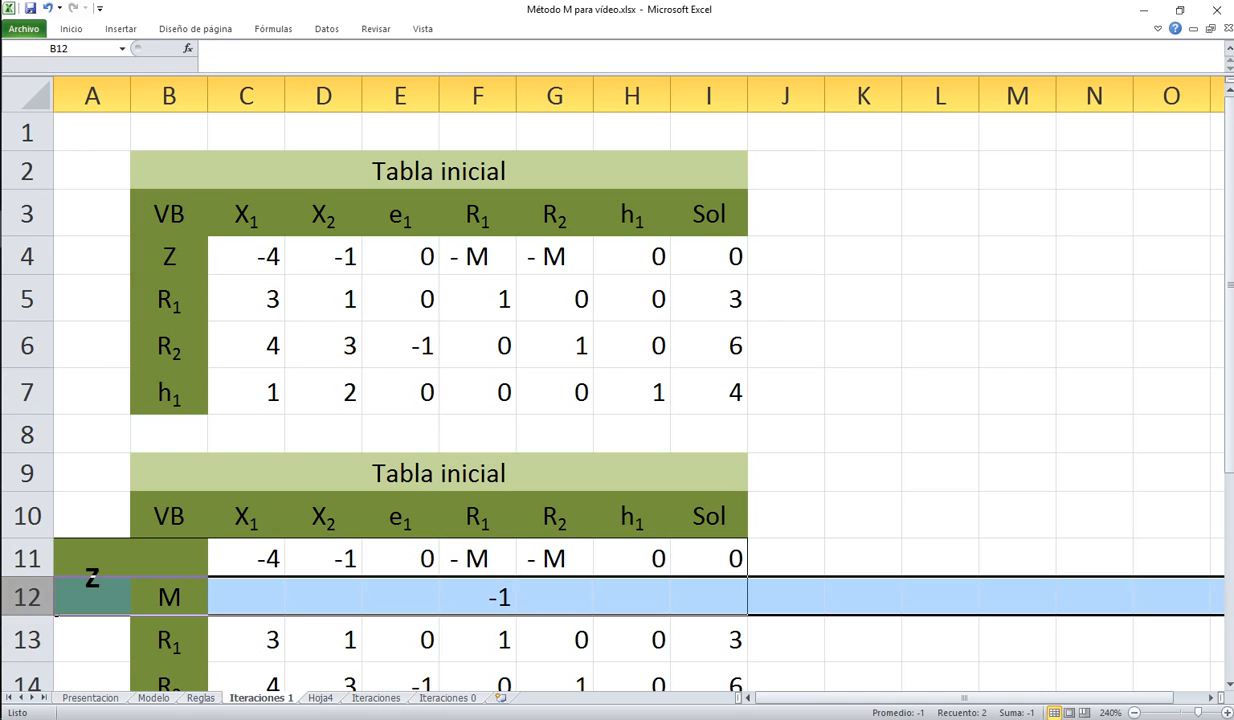
pyautogui.click(477, 558)
pyautogui.write('0')
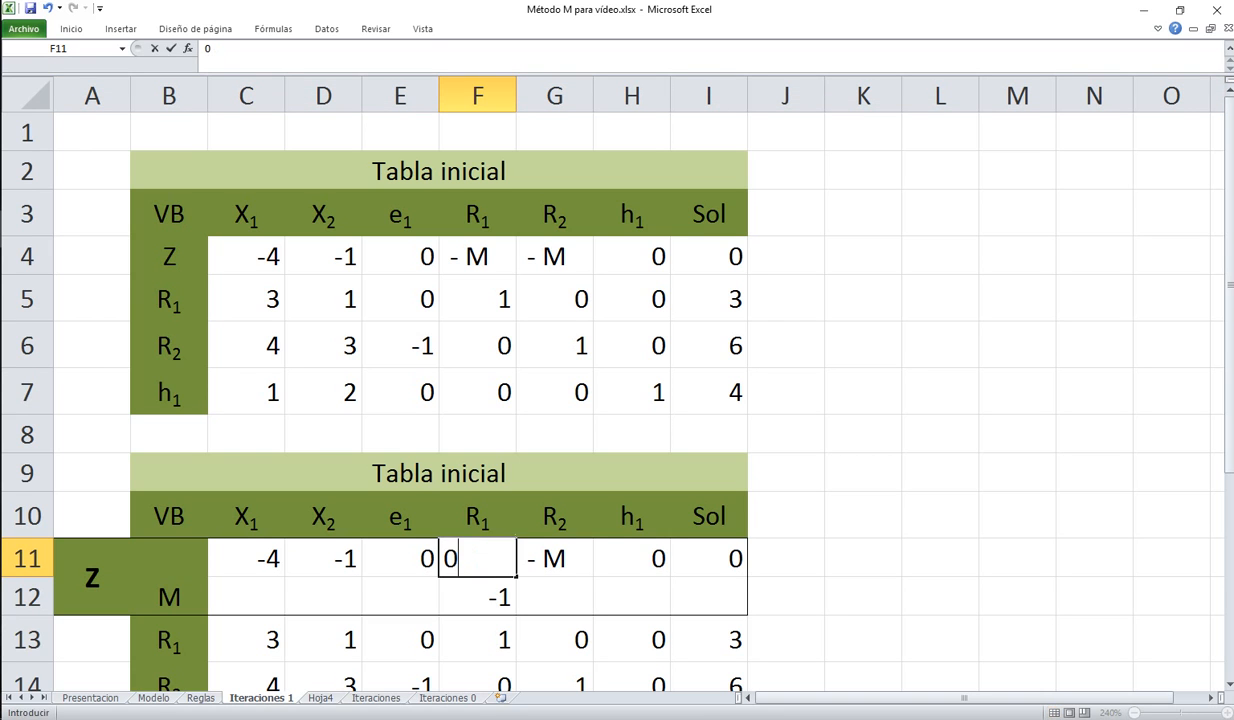
pyautogui.press('Return')
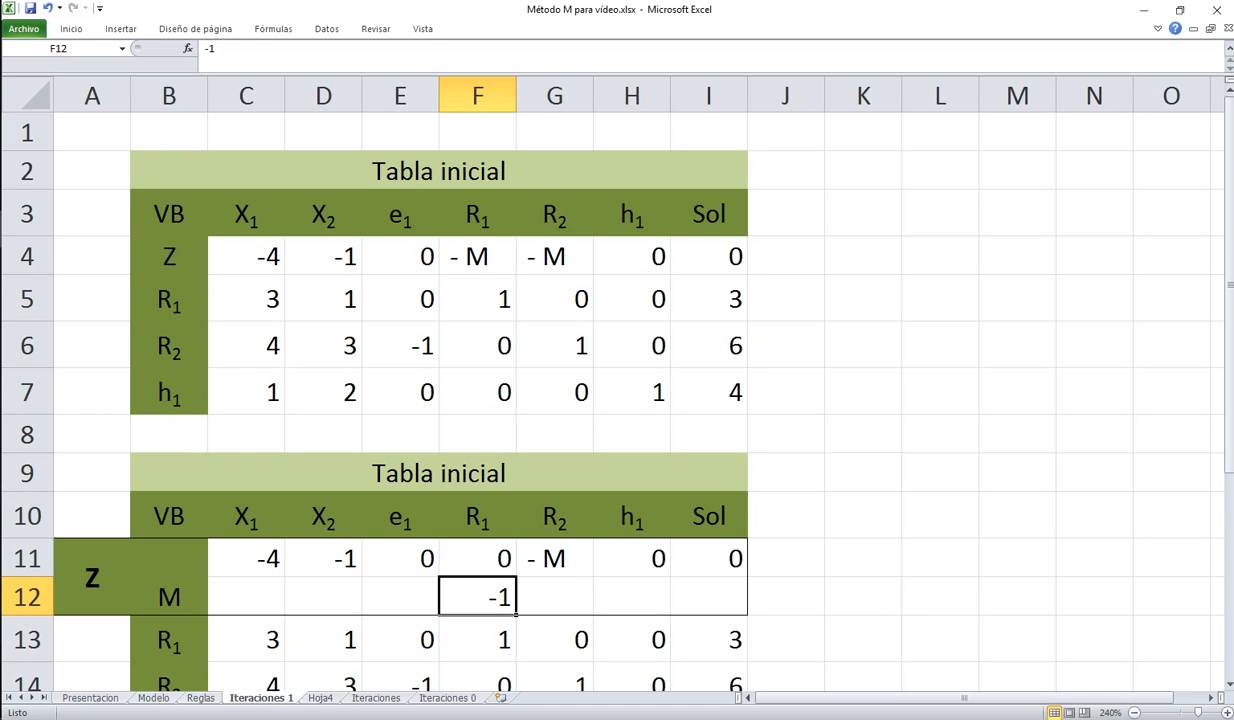
# Split the R2 coefficient of Z into 0 in G11 and -1 in G12
pyautogui.click(554, 558)
pyautogui.write('0')
pyautogui.press('Return')
pyautogui.write('-1')
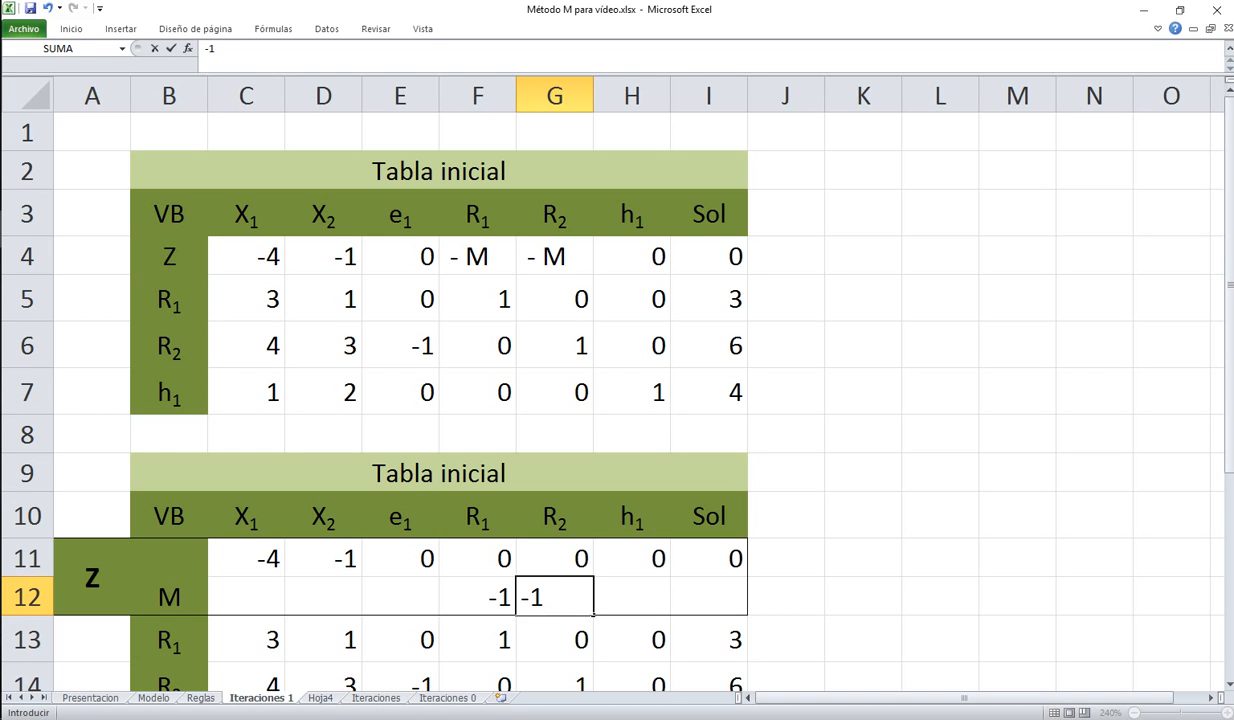
pyautogui.press('Return')
# Enter 0 in the M row for h1 and Sol, cells H12 and I12
pyautogui.click(632, 597)
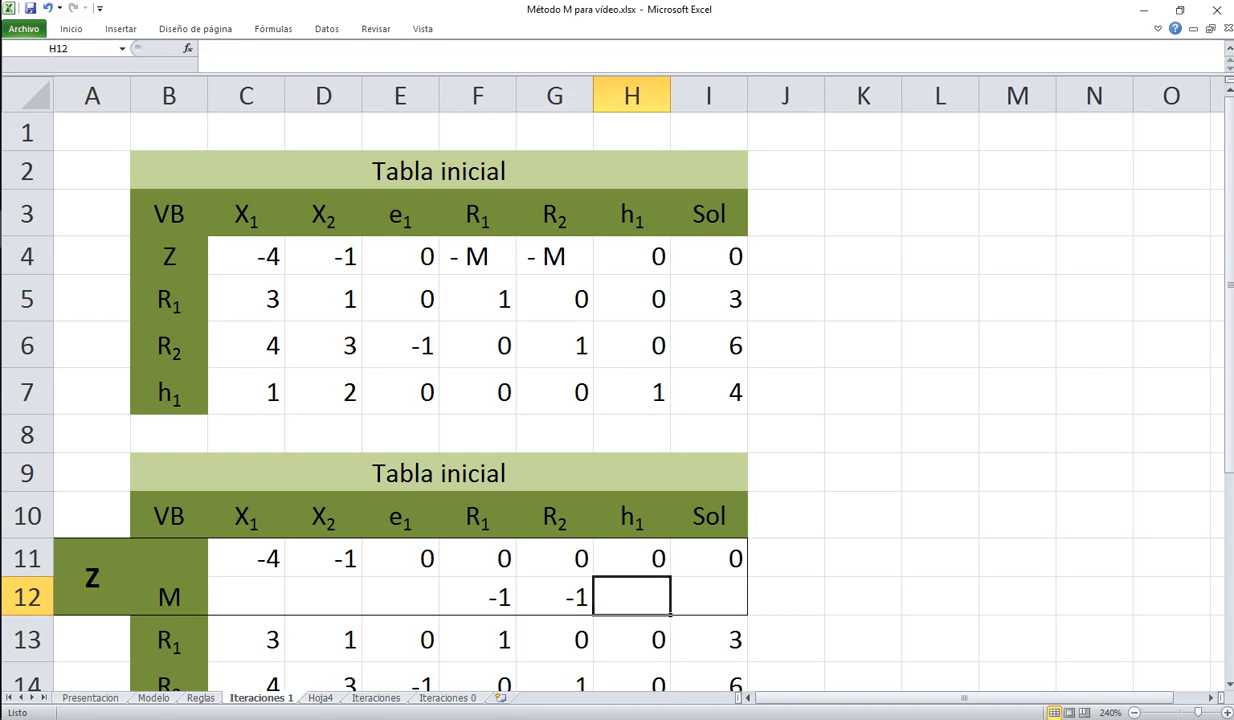
pyautogui.write('0')
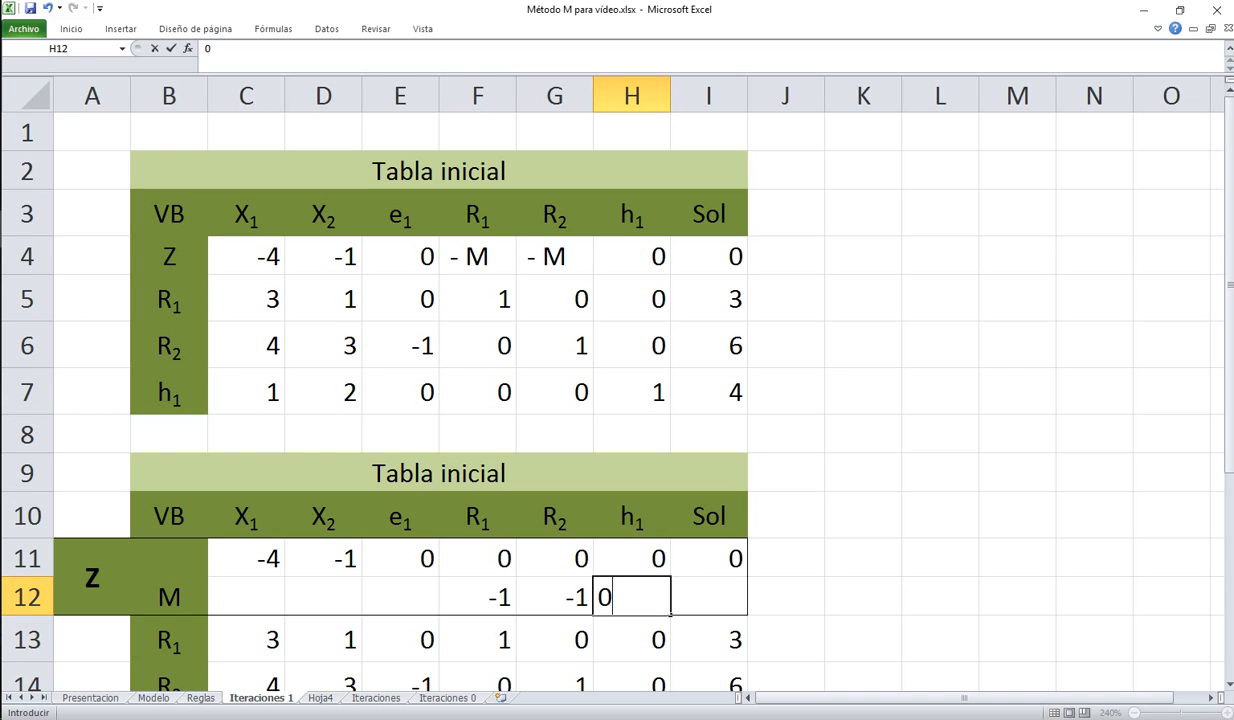
pyautogui.press('Tab')
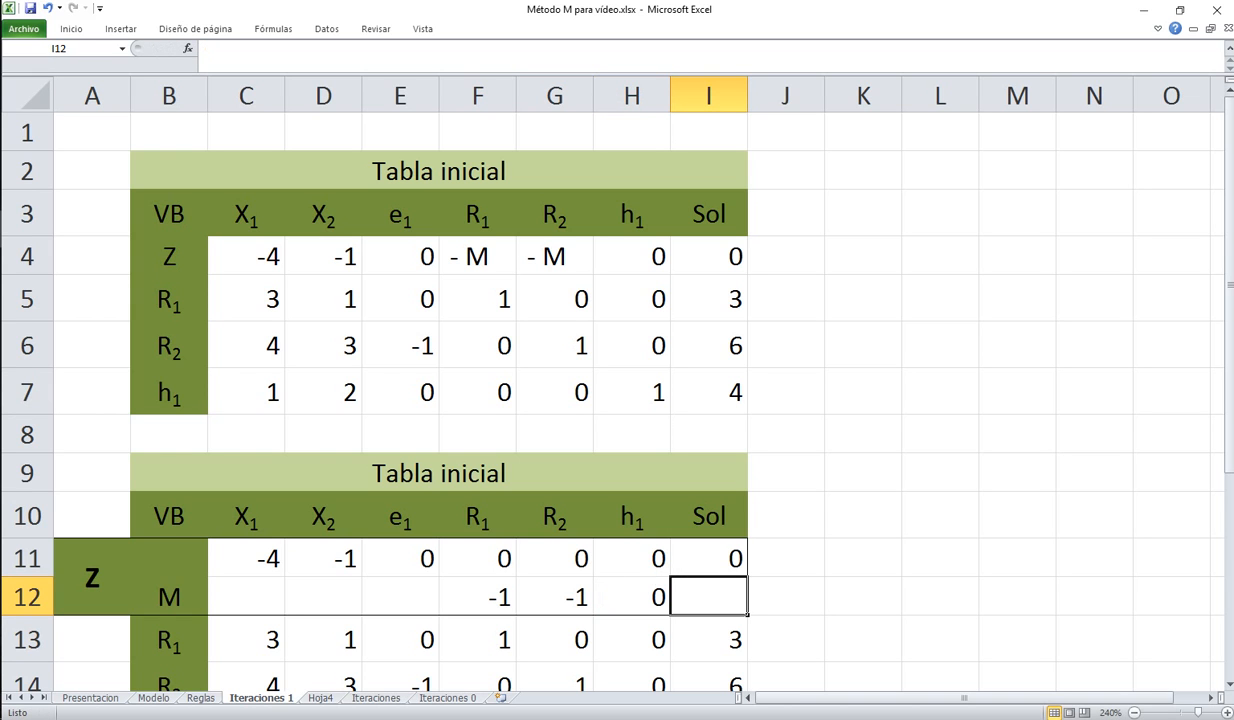
pyautogui.write('0')
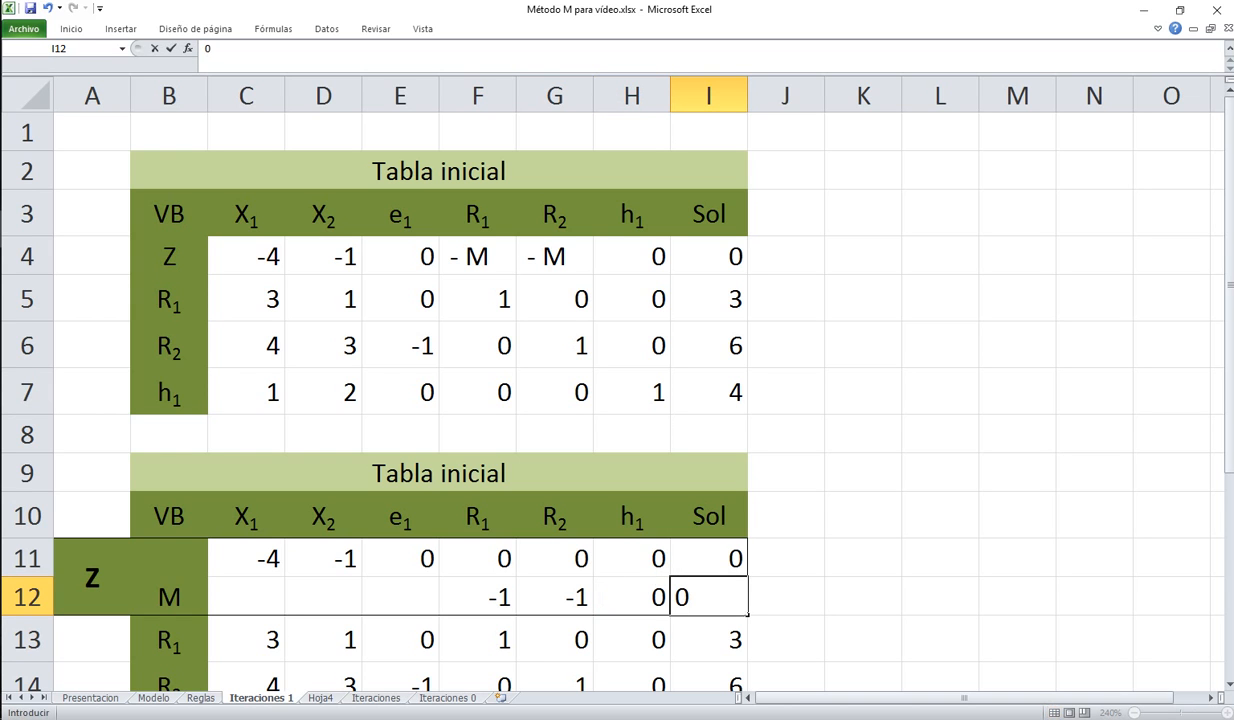
pyautogui.click(863, 516)
# Enter 0 in the M row for X1, X2 and e1, cells C12 to E12
pyautogui.click(246, 597)
pyautogui.write('0')
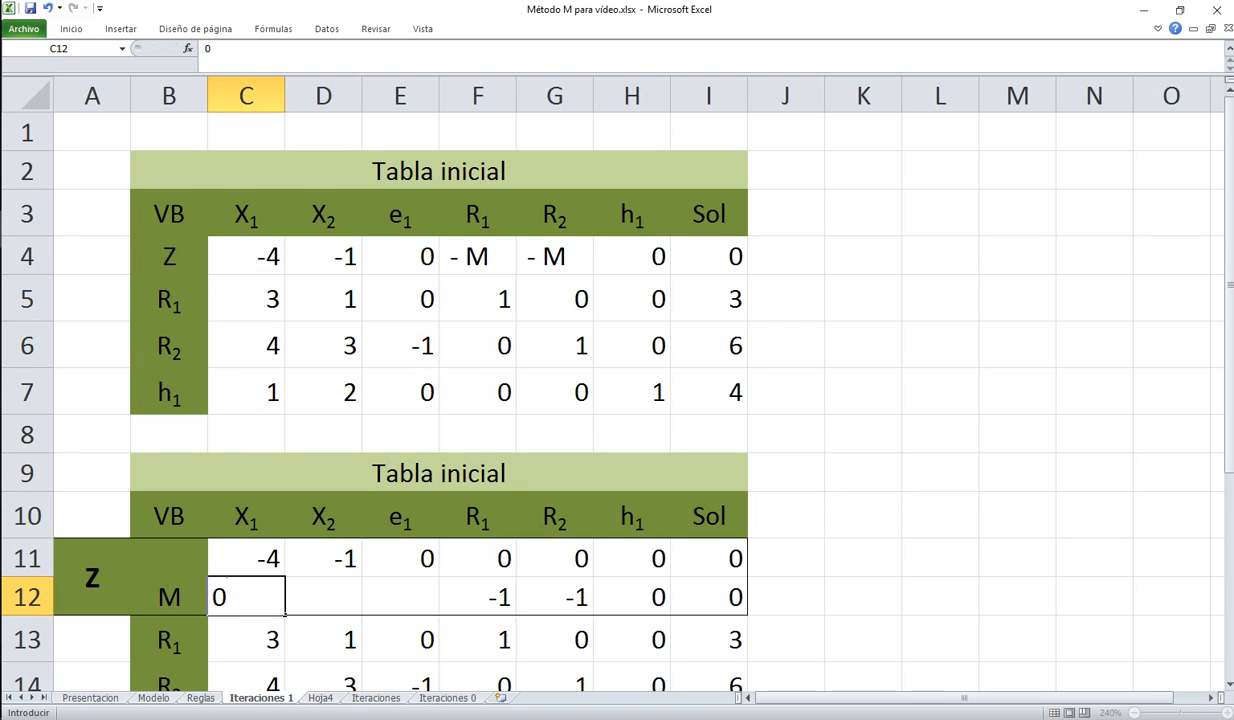
pyautogui.press('Tab')
pyautogui.press('Tab')
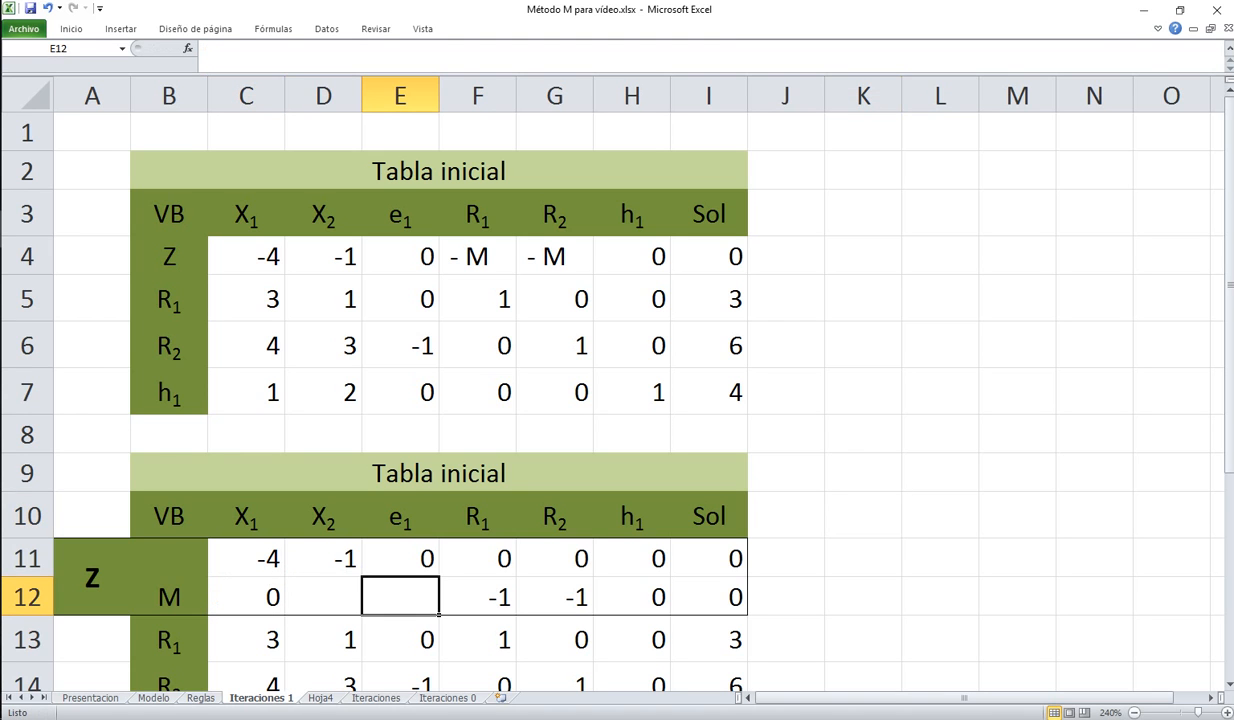
pyautogui.hotkey('shift', 'Tab')
pyautogui.write('0')
pyautogui.press('Tab')
pyautogui.write('0')
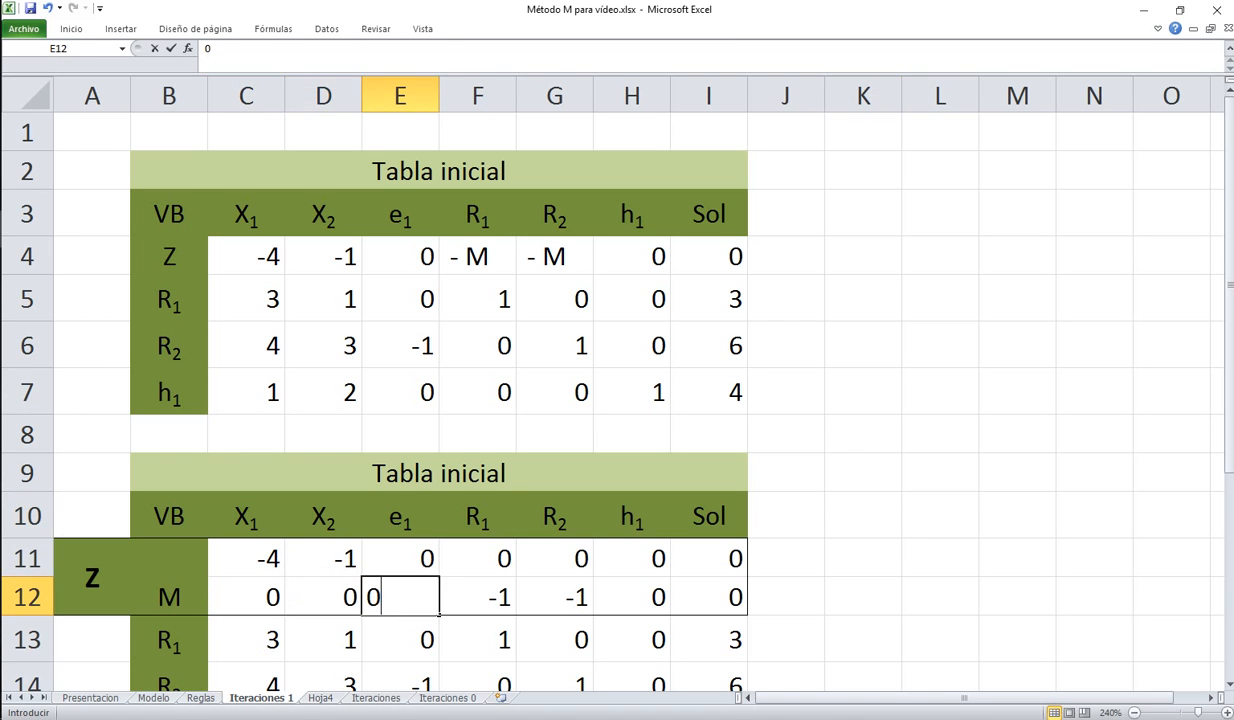
pyautogui.press('Tab')
# Fill the blank cells A13:A15 beside R1, R2 and h1 with the table's dark green
pyautogui.scroll(-1, 617, 400)
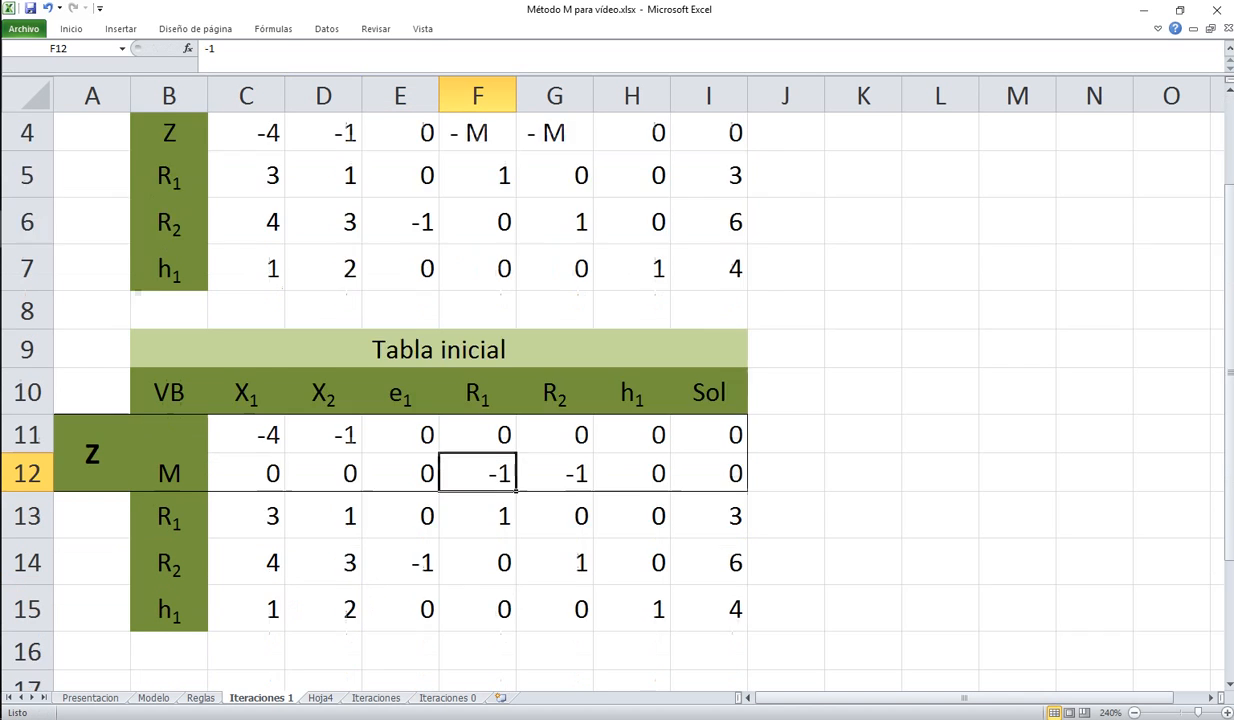
pyautogui.scroll(-1, 617, 400)
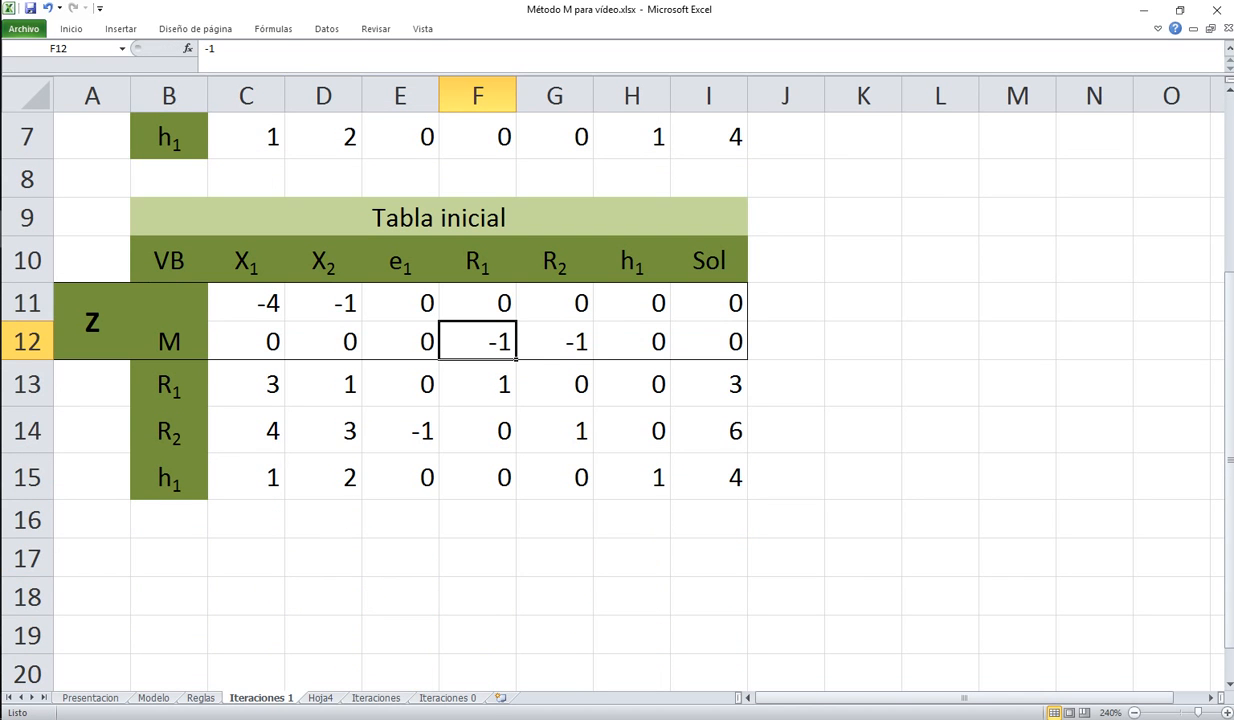
pyautogui.moveTo(92, 384); pyautogui.dragTo(92, 477)
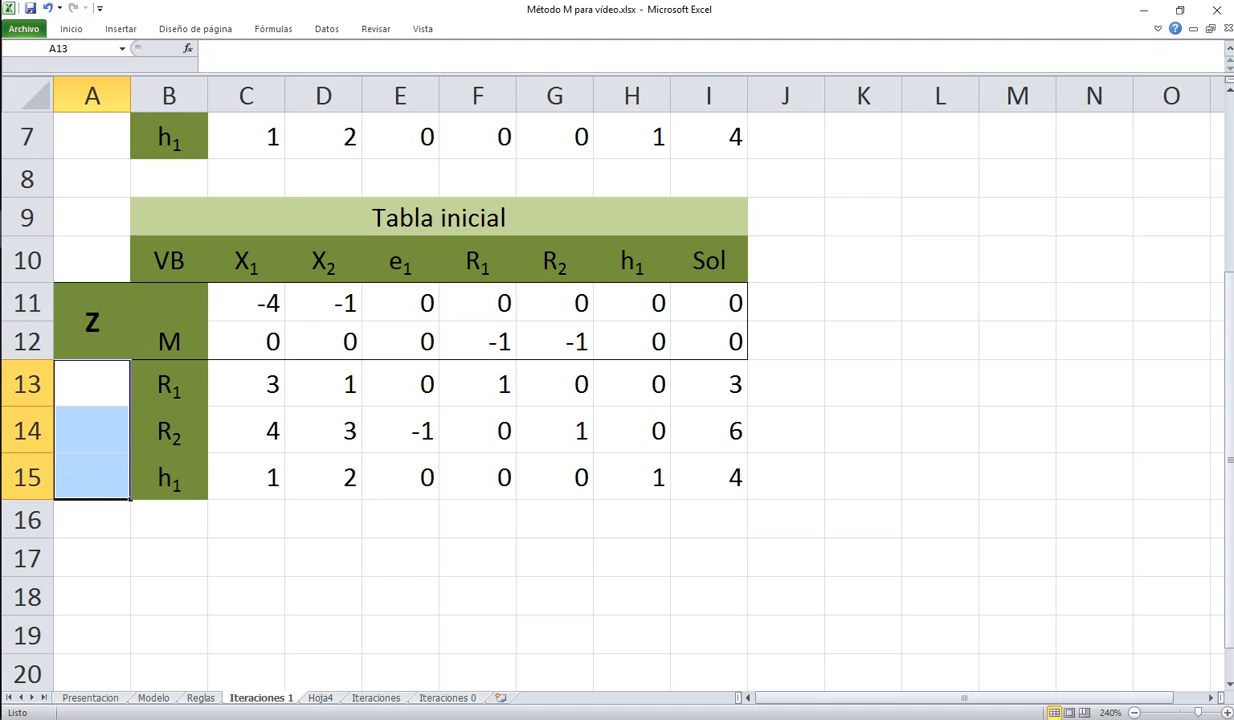
pyautogui.click(71, 28)
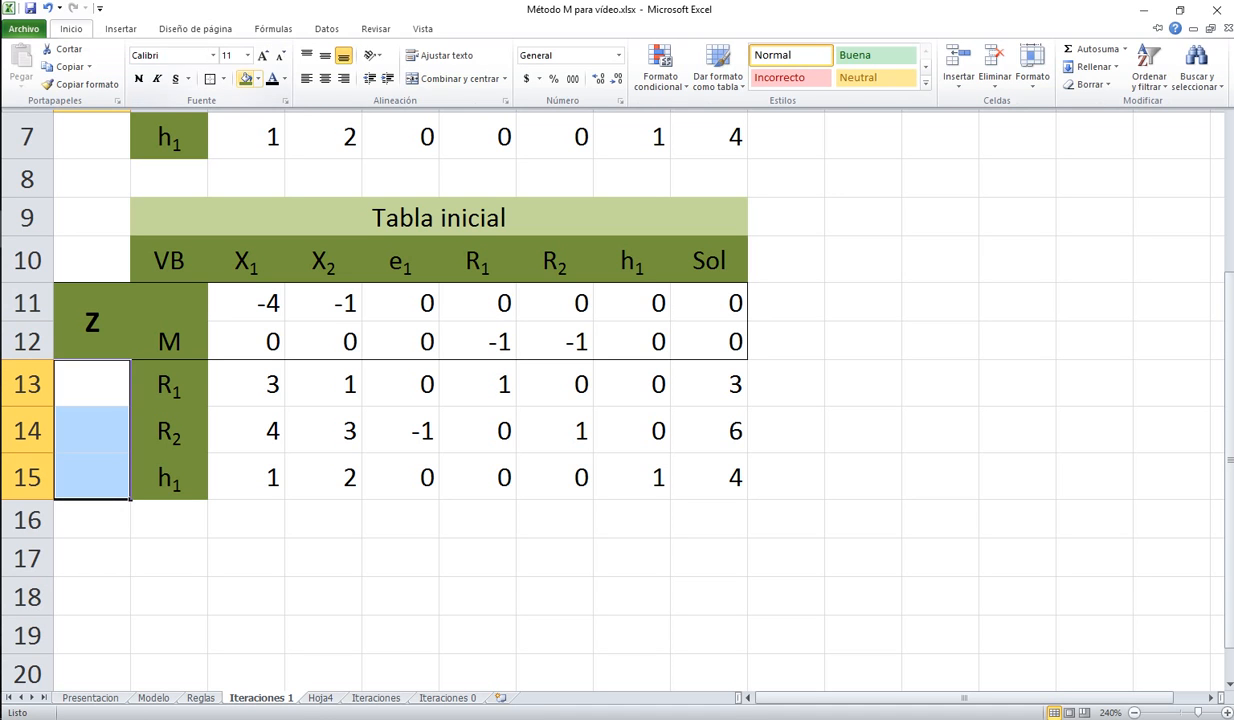
pyautogui.click(238, 76)
pyautogui.click(246, 556)
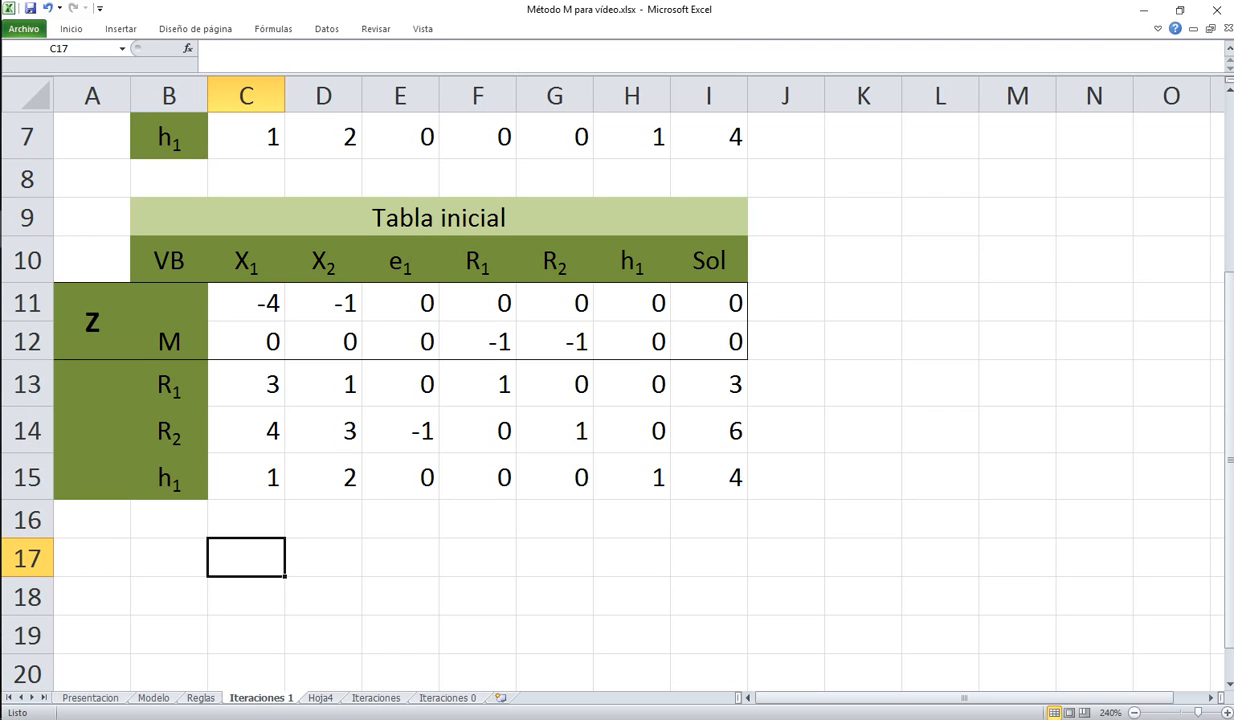
# Examine the constant Z row, the M row and the R1 and R2 constraint rows of the split tableau
pyautogui.click(27, 303)
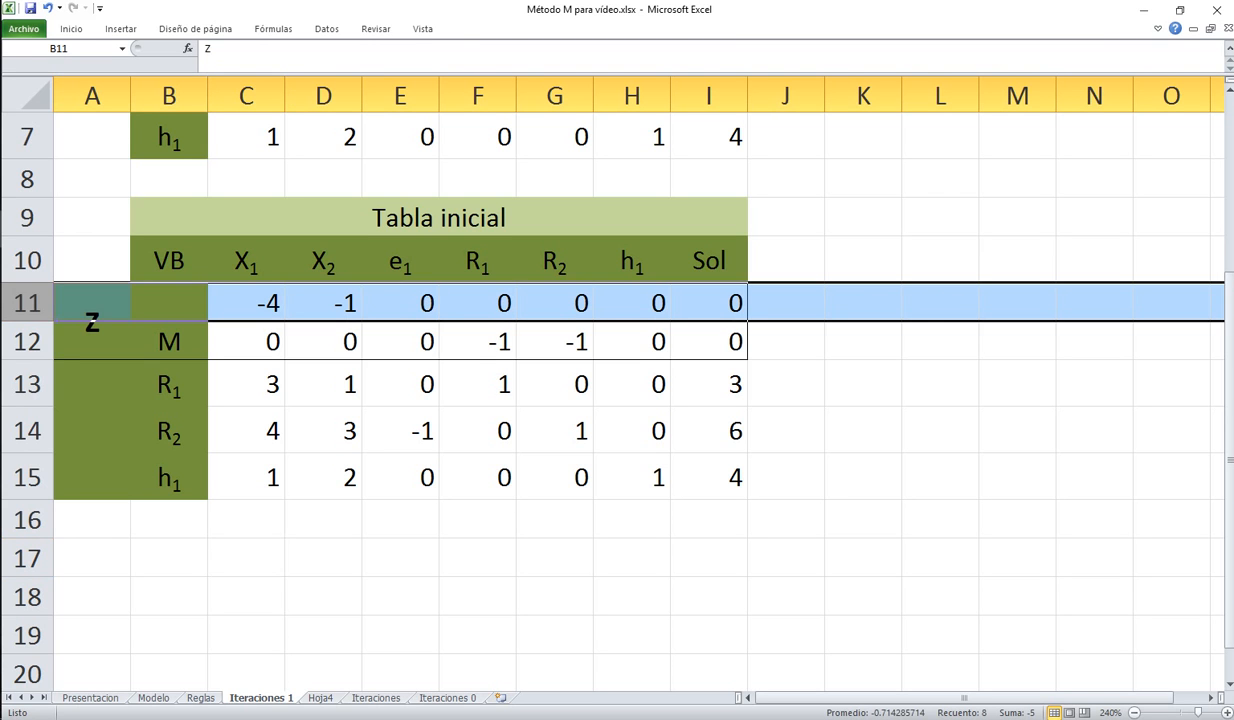
pyautogui.click(27, 342)
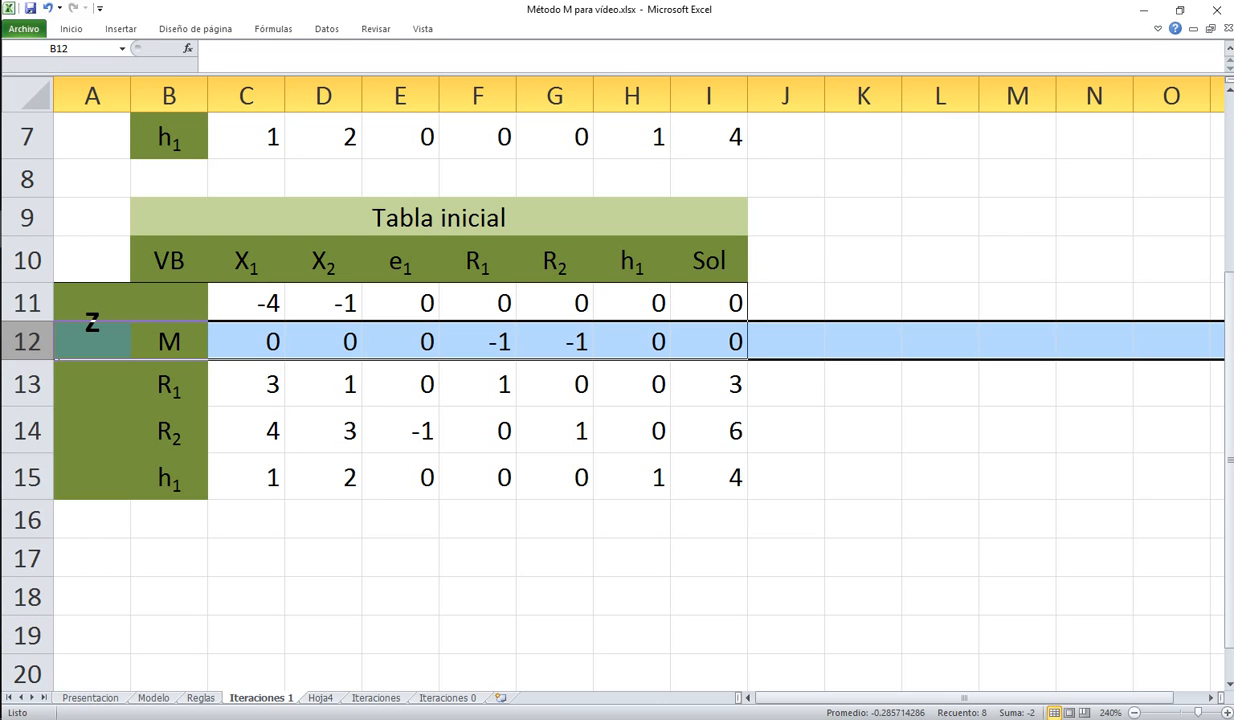
pyautogui.click(323, 558)
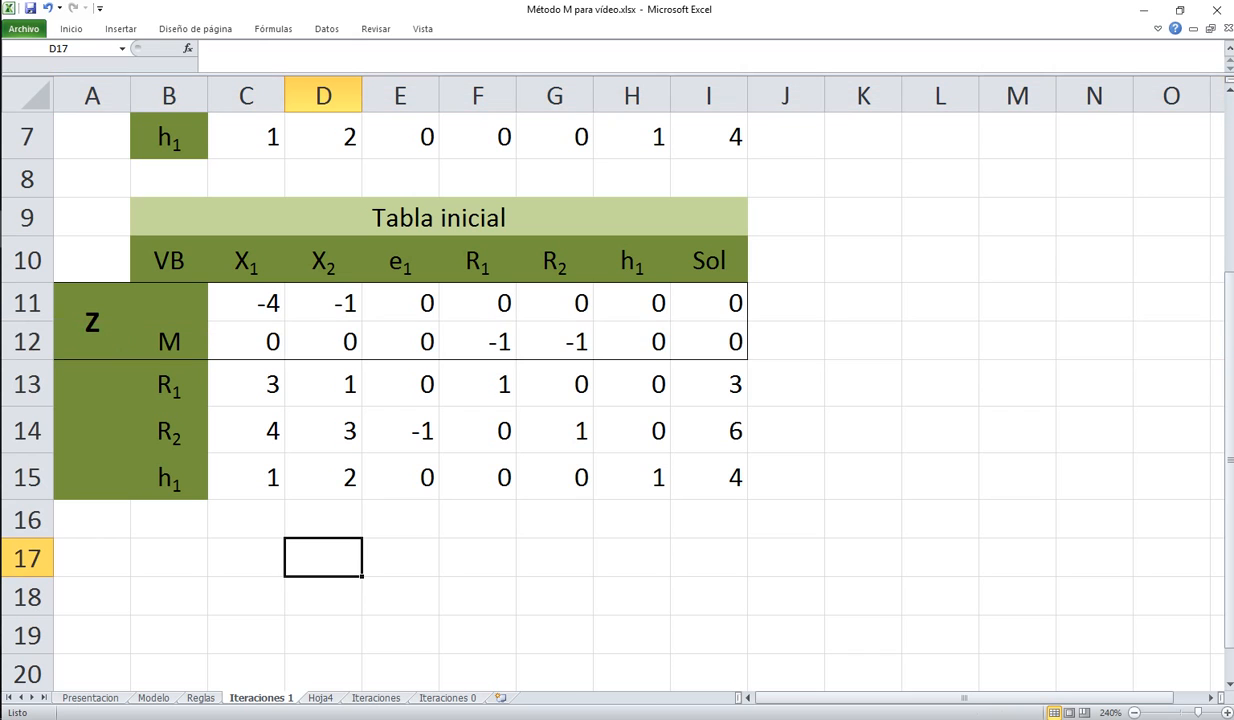
pyautogui.click(169, 384)
pyautogui.click(169, 431)
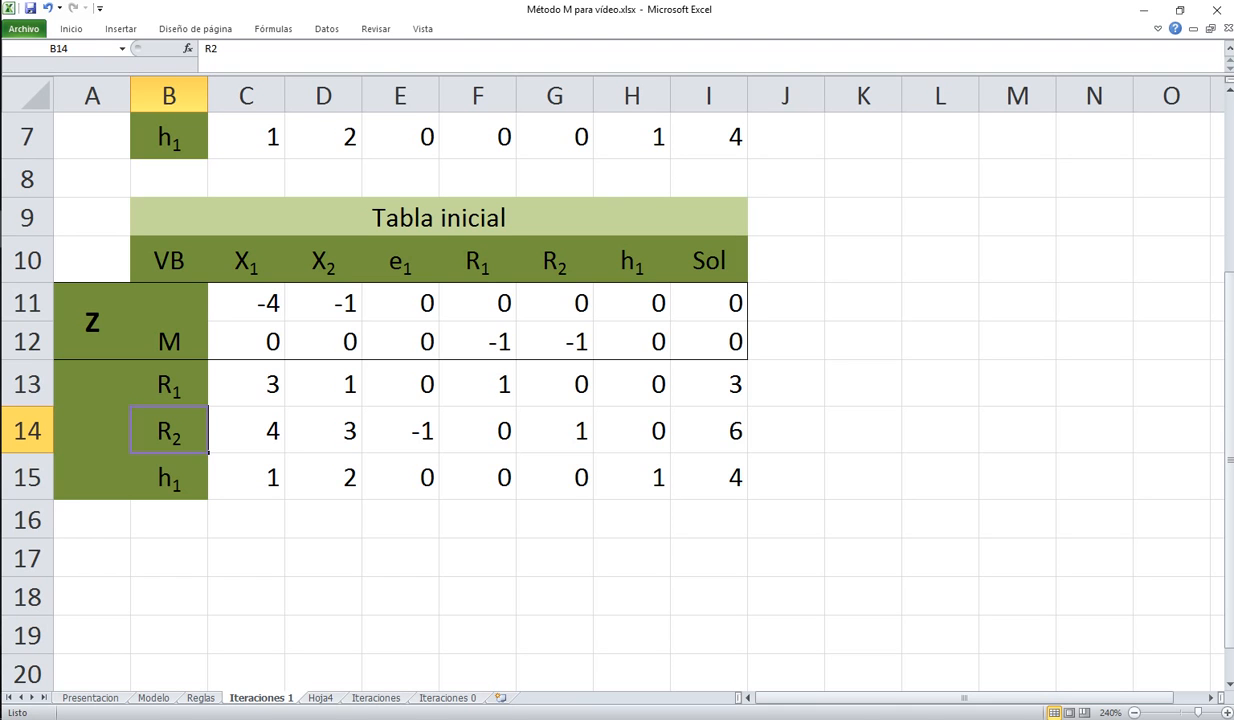
pyautogui.click(27, 384)
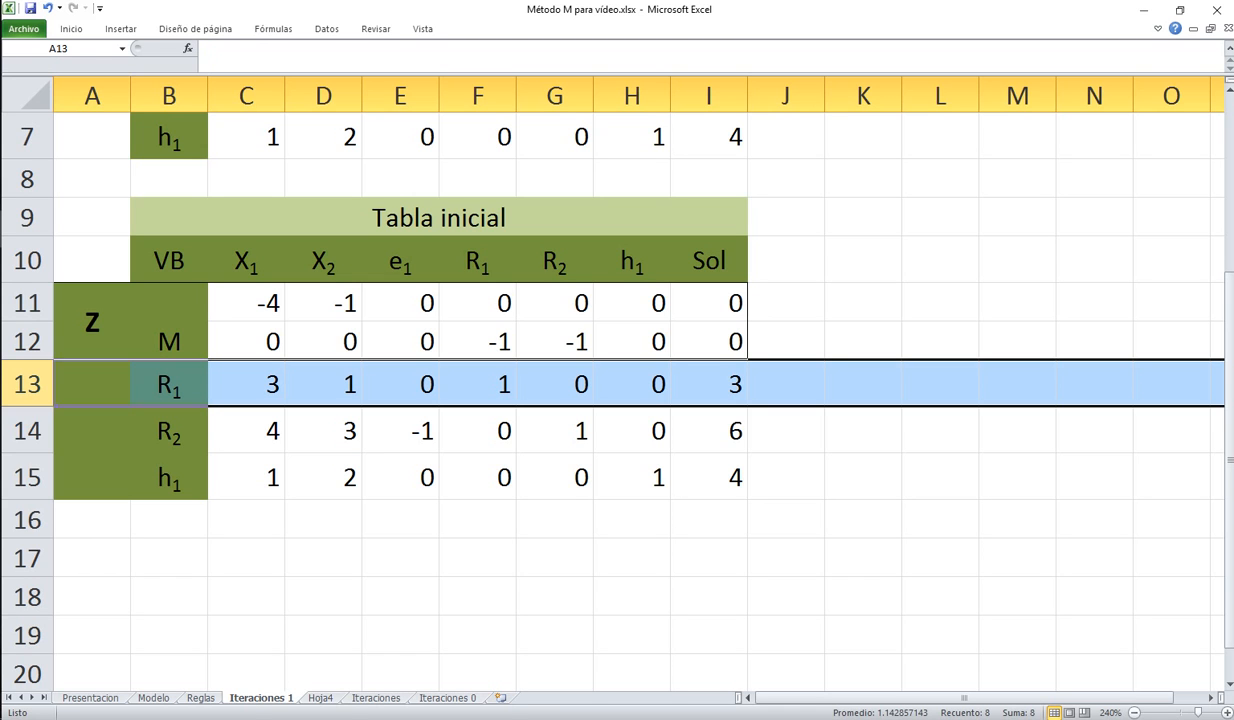
pyautogui.click(27, 431)
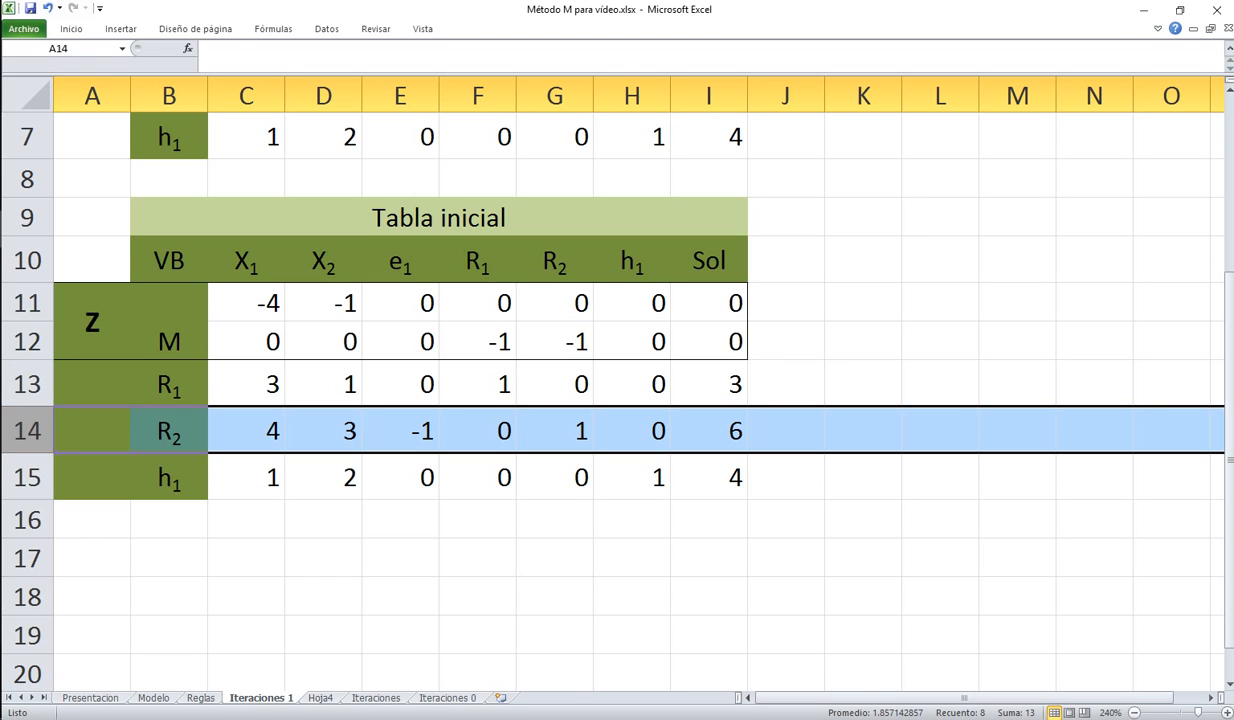
# Examine the M row's coefficients for the artificial variables R1 and R2, then its h1 and Sol entries
pyautogui.click(478, 342)
pyautogui.click(555, 342)
pyautogui.click(478, 342)
pyautogui.click(555, 342)
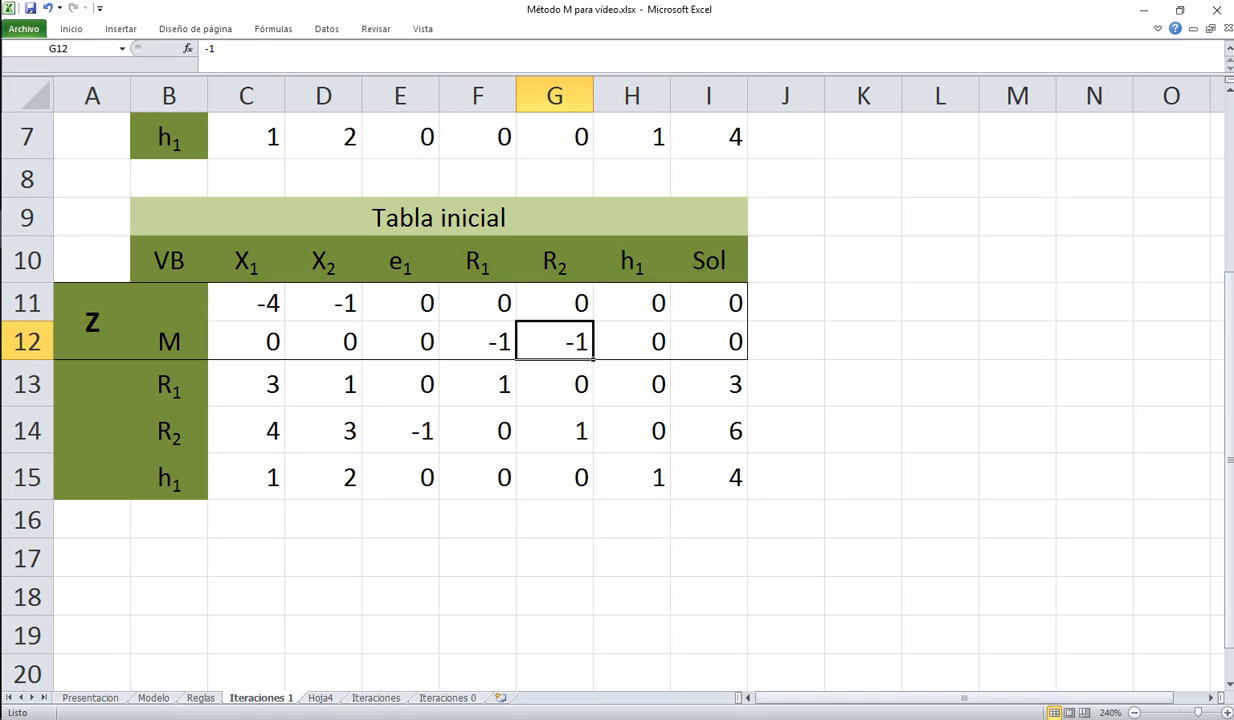
pyautogui.click(478, 342)
pyautogui.click(555, 342)
pyautogui.press('Right')
pyautogui.press('Right')
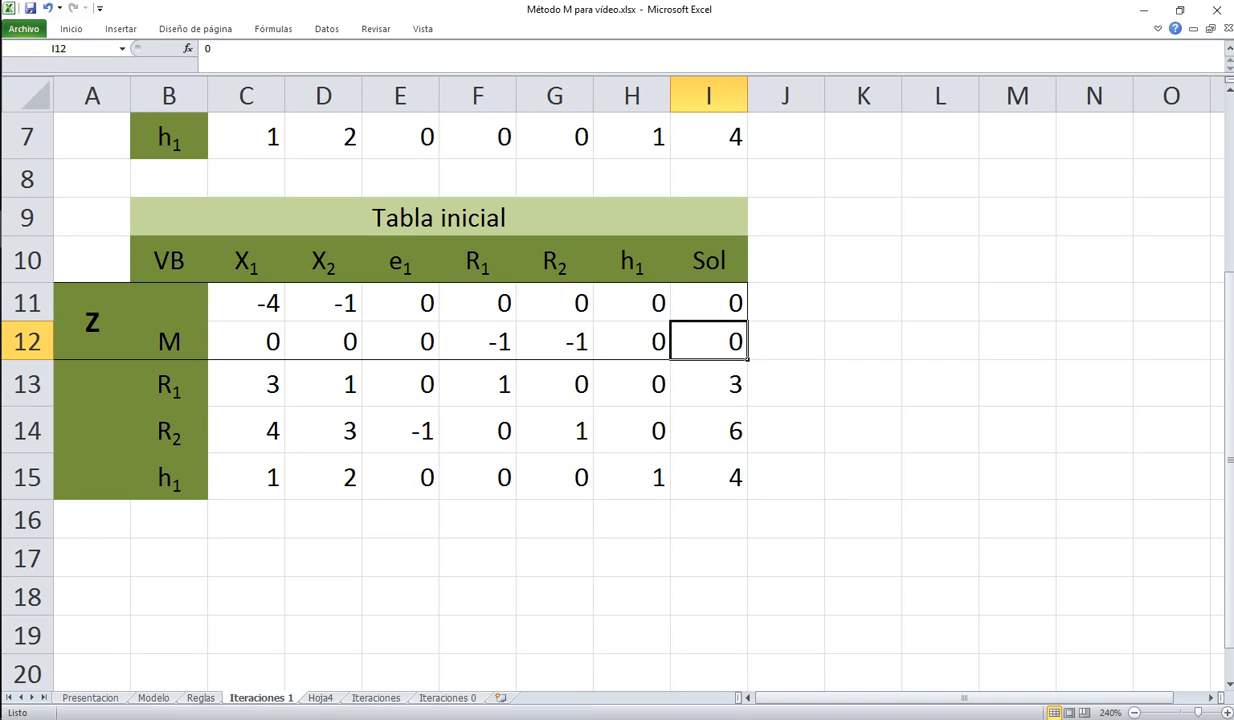
# Copy the split tableau A9:I15 and paste it below, starting at A17
pyautogui.moveTo(92, 217); pyautogui.dragTo(709, 477)
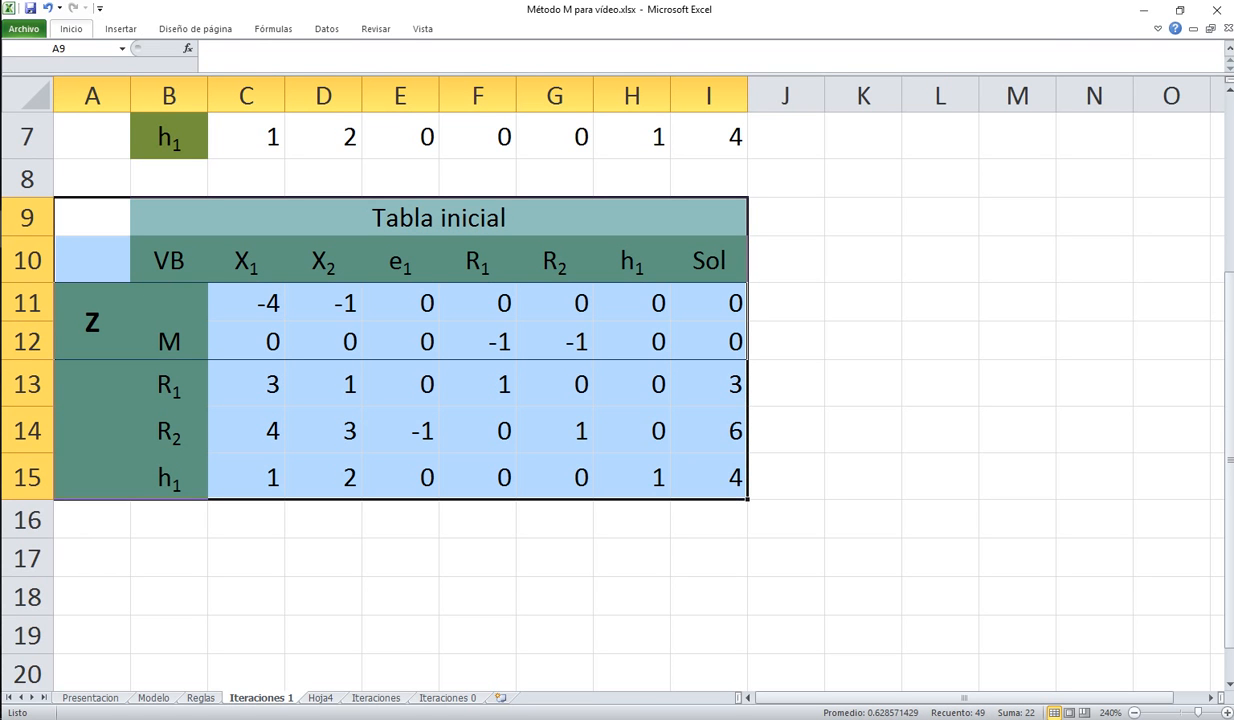
pyautogui.click(71, 28)
pyautogui.click(62, 65)
pyautogui.click(92, 558)
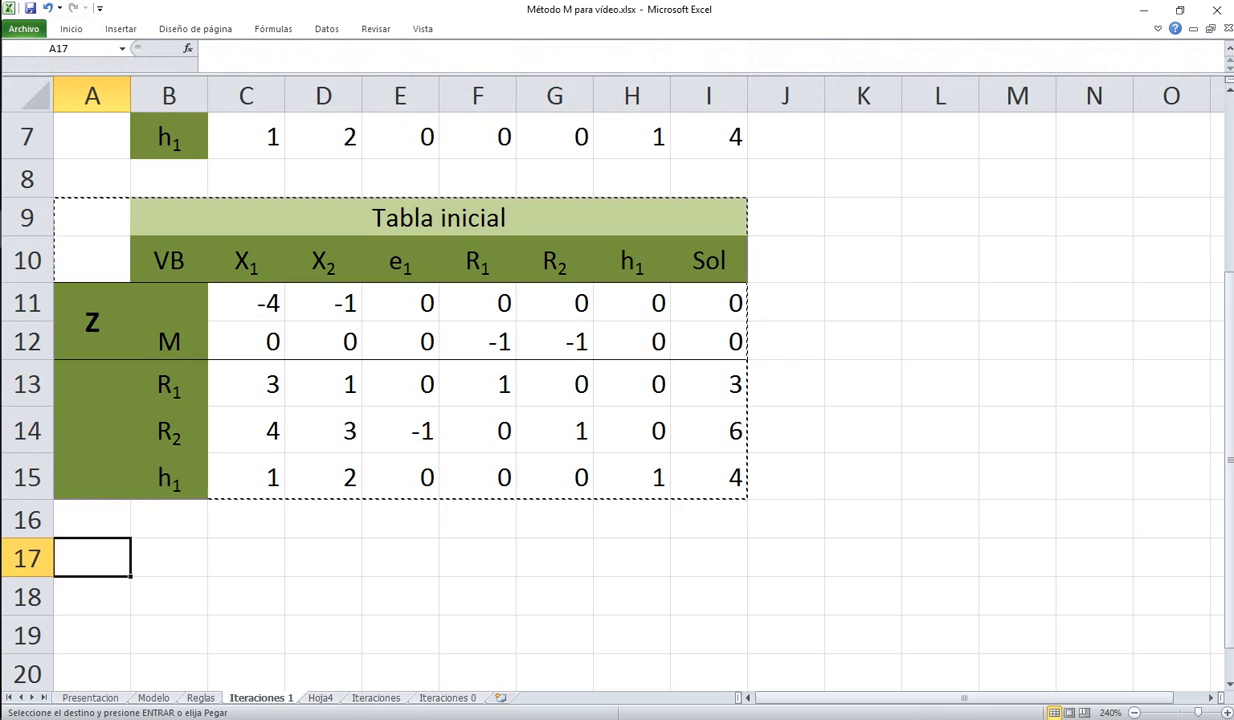
pyautogui.click(71, 28)
pyautogui.click(21, 58)
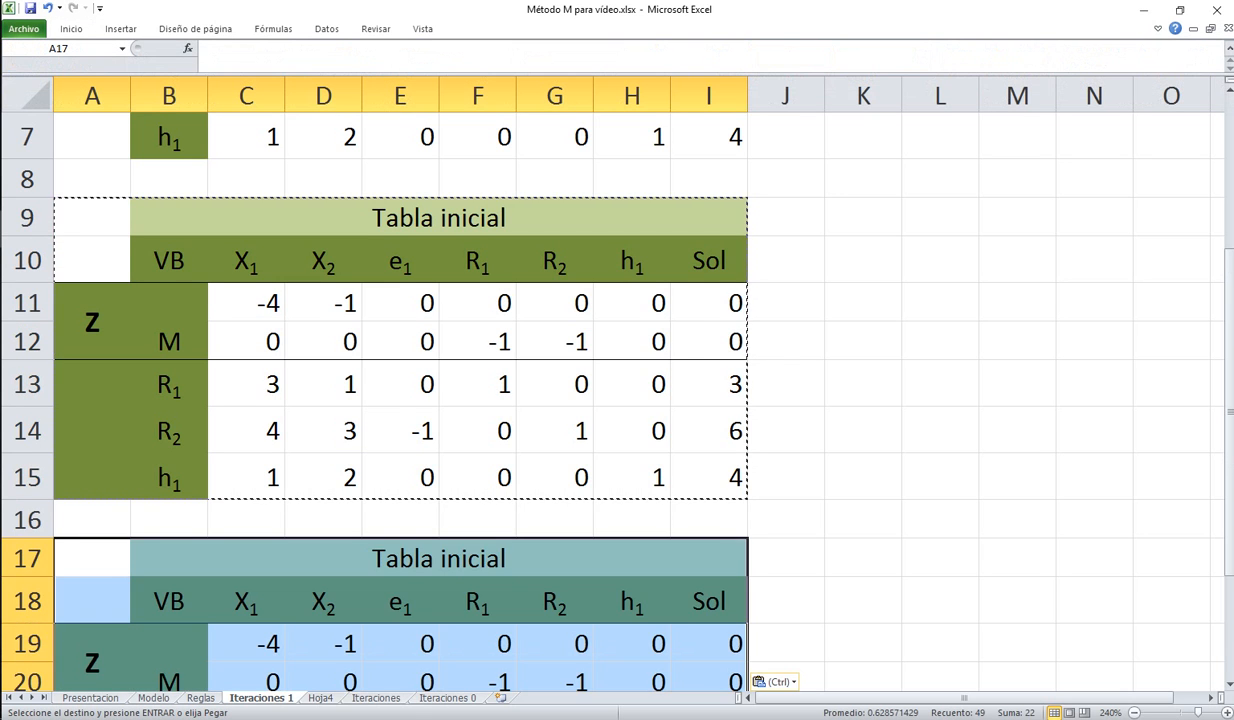
pyautogui.scroll(-3, 600, 400)
pyautogui.scroll(1, 600, 400)
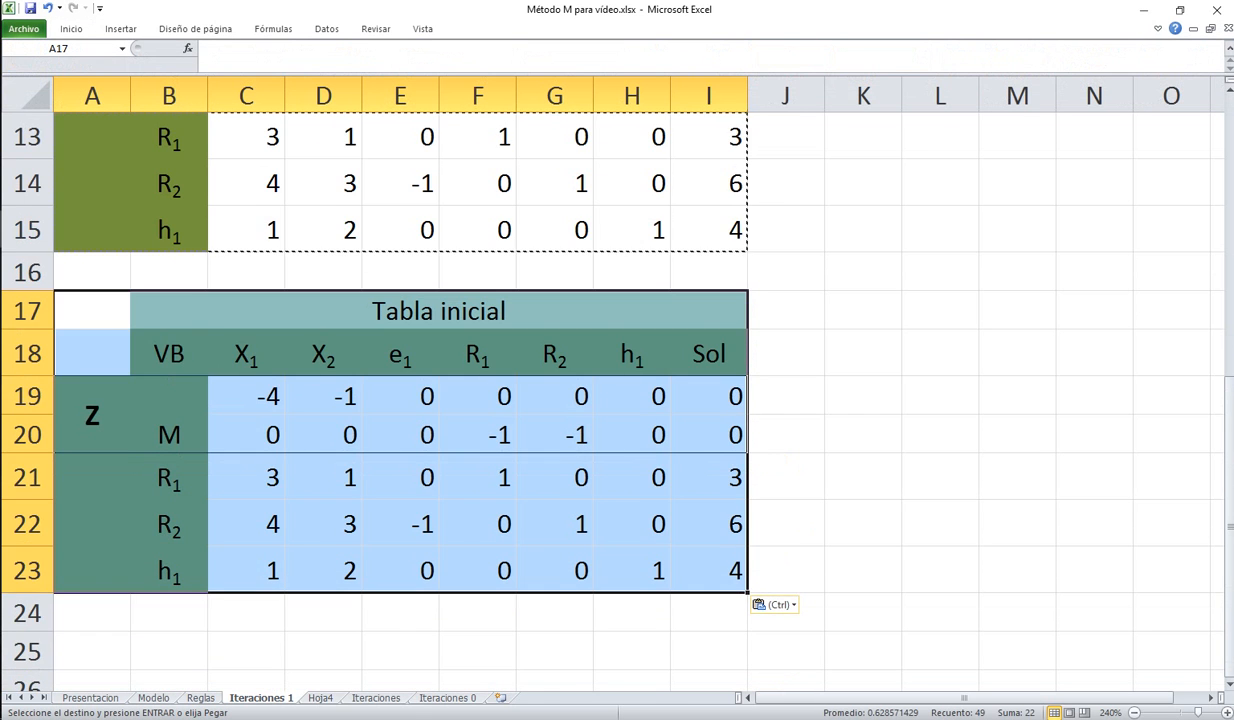
# Compute the copied tableau's M row by entering +C12+C13+C14 in C20 and filling the formula across to I20
pyautogui.scroll(1, 600, 400)
pyautogui.click(246, 558)
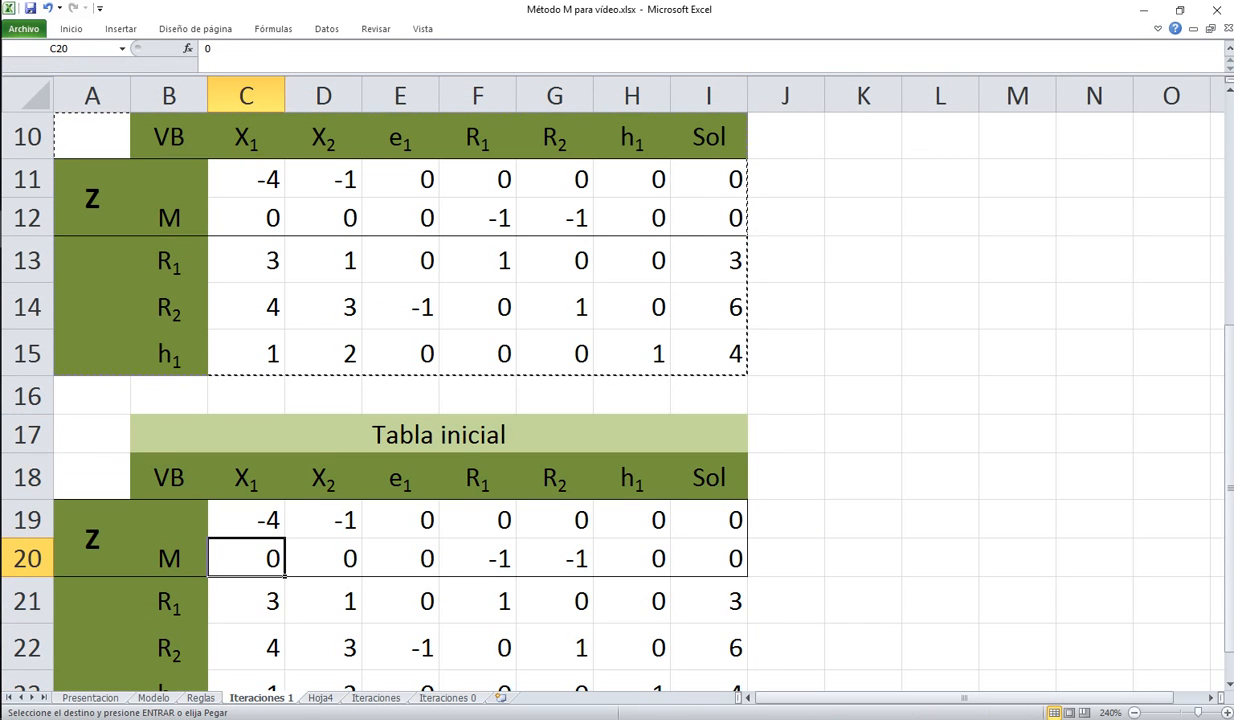
pyautogui.write('+')
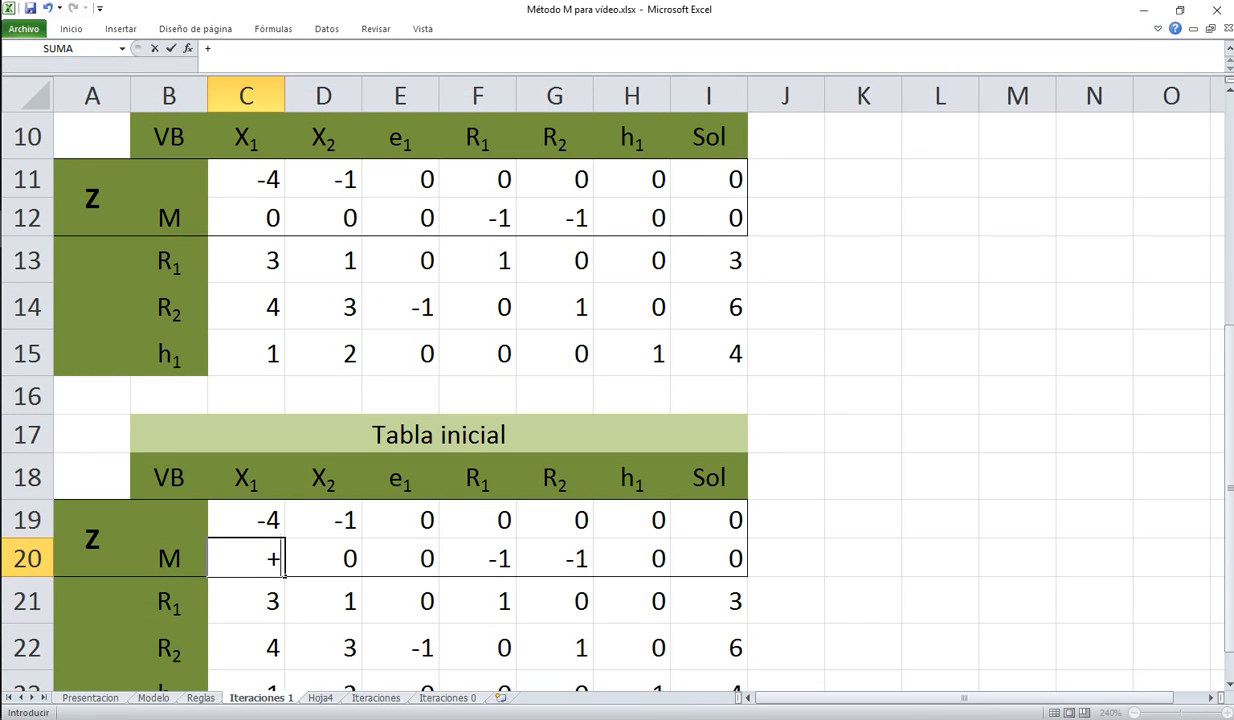
pyautogui.click(246, 218)
pyautogui.write('+')
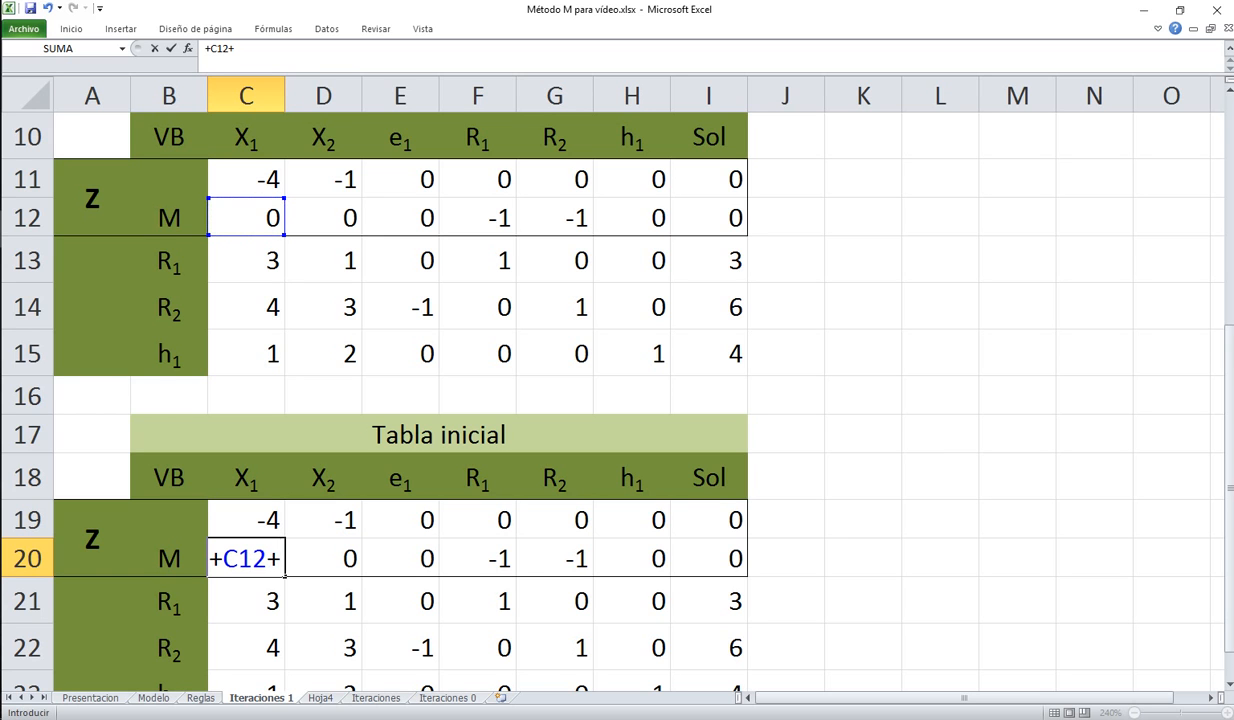
pyautogui.click(246, 260)
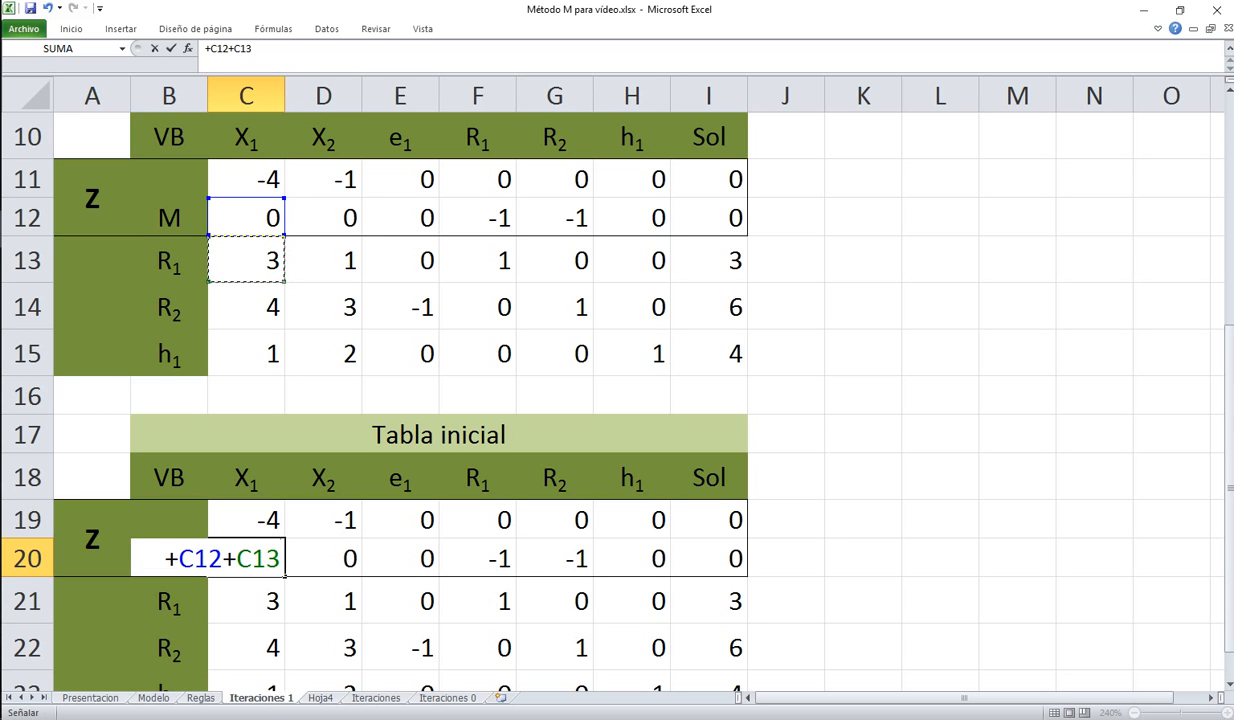
pyautogui.write('+')
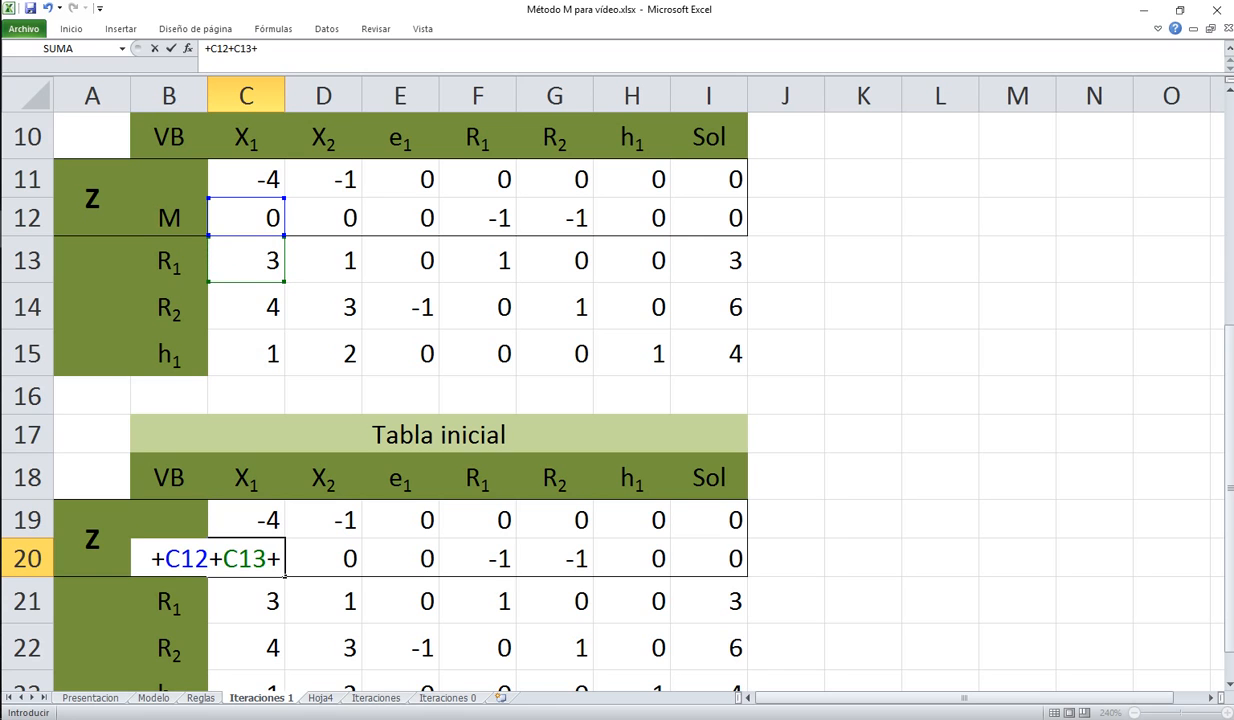
pyautogui.click(246, 307)
pyautogui.press('Return')
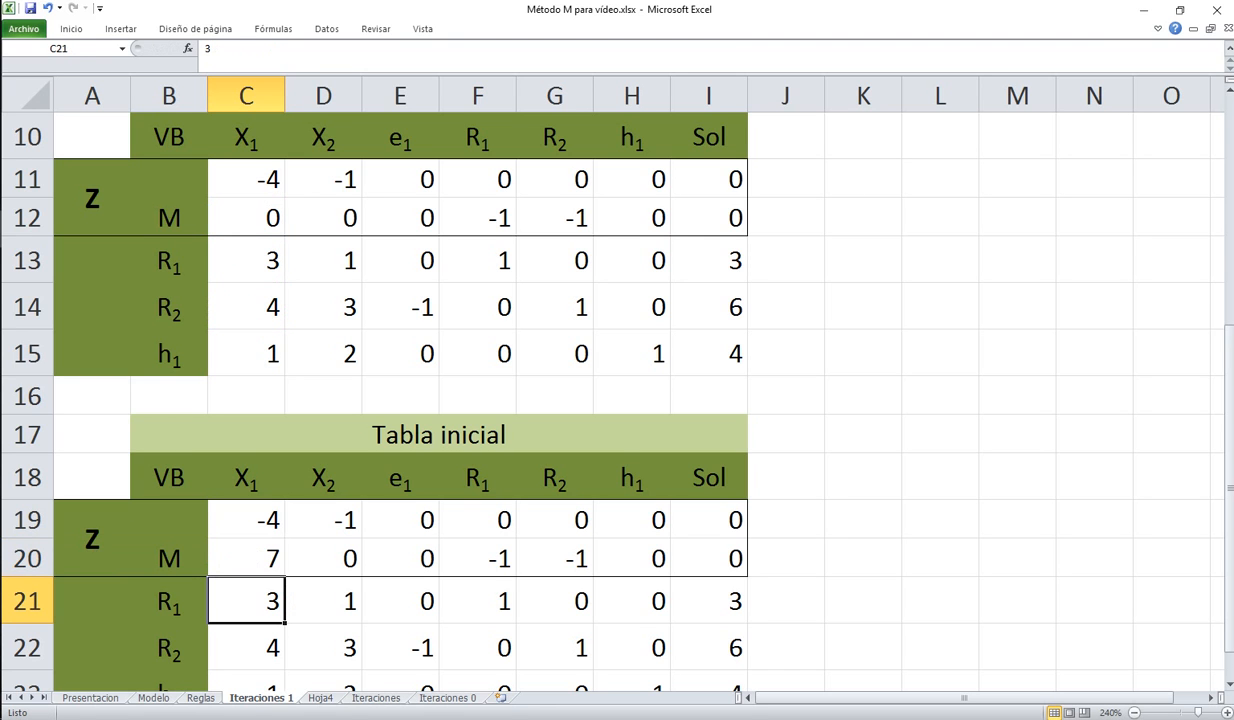
pyautogui.click(246, 558)
pyautogui.moveTo(285, 576); pyautogui.dragTo(745, 576)
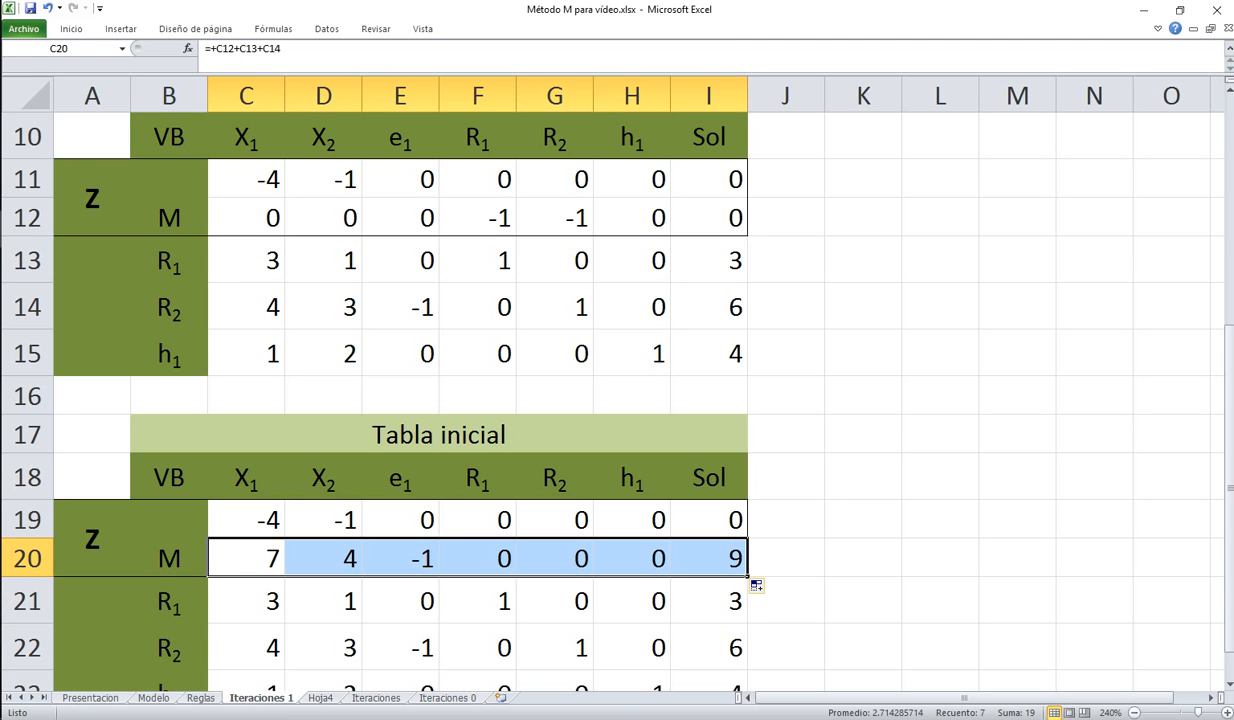
# Examine the copied tableau's M row label and the X1 and X2 coefficients of its two Z rows
pyautogui.click(786, 519)
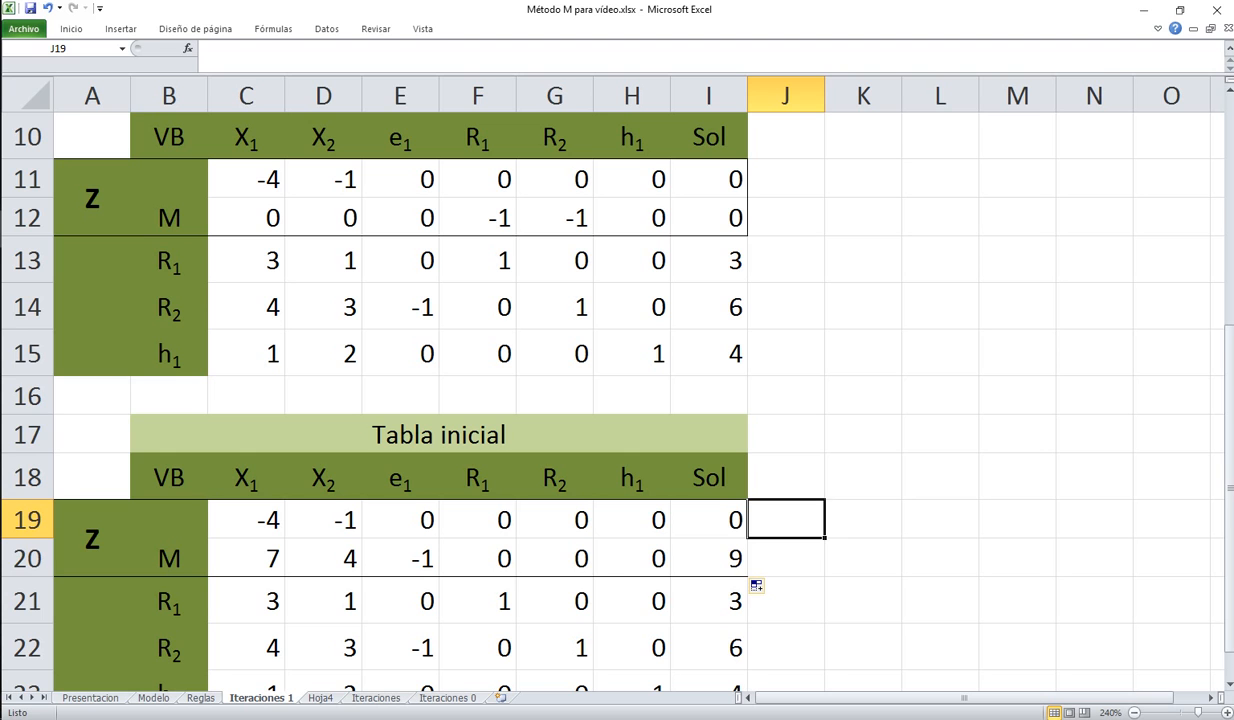
pyautogui.press('Return')
pyautogui.press('Left')
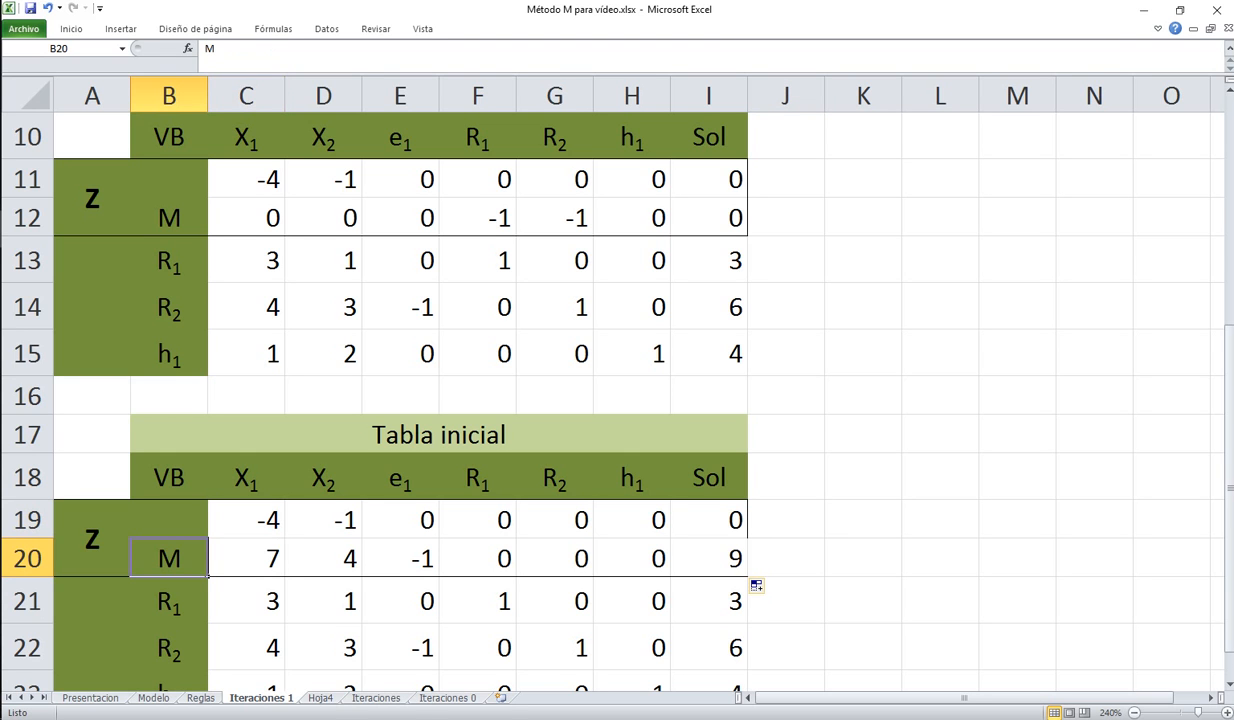
pyautogui.press('Right')
pyautogui.press('Right')
pyautogui.press('Up')
pyautogui.press('Down')
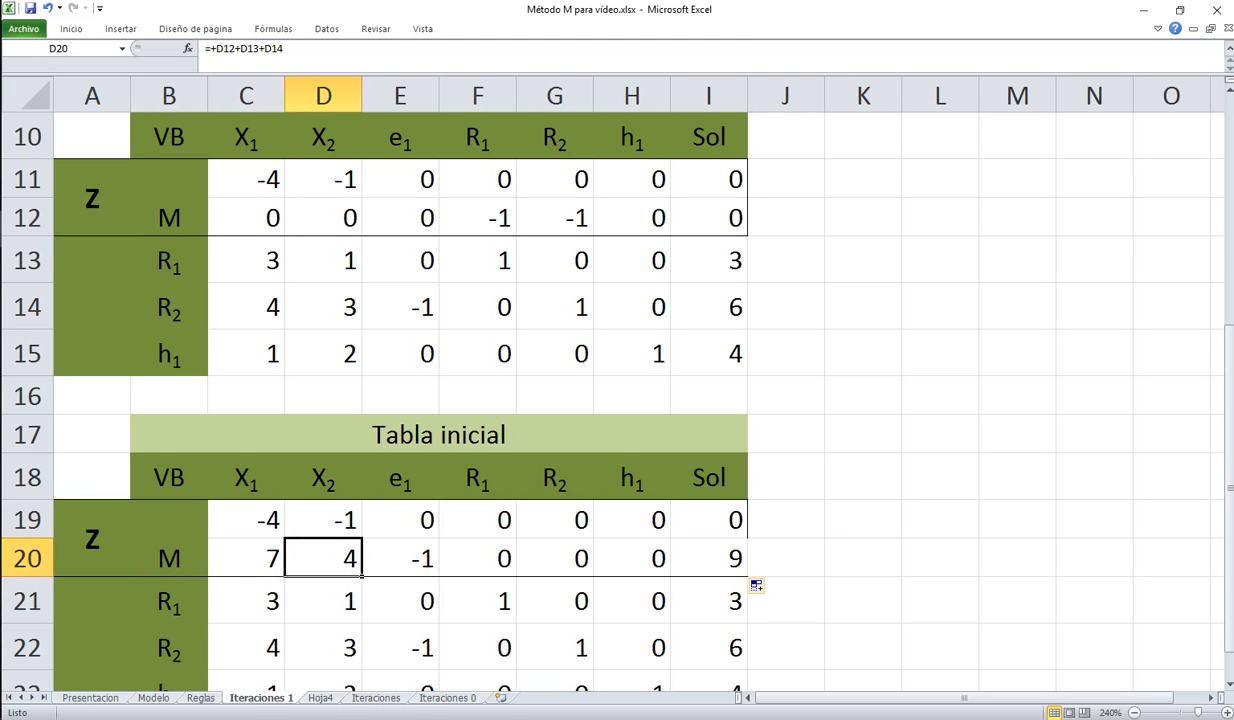
pyautogui.press('Left')
pyautogui.press('Left')
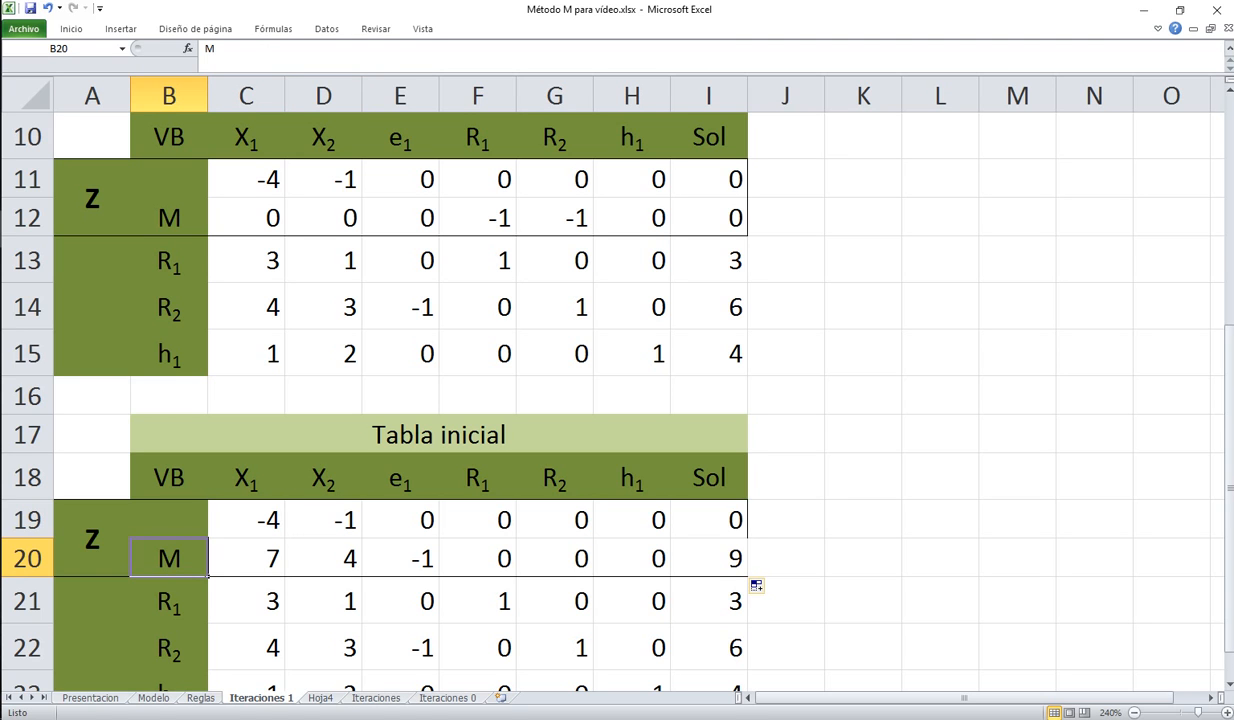
# Compare the constant Z row with the M row across the remaining columns, from e1 through Sol
pyautogui.press('Up')
pyautogui.press('Right')
pyautogui.press('Right')
pyautogui.press('Right')
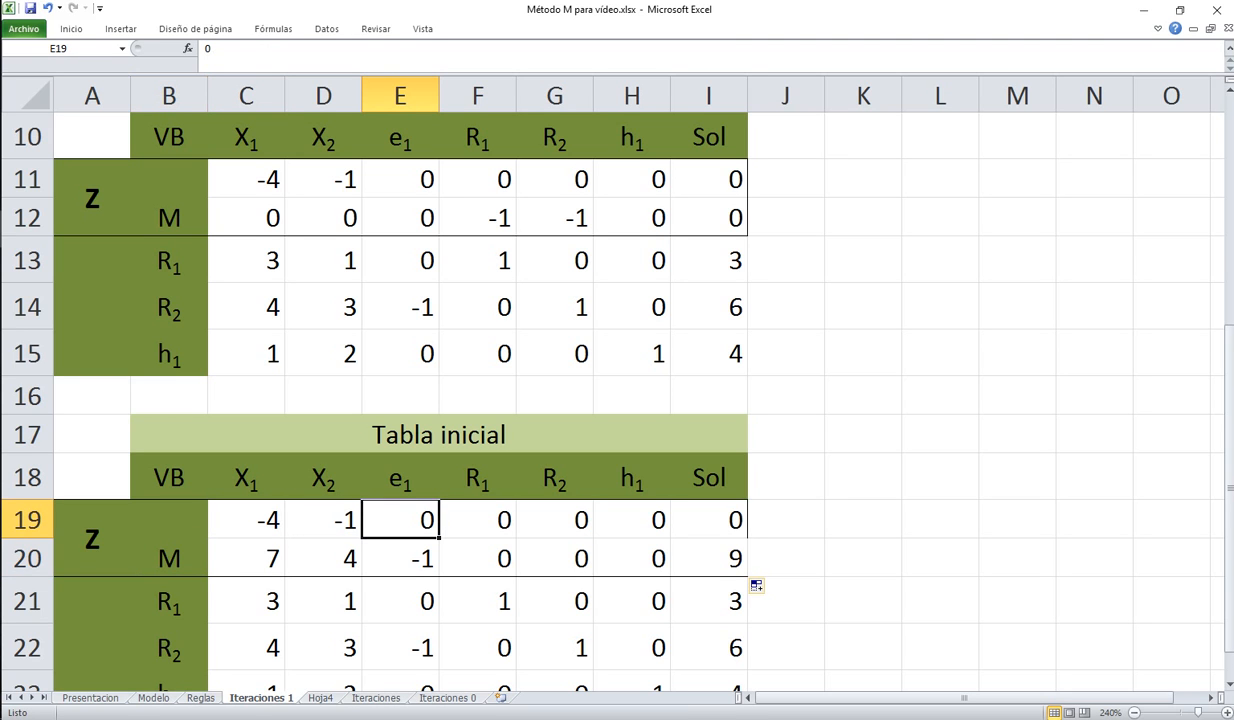
pyautogui.press('Down')
pyautogui.press('Up')
pyautogui.press('Right')
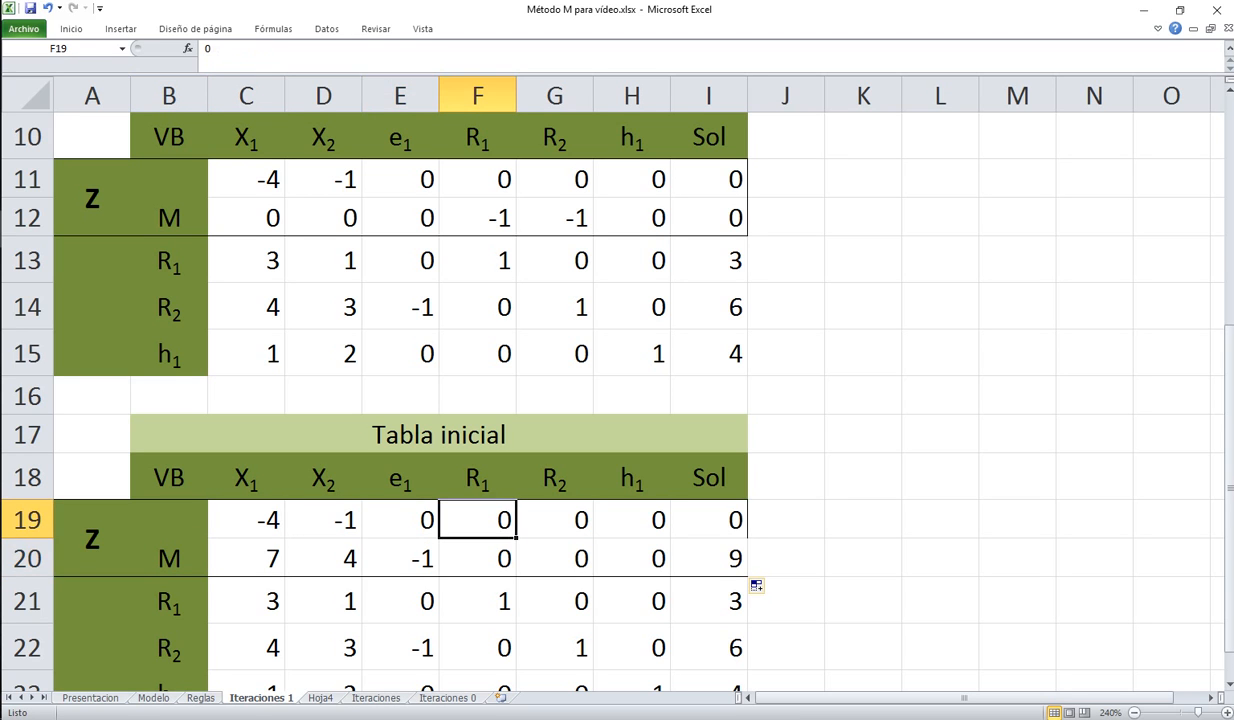
pyautogui.moveTo(632, 520); pyautogui.dragTo(632, 558)
pyautogui.click(709, 520)
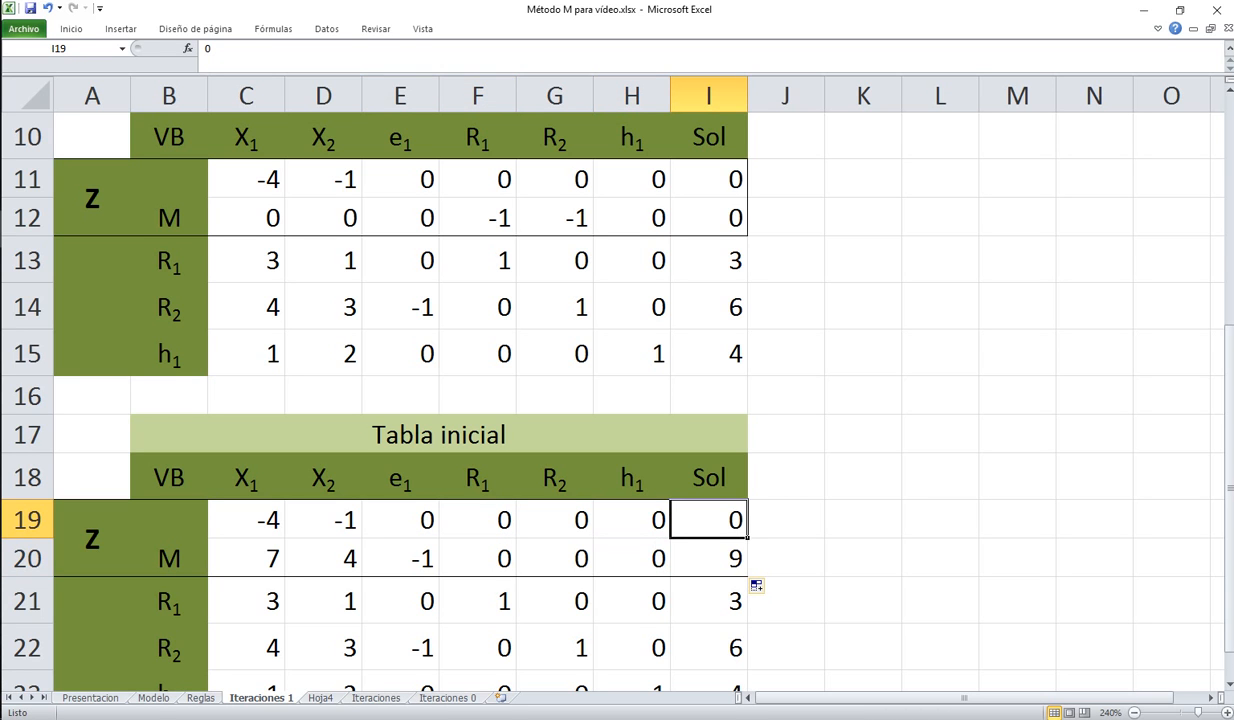
pyautogui.click(709, 558)
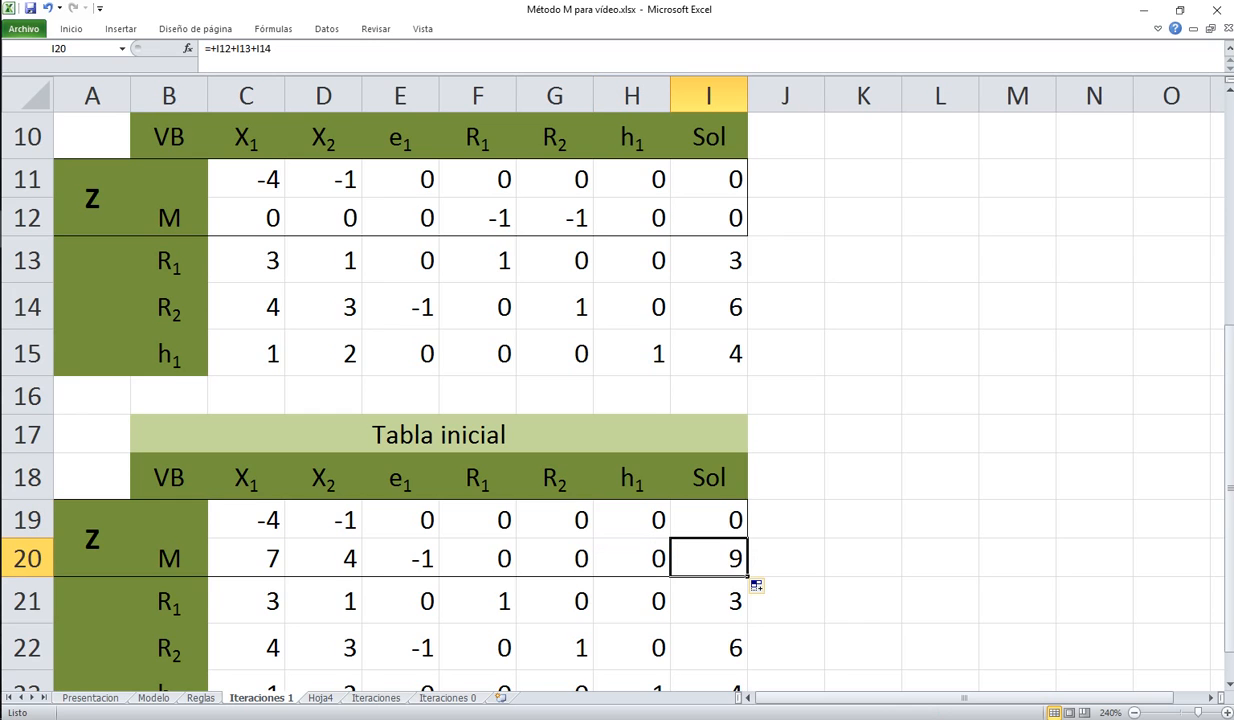
# Merge and center the blank cells A17:A18 and fill them with a light olive green
pyautogui.scroll(-1, 617, 400)
pyautogui.moveTo(92, 311); pyautogui.dragTo(92, 354)
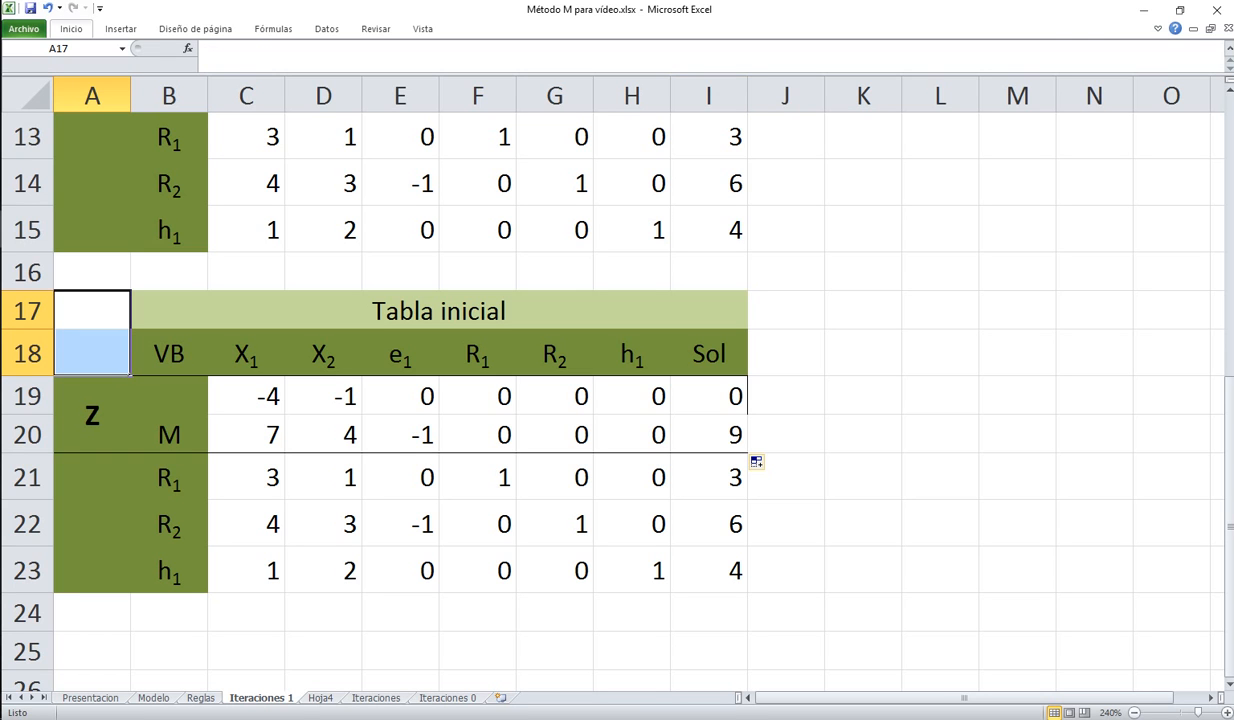
pyautogui.click(71, 28)
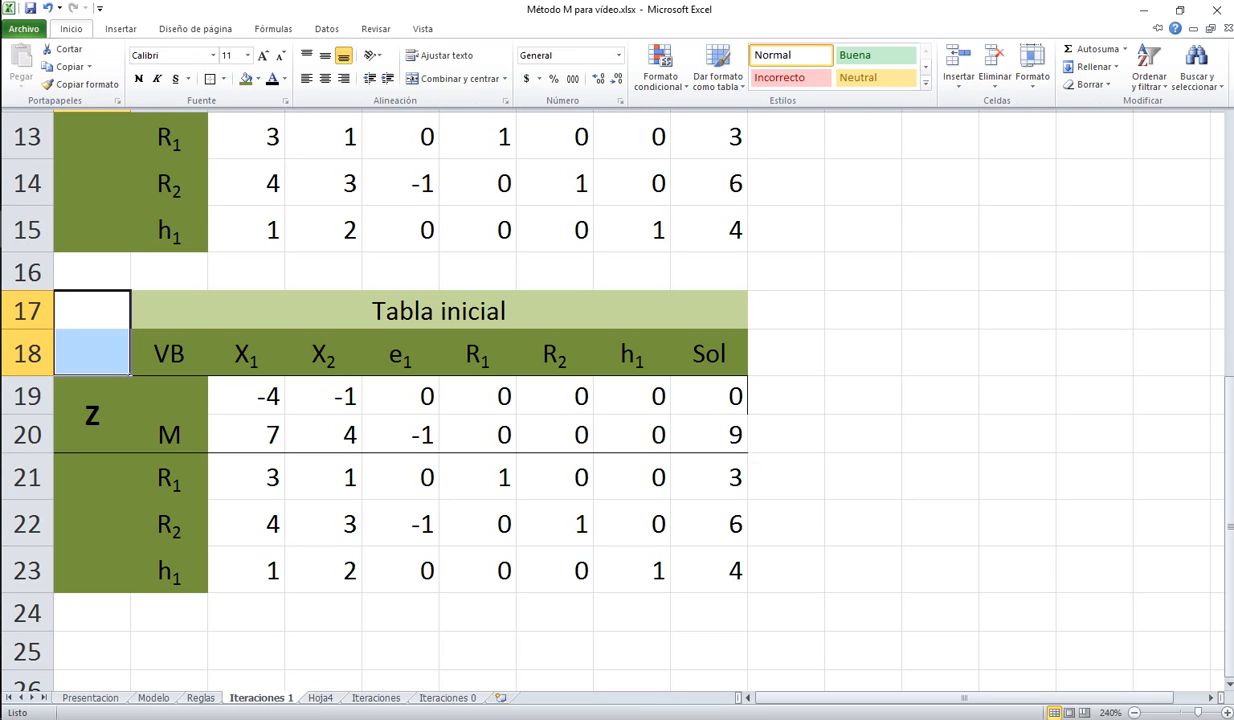
pyautogui.click(455, 78)
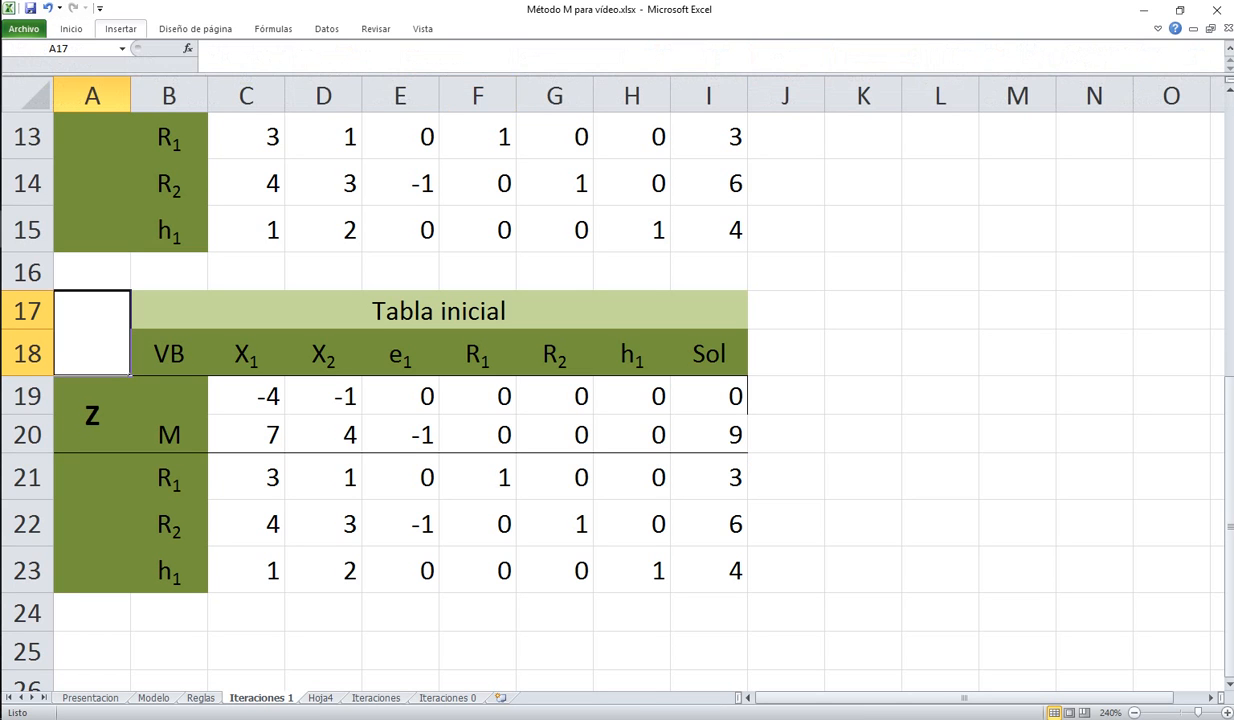
pyautogui.click(71, 28)
pyautogui.click(258, 79)
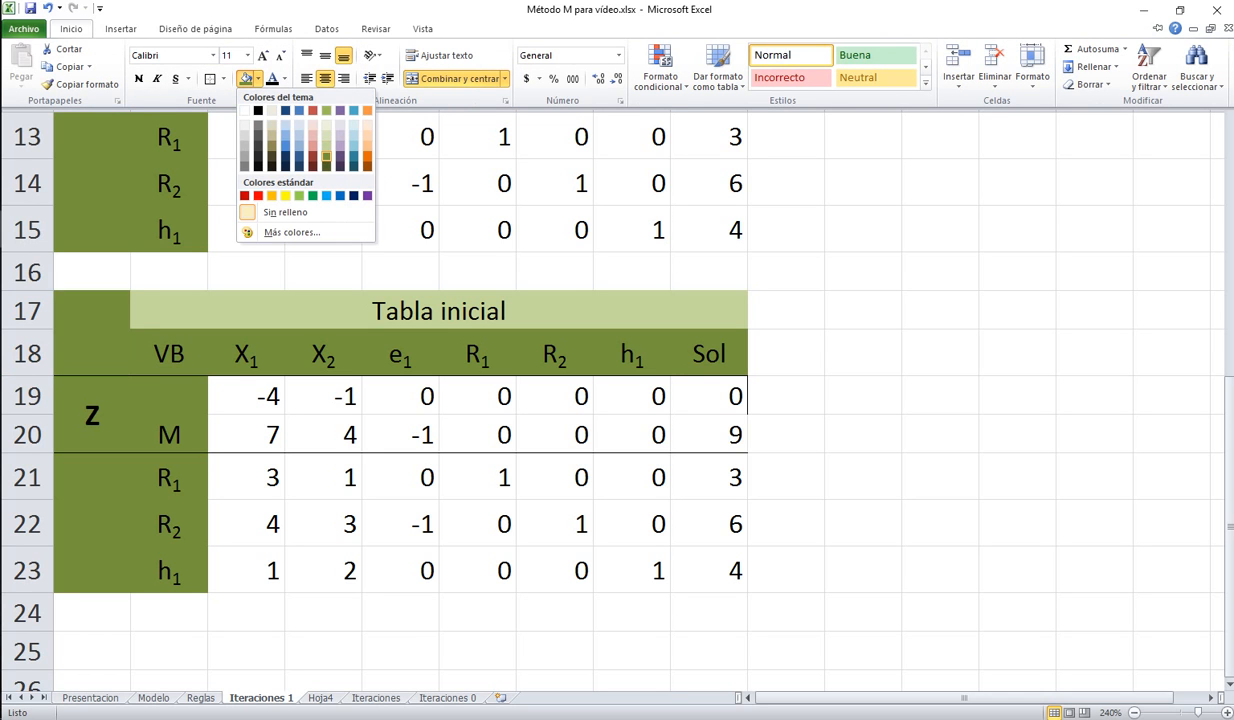
pyautogui.click(325, 140)
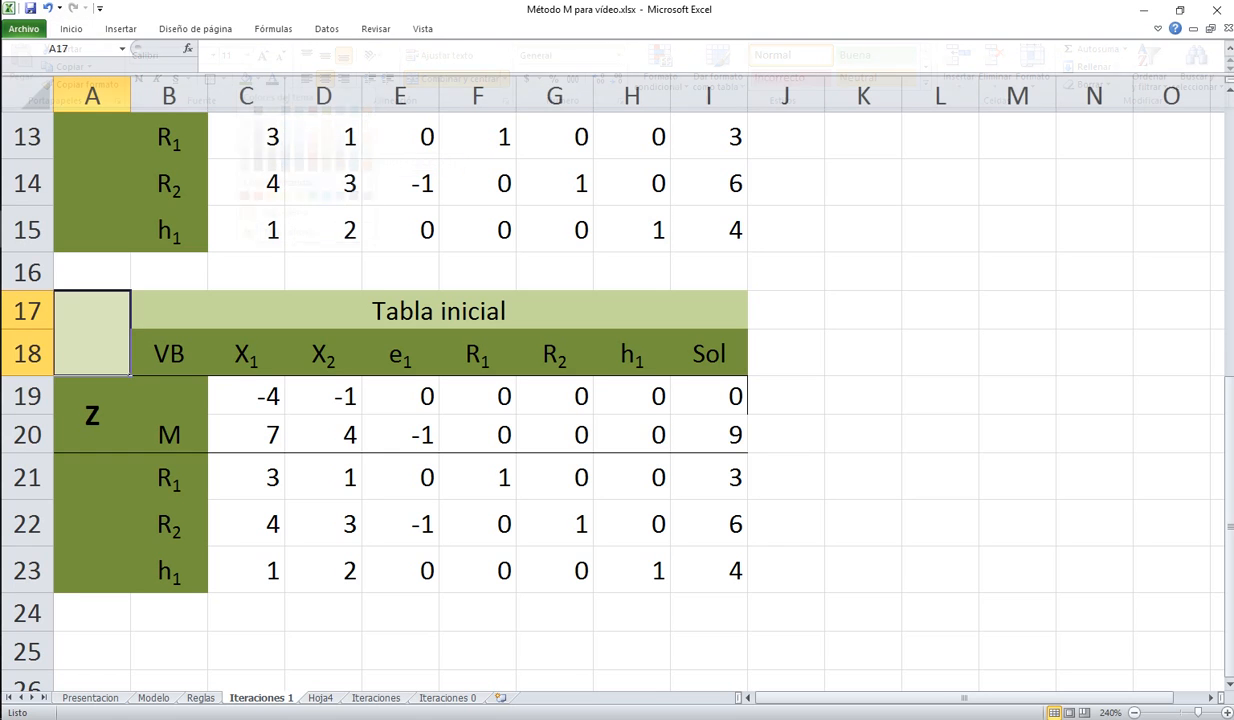
# Enter 0 in the merged cell A17 and align it to the vertical middle
pyautogui.write('0')
pyautogui.hotkey('ctrl', 'Return')
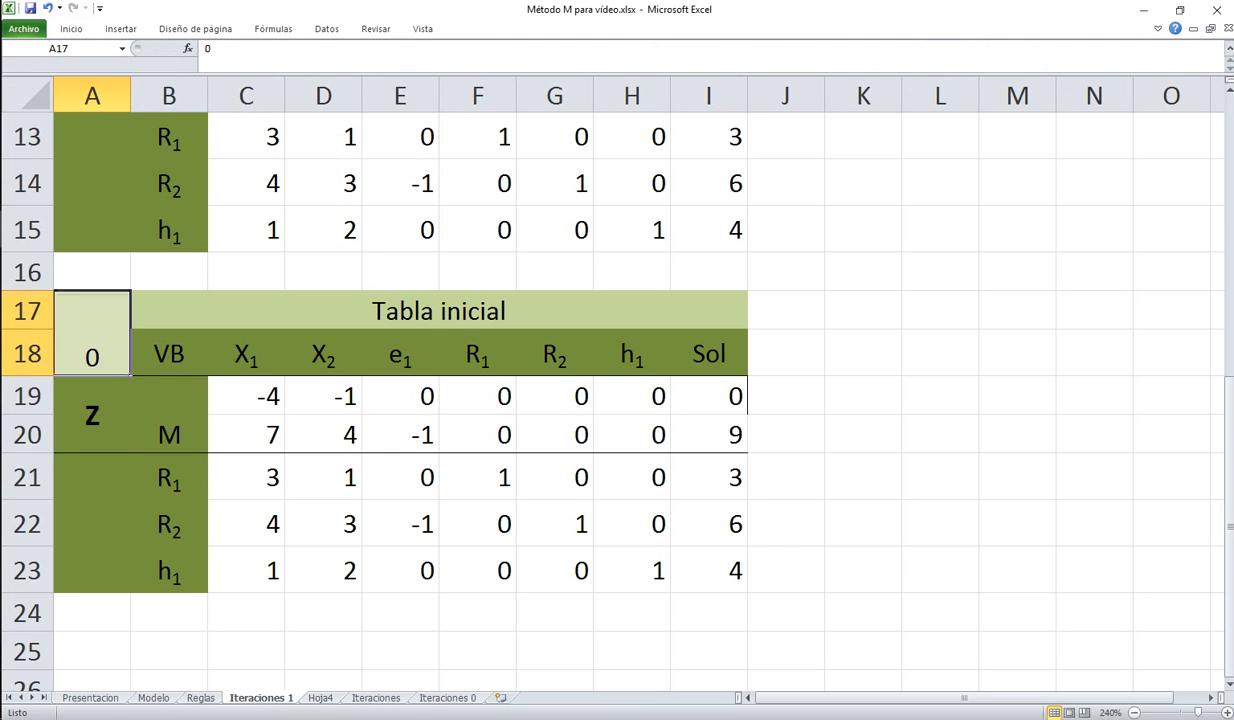
pyautogui.click(71, 28)
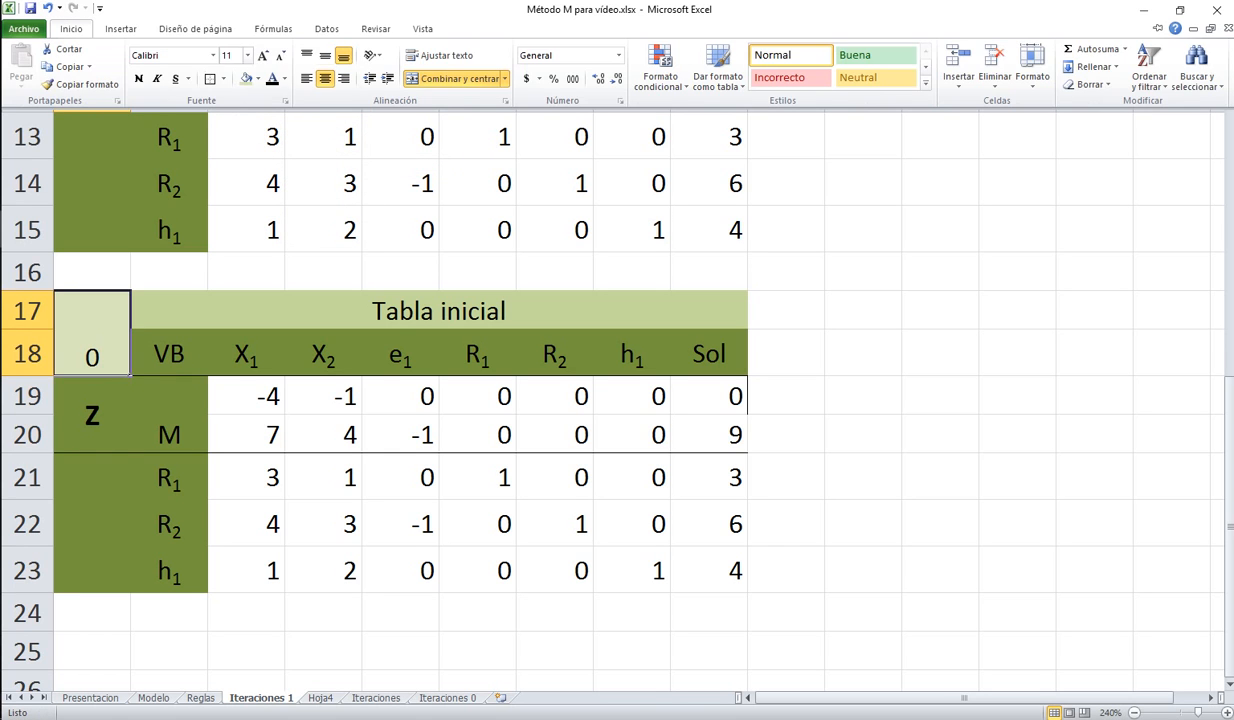
pyautogui.press('F2')
pyautogui.moveTo(212, 48); pyautogui.dragTo(203, 48)
pyautogui.click(71, 28)
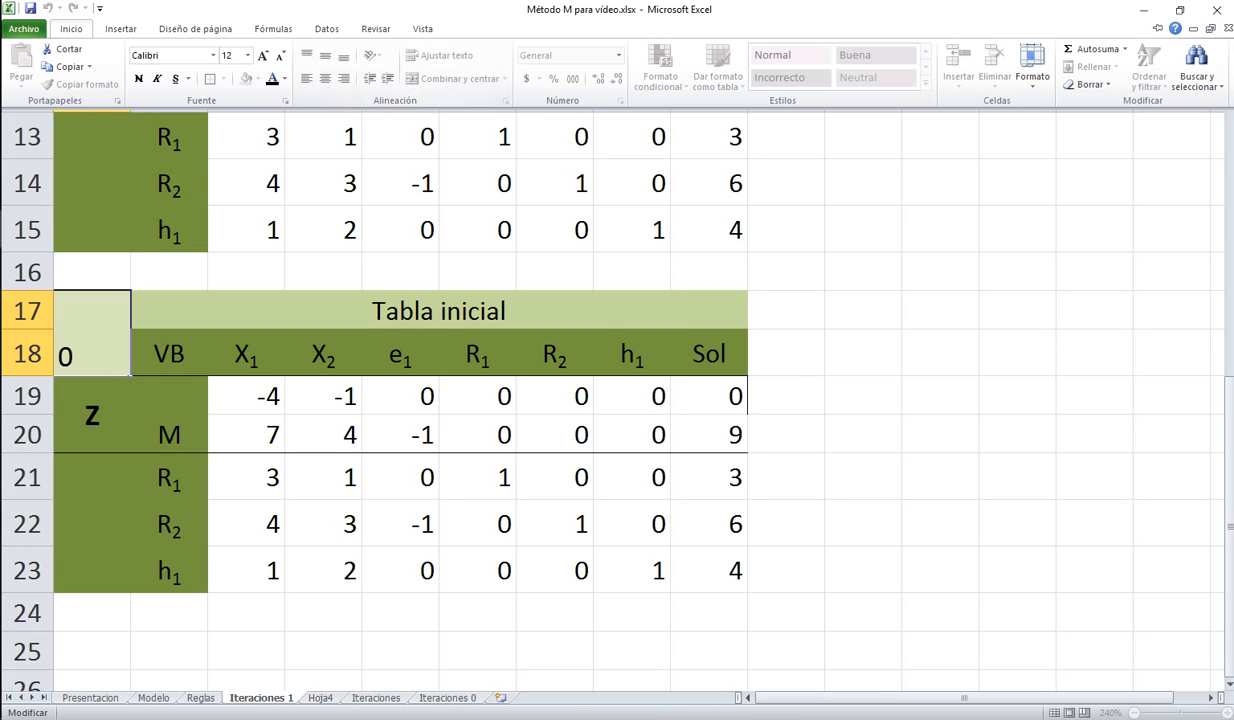
pyautogui.click(98, 345)
pyautogui.click(169, 272)
pyautogui.click(92, 335)
pyautogui.click(71, 29)
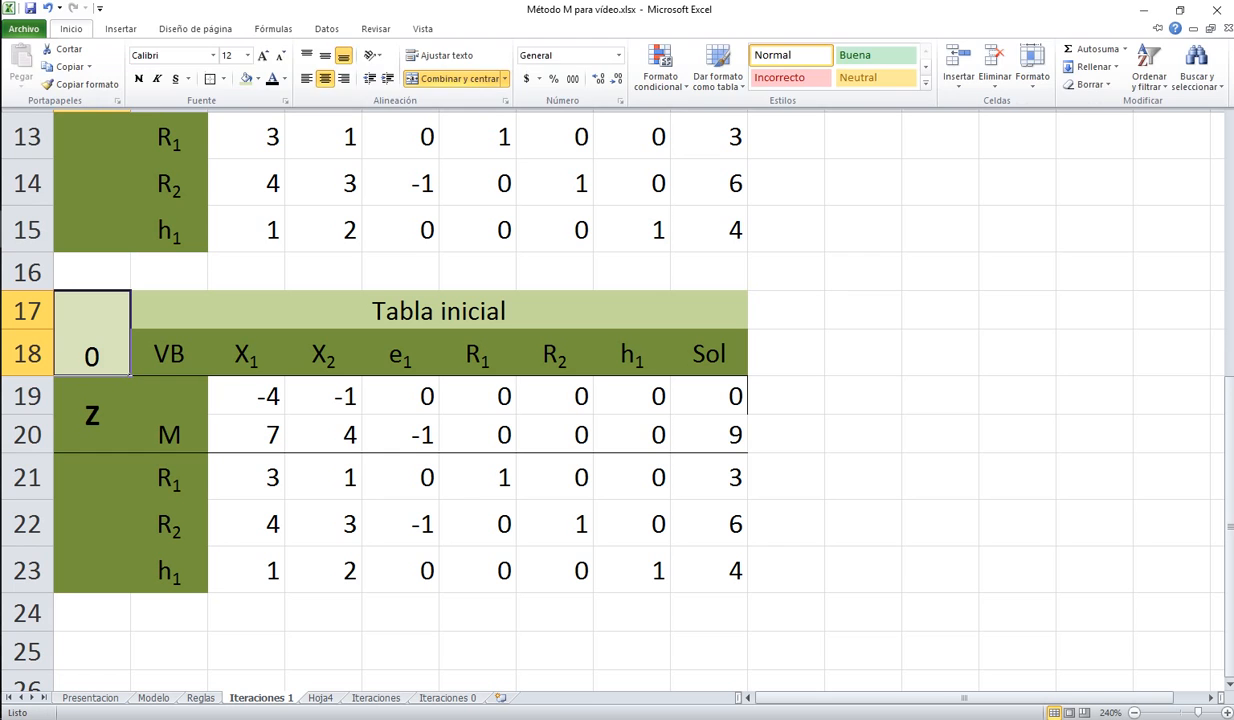
pyautogui.click(331, 54)
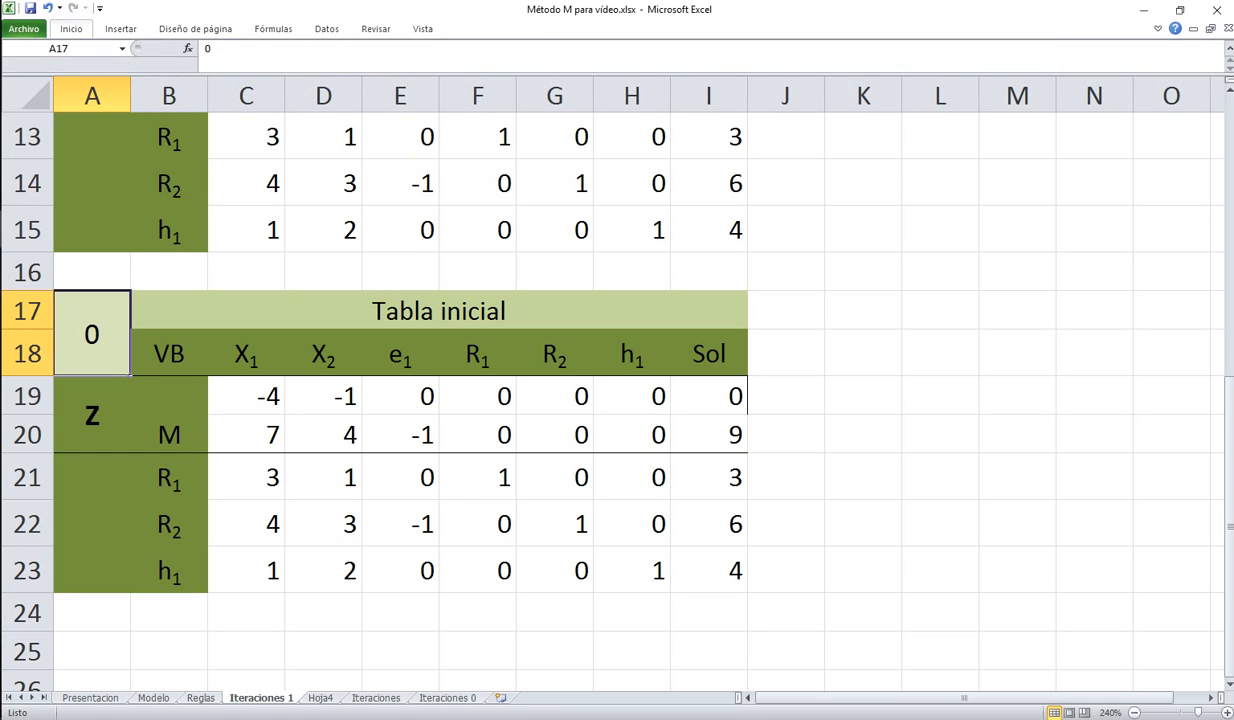
# Increase the font size of the 0 in the merged cell A17 by two increments
pyautogui.click(71, 29)
pyautogui.click(263, 55)
pyautogui.click(263, 55)
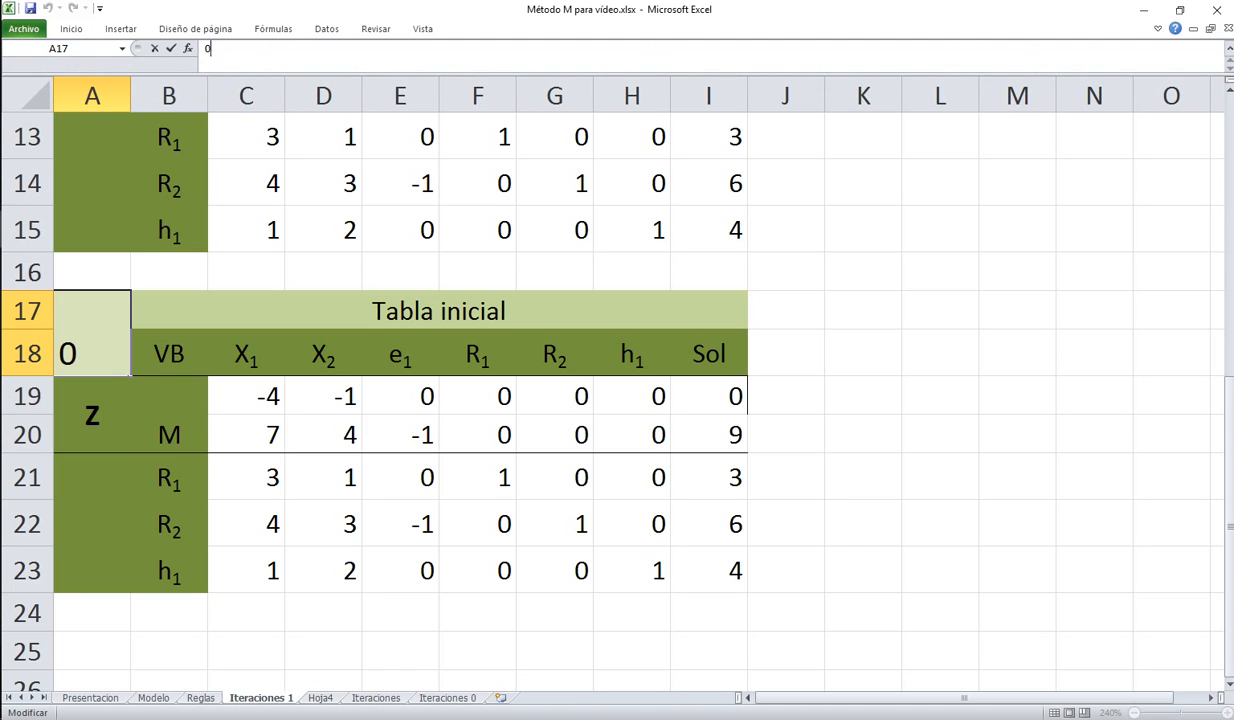
pyautogui.press('Return')
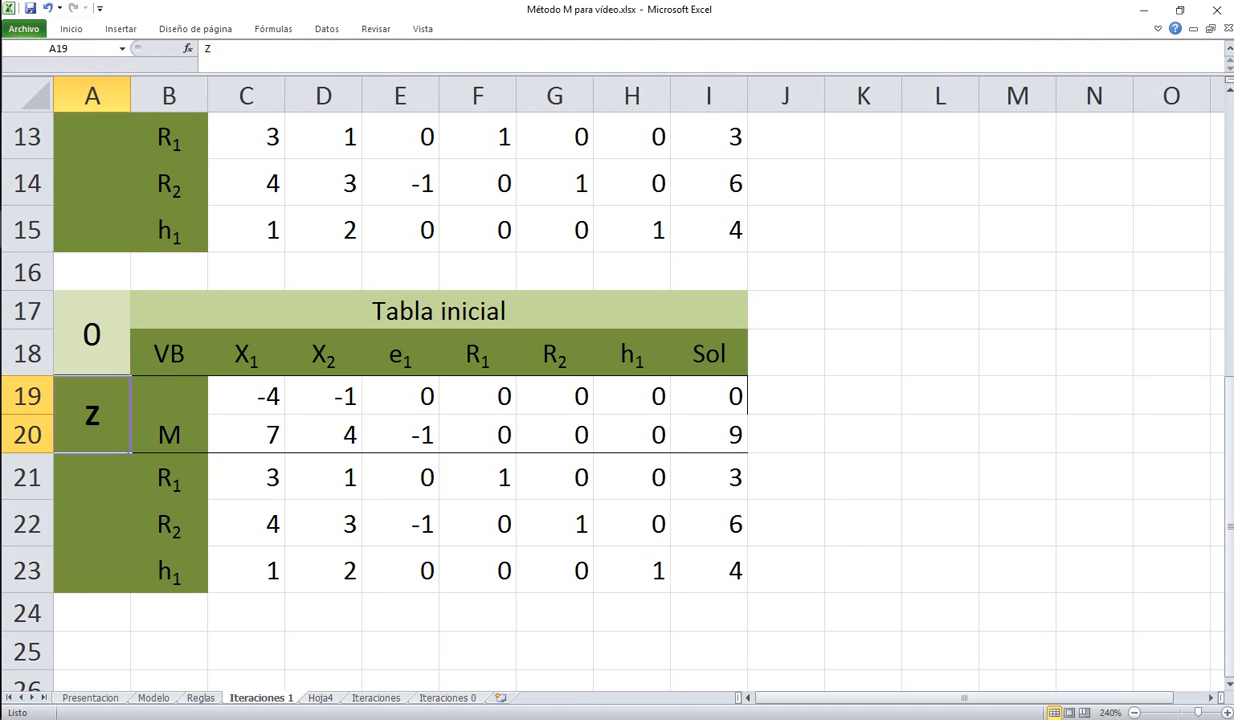
# Examine the M row's X1, X2, e1 and Sol entries to identify the entering variable's column
pyautogui.press('Up')
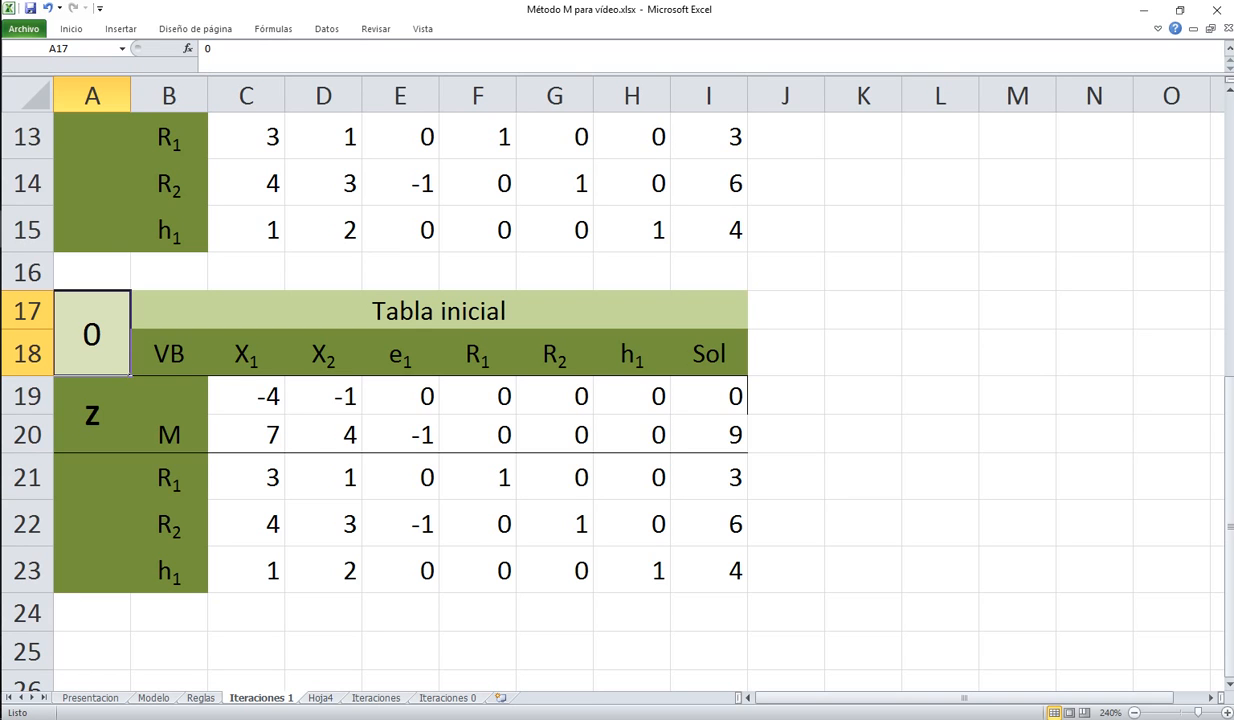
pyautogui.click(246, 435)
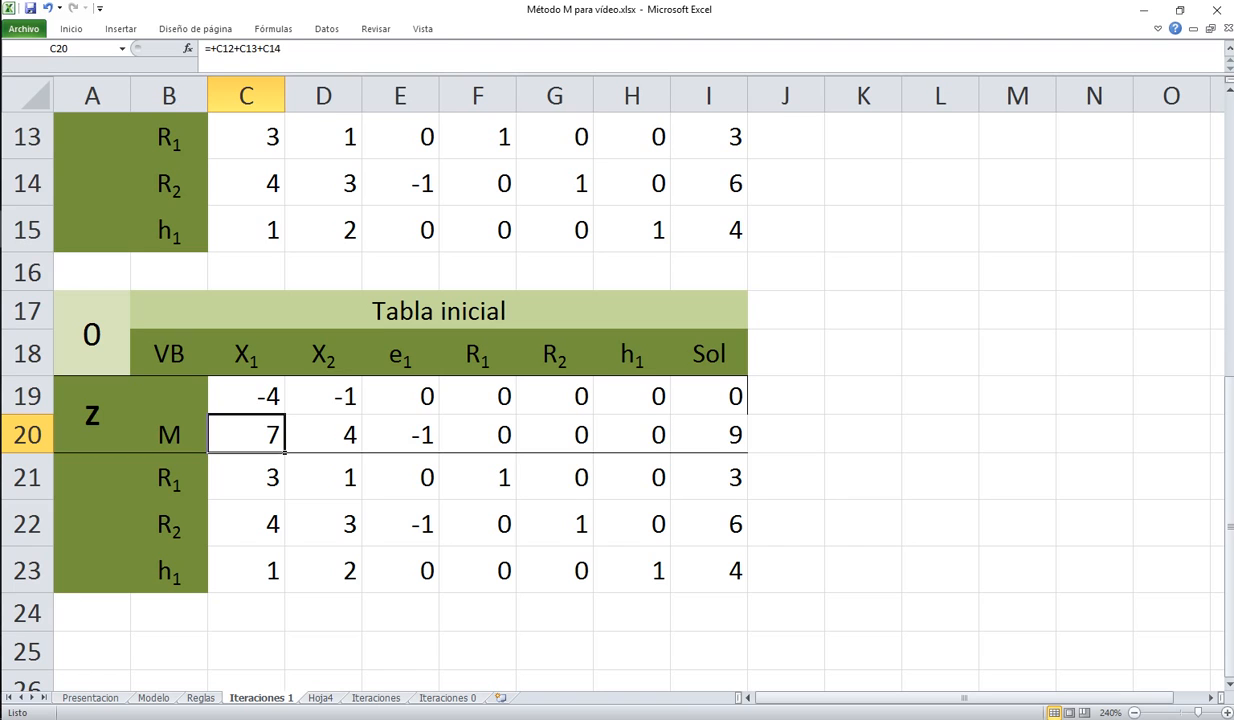
pyautogui.click(323, 435)
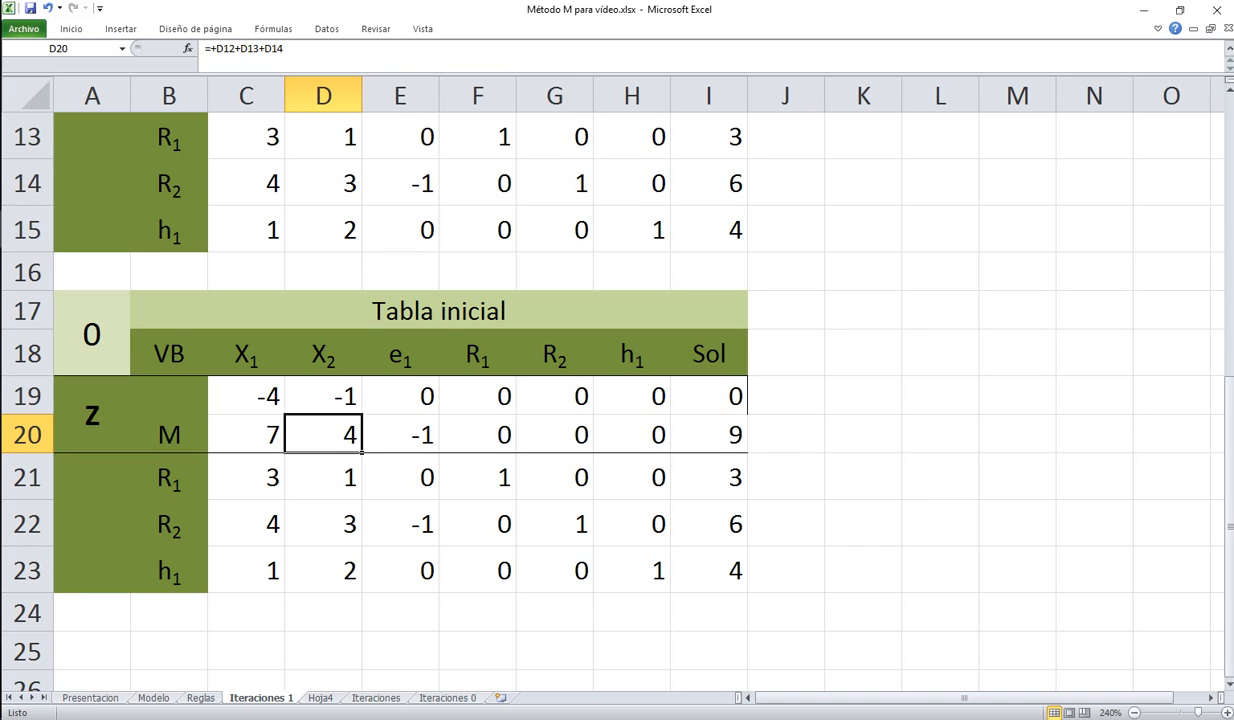
pyautogui.click(400, 435)
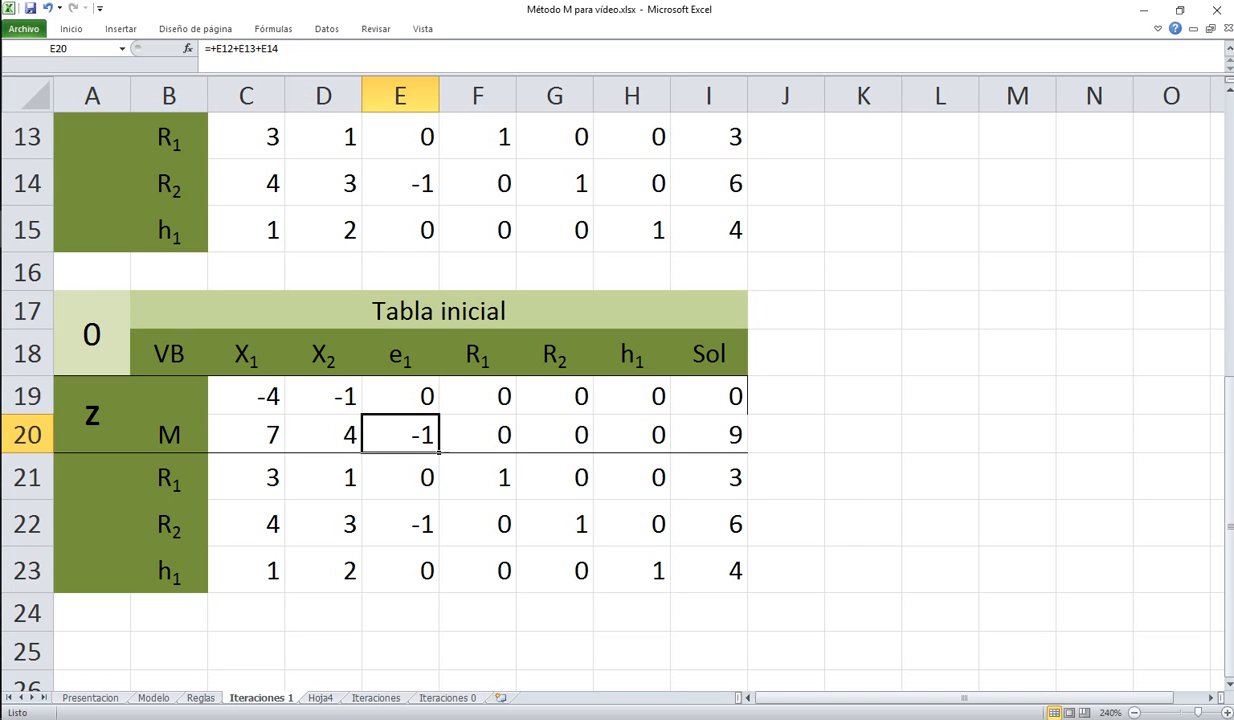
pyautogui.click(709, 435)
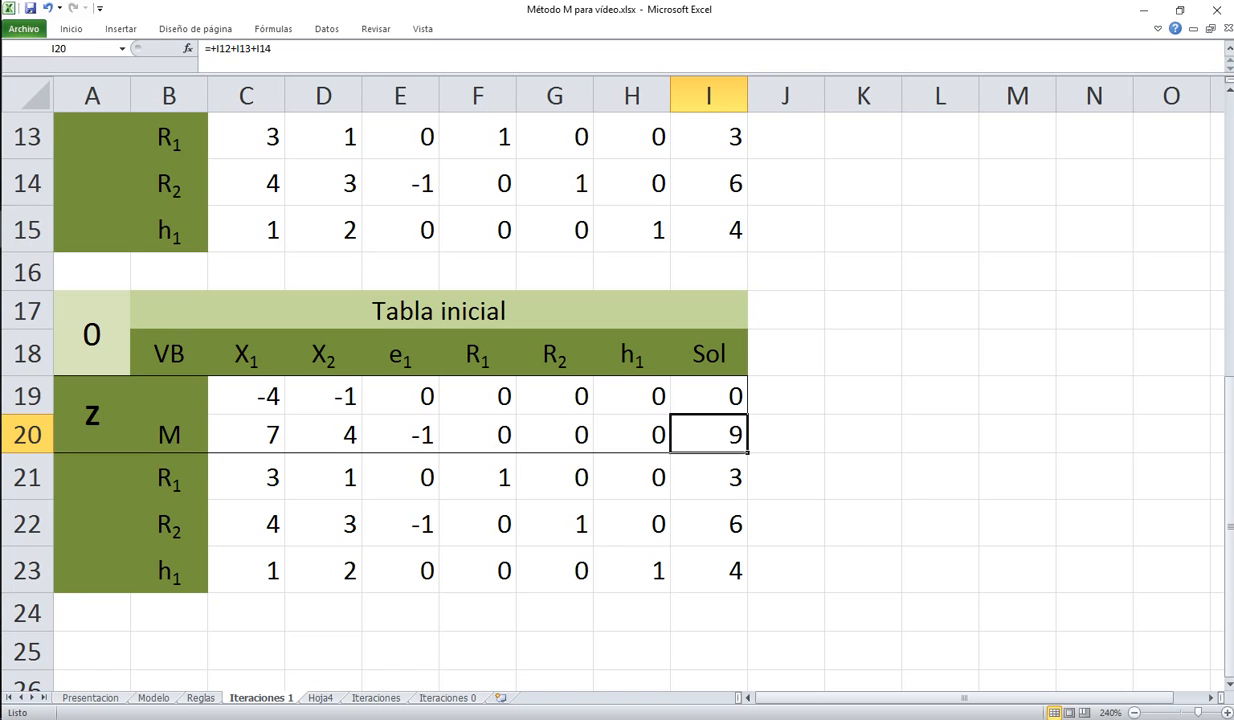
pyautogui.click(709, 354)
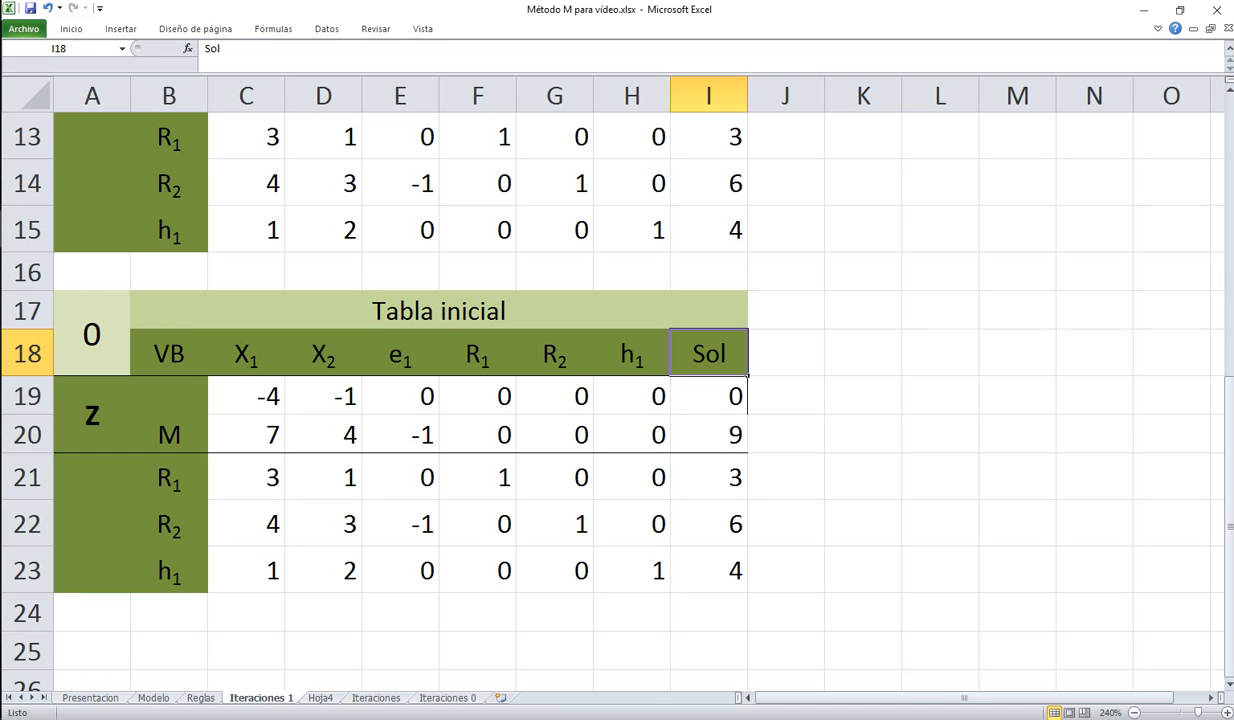
# Fill the X1 column of the iteration 0 tableau, C19:C23, with a light orange theme color
pyautogui.moveTo(246, 397); pyautogui.dragTo(246, 570)
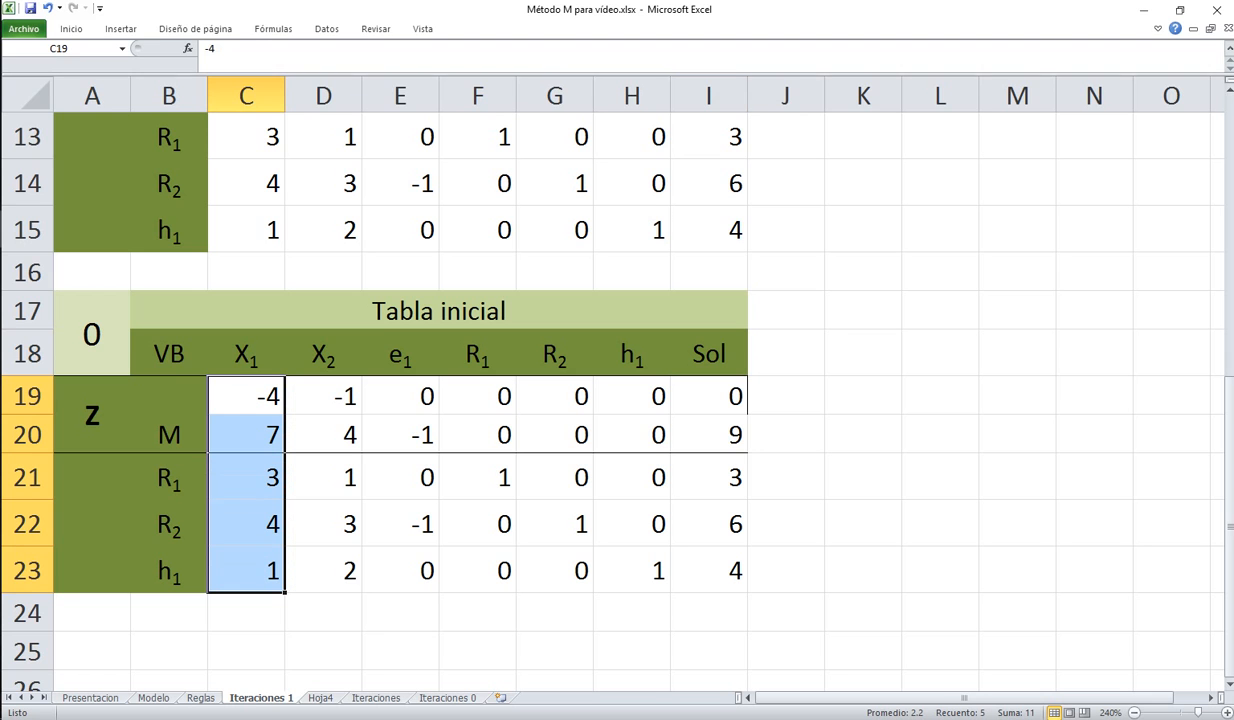
pyautogui.click(71, 28)
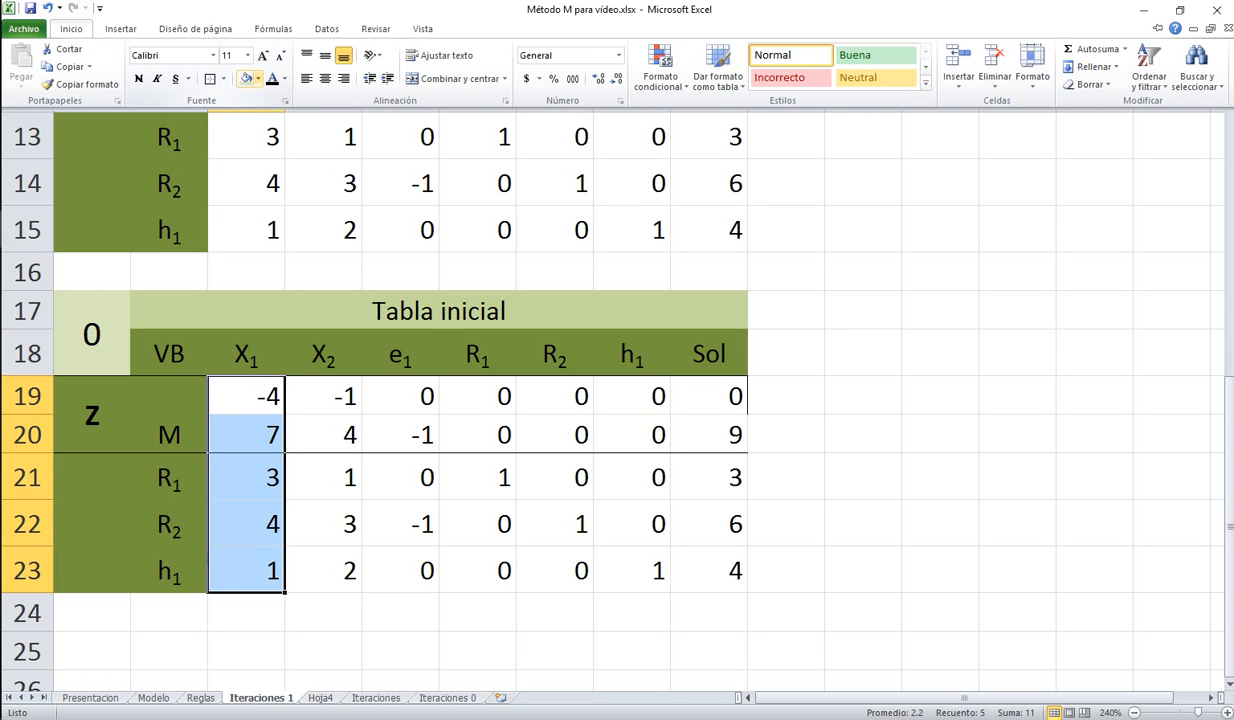
pyautogui.click(257, 79)
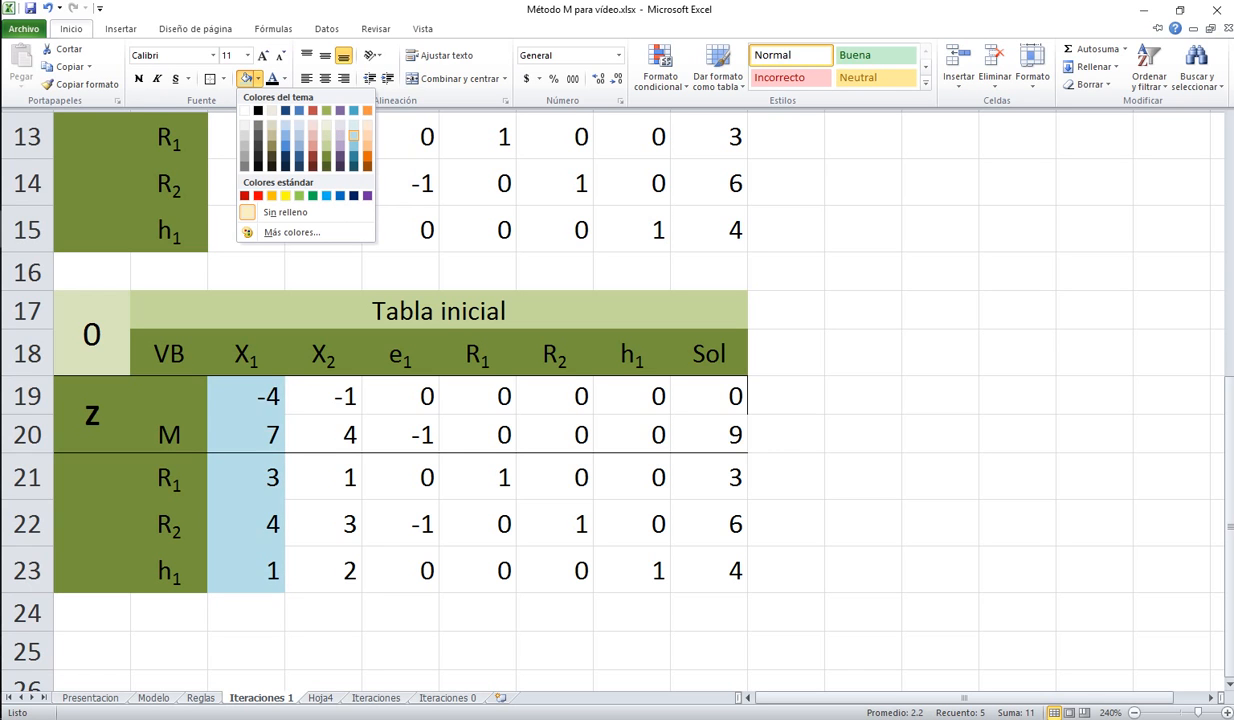
pyautogui.click(367, 136)
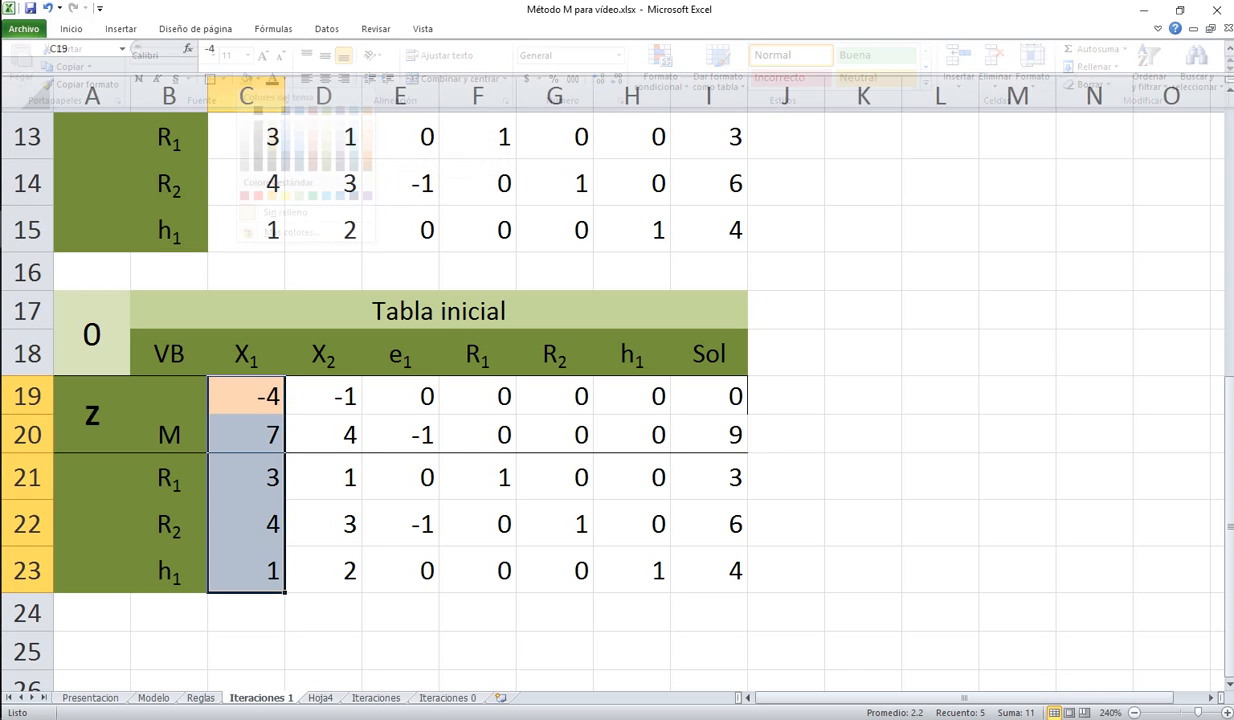
# Calculate the R1 row's ratio in J21 by dividing its solution by its X1 coefficient with +I21/C21
pyautogui.click(786, 477)
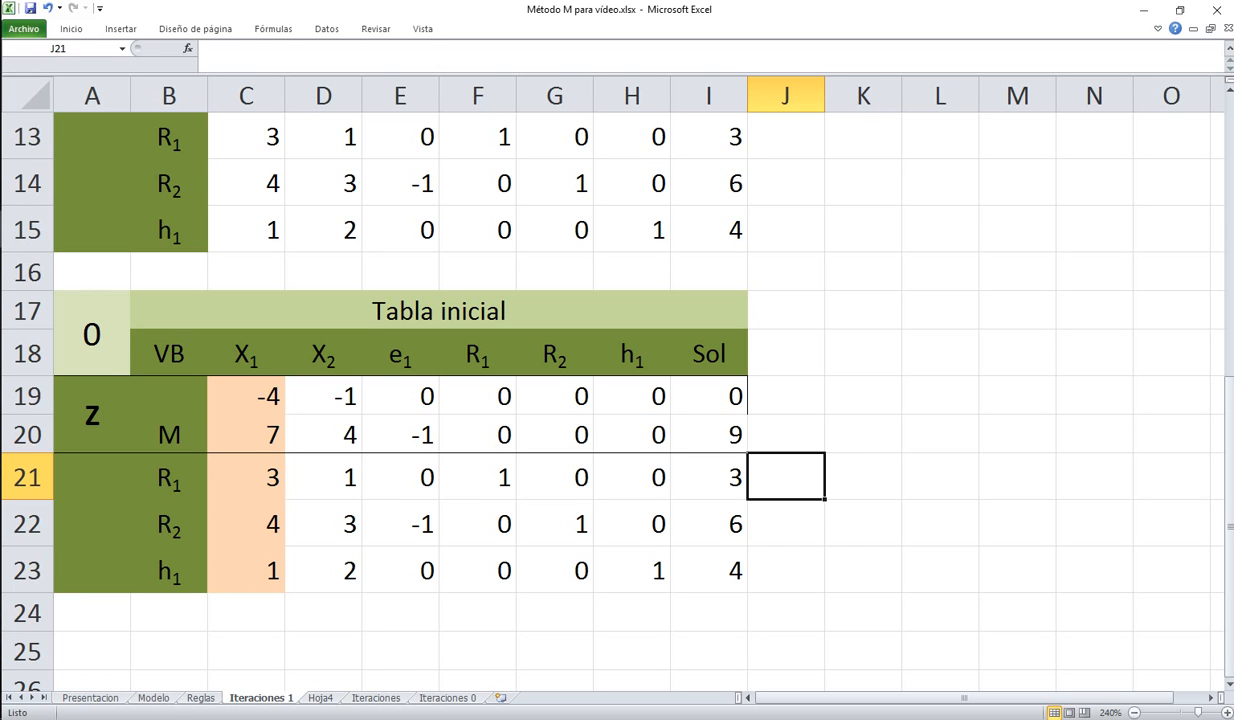
pyautogui.write('+')
pyautogui.press('Left')
pyautogui.write('/')
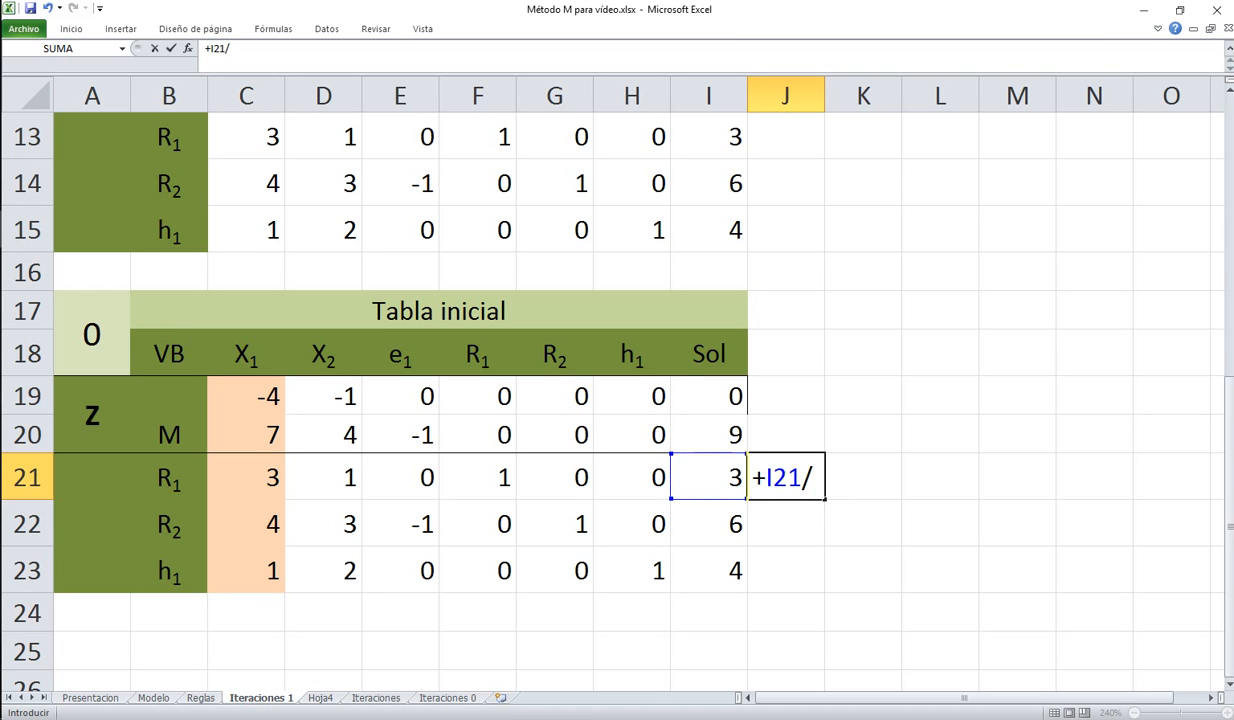
pyautogui.press('Left')
pyautogui.press('Left')
pyautogui.press('Left')
pyautogui.press('Left')
pyautogui.press('Left')
pyautogui.press('Left')
pyautogui.press('Left')
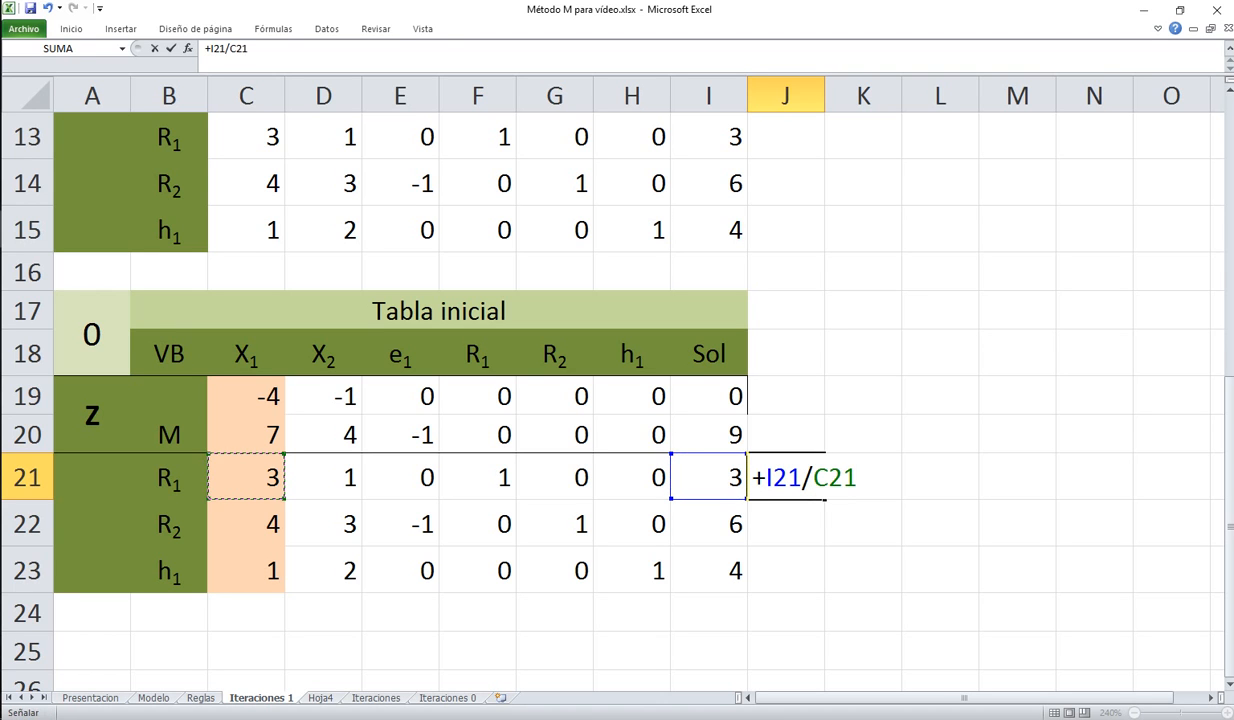
pyautogui.press('Return')
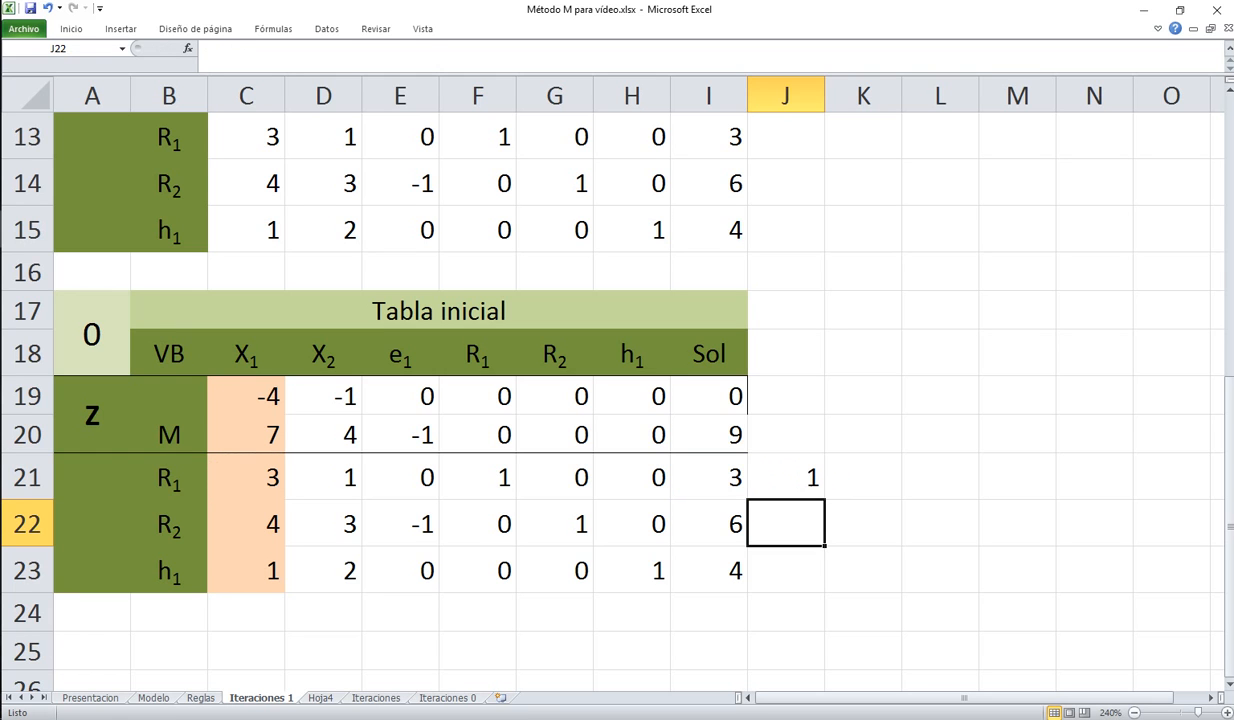
# Calculate the R2 row's ratio in J22 by dividing its solution by its X1 coefficient with +I22/C22
pyautogui.write('+')
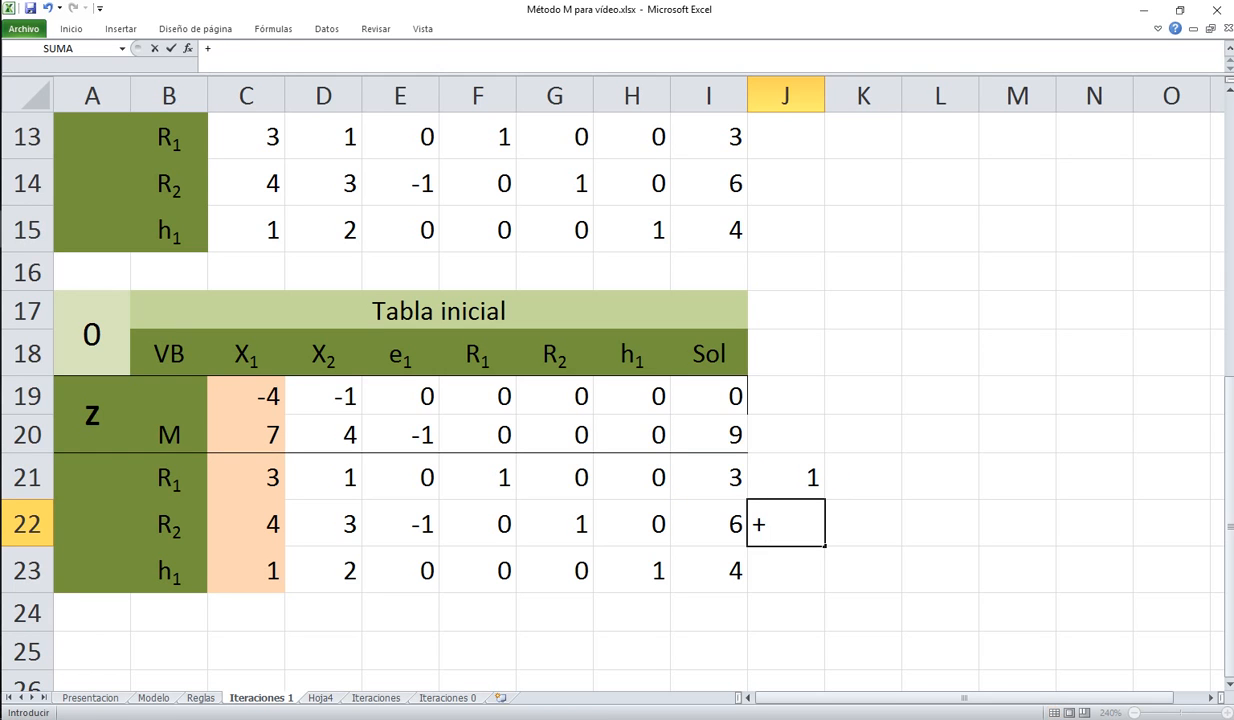
pyautogui.press('Left')
pyautogui.write('/')
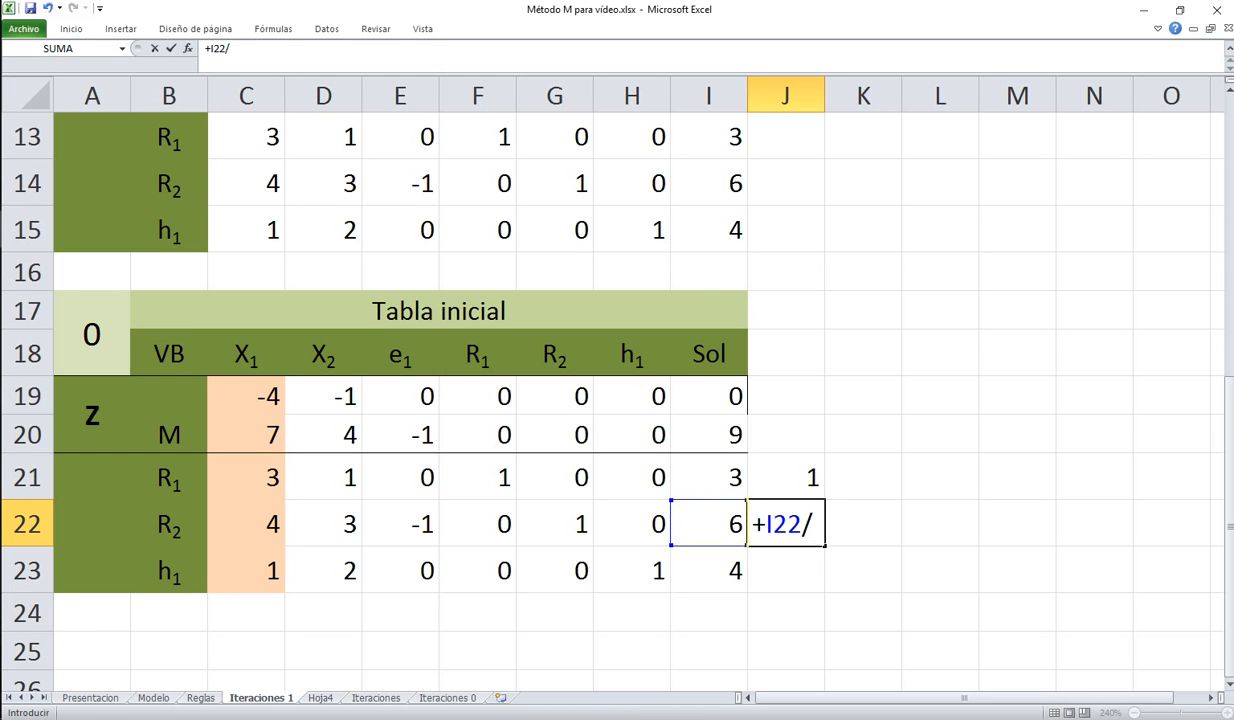
pyautogui.press('Left')
pyautogui.press('Left')
pyautogui.press('Left')
pyautogui.press('Left')
pyautogui.press('Left')
pyautogui.press('Left')
pyautogui.press('Left')
pyautogui.press('Return')
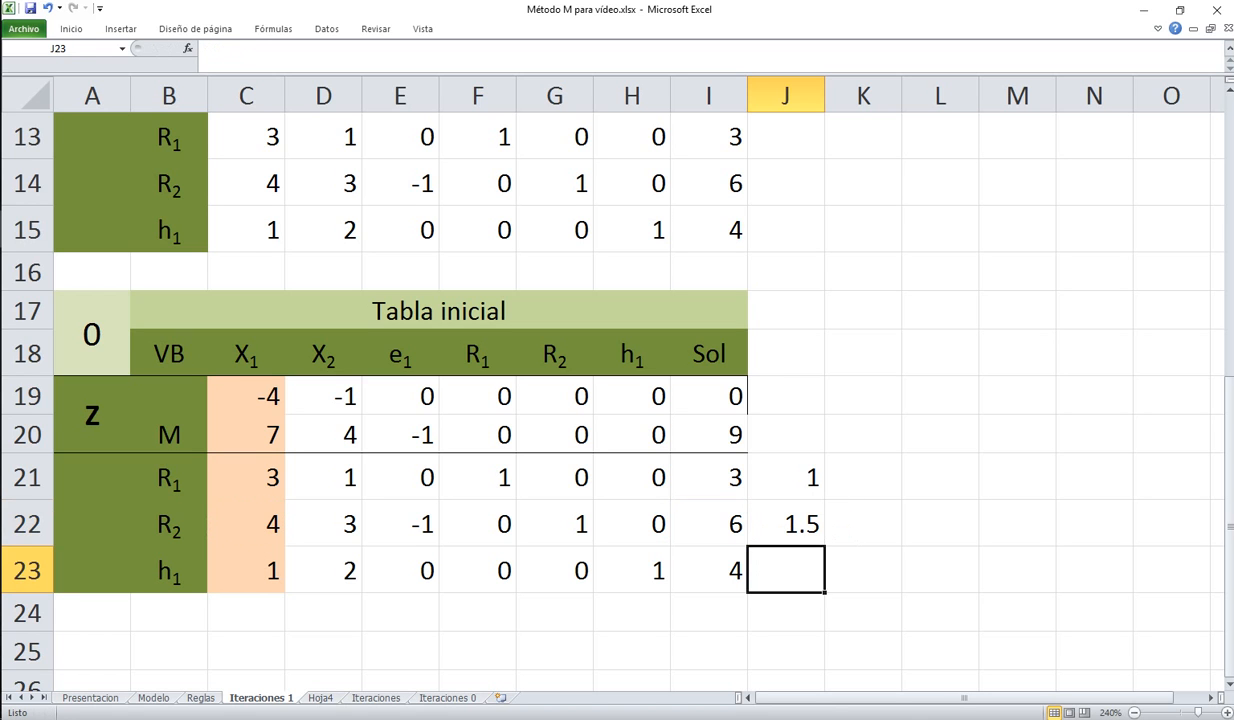
# Extend the ratio formula from J22 down to J23 and shade J21:J23 with the tan background fill, 25% darker
pyautogui.press('Up')
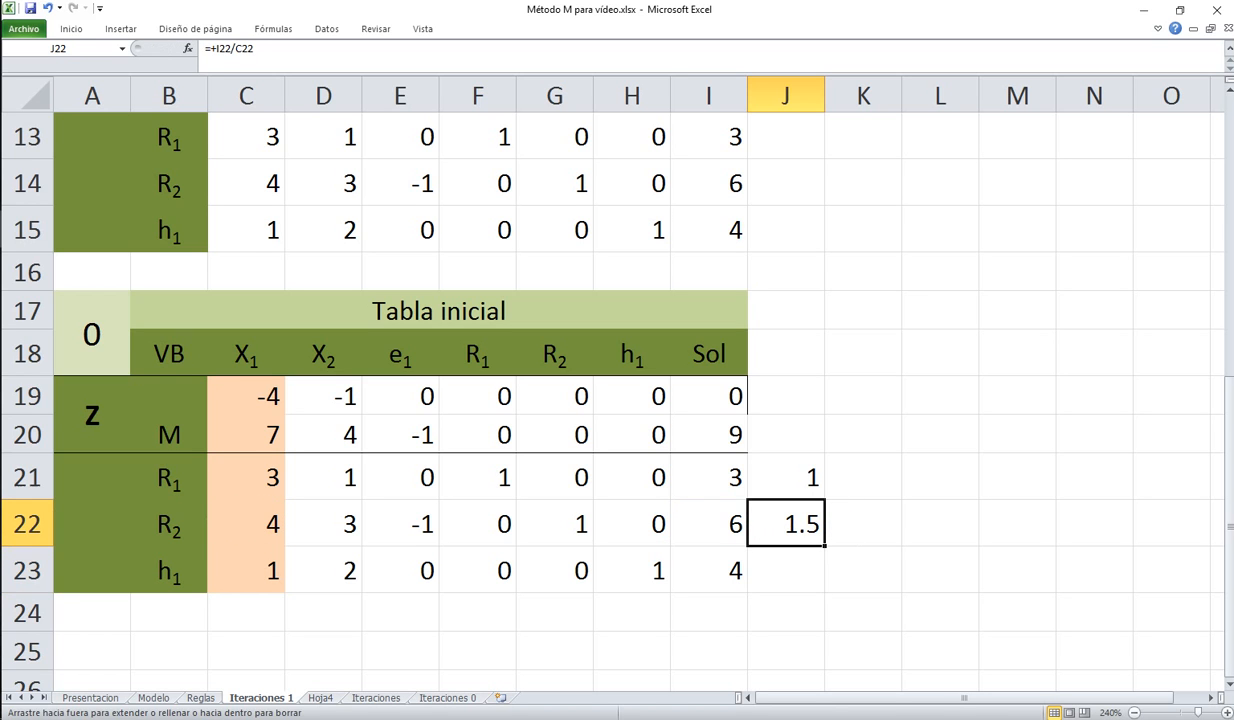
pyautogui.moveTo(825, 545); pyautogui.dragTo(812, 585)
pyautogui.moveTo(786, 478); pyautogui.dragTo(786, 570)
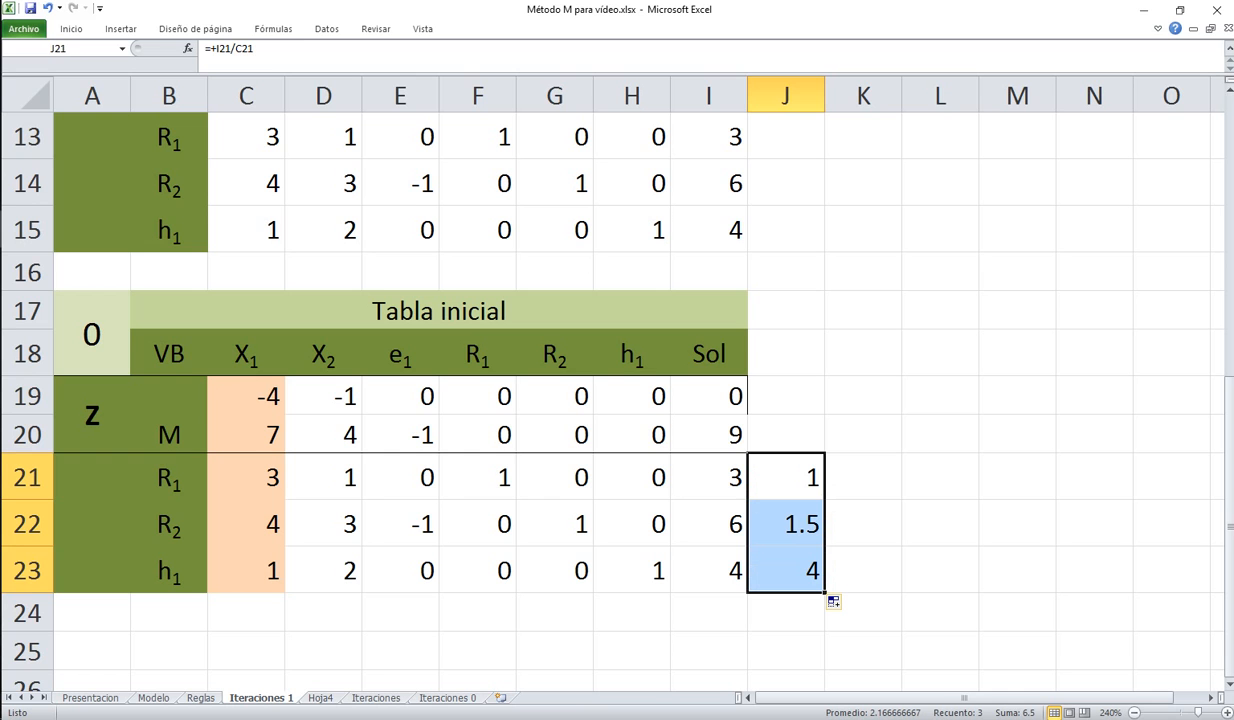
pyautogui.click(71, 28)
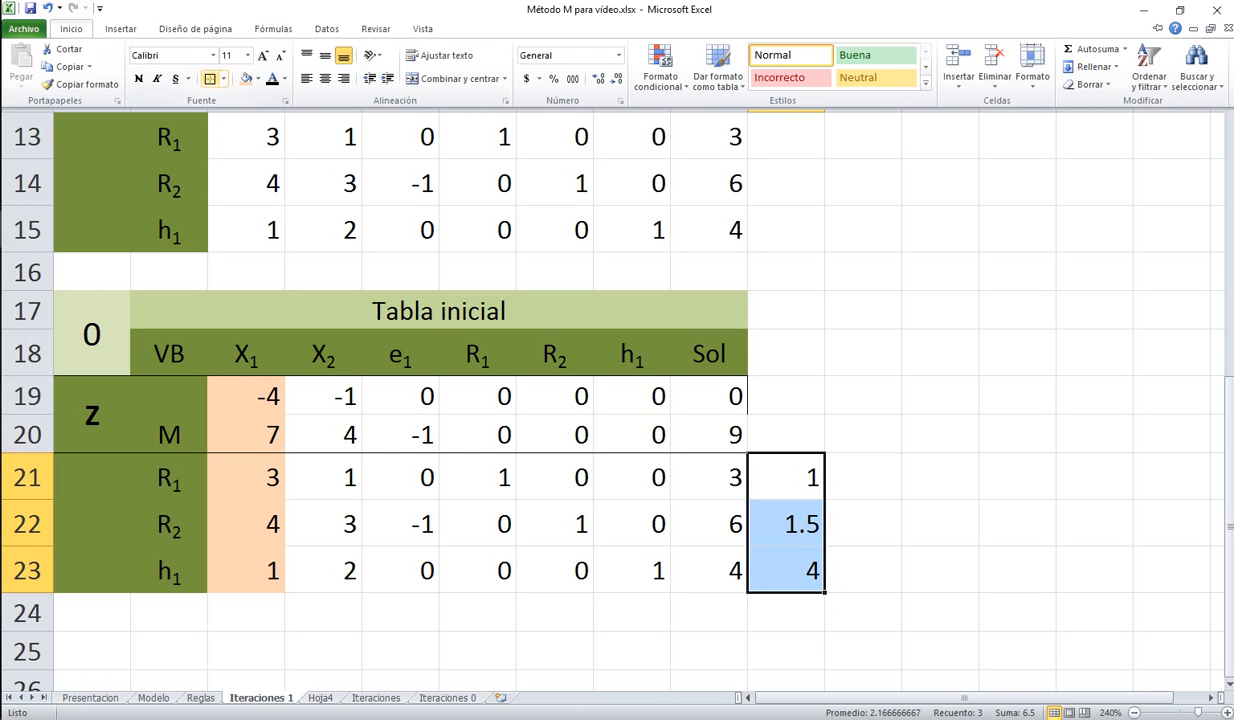
pyautogui.click(256, 78)
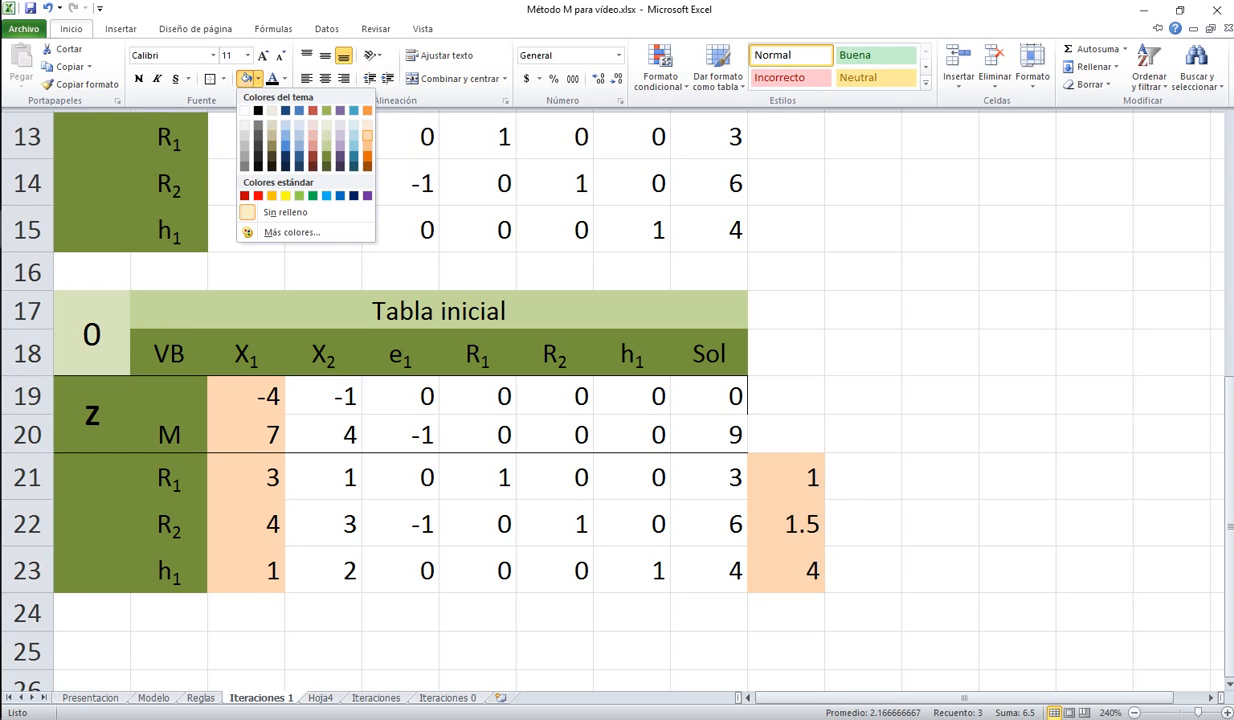
pyautogui.click(272, 134)
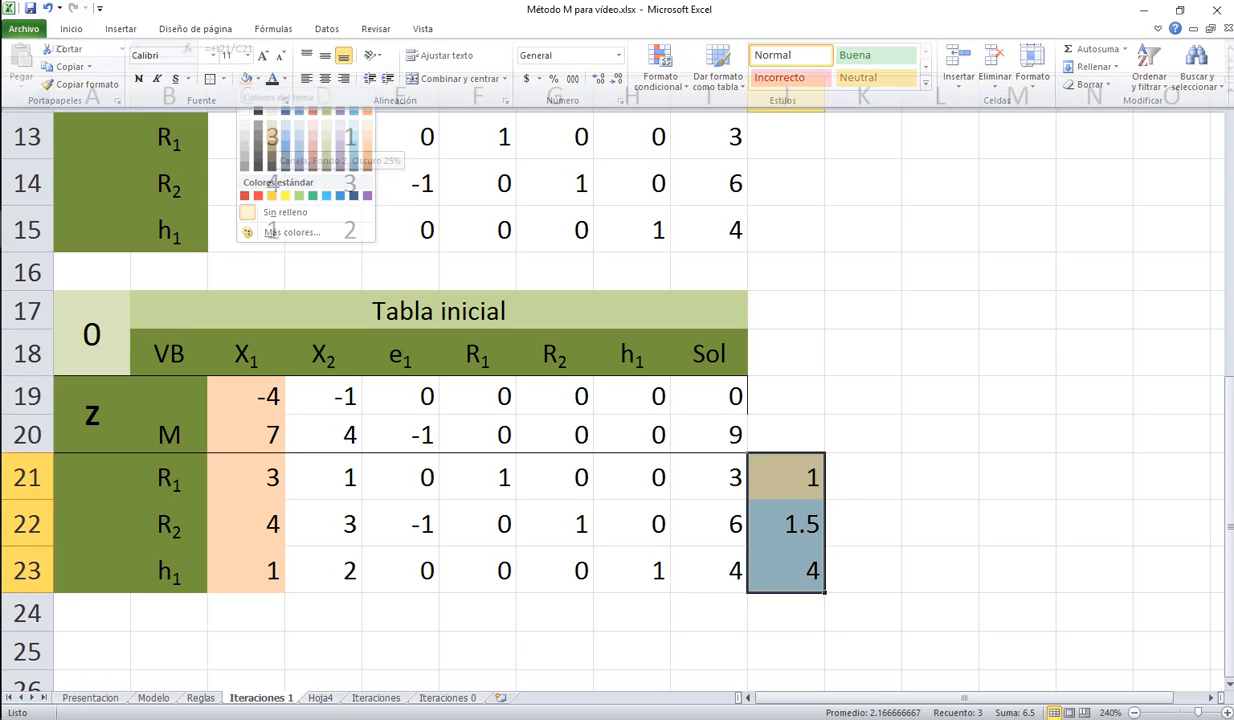
pyautogui.click(940, 477)
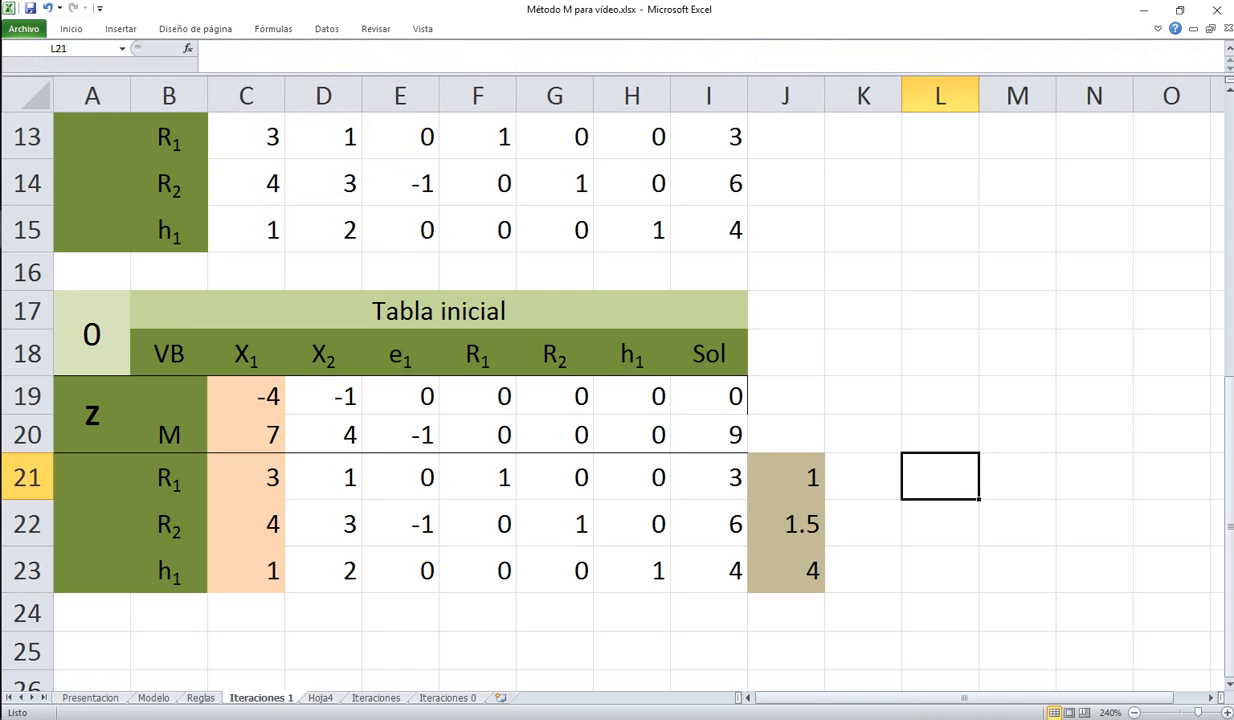
# Shade the R1 row, C21:I21, with the same light orange fill as the X1 column
pyautogui.moveTo(246, 477); pyautogui.dragTo(708, 477)
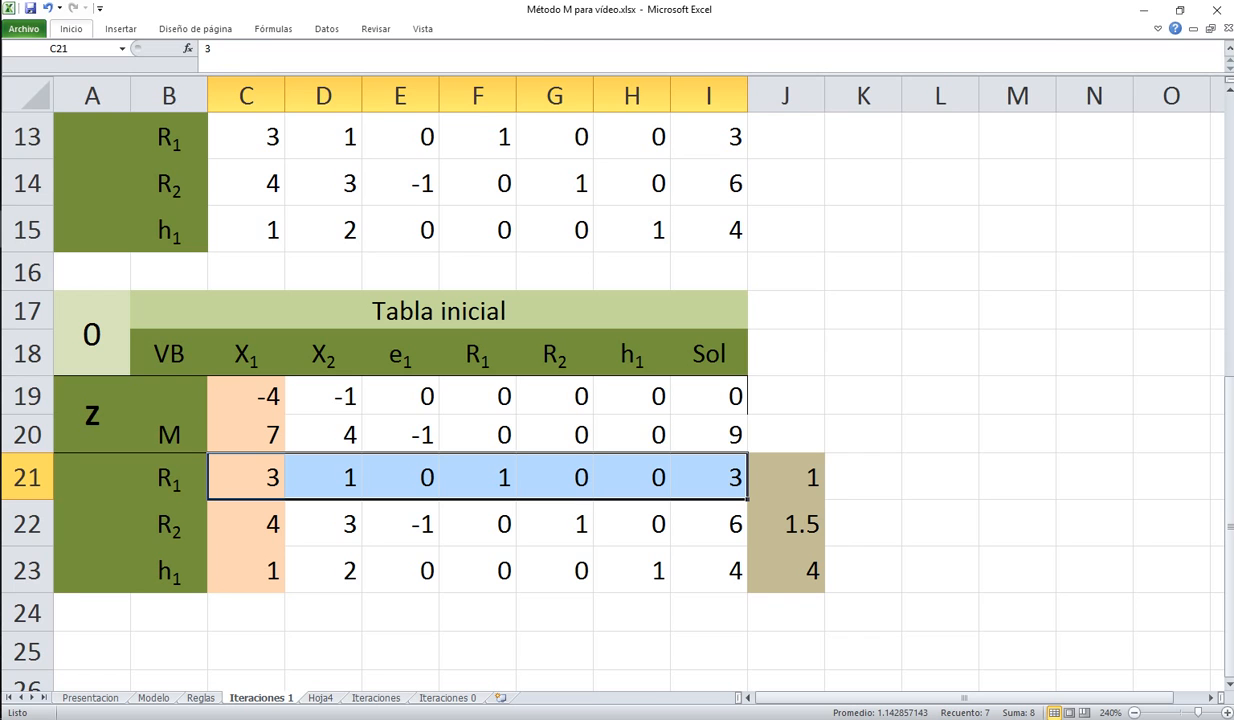
pyautogui.click(71, 29)
pyautogui.click(258, 79)
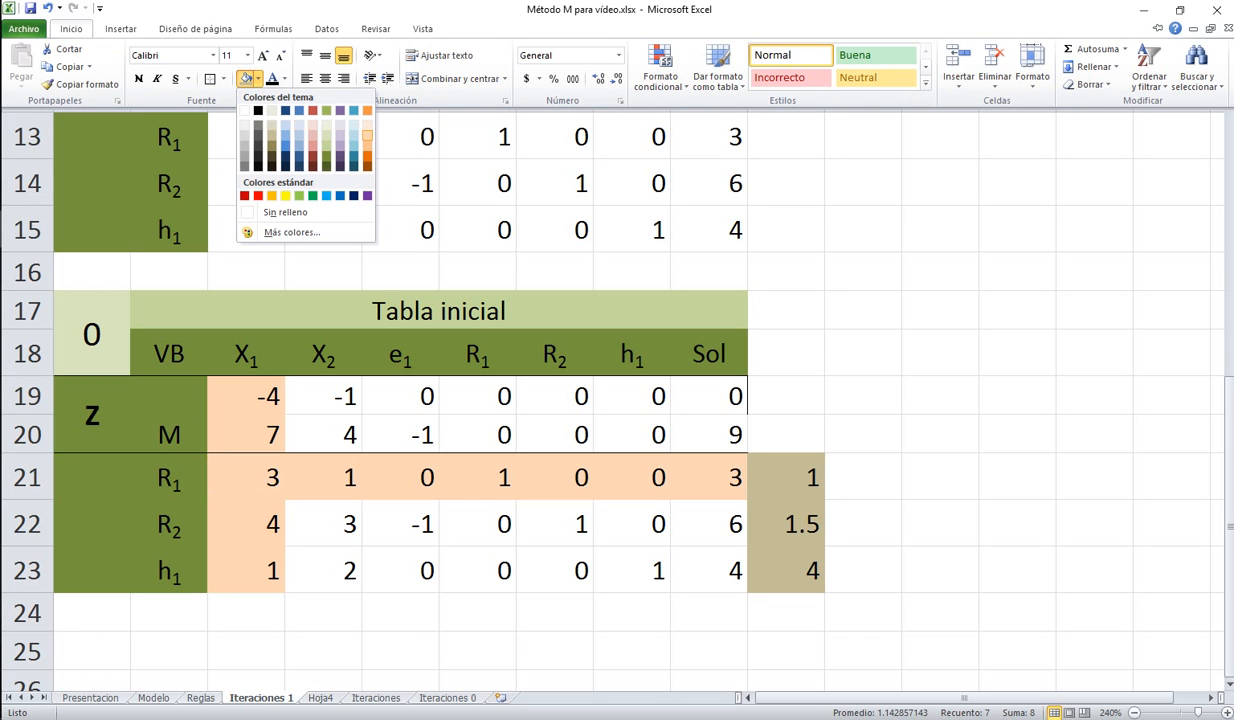
pyautogui.click(367, 135)
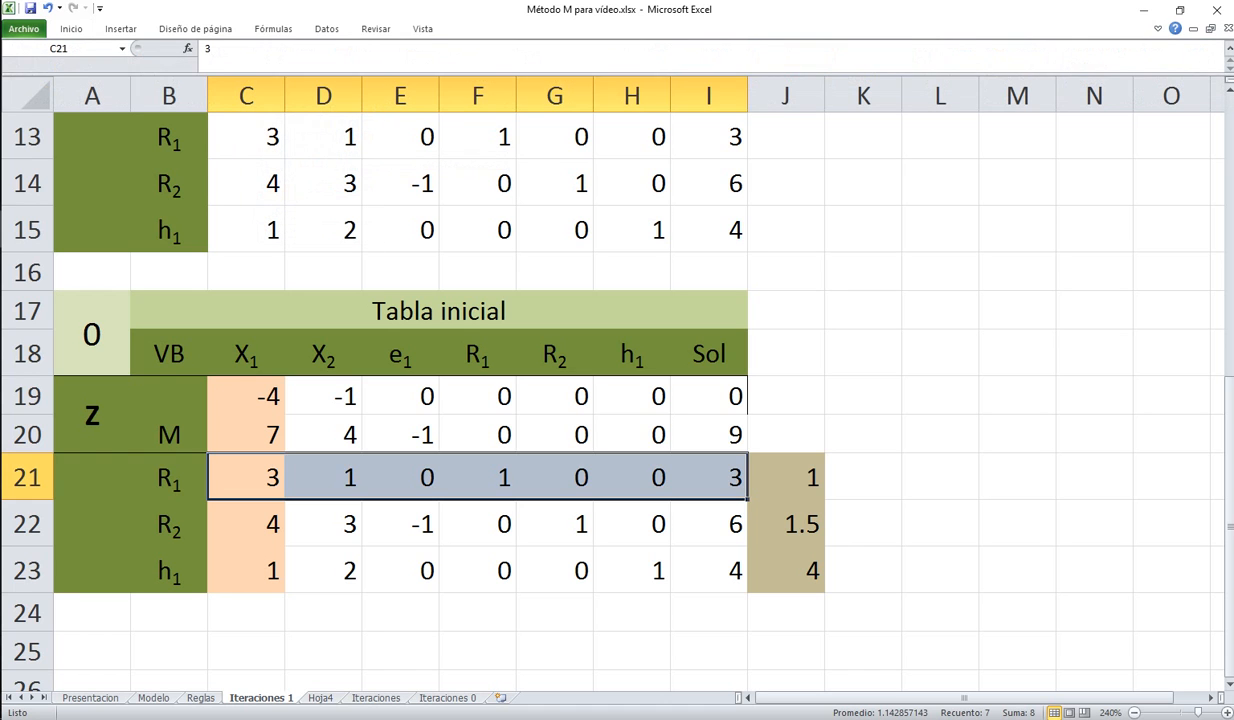
pyautogui.click(169, 478)
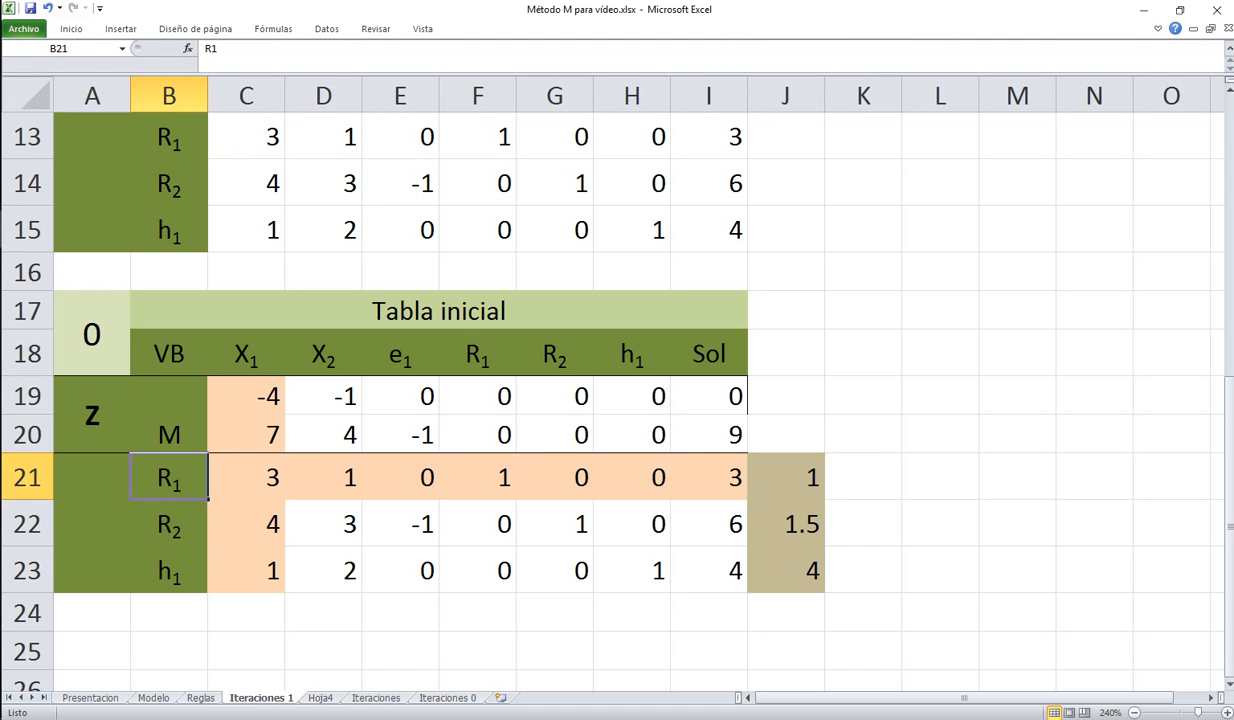
# Copy the whole initial table A17:I23 and paste it starting at A25
pyautogui.moveTo(92, 334); pyautogui.dragTo(720, 570)
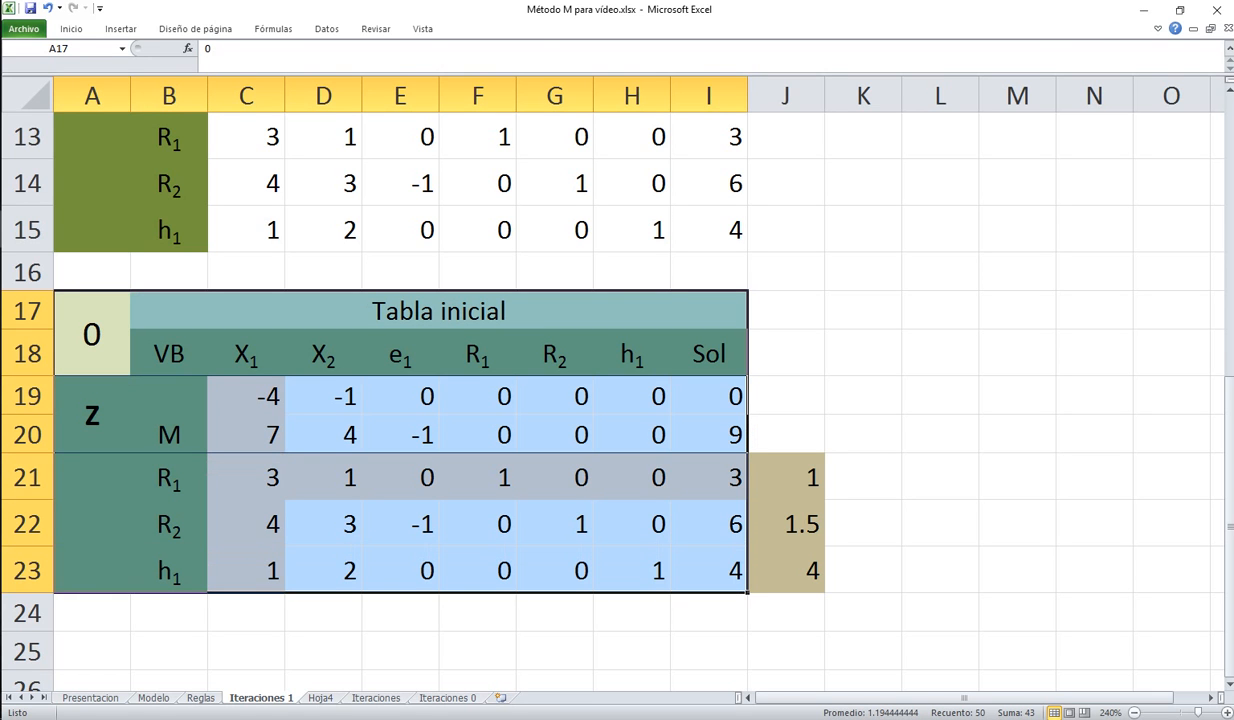
pyautogui.click(71, 28)
pyautogui.click(70, 67)
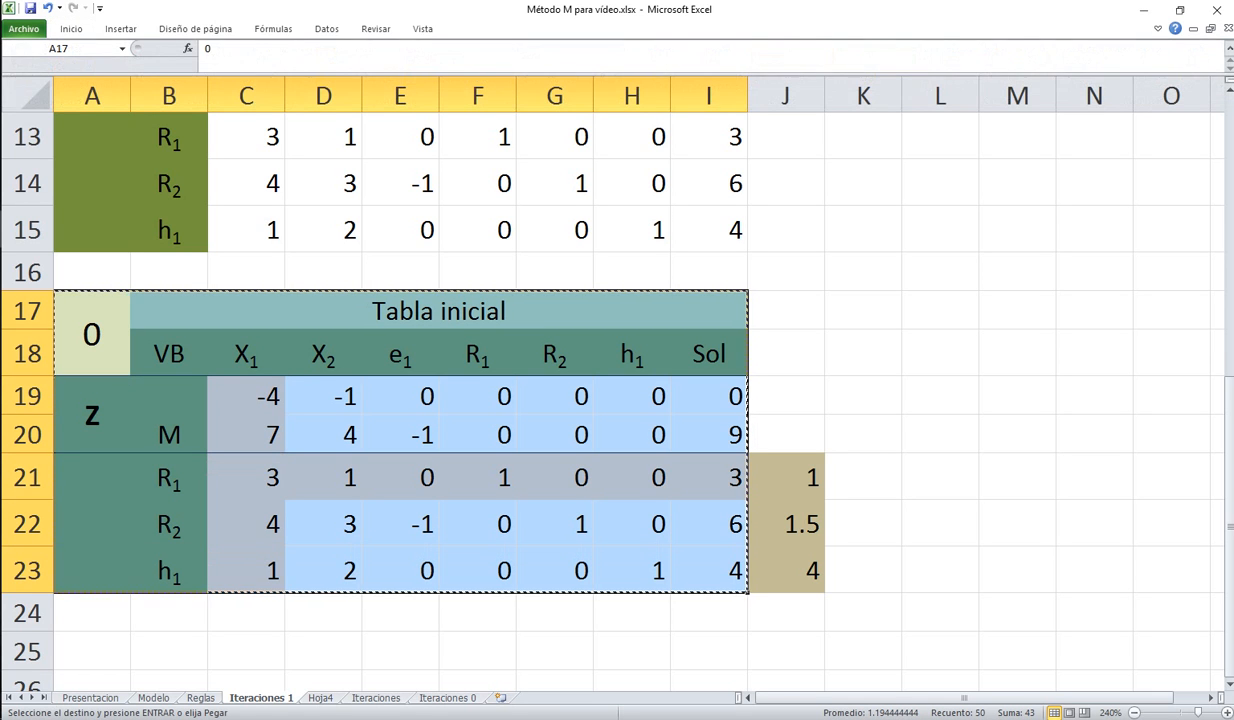
pyautogui.click(92, 651)
pyautogui.click(71, 28)
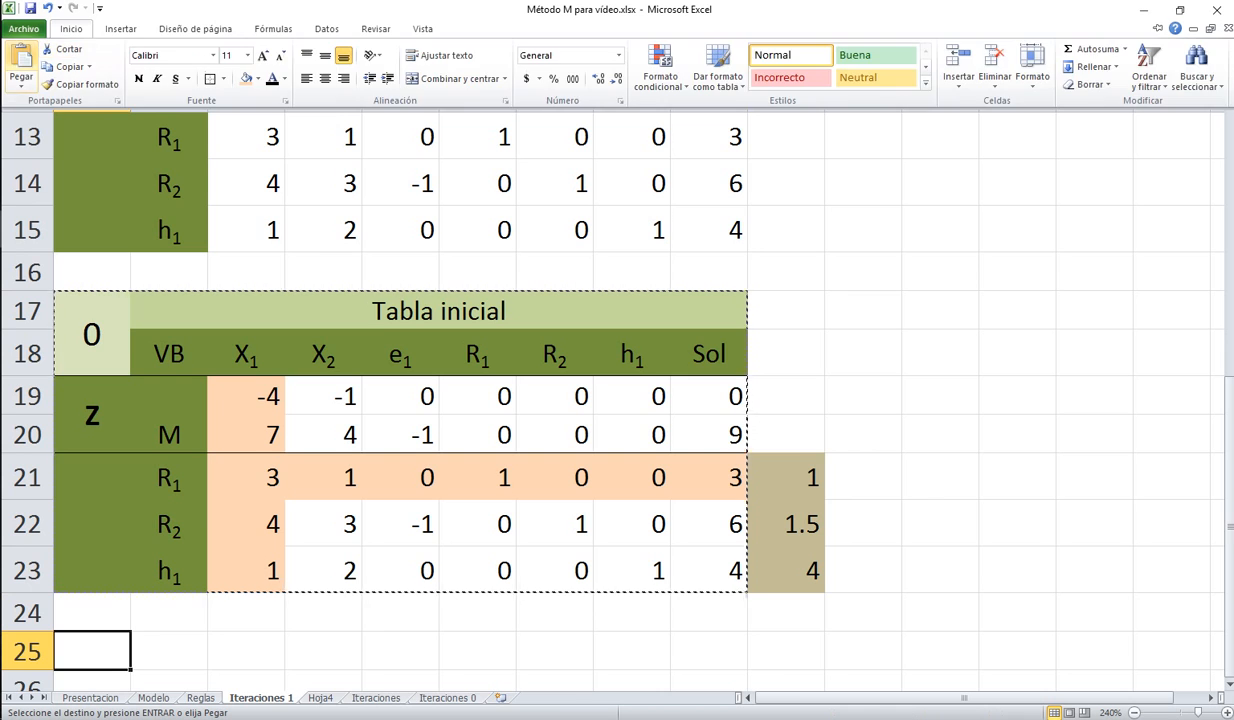
pyautogui.click(20, 60)
pyautogui.scroll(-1, 640, 400)
pyautogui.scroll(-1, 640, 400)
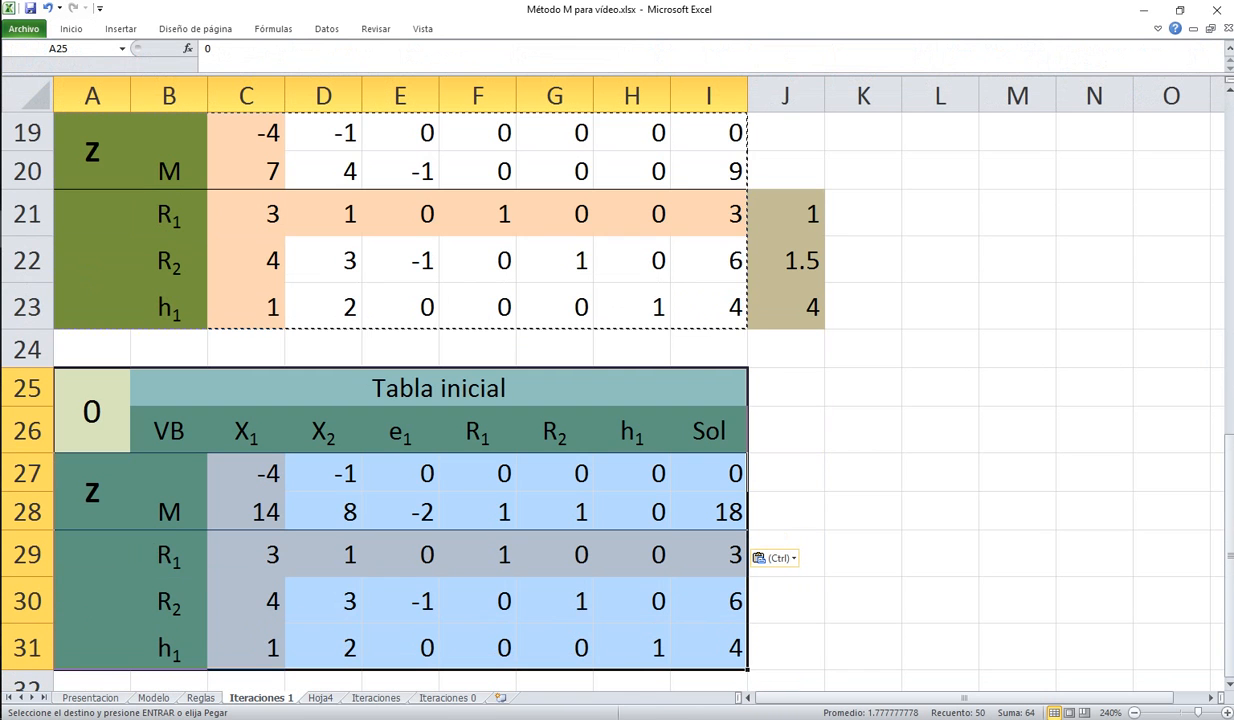
# Number the copied table 1 and replace the R1 label in B29 with a copy of the X1 header from C26
pyautogui.click(92, 411)
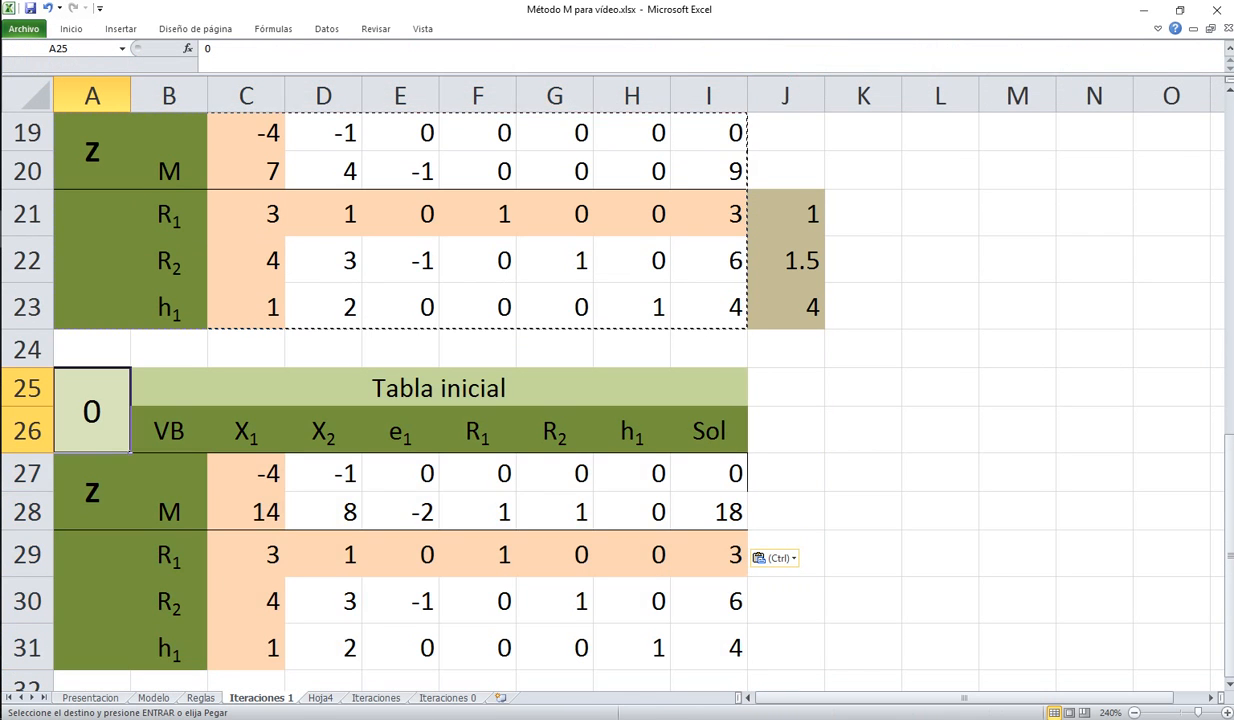
pyautogui.write('1')
pyautogui.press('Return')
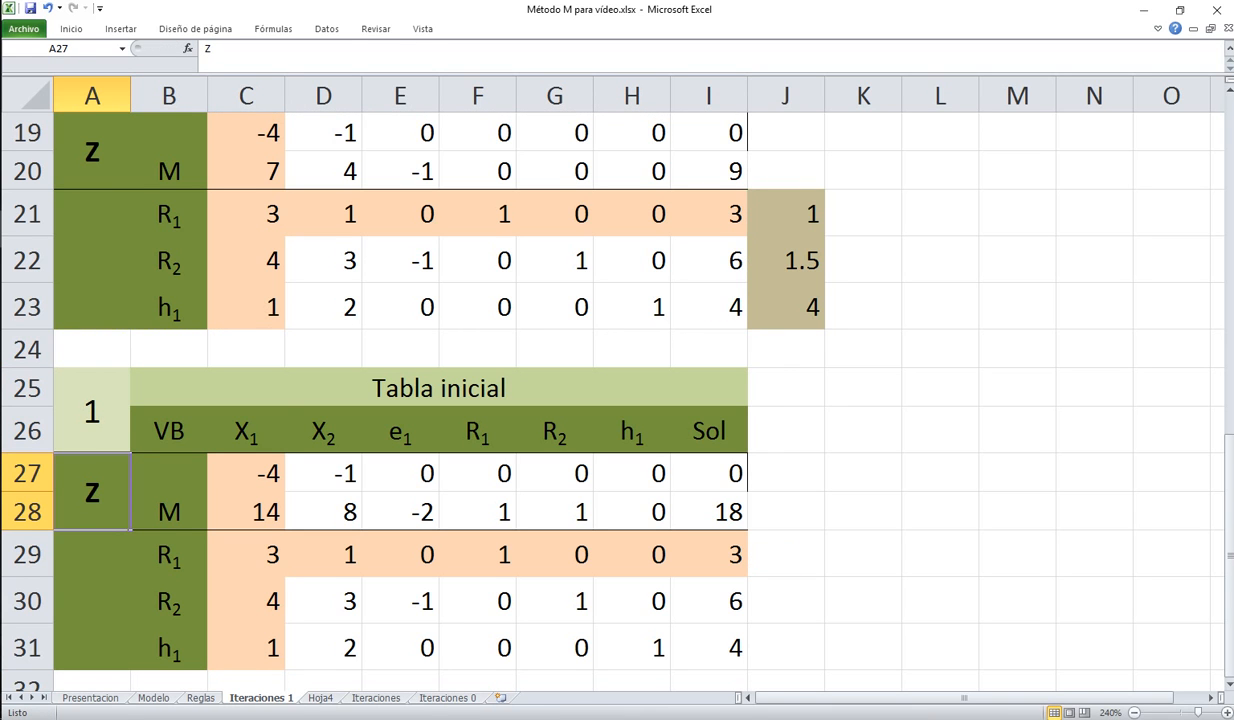
pyautogui.click(246, 431)
pyautogui.hotkey('ctrl', 'c')
pyautogui.click(169, 554)
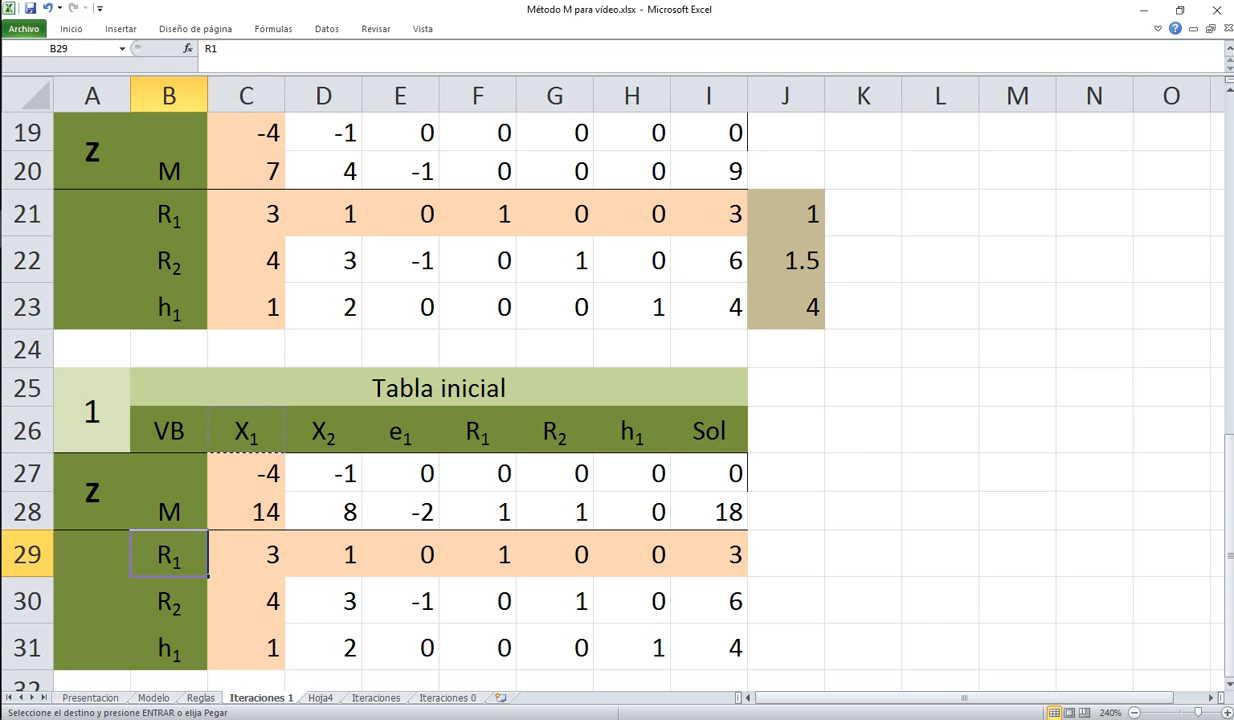
pyautogui.hotkey('ctrl', 'v')
pyautogui.click(940, 601)
# Clear the values in C27:I31 and put an outline border around the Z rows, A27:I28
pyautogui.moveTo(246, 474); pyautogui.dragTo(709, 648)
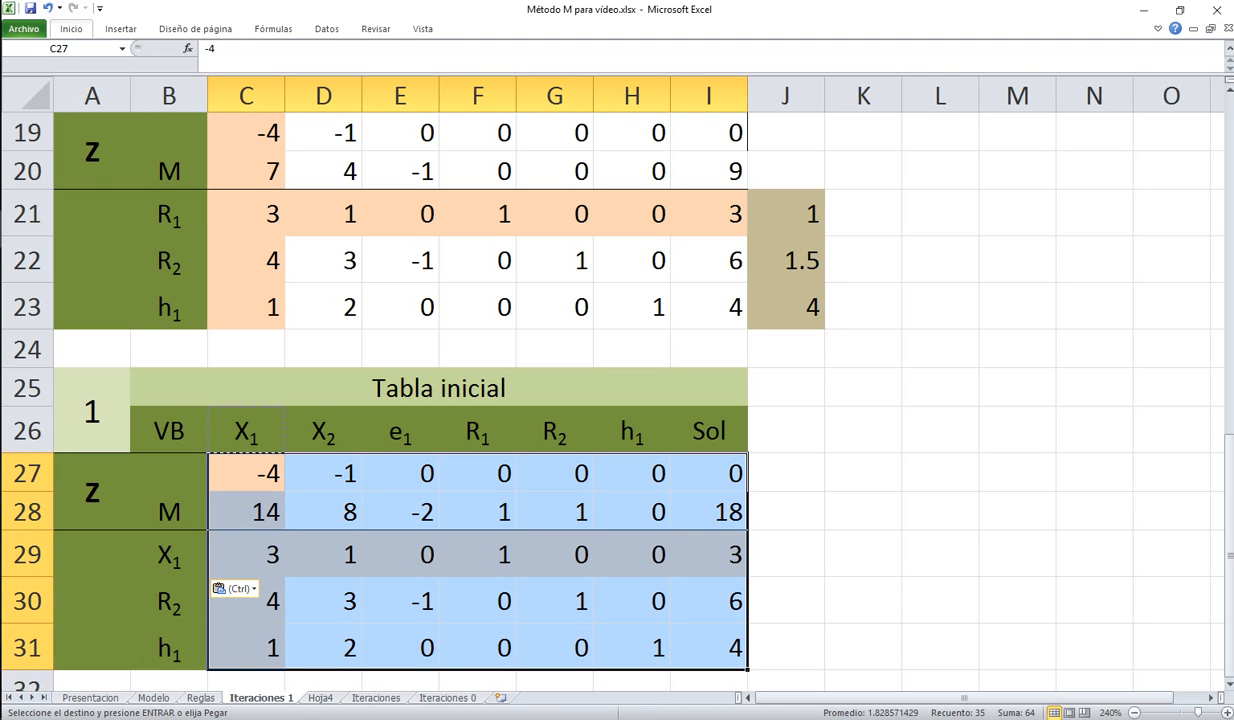
pyautogui.press('Delete')
pyautogui.click(940, 511)
pyautogui.moveTo(92, 490); pyautogui.dragTo(709, 511)
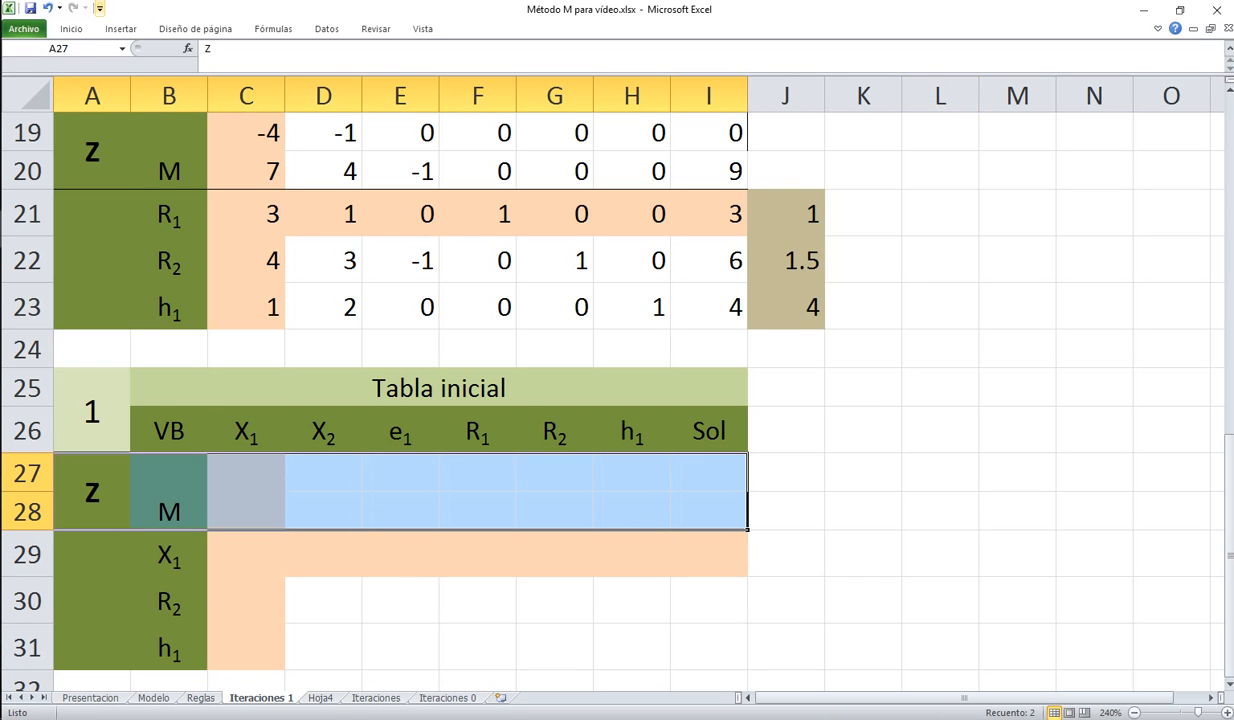
pyautogui.click(71, 28)
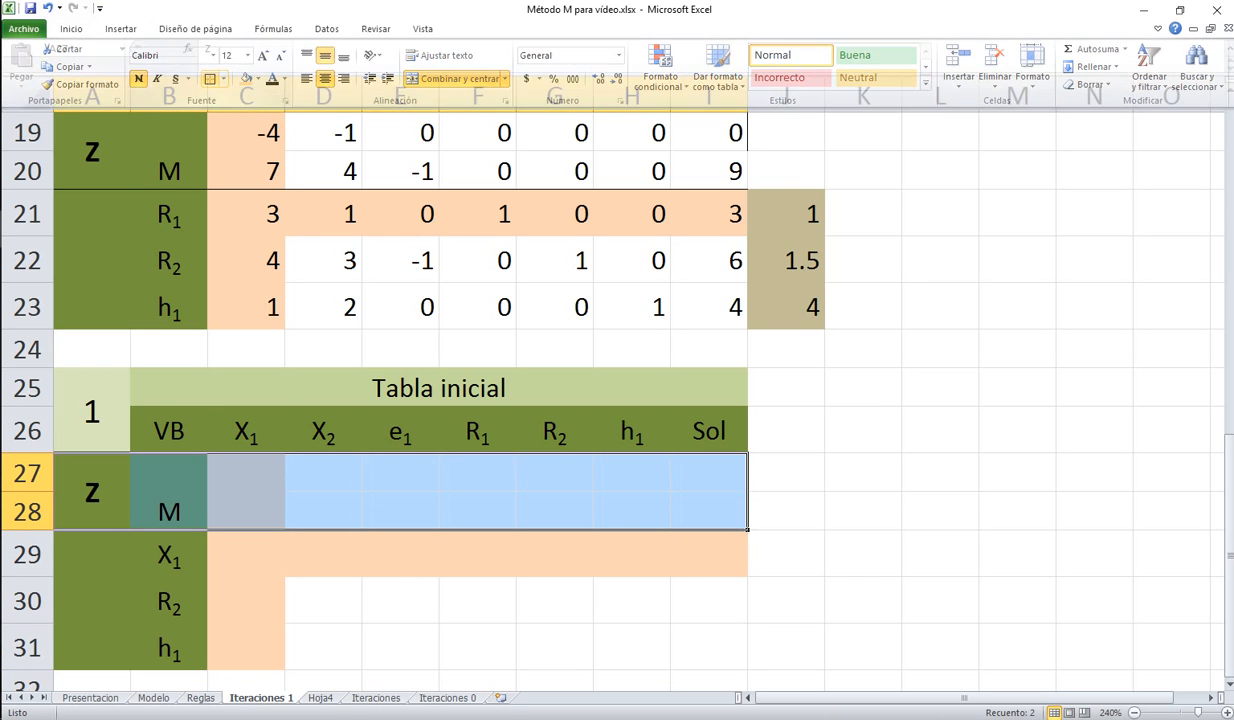
pyautogui.click(554, 647)
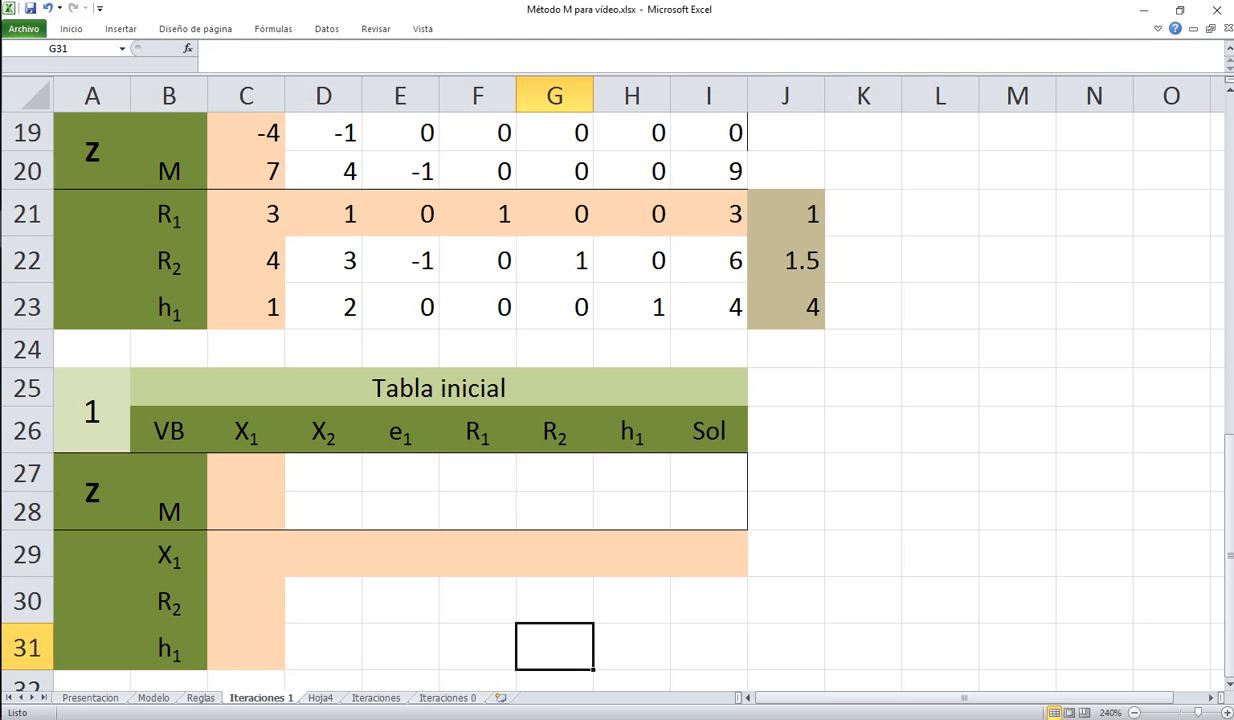
# Enter the formula +C21/$C$21 in C29, dividing the R1 row by the fixed pivot element
pyautogui.click(246, 214)
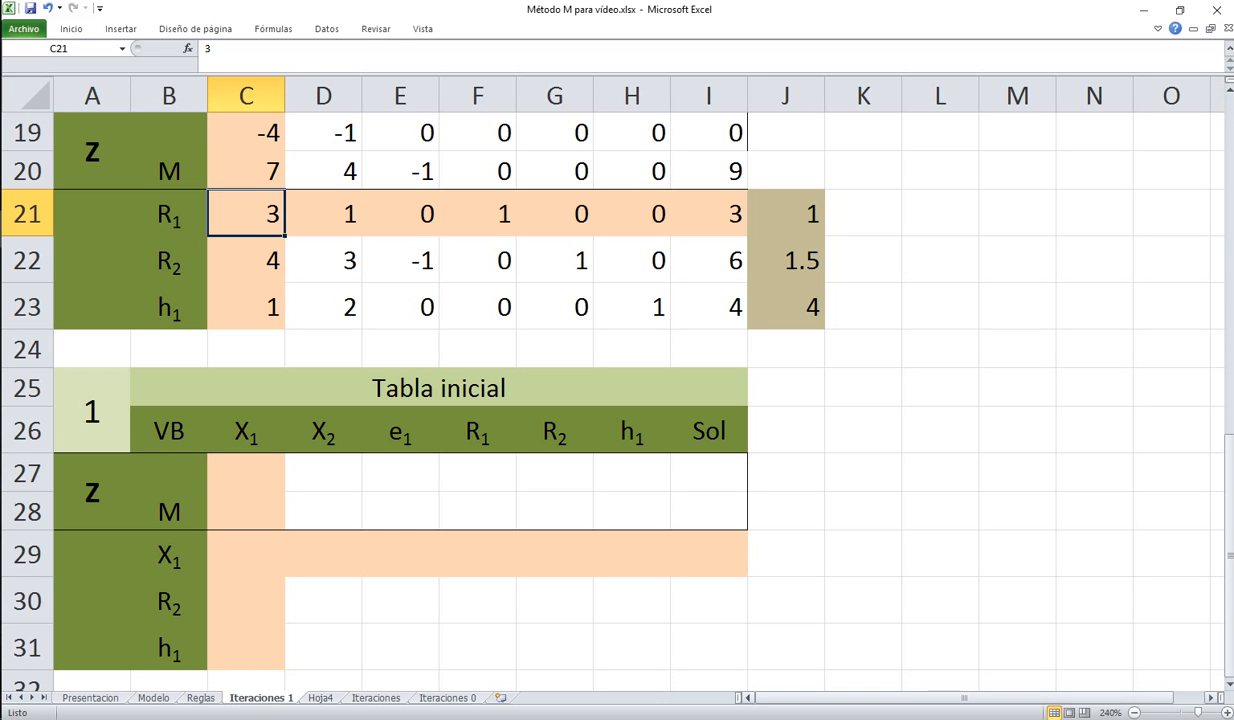
pyautogui.click(1134, 712)
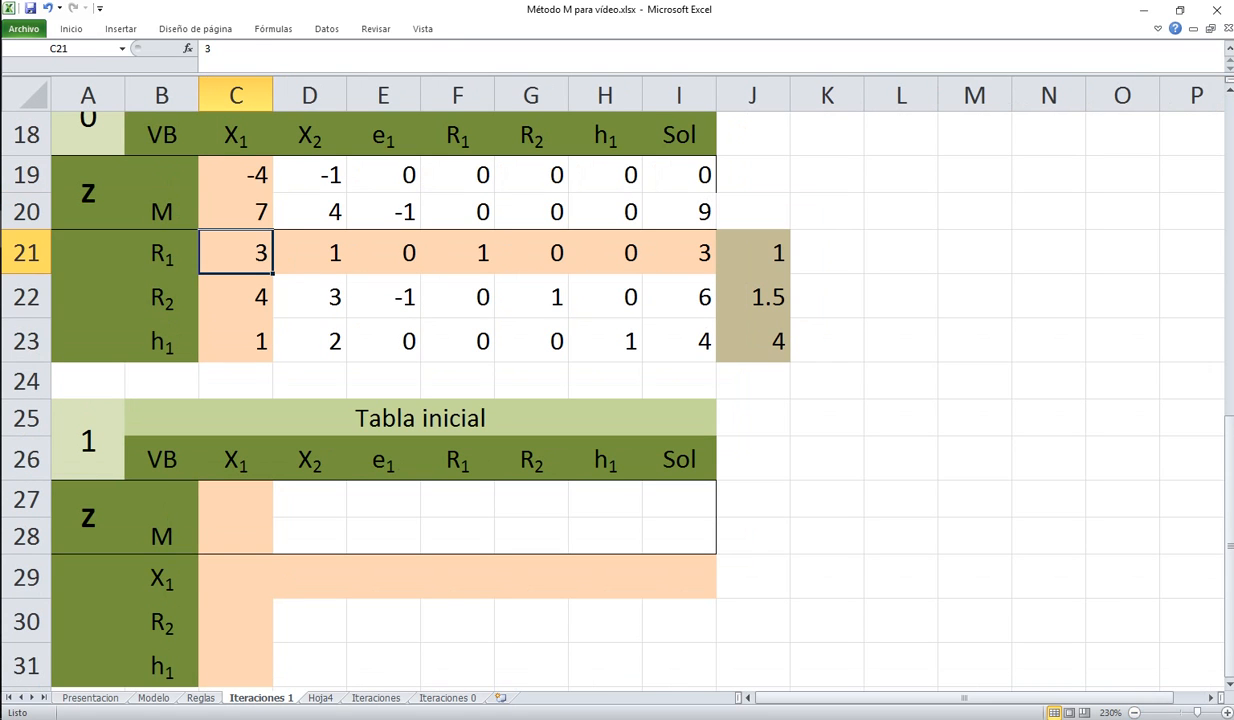
pyautogui.click(236, 577)
pyautogui.write('+')
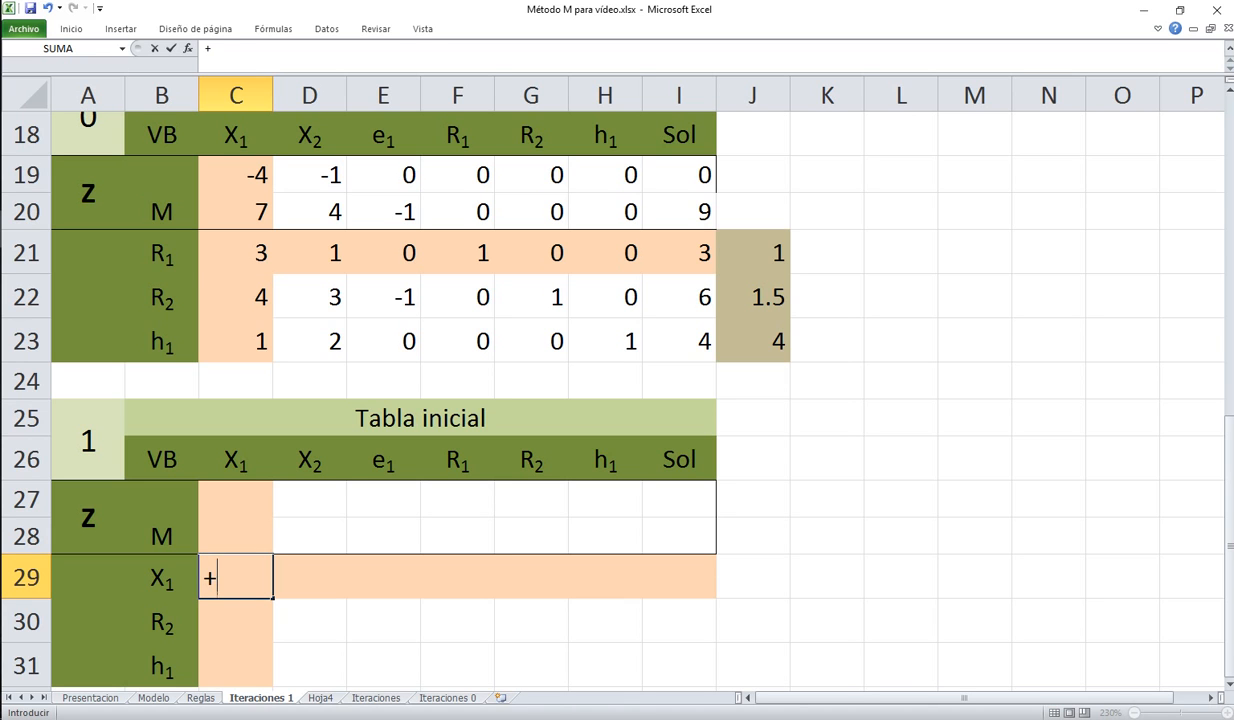
pyautogui.click(236, 253)
pyautogui.write('/')
pyautogui.click(236, 253)
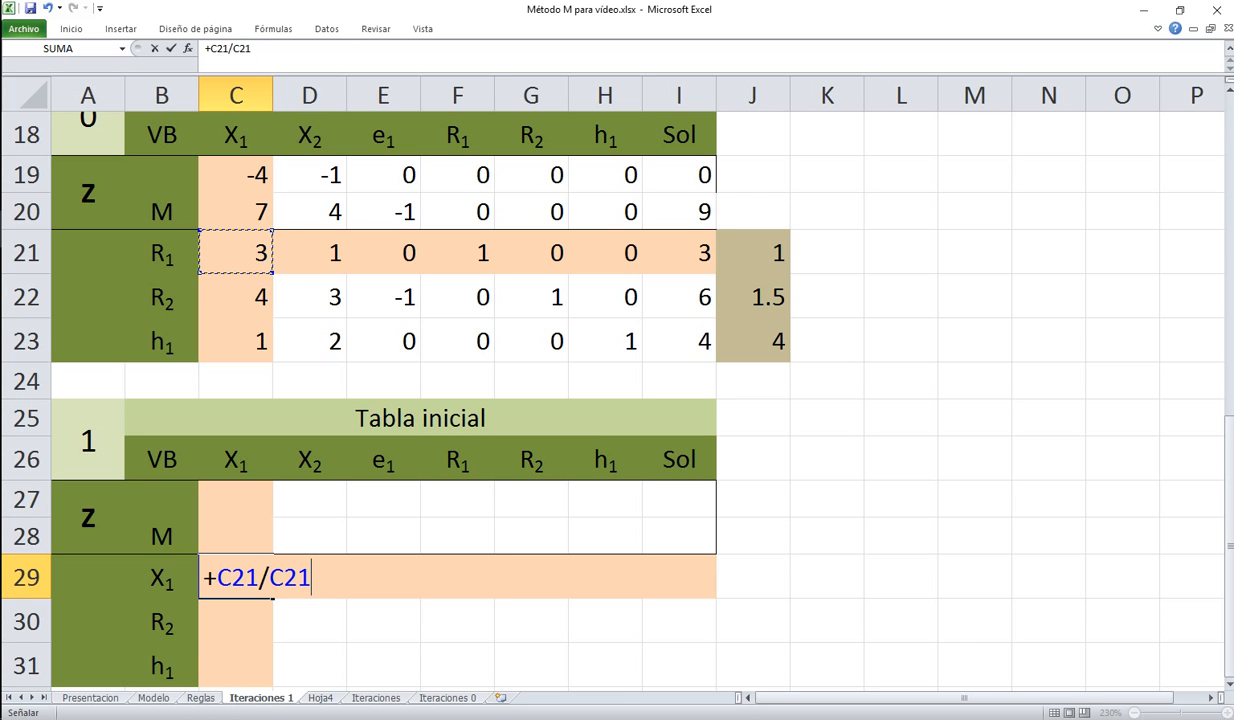
pyautogui.press('F4')
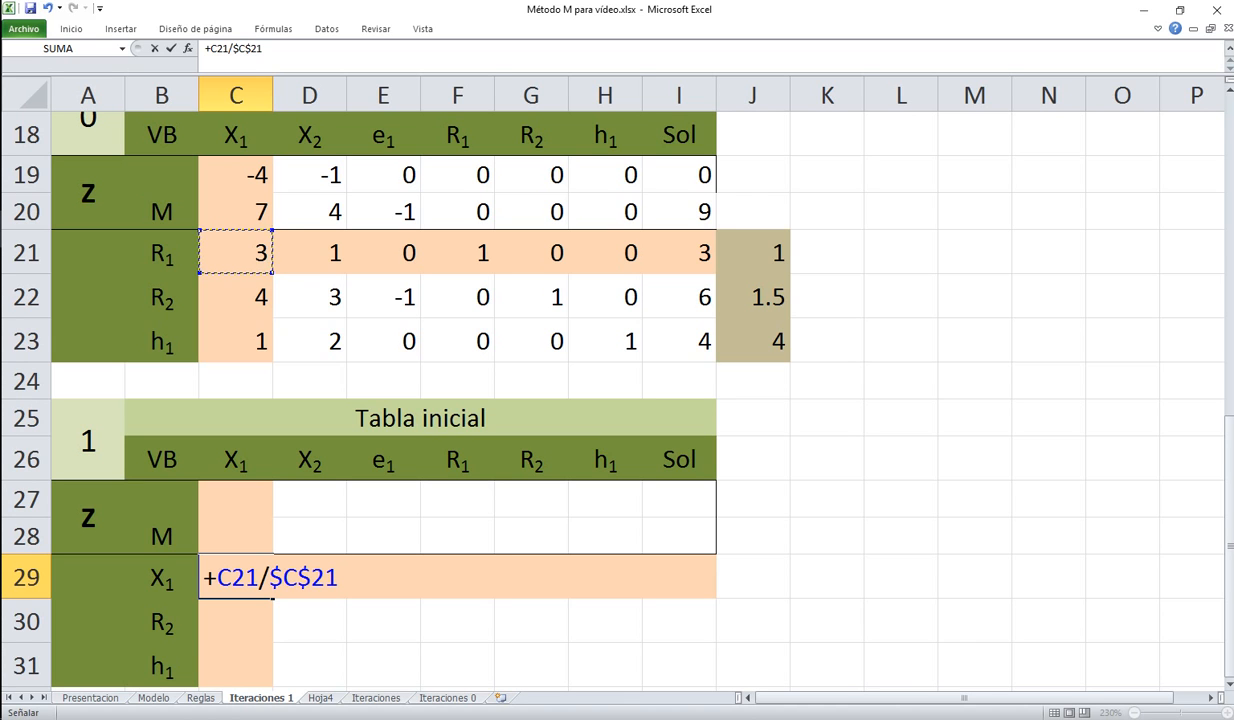
pyautogui.press('Return')
# Fill the C29 formula across the X1 row through I29
pyautogui.scroll(1, 617, 400)
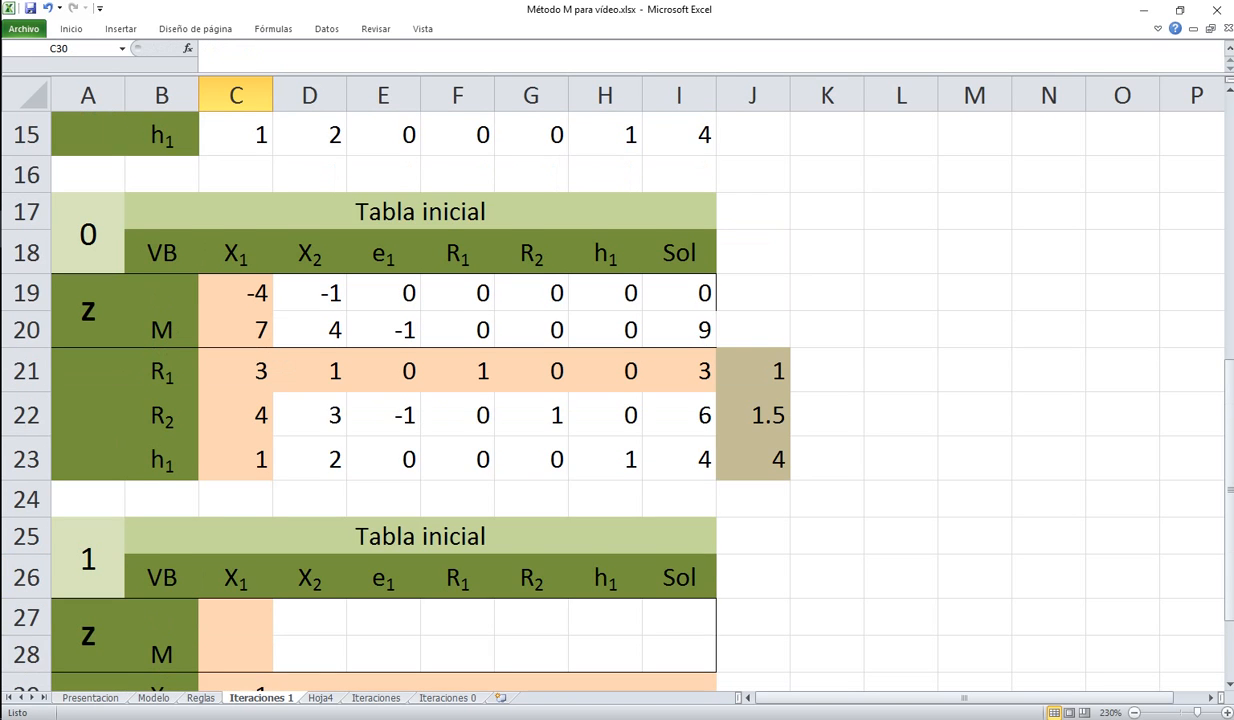
pyautogui.scroll(-1, 617, 400)
pyautogui.click(236, 577)
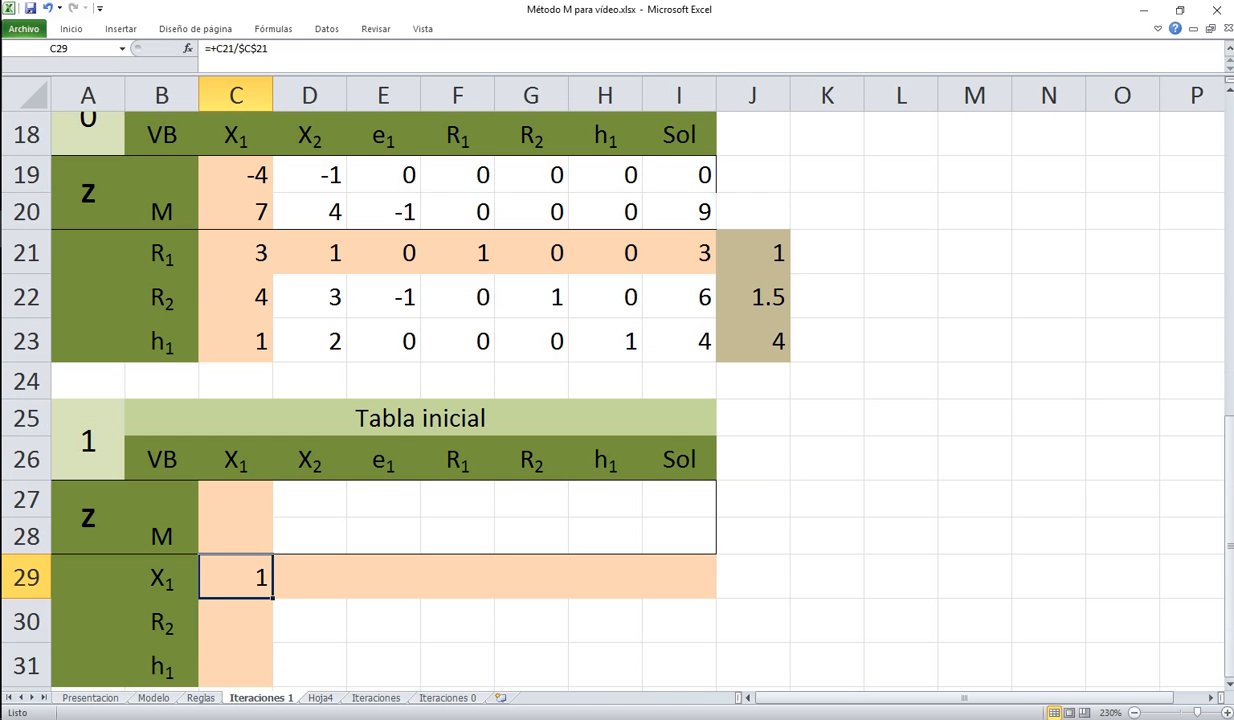
pyautogui.moveTo(272, 598); pyautogui.dragTo(697, 584)
# Format the values area C27:I31 of the iteration 1 table as fractions (Fracción)
pyautogui.moveTo(236, 499); pyautogui.dragTo(680, 664)
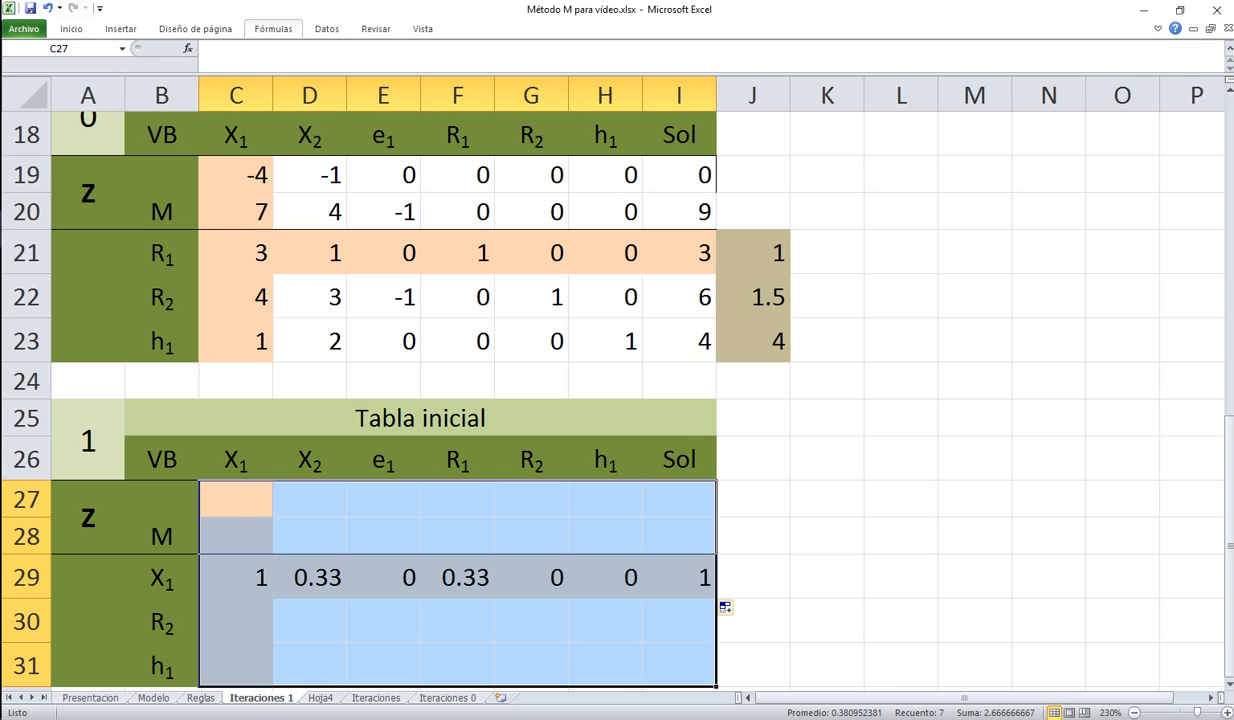
pyautogui.click(71, 28)
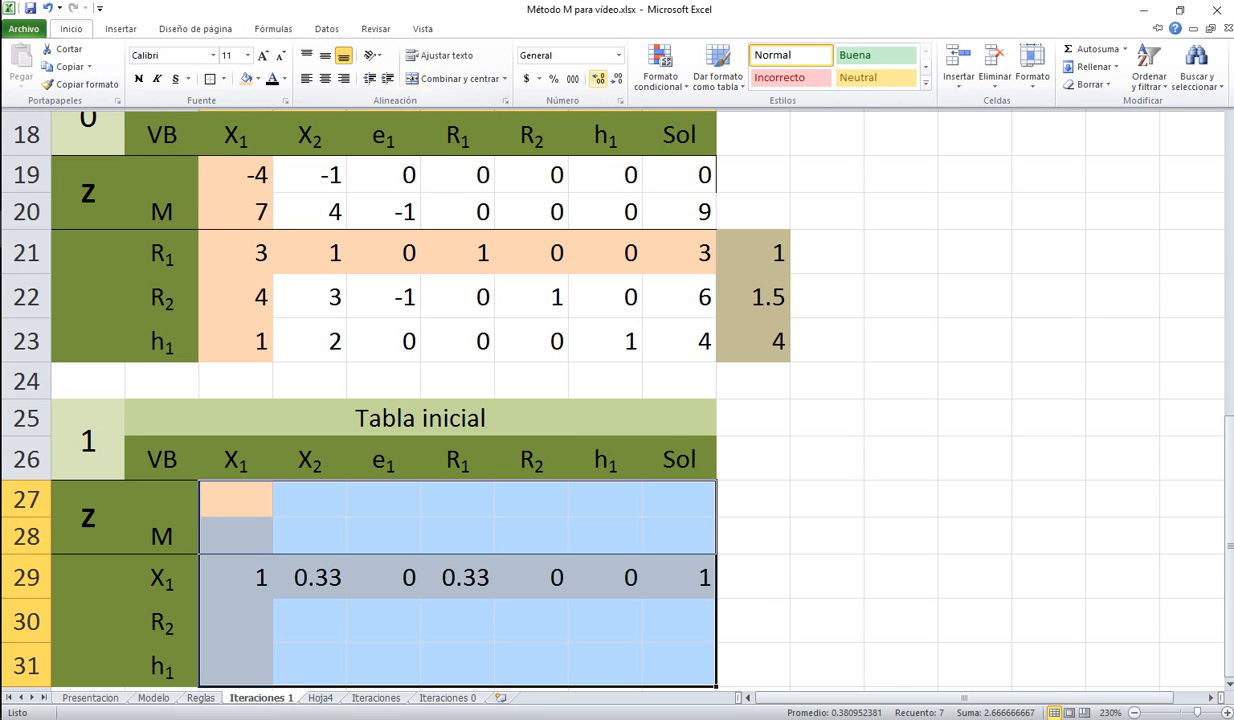
pyautogui.click(619, 55)
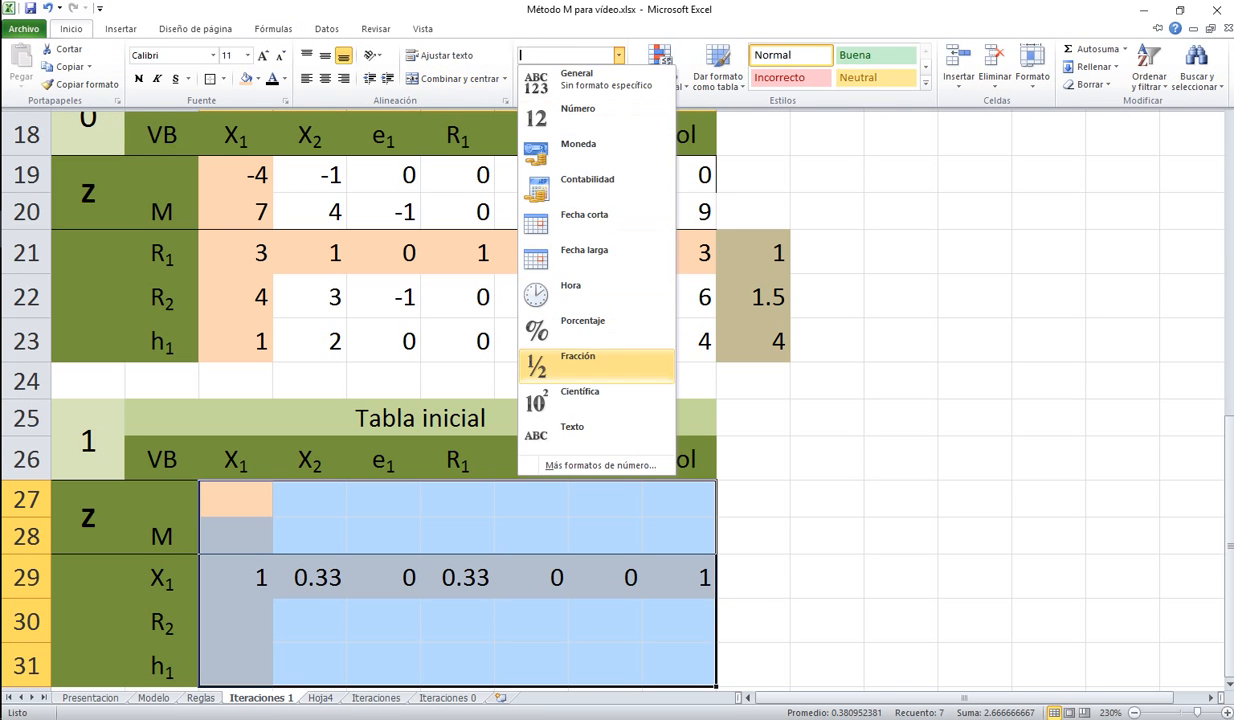
pyautogui.click(578, 362)
pyautogui.click(827, 535)
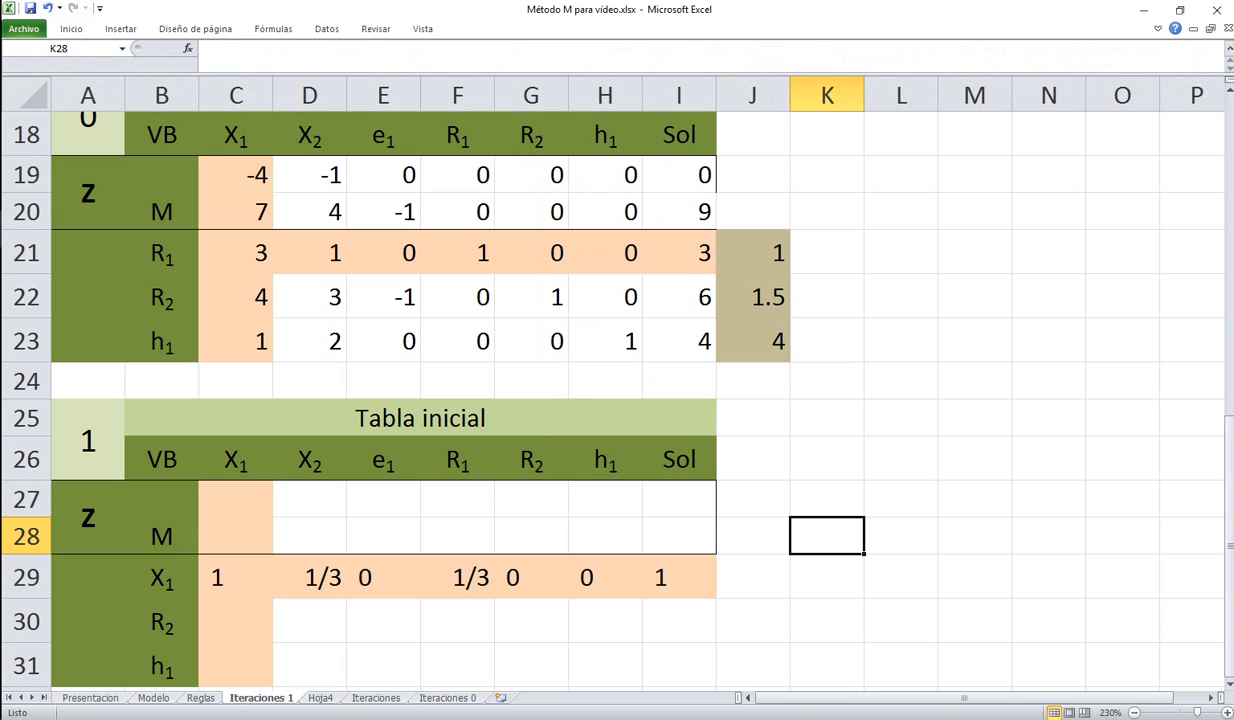
# Enter the formula -$C$19*C29+C19 in C27 for the first Z row of the iteration 1 table
pyautogui.click(236, 499)
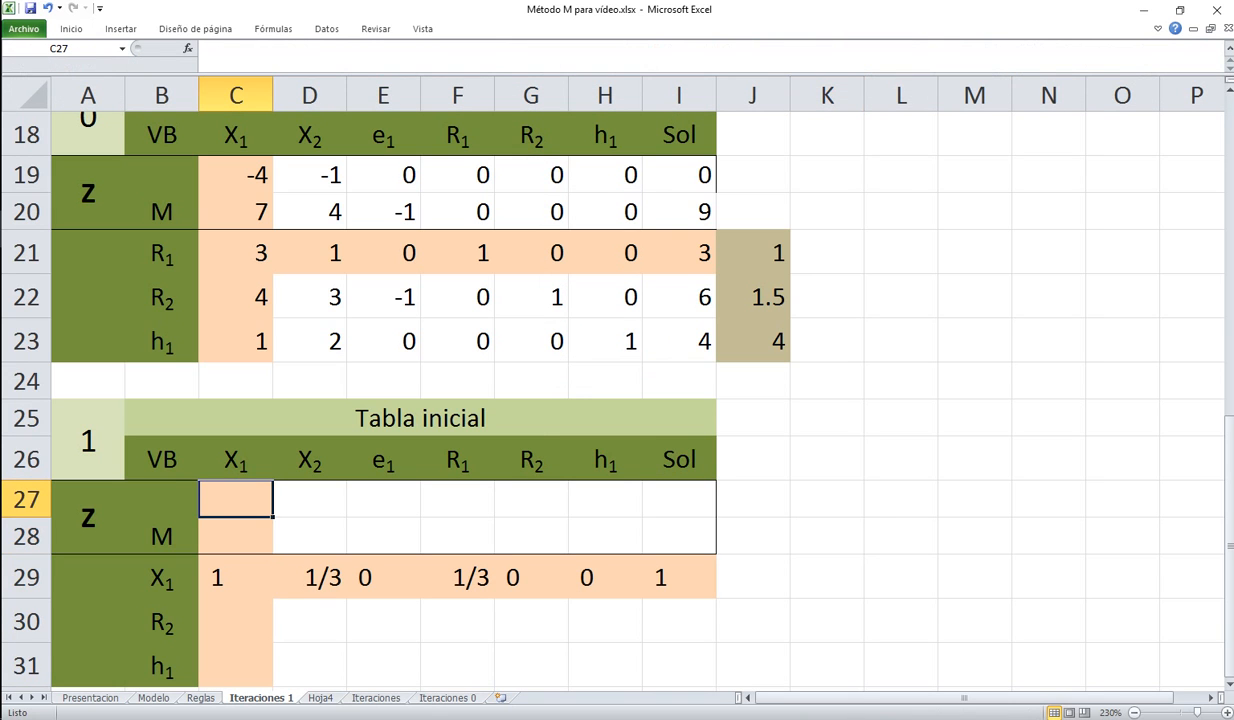
pyautogui.write('-')
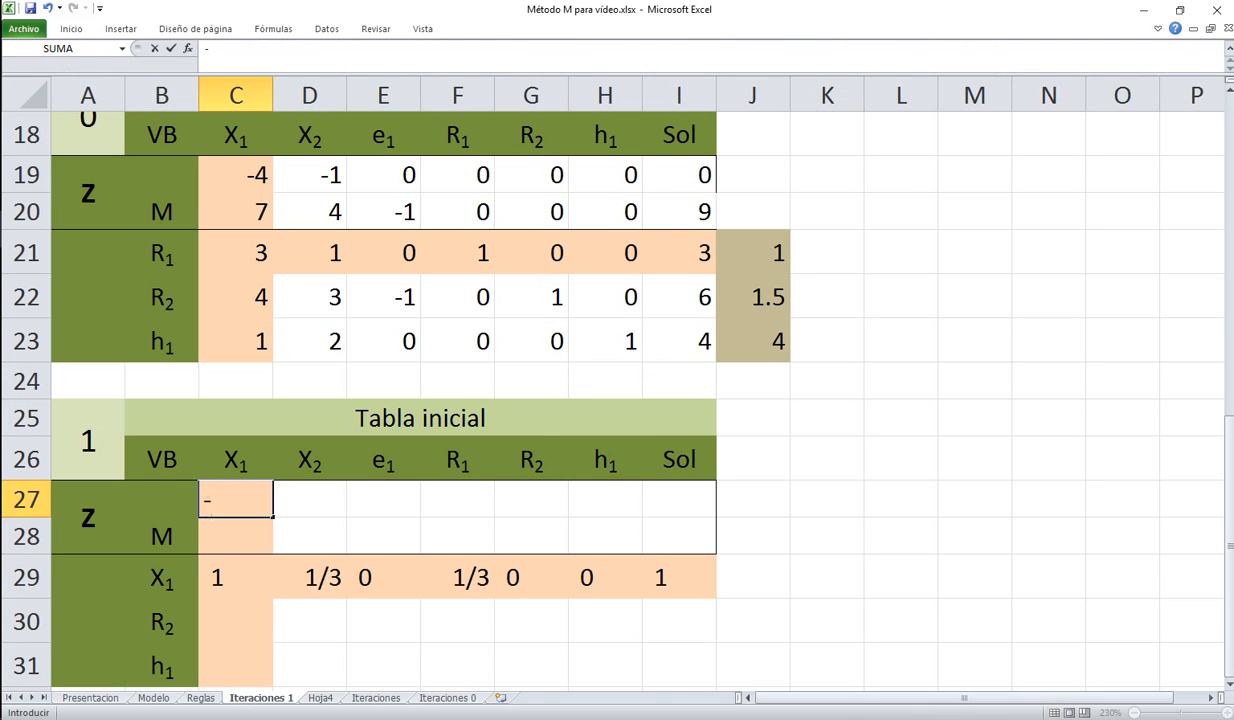
pyautogui.click(236, 175)
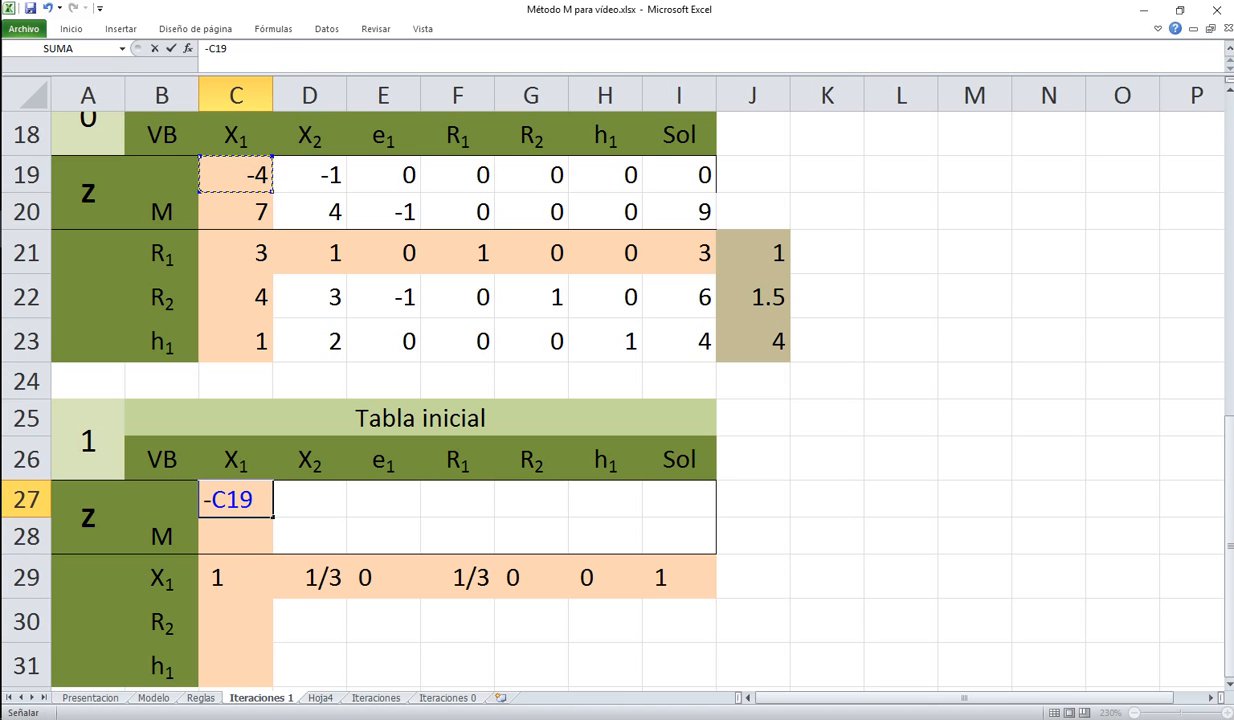
pyautogui.press('F4')
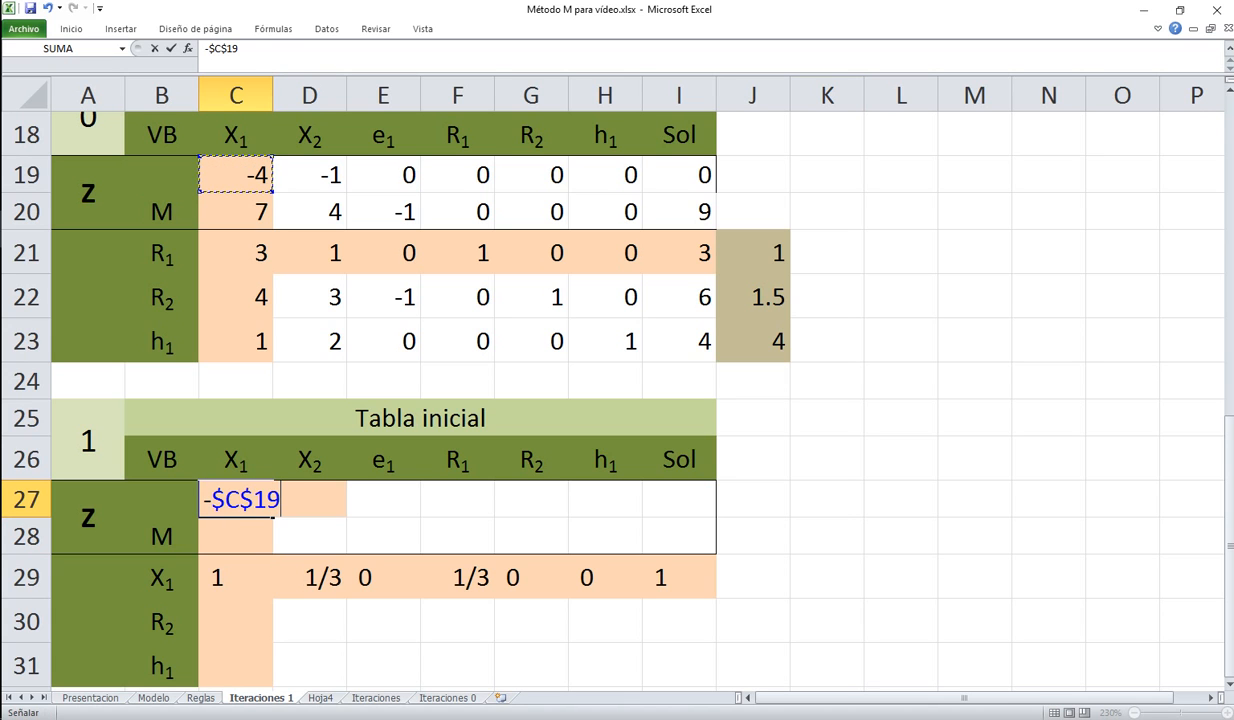
pyautogui.write('*')
pyautogui.click(236, 577)
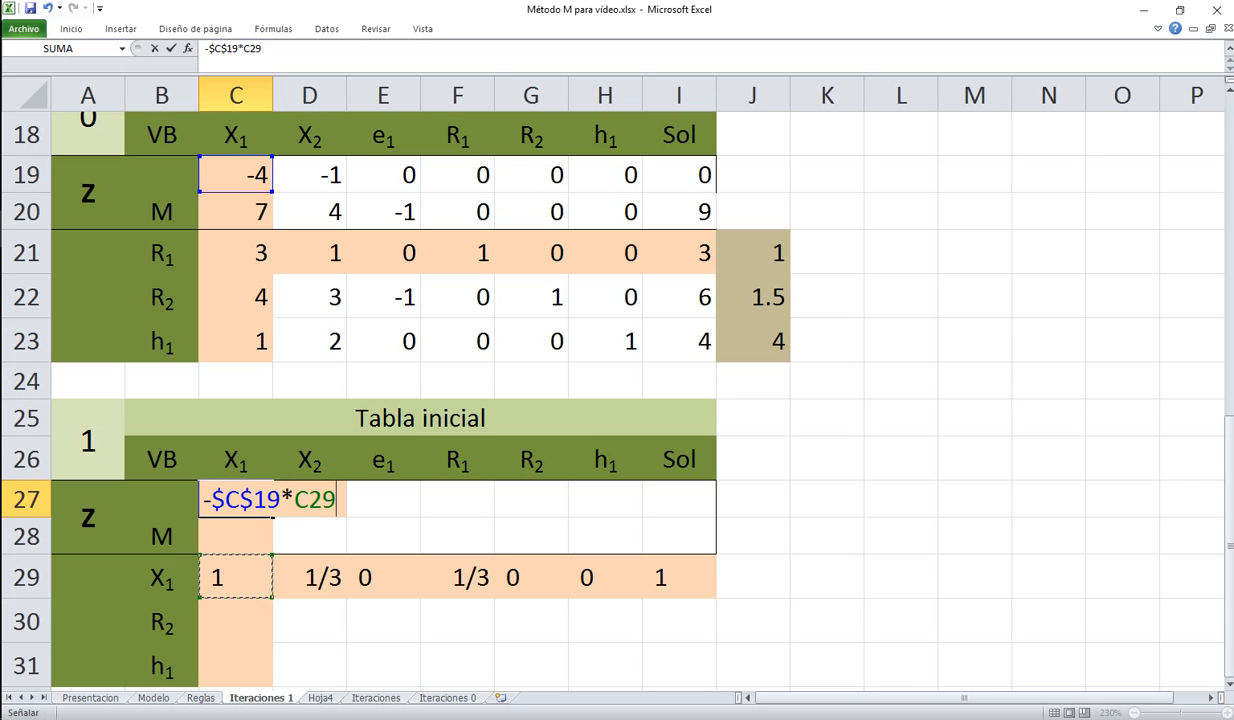
pyautogui.write('+')
pyautogui.click(236, 175)
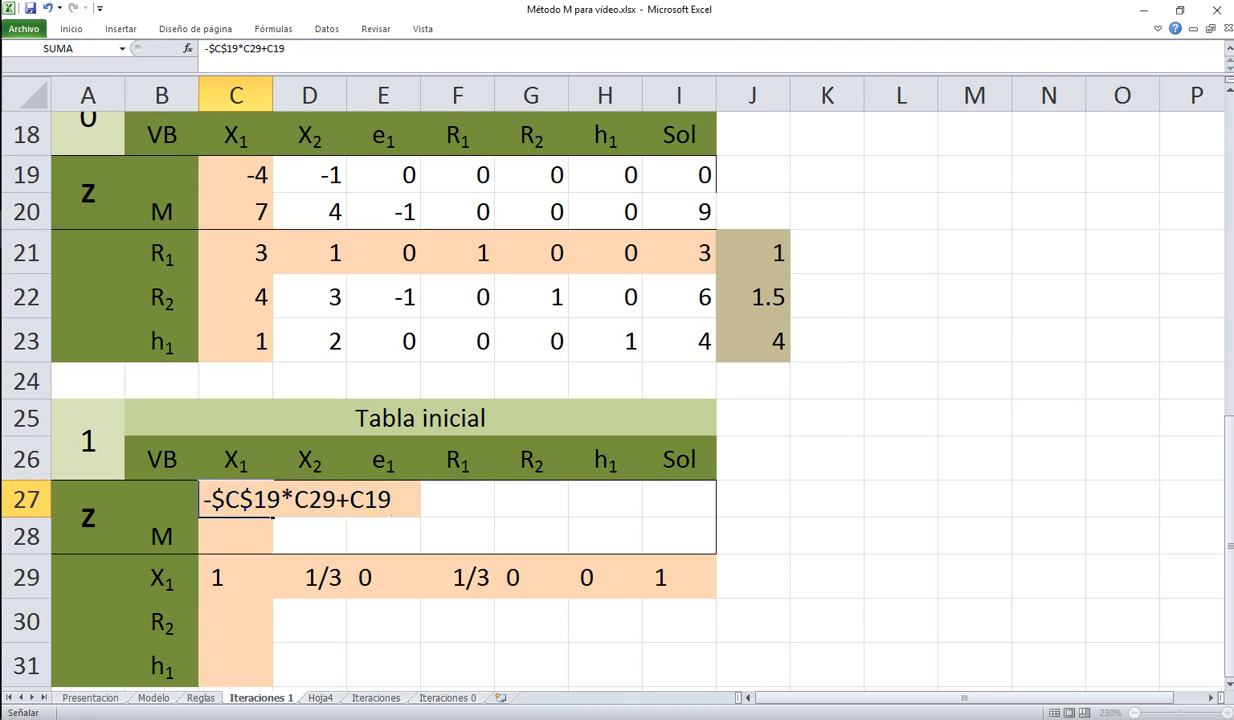
pyautogui.press('Return')
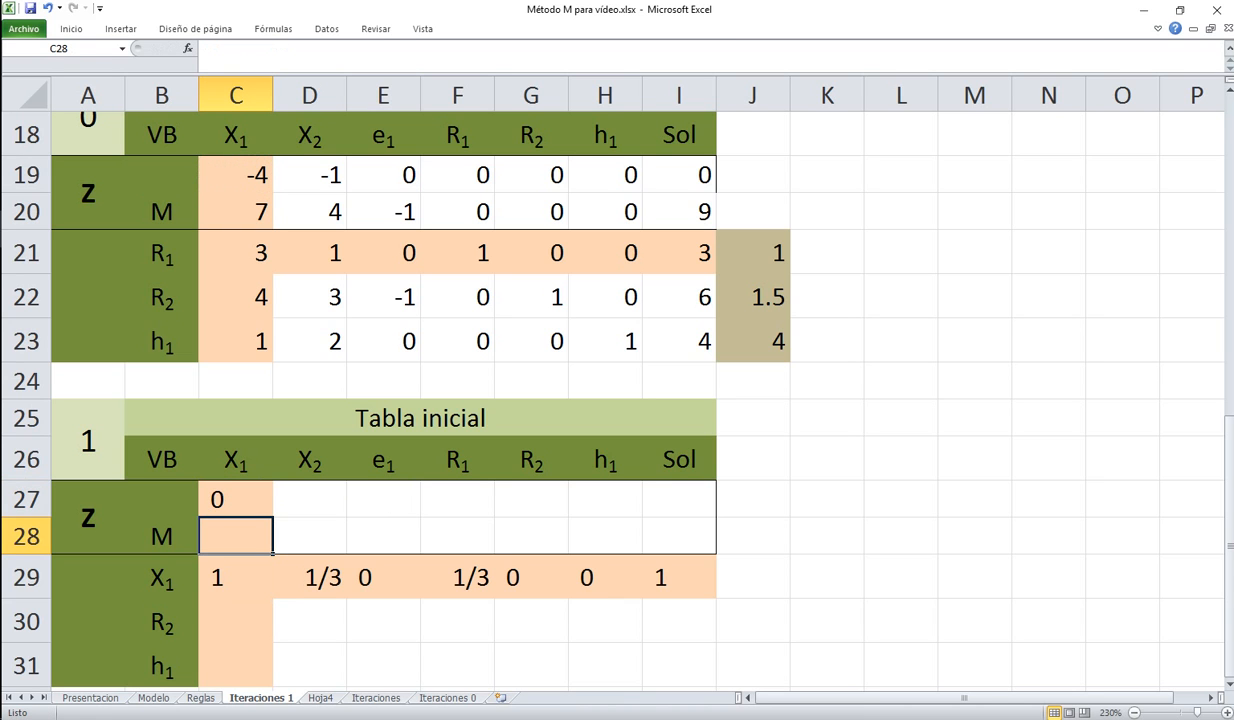
# Enter the formula -$C$20*C29+C20 in C28 for the M row
pyautogui.click(236, 212)
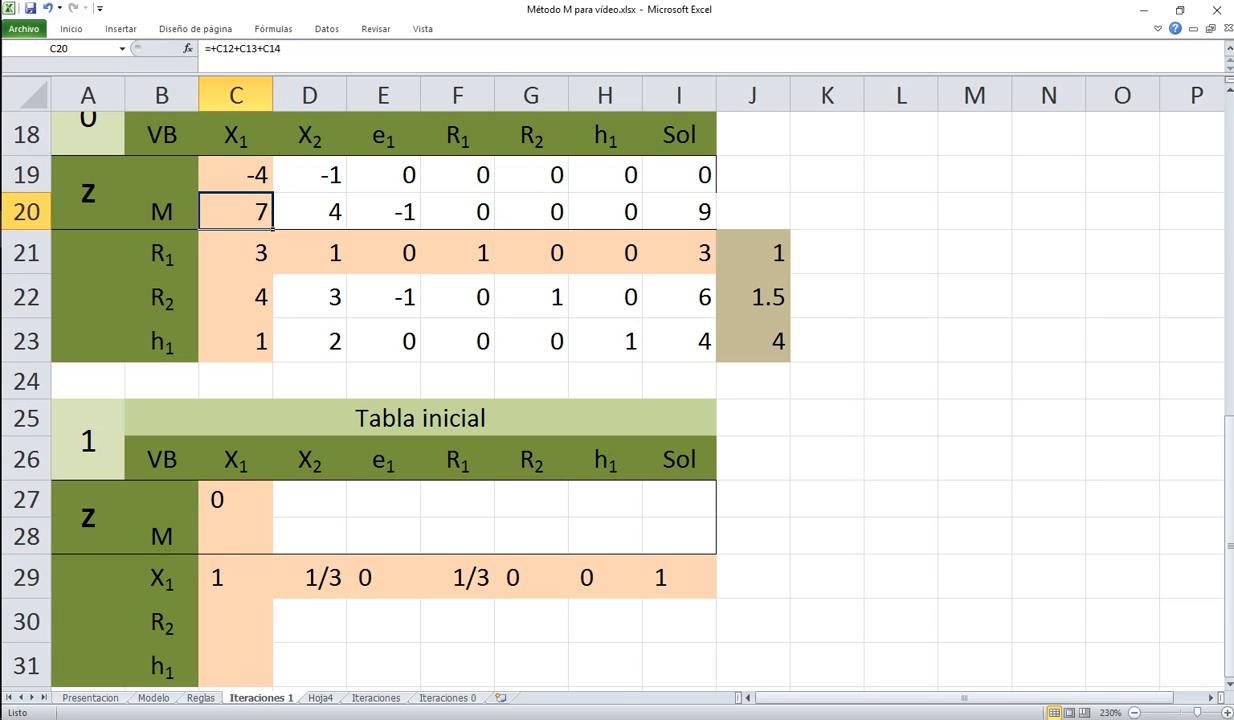
pyautogui.click(236, 536)
pyautogui.write('-')
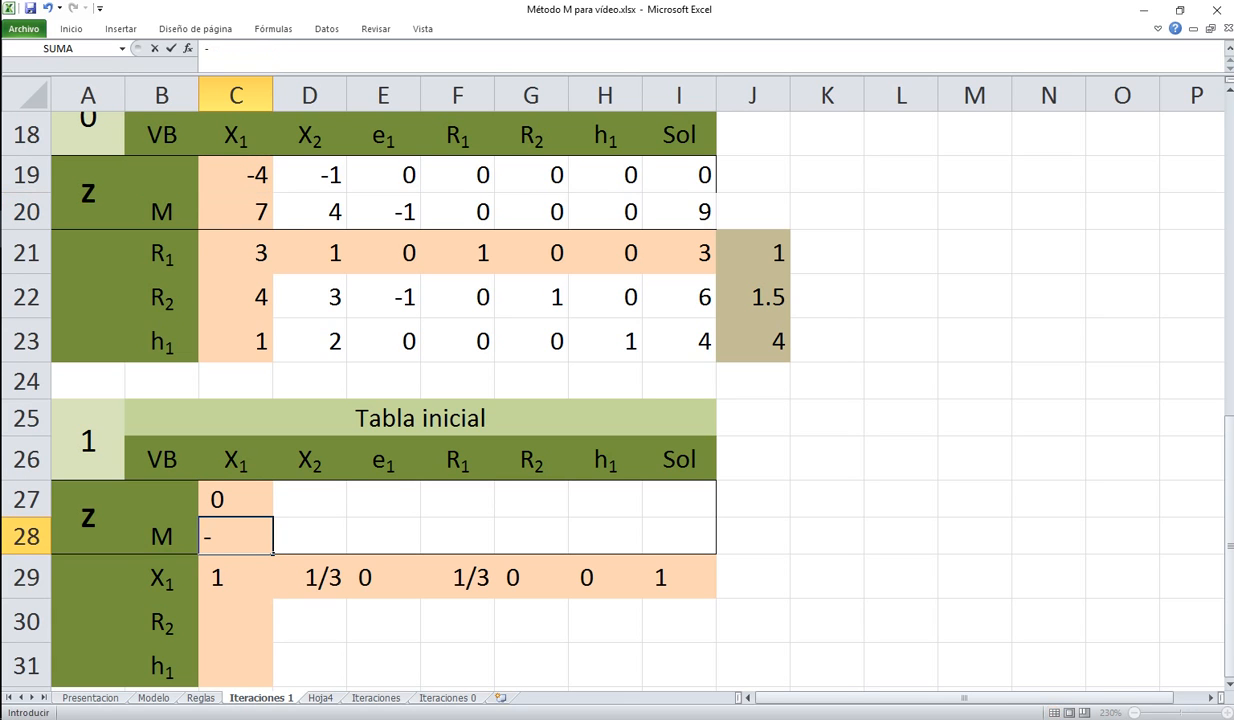
pyautogui.click(236, 212)
pyautogui.press('F4')
pyautogui.write('*')
pyautogui.click(236, 578)
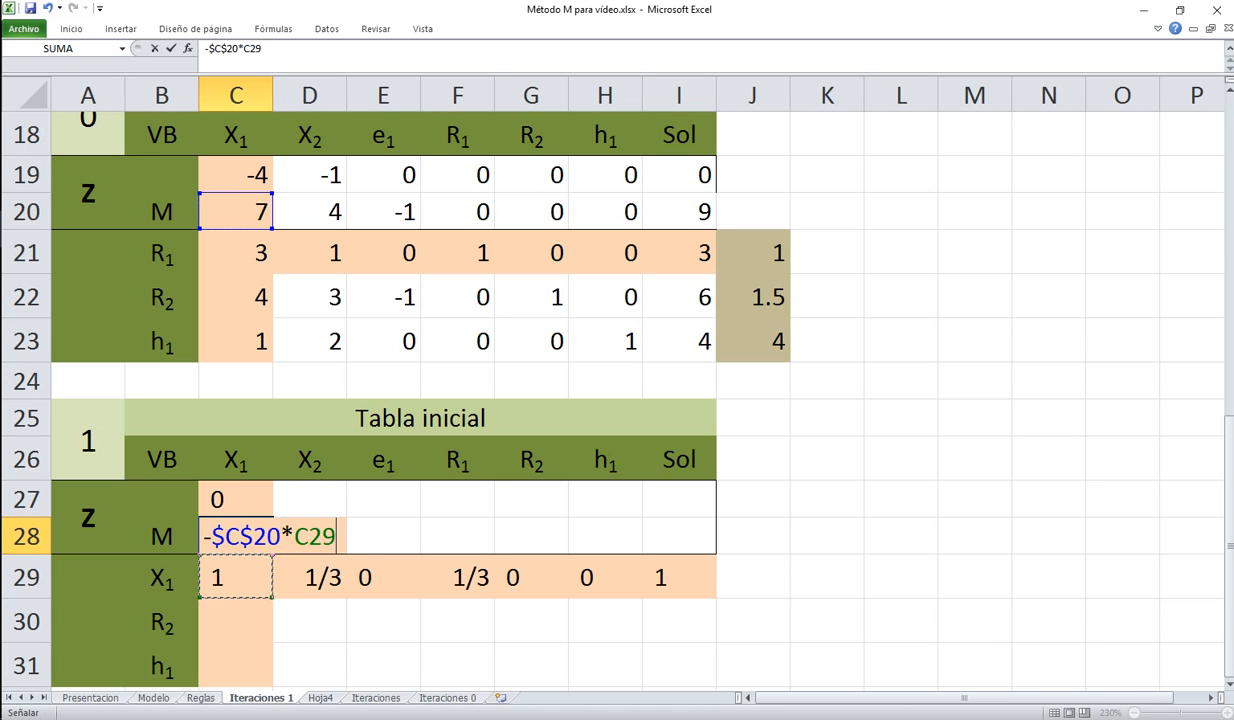
pyautogui.write('+')
pyautogui.click(236, 212)
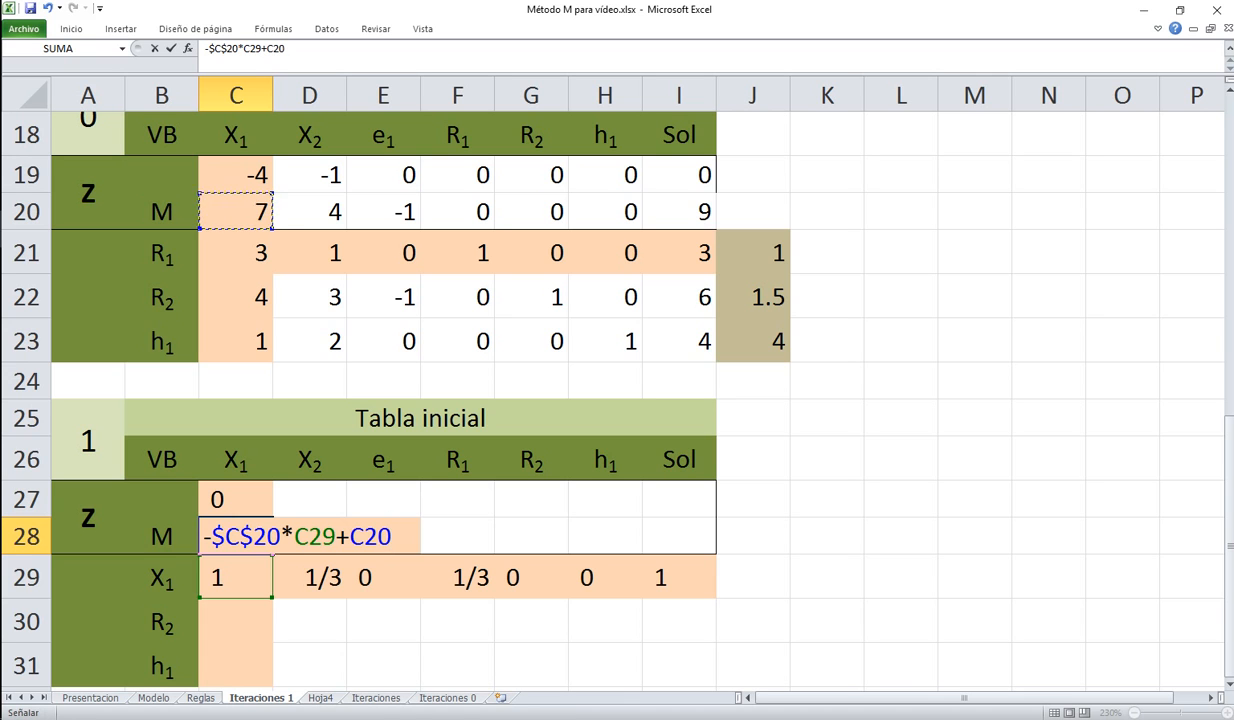
pyautogui.press('Return')
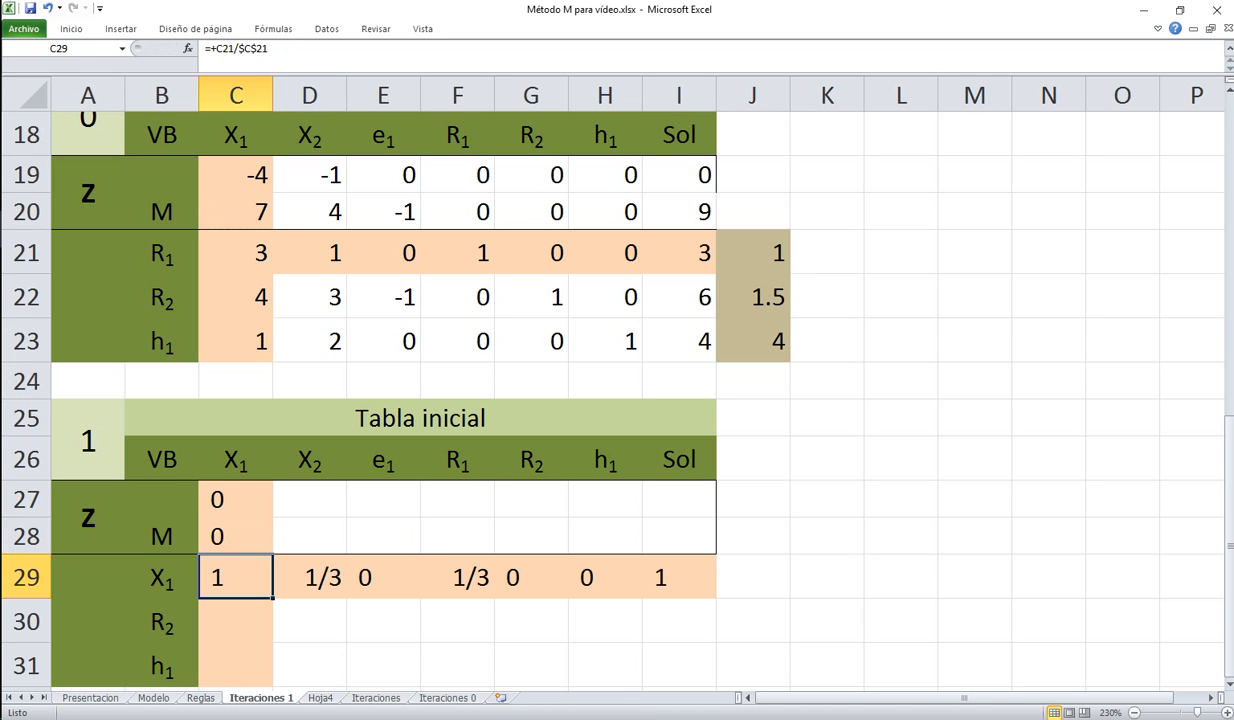
pyautogui.moveTo(236, 499); pyautogui.dragTo(236, 536)
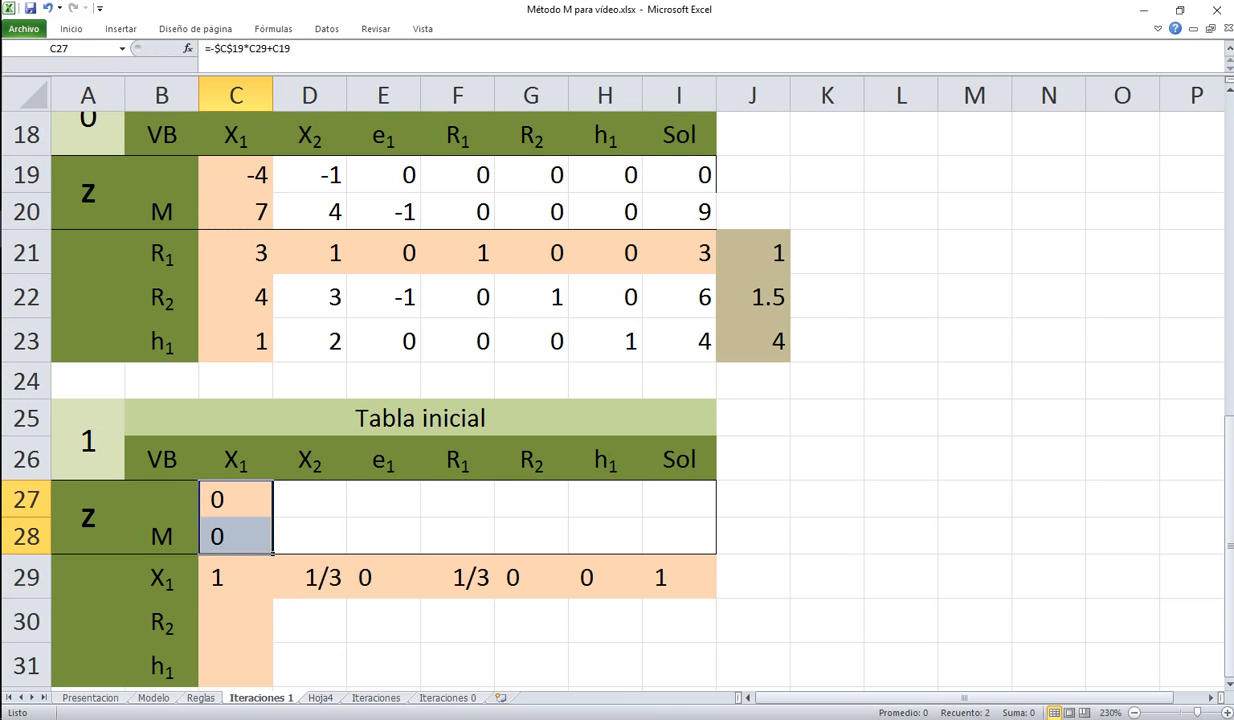
# Enter the formula -$C$22*C29+C22 in C30 for the R2 row
pyautogui.click(236, 621)
pyautogui.write('-')
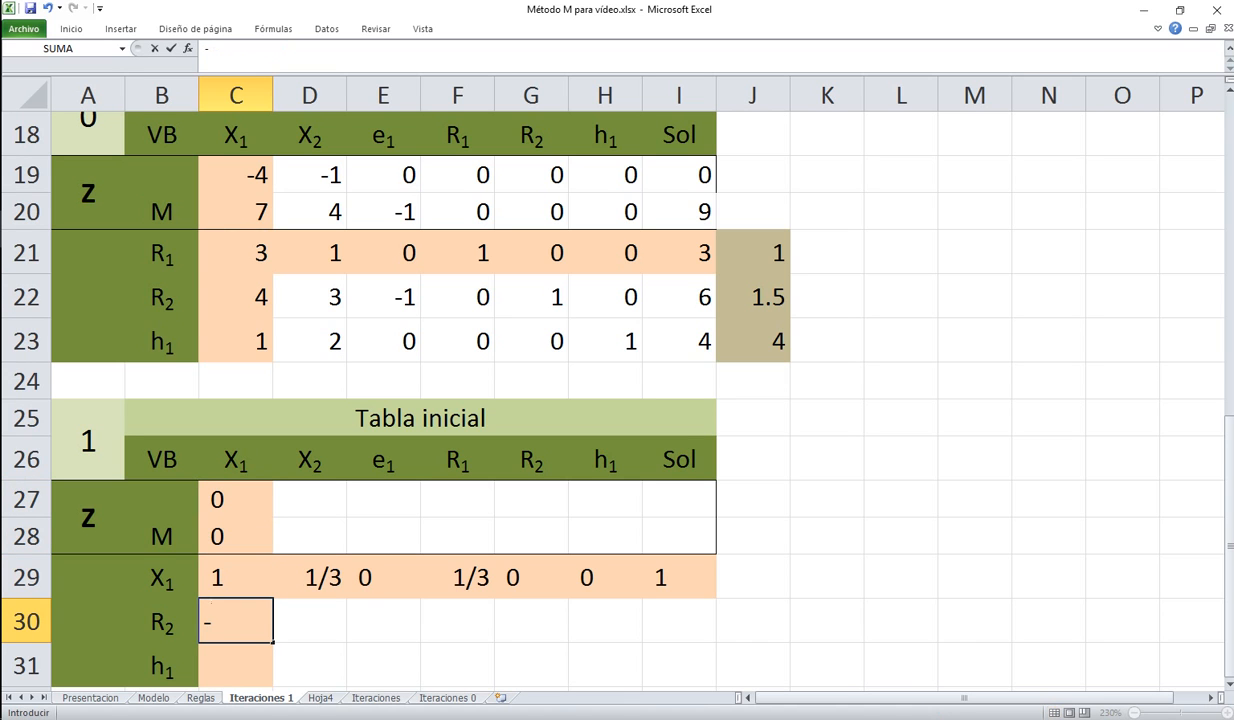
pyautogui.click(236, 297)
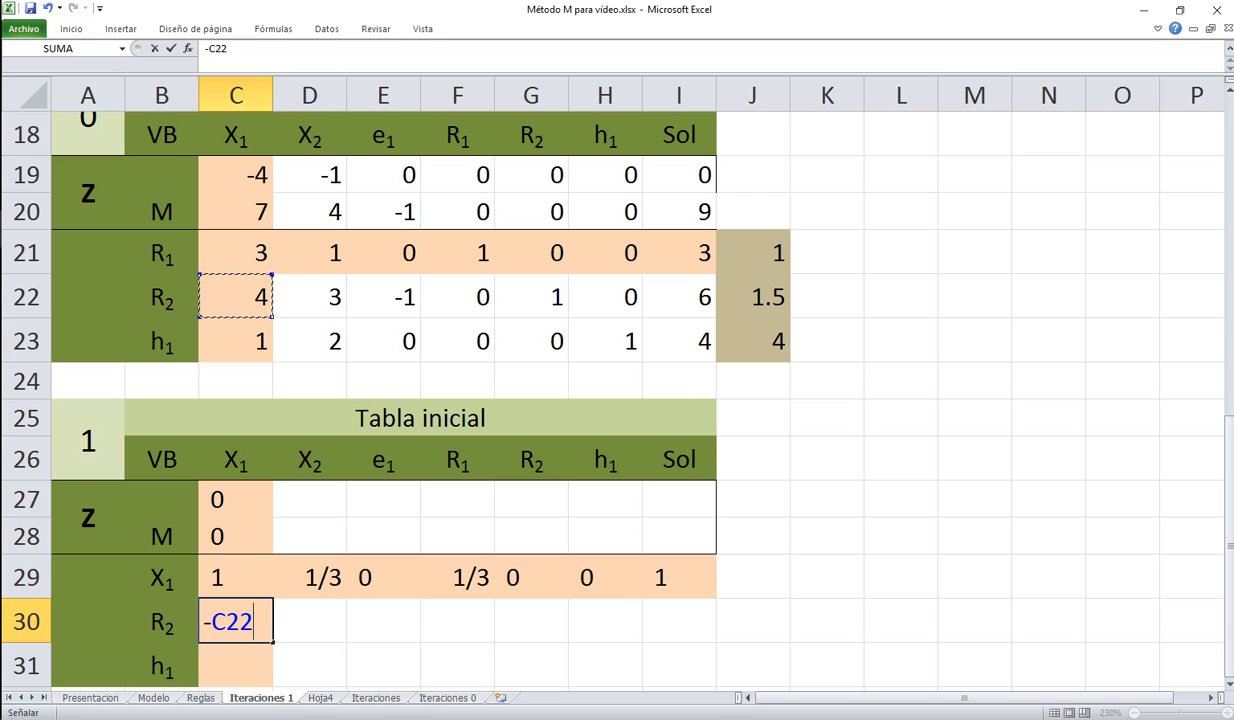
pyautogui.press('F4')
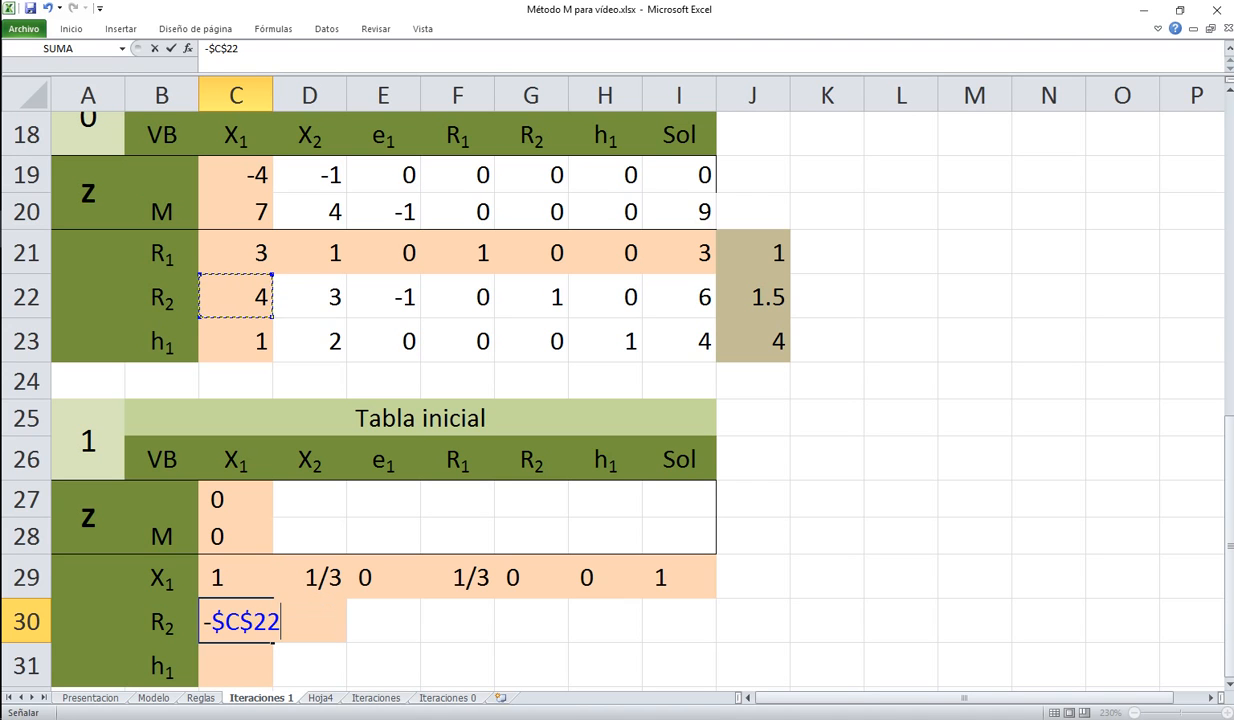
pyautogui.write('*')
pyautogui.press('Up')
pyautogui.write('+C22')
pyautogui.press('Return')
# Enter the formula -$C$23*C29+C23 in C31 for the h1 row
pyautogui.click(235, 341)
pyautogui.click(235, 665)
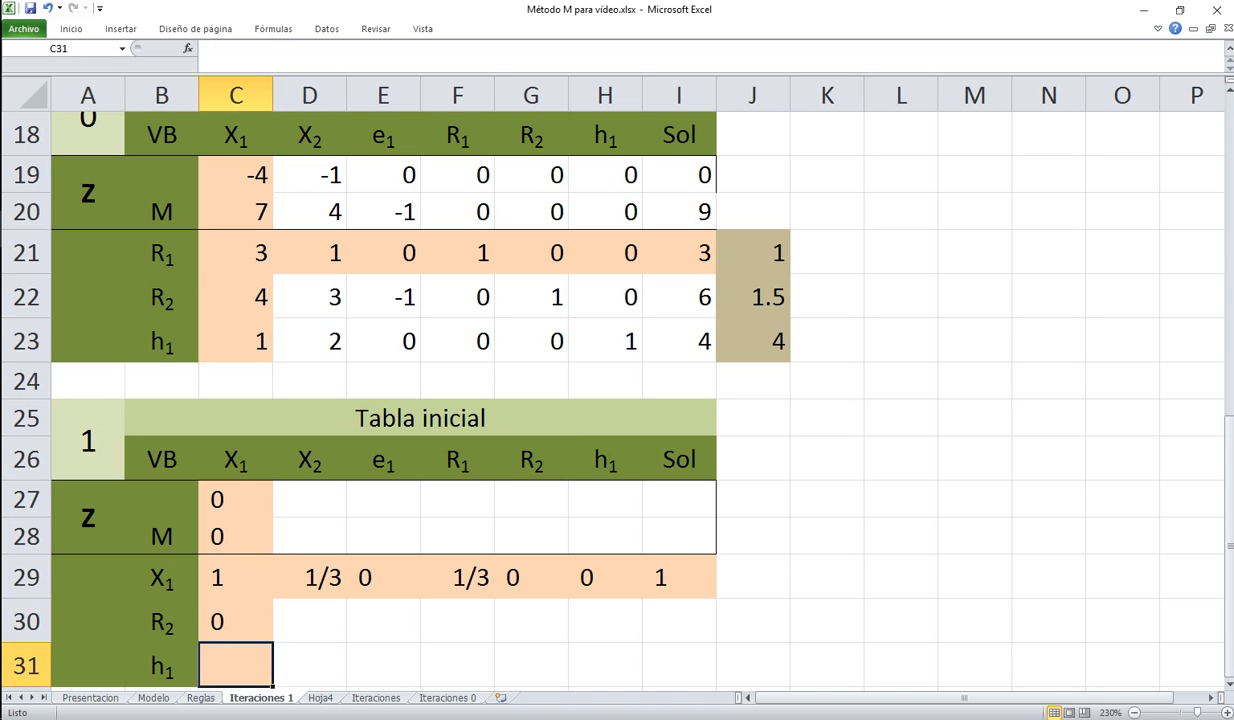
pyautogui.write('-')
pyautogui.click(235, 341)
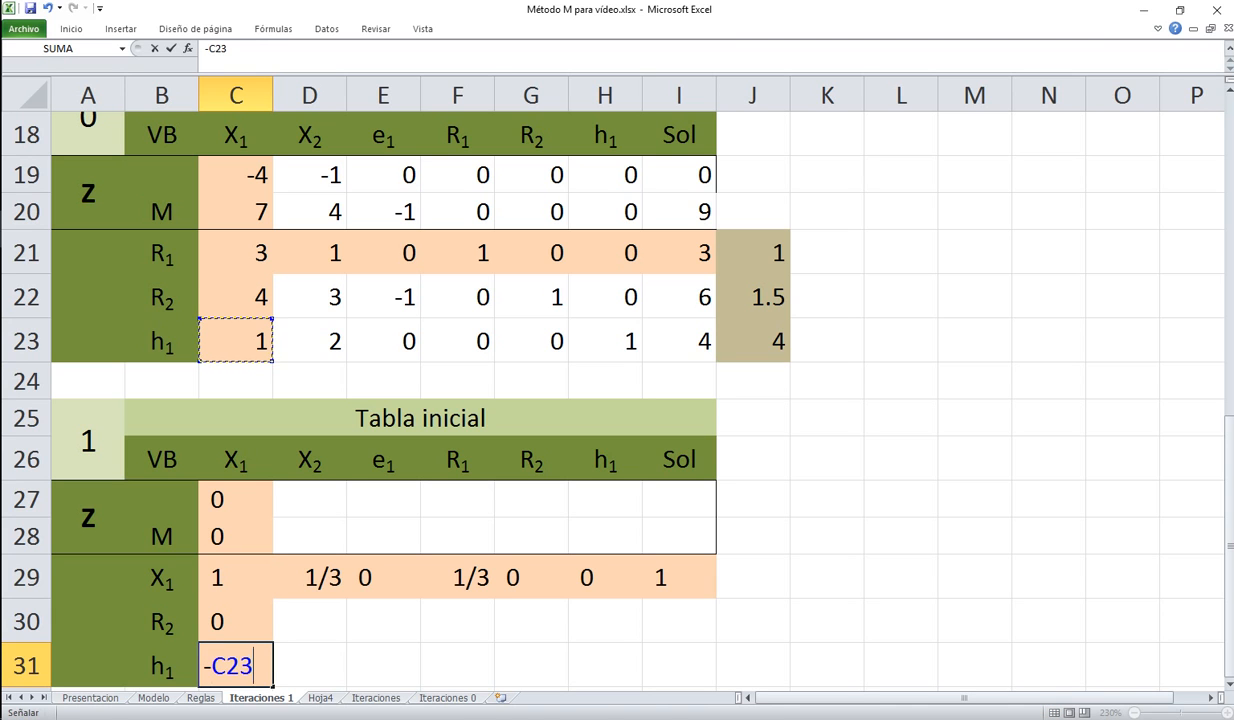
pyautogui.press('F4')
pyautogui.write('*')
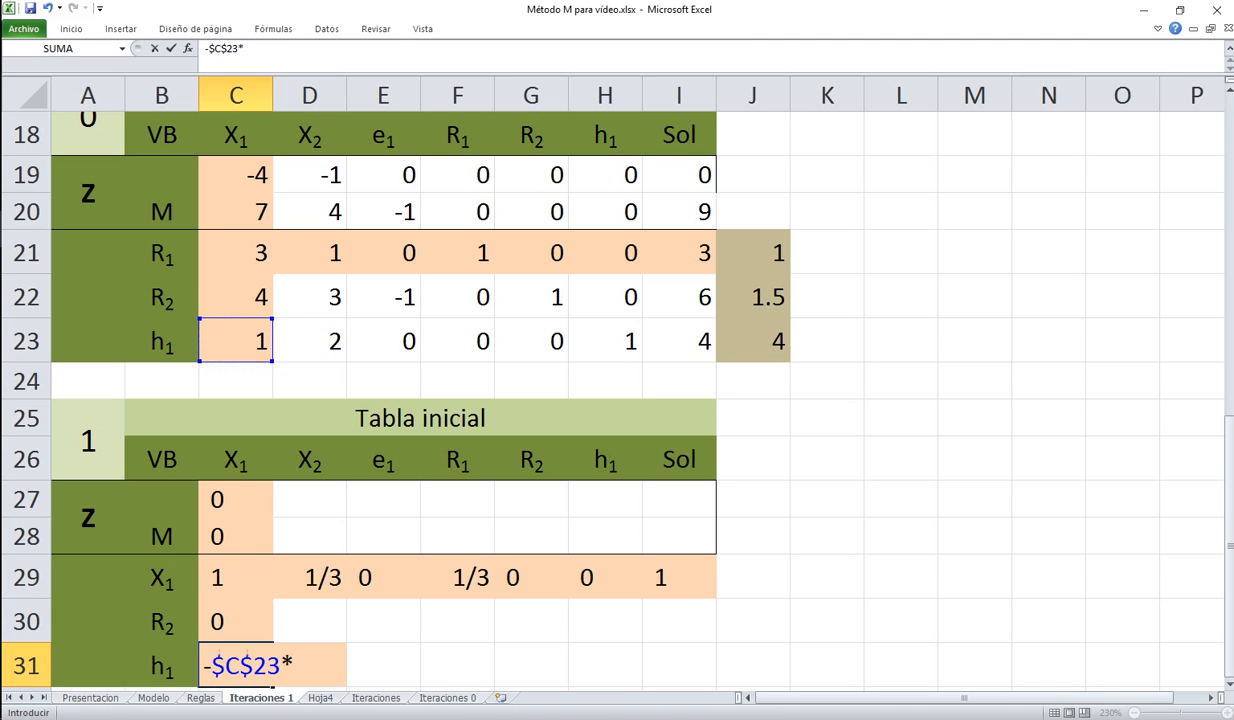
pyautogui.click(235, 577)
pyautogui.write('+')
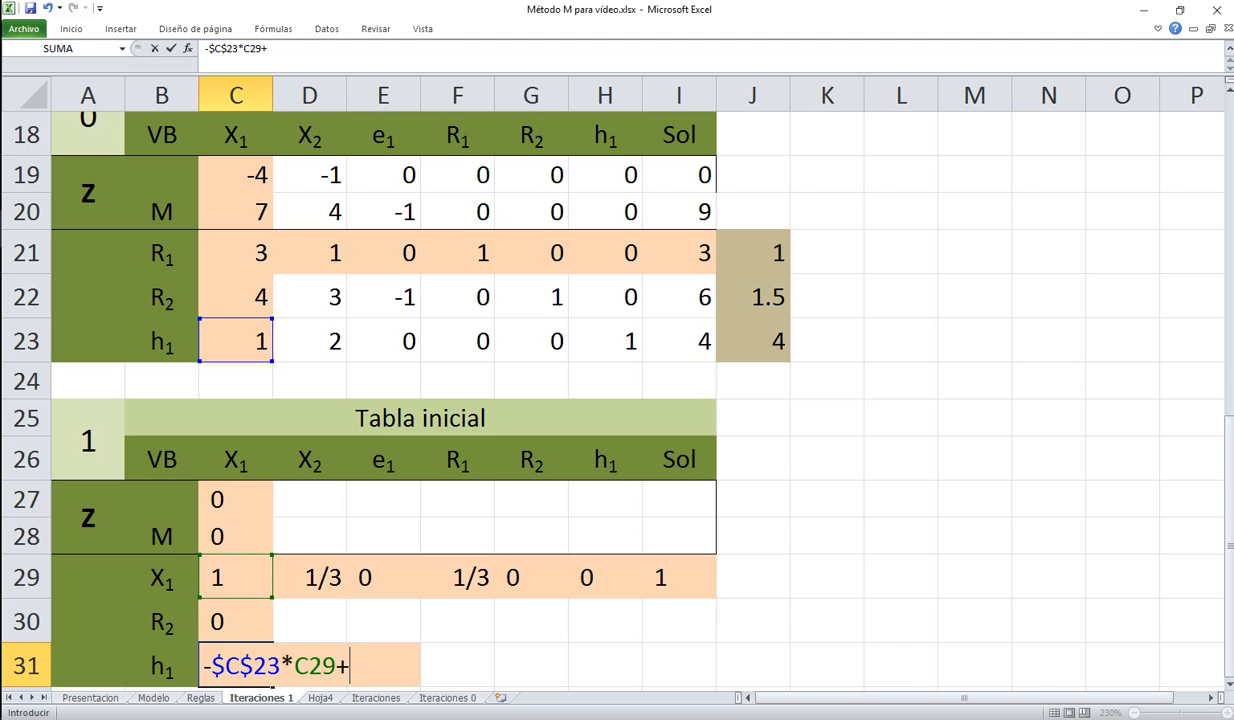
pyautogui.click(235, 341)
pyautogui.press('Return')
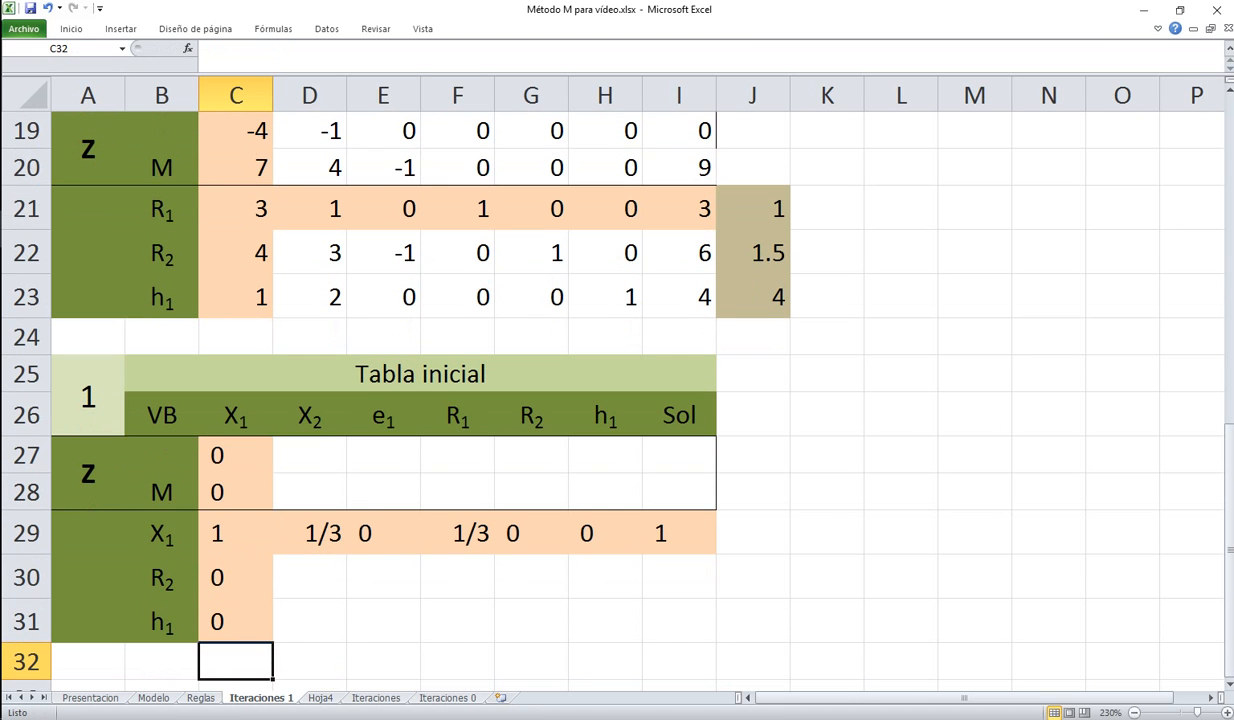
# Fill the Z row formulas in C27:C28 and the R2 and h1 formulas in C30:C31 across through column I
pyautogui.moveTo(235, 455); pyautogui.dragTo(714, 509)
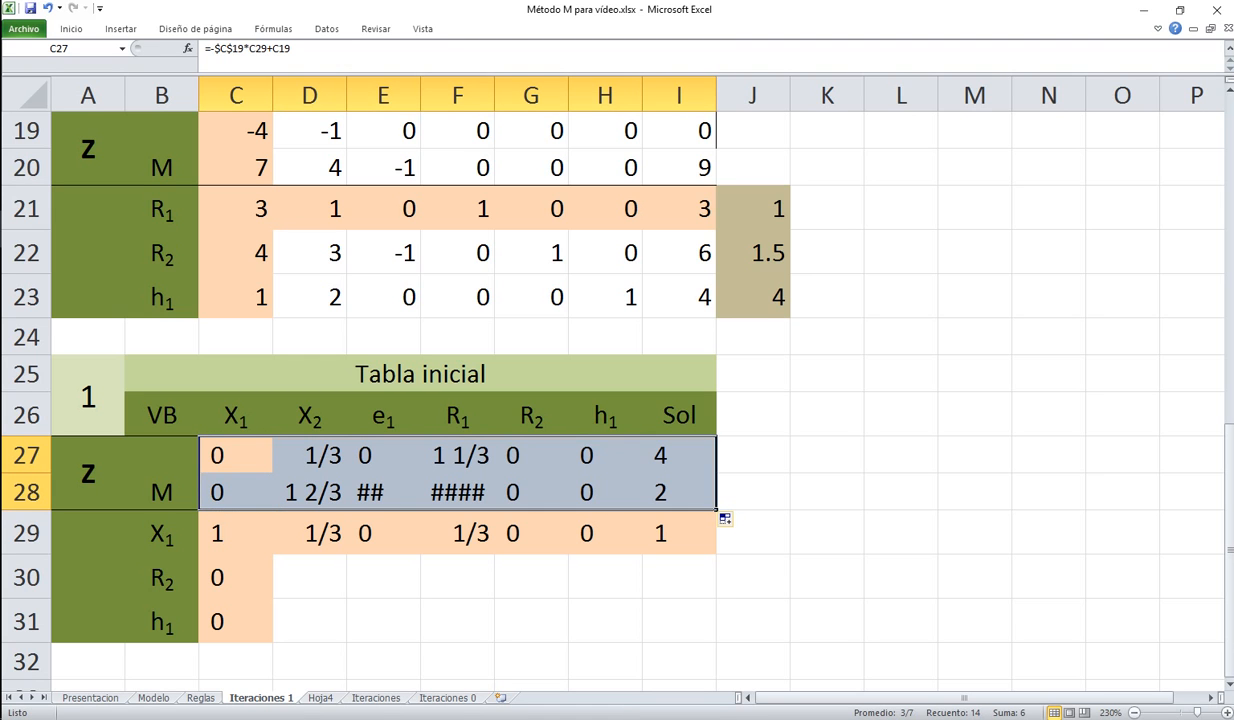
pyautogui.moveTo(235, 578); pyautogui.dragTo(714, 632)
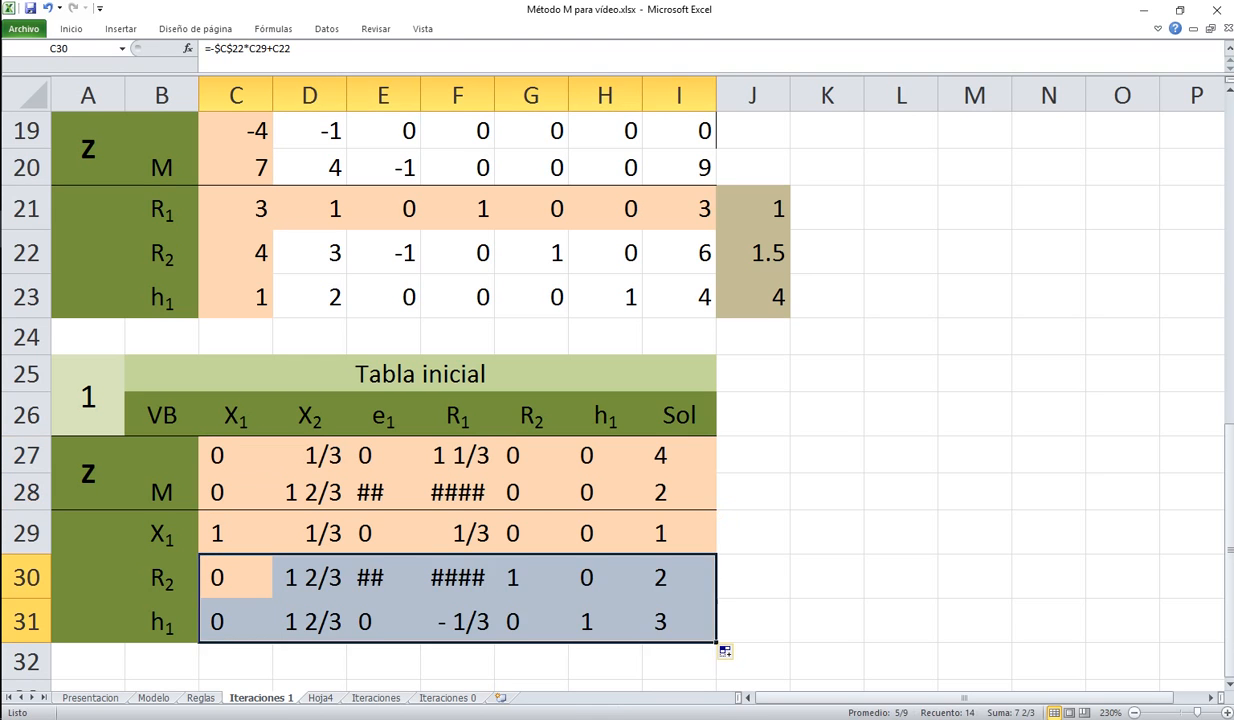
pyautogui.click(235, 455)
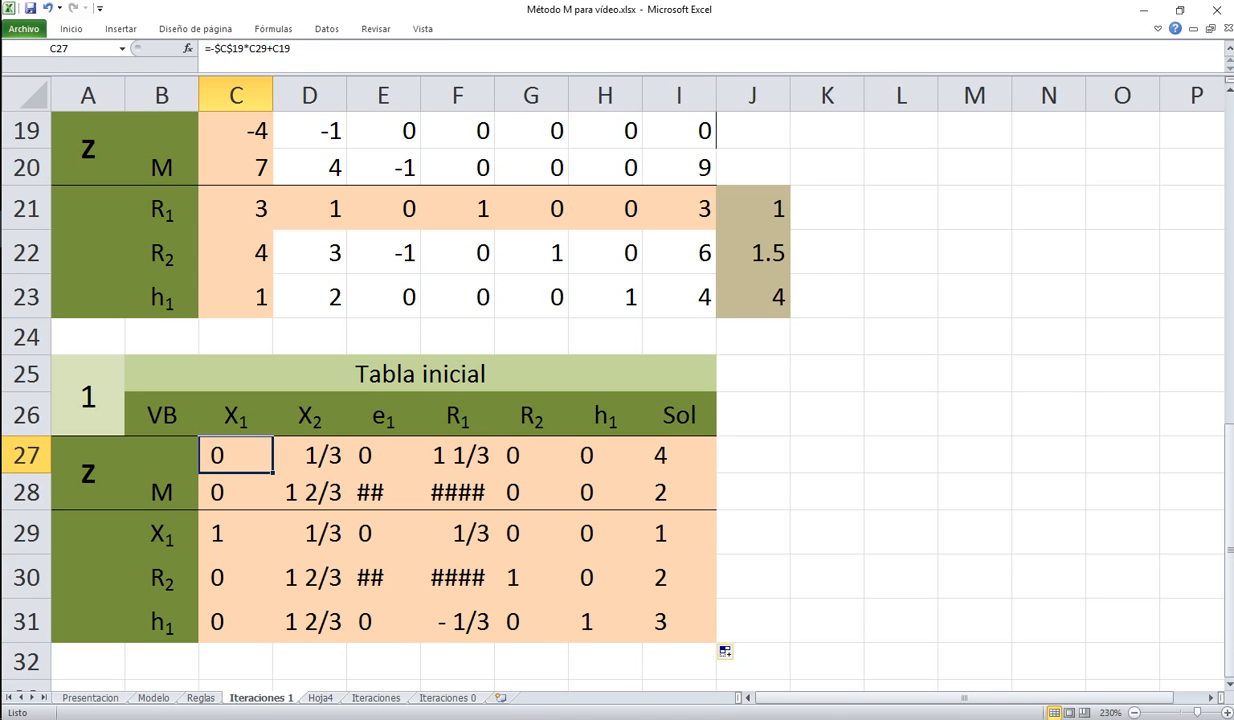
# Widen columns E, F and G enough to display the negative values and fractions in the iteration 1 table
pyautogui.moveTo(420, 95); pyautogui.dragTo(433, 95)
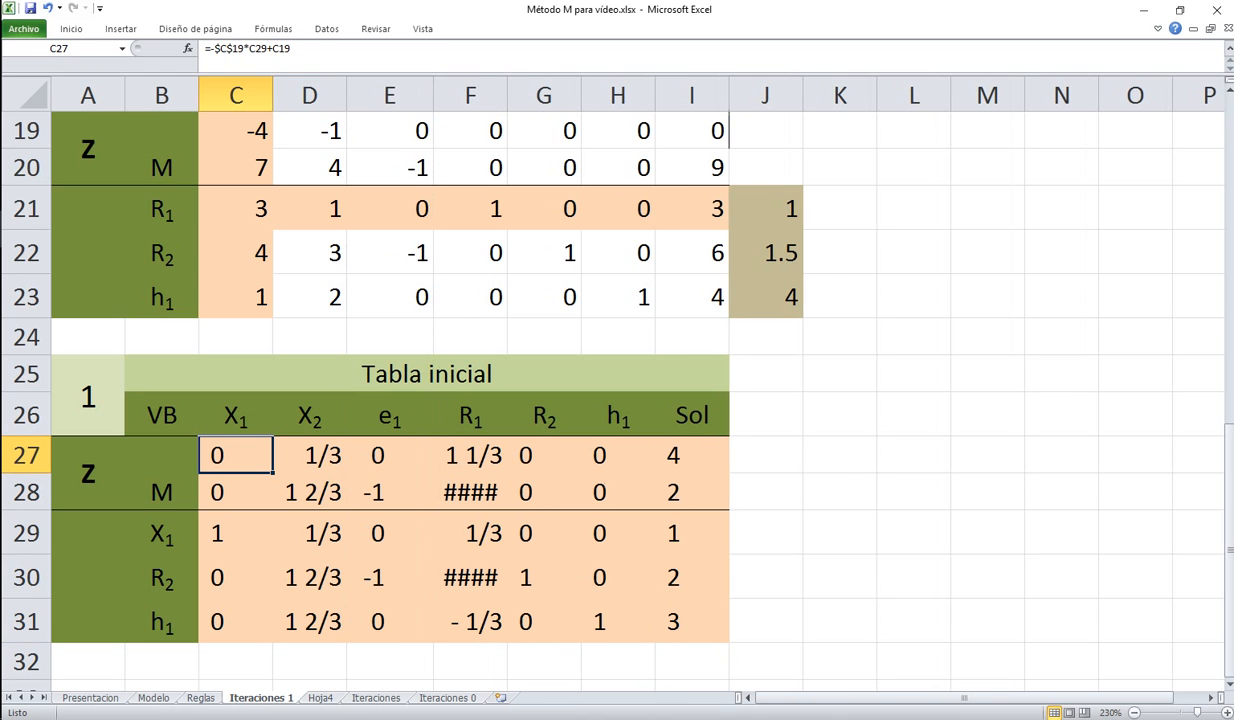
pyautogui.moveTo(581, 95); pyautogui.dragTo(605, 95)
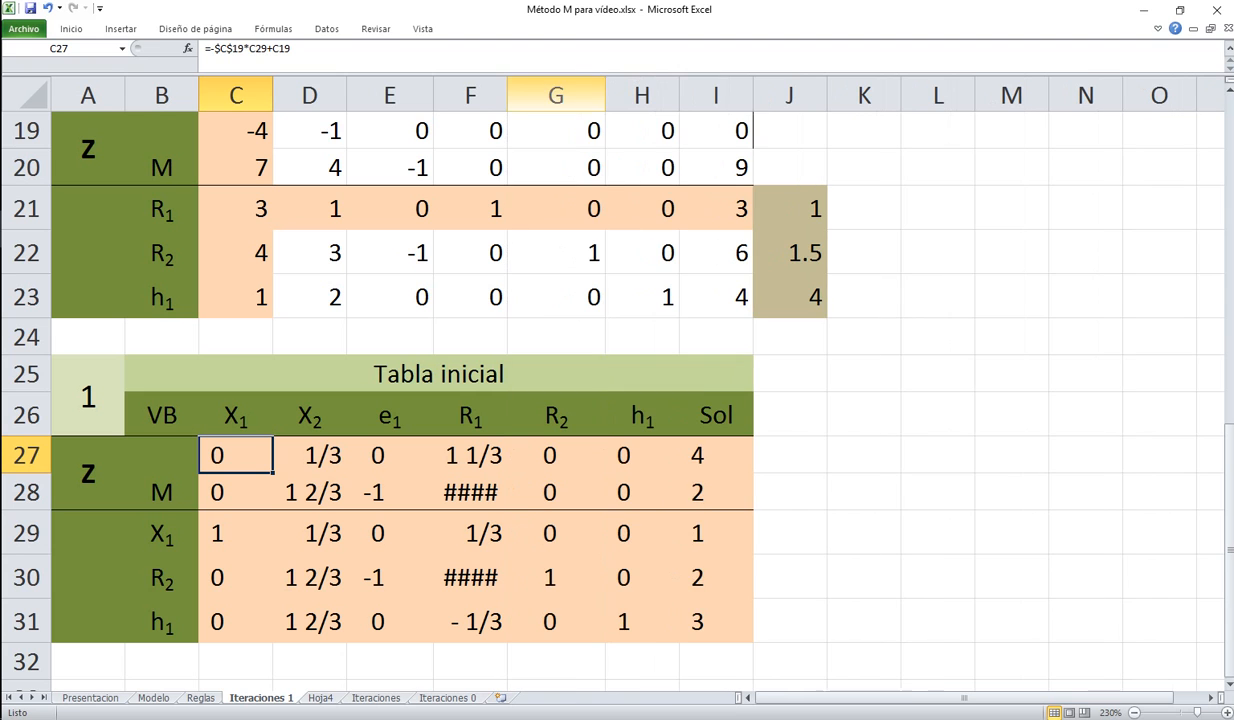
pyautogui.moveTo(507, 95); pyautogui.dragTo(514, 95)
pyautogui.moveTo(433, 95); pyautogui.dragTo(426, 95)
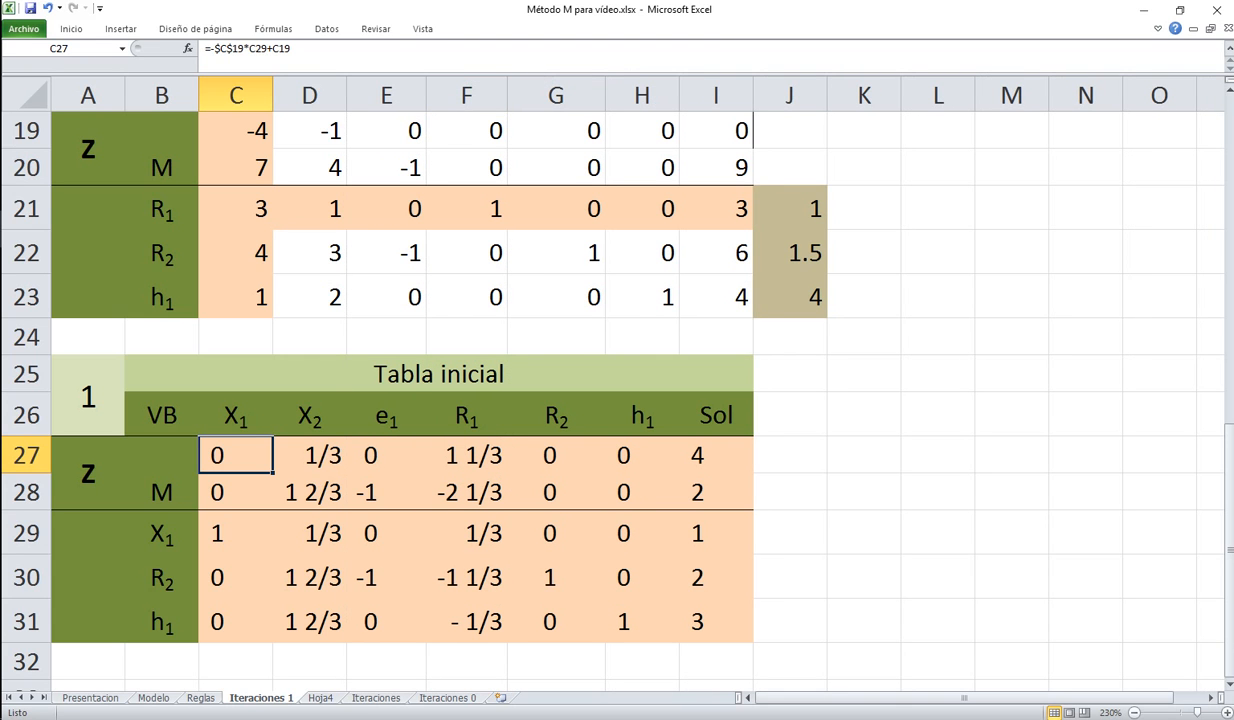
# Remove the orange fill from the iteration 1 values in C27:I31
pyautogui.moveTo(236, 455); pyautogui.dragTo(715, 621)
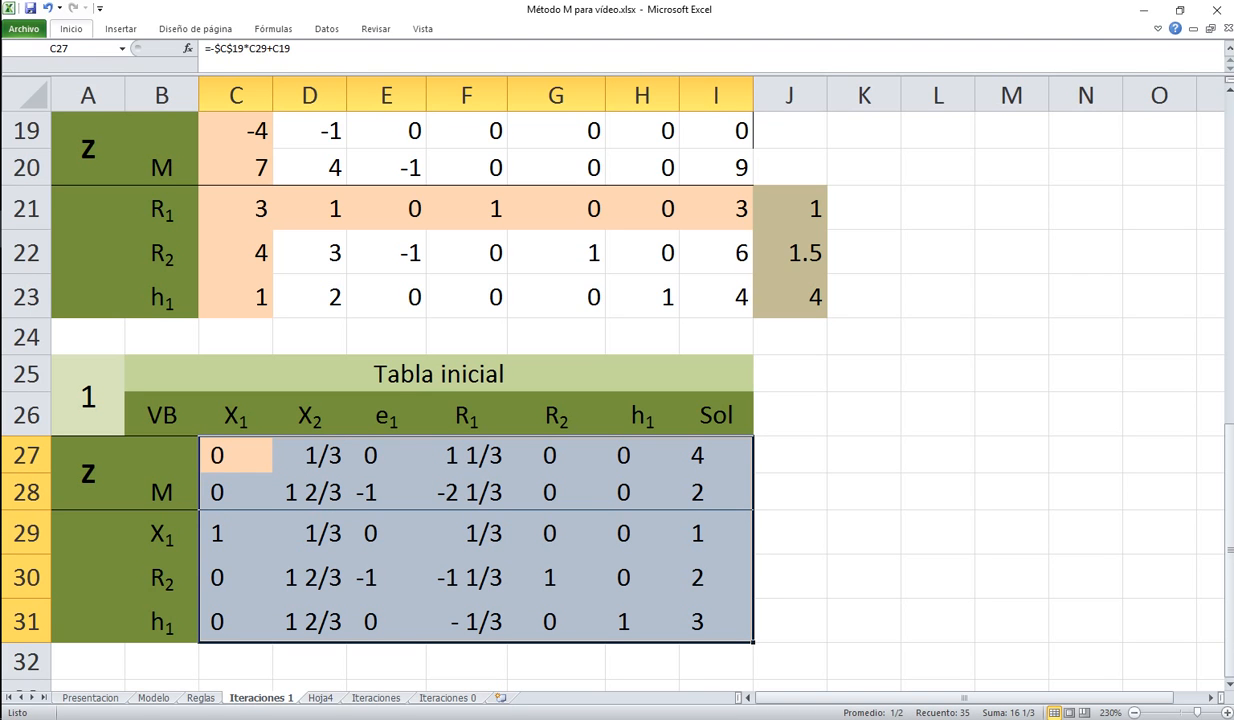
pyautogui.click(71, 28)
pyautogui.click(258, 78)
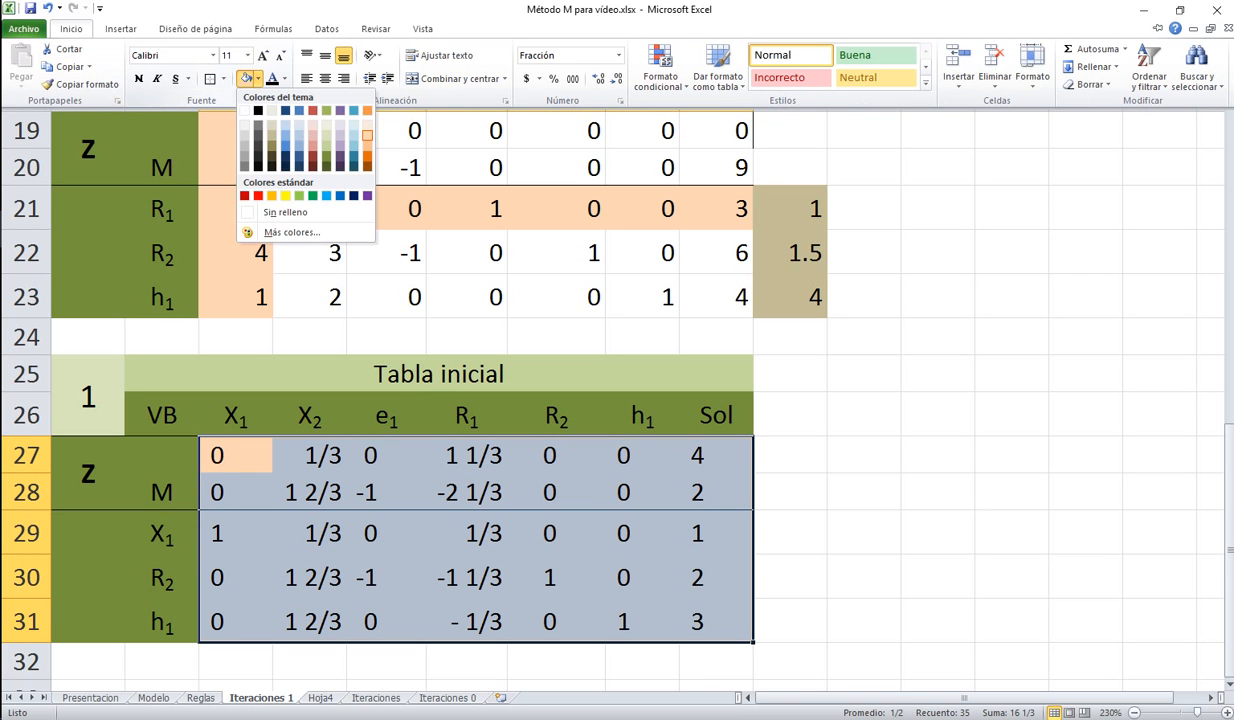
pyautogui.click(297, 110)
pyautogui.click(864, 577)
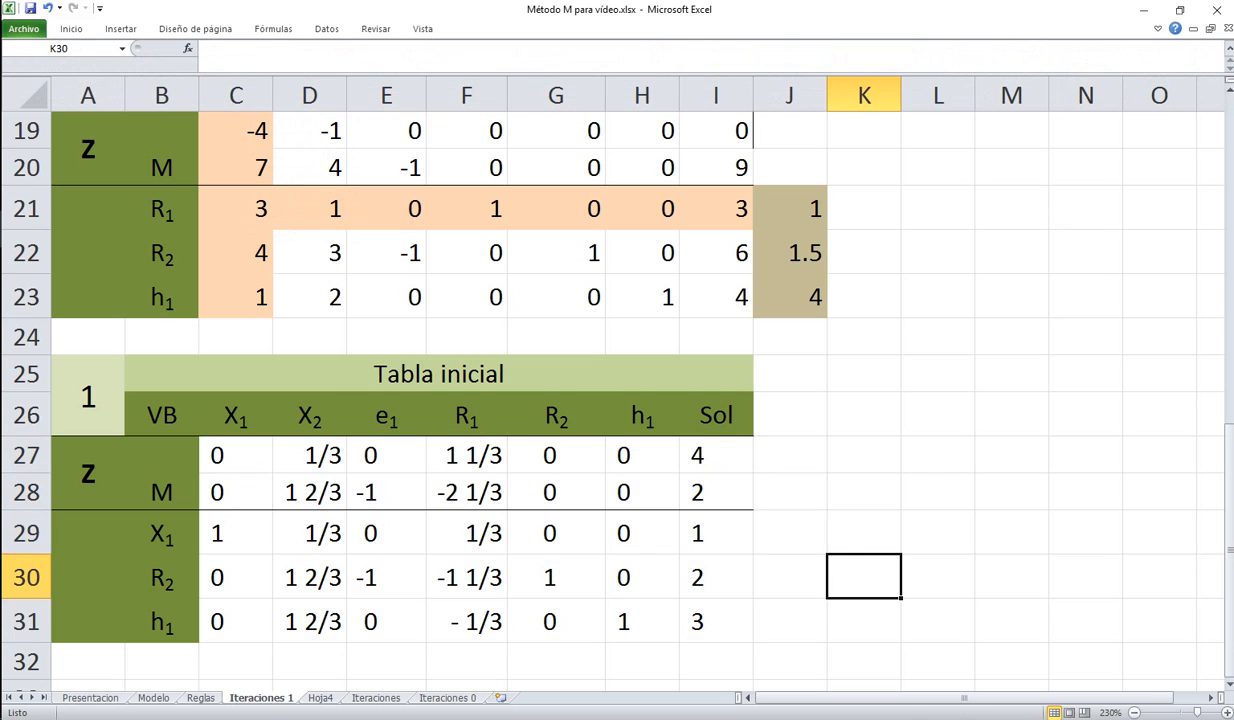
# Examine the columns of basic variables X1, R2 and h1 in rows 29 to 31, plus the Z rows 27 and 28
pyautogui.click(162, 533)
pyautogui.moveTo(236, 533); pyautogui.dragTo(236, 621)
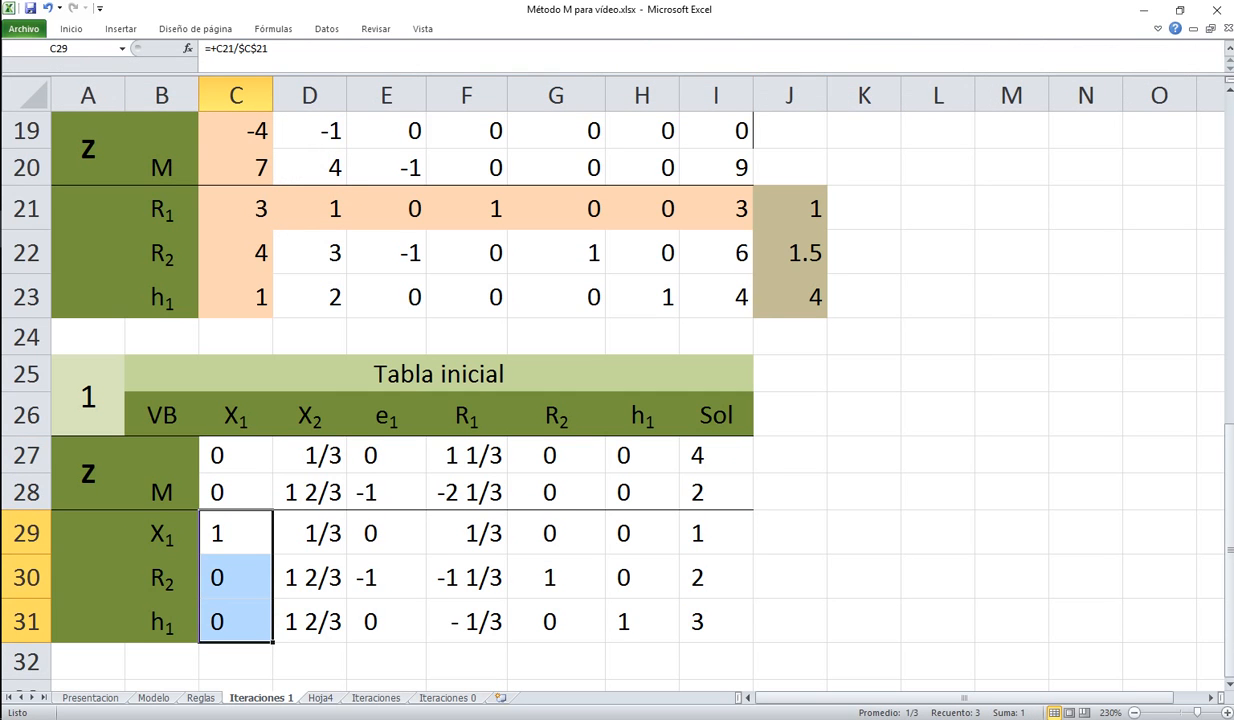
pyautogui.click(162, 577)
pyautogui.moveTo(556, 533); pyautogui.dragTo(556, 621)
pyautogui.click(162, 621)
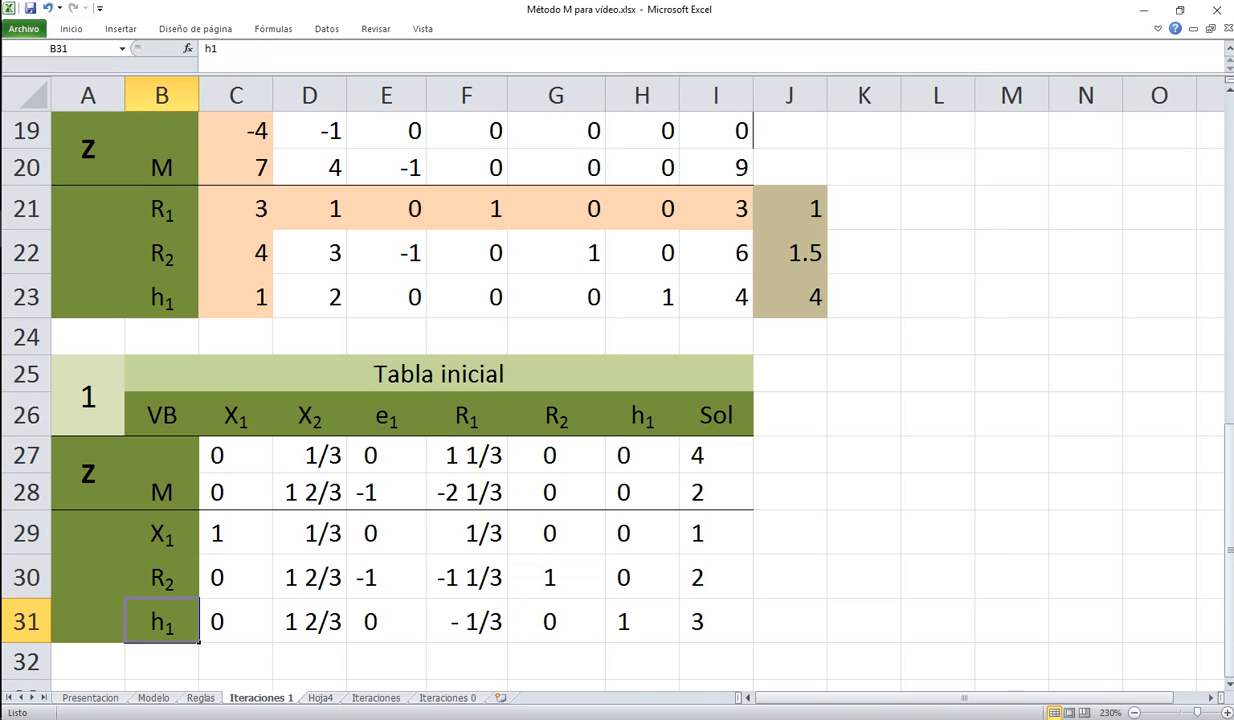
pyautogui.moveTo(642, 533); pyautogui.dragTo(642, 621)
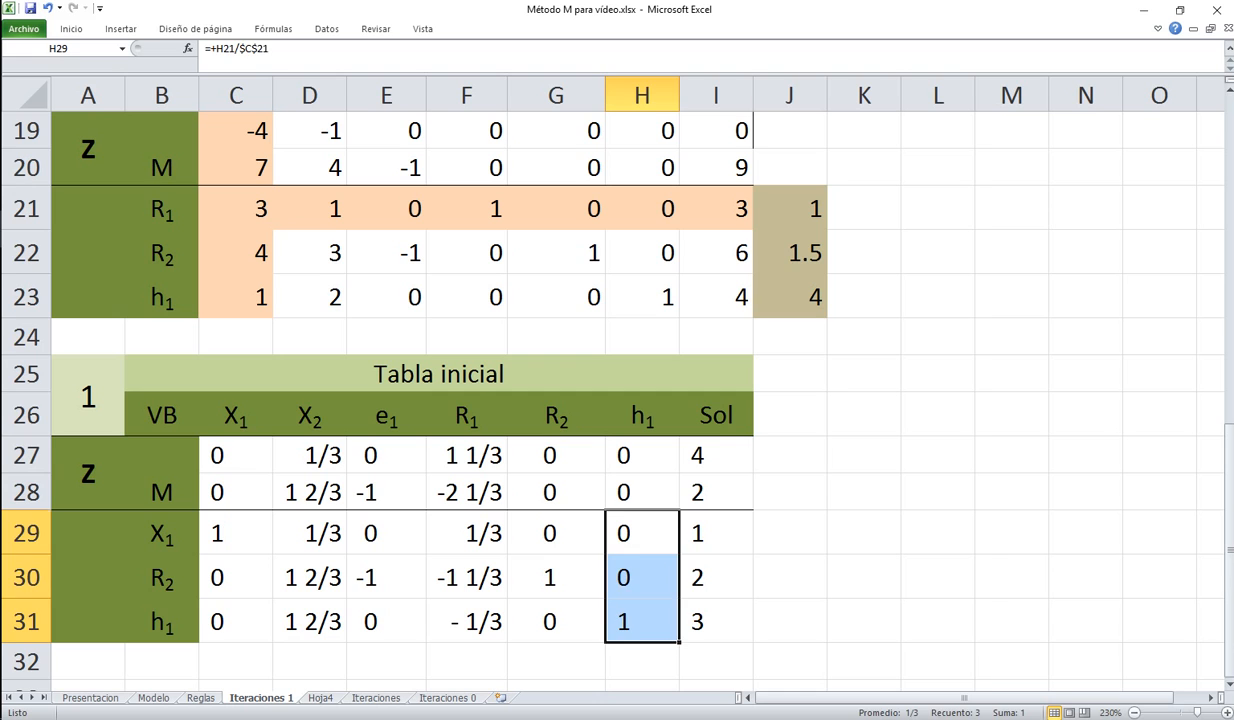
pyautogui.click(790, 455)
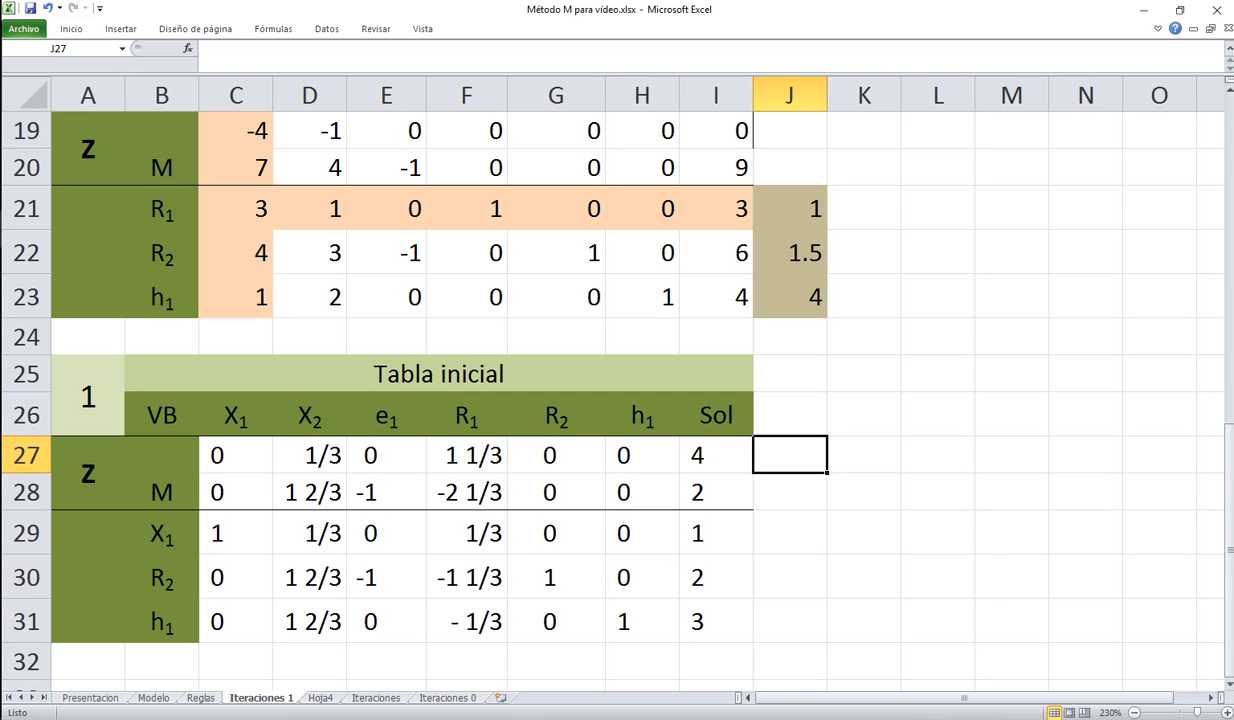
pyautogui.moveTo(25, 455); pyautogui.dragTo(25, 492)
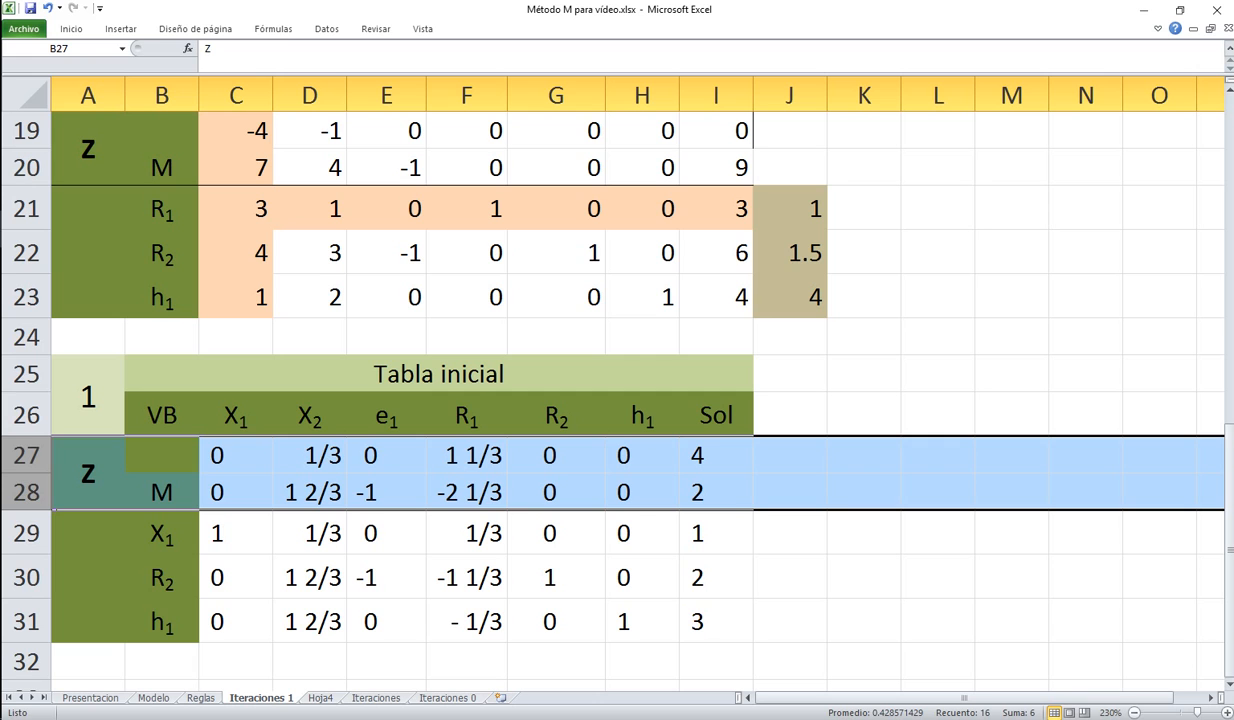
# Compare the Z and M row coefficients of X2 and R1 in rows 27 and 28 to choose the entering variable
pyautogui.click(310, 455)
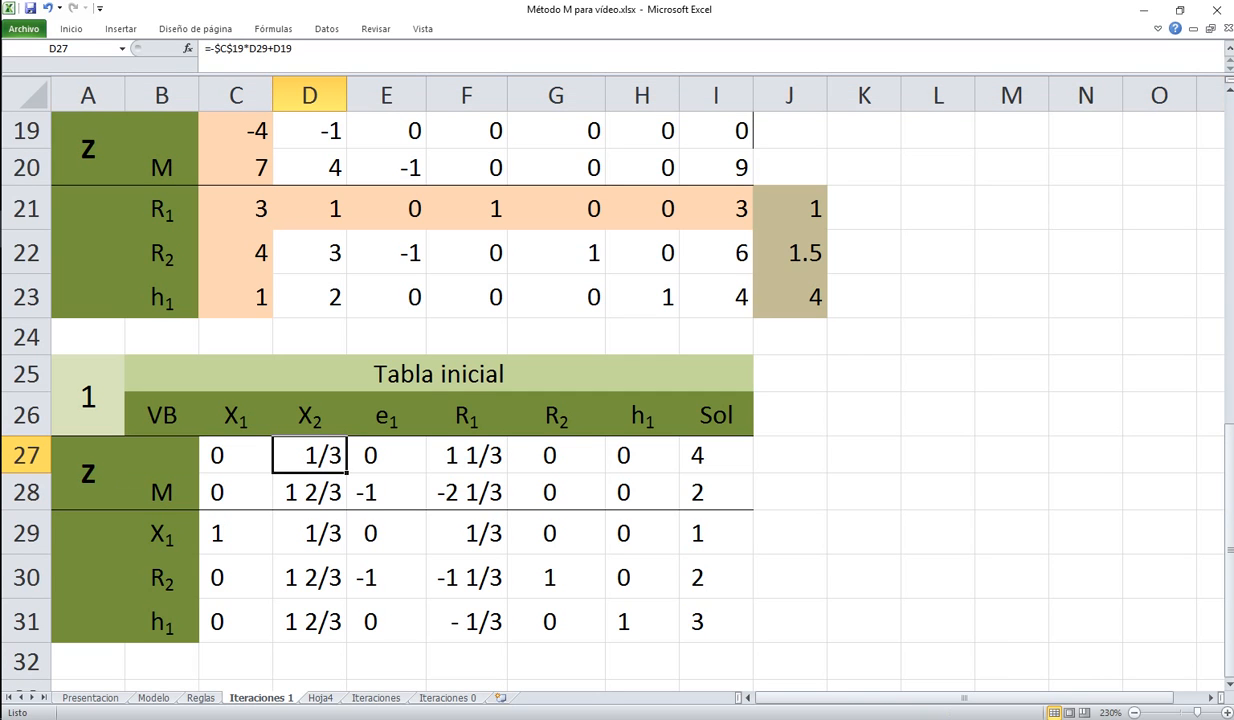
pyautogui.click(310, 492)
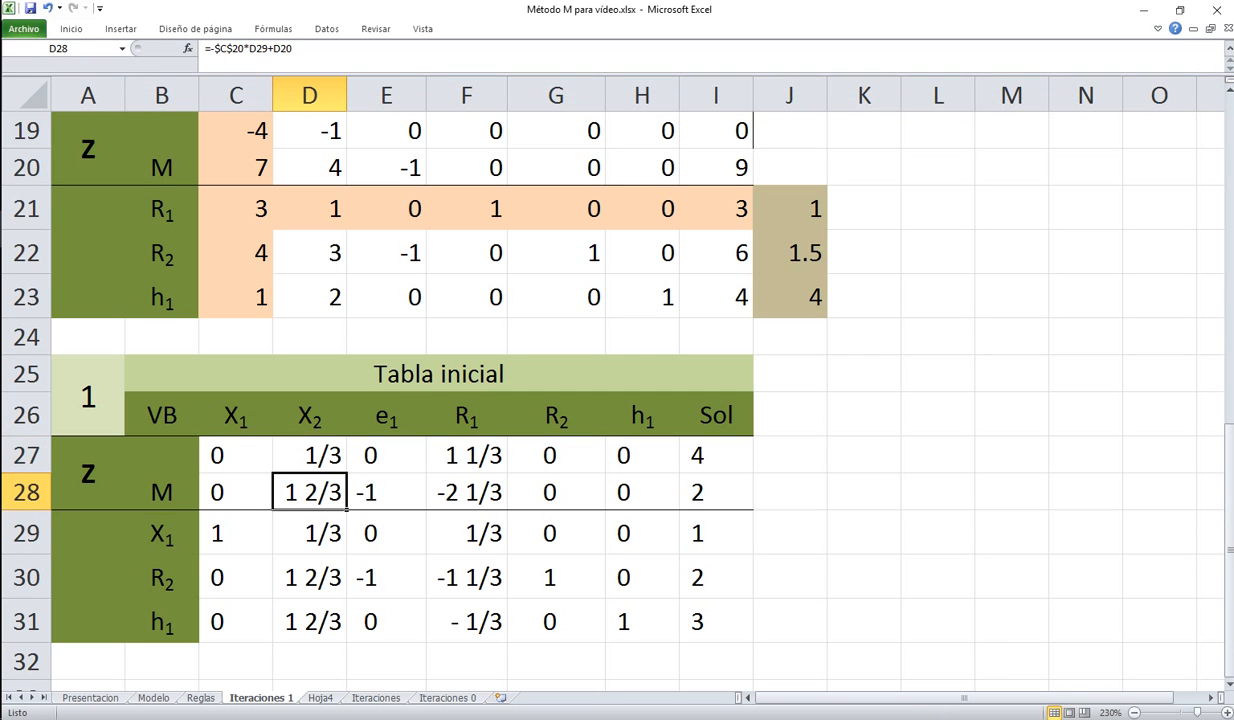
pyautogui.click(467, 415)
pyautogui.click(467, 455)
pyautogui.click(467, 492)
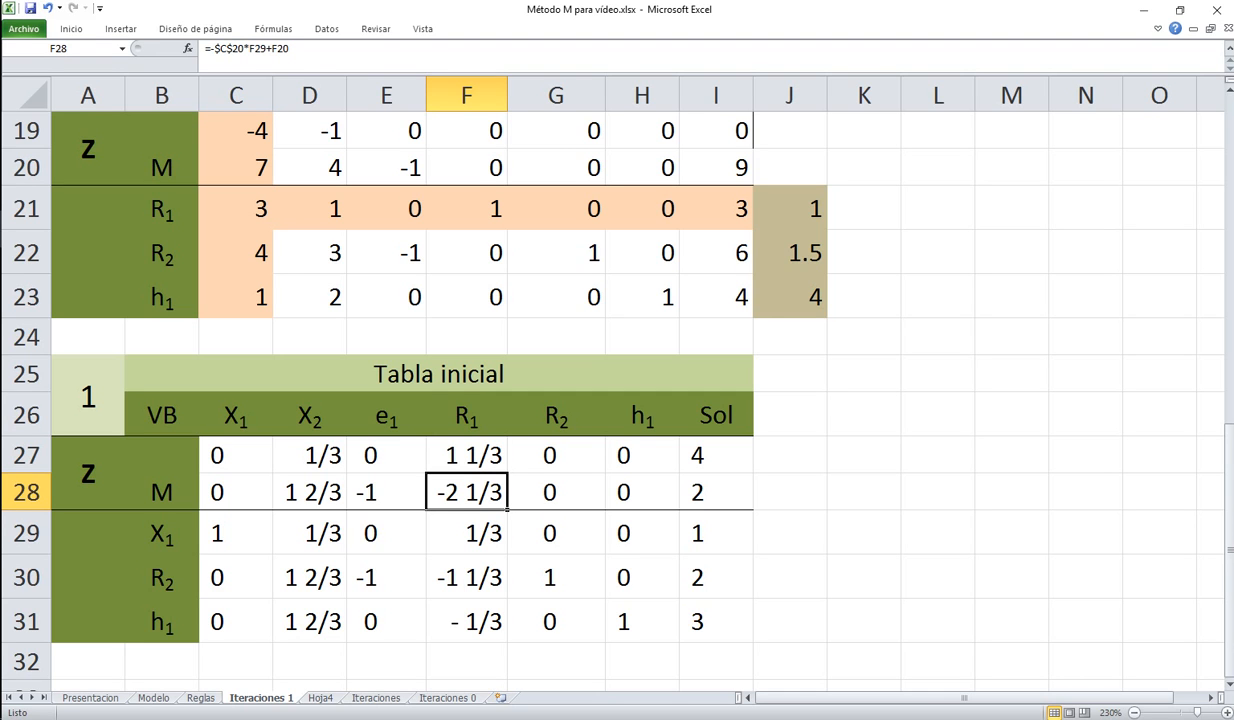
pyautogui.click(162, 492)
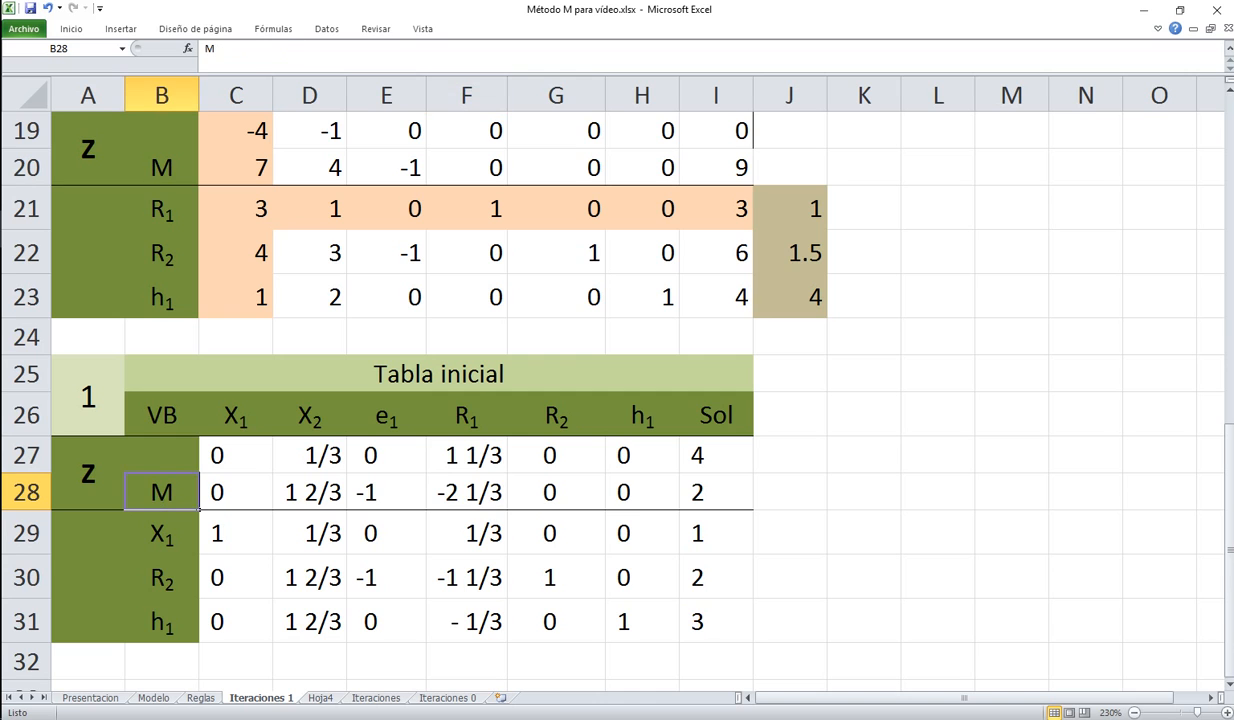
pyautogui.click(467, 492)
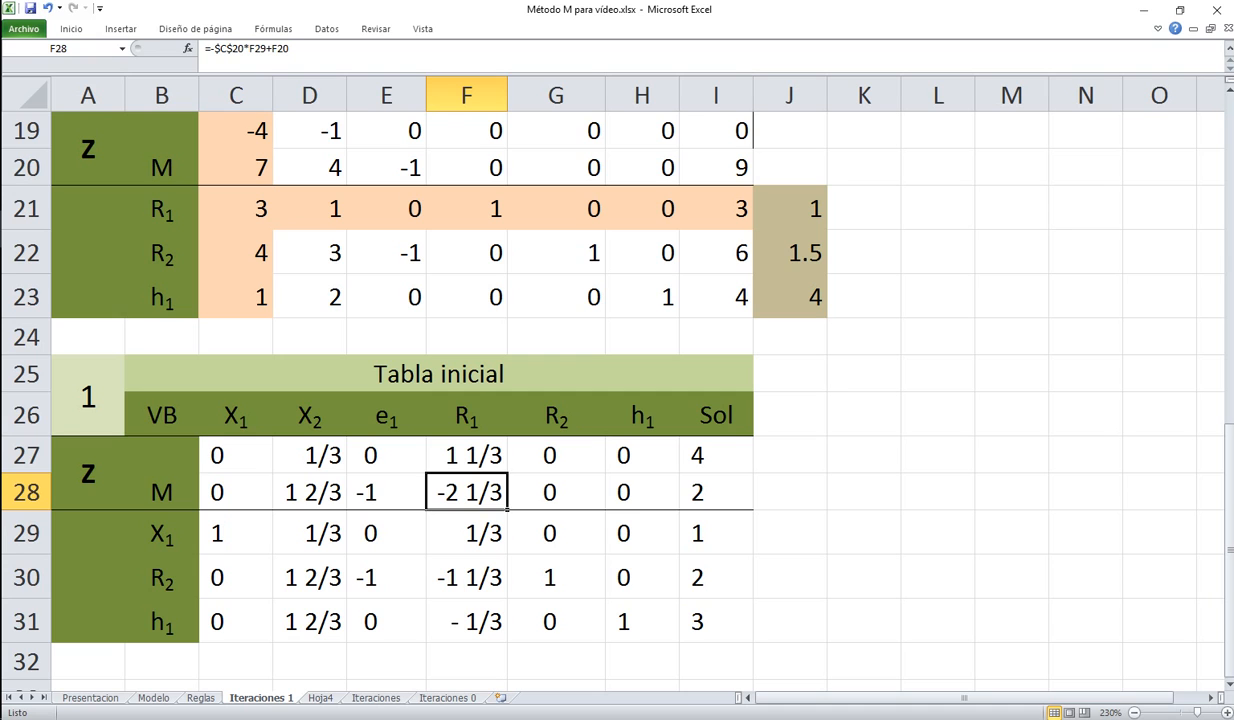
pyautogui.click(310, 455)
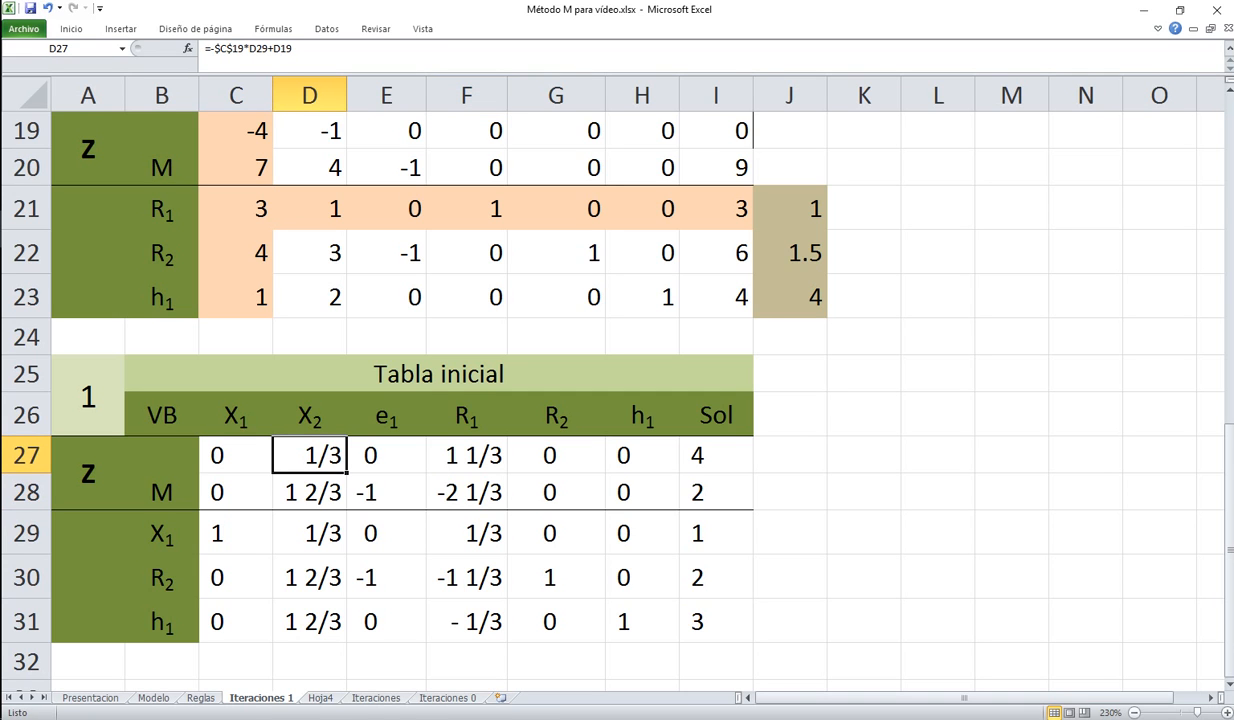
pyautogui.click(310, 492)
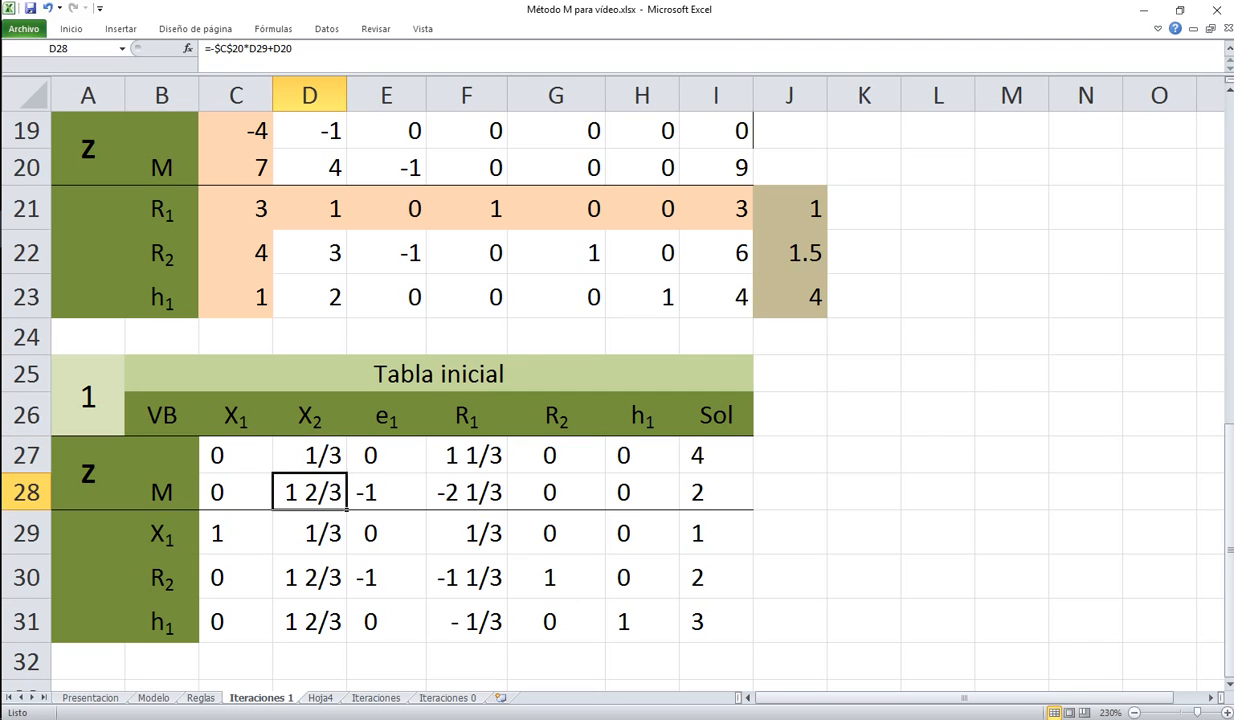
# Shade the X2 pivot column D27:D31 light orange
pyautogui.moveTo(310, 455); pyautogui.dragTo(310, 621)
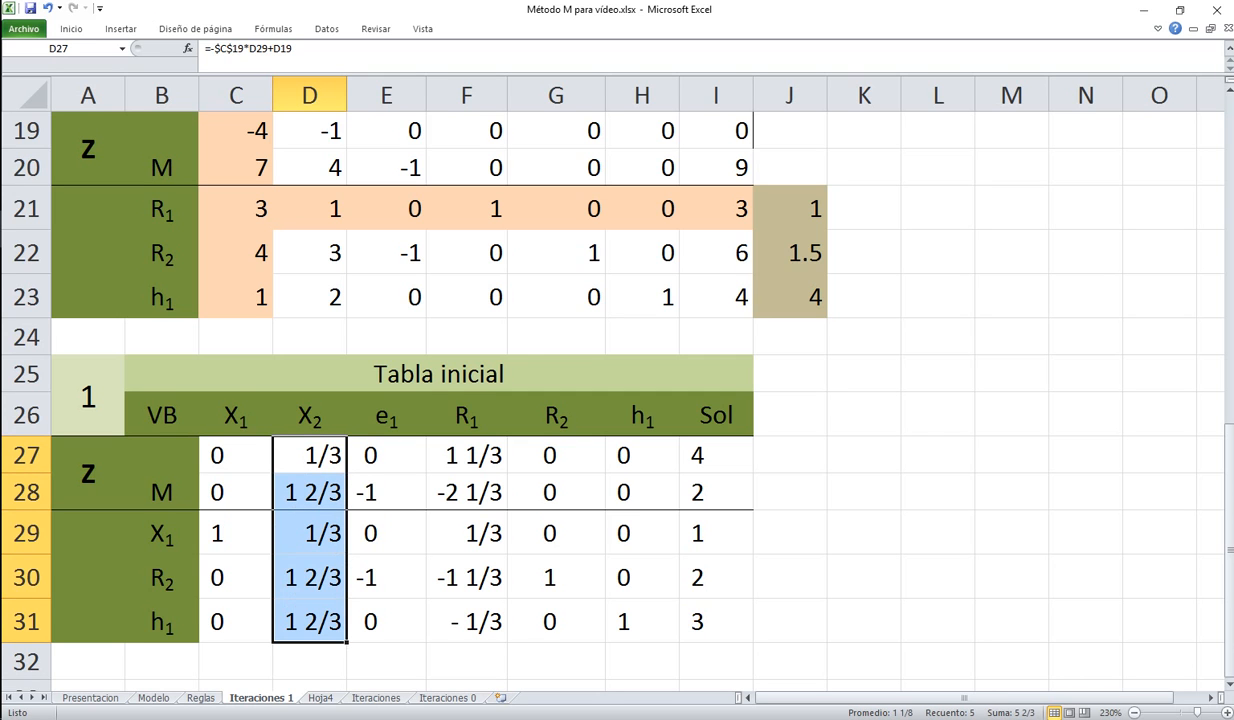
pyautogui.click(71, 28)
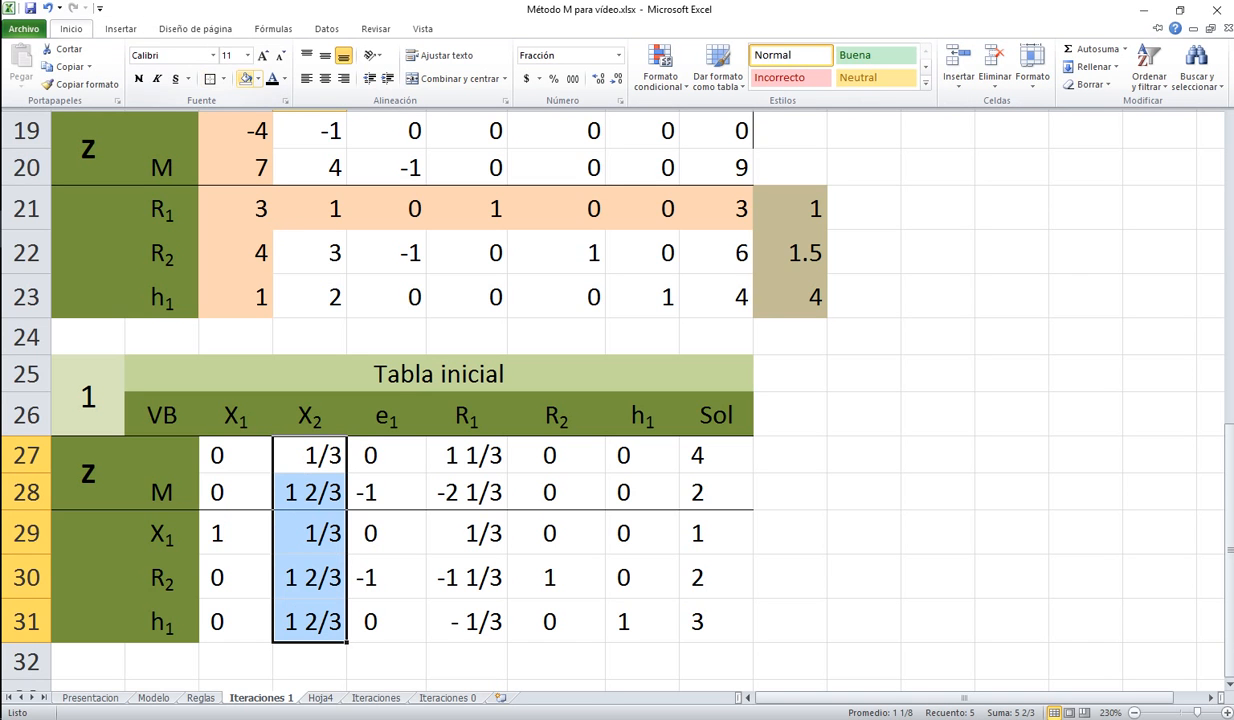
pyautogui.click(257, 78)
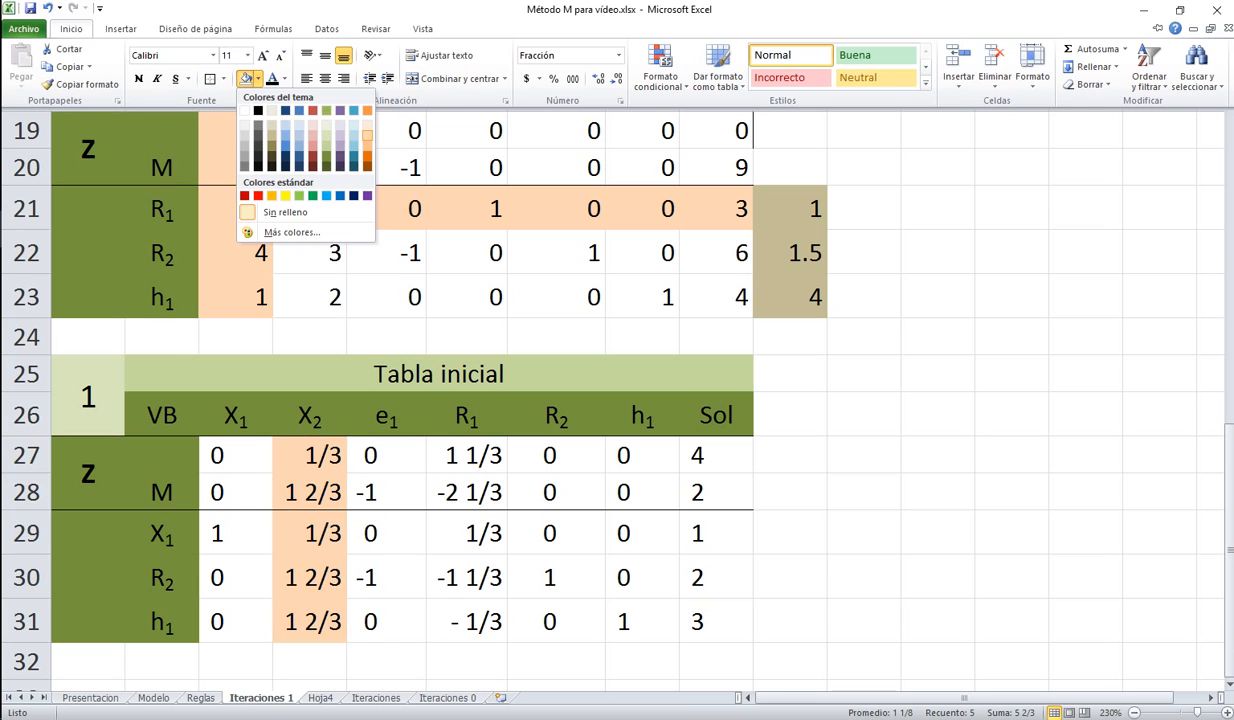
pyautogui.click(367, 129)
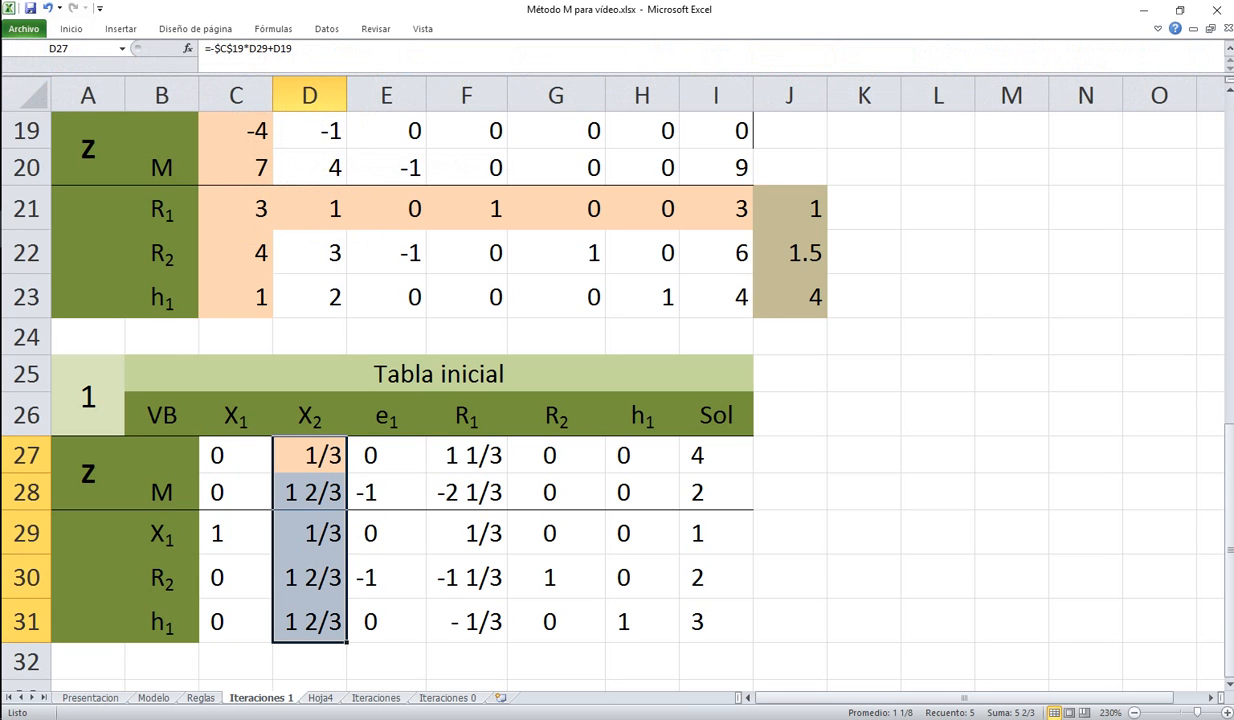
# Enter the ratio formula +I29/D29 in J29 and fill it down through J31
pyautogui.click(790, 533)
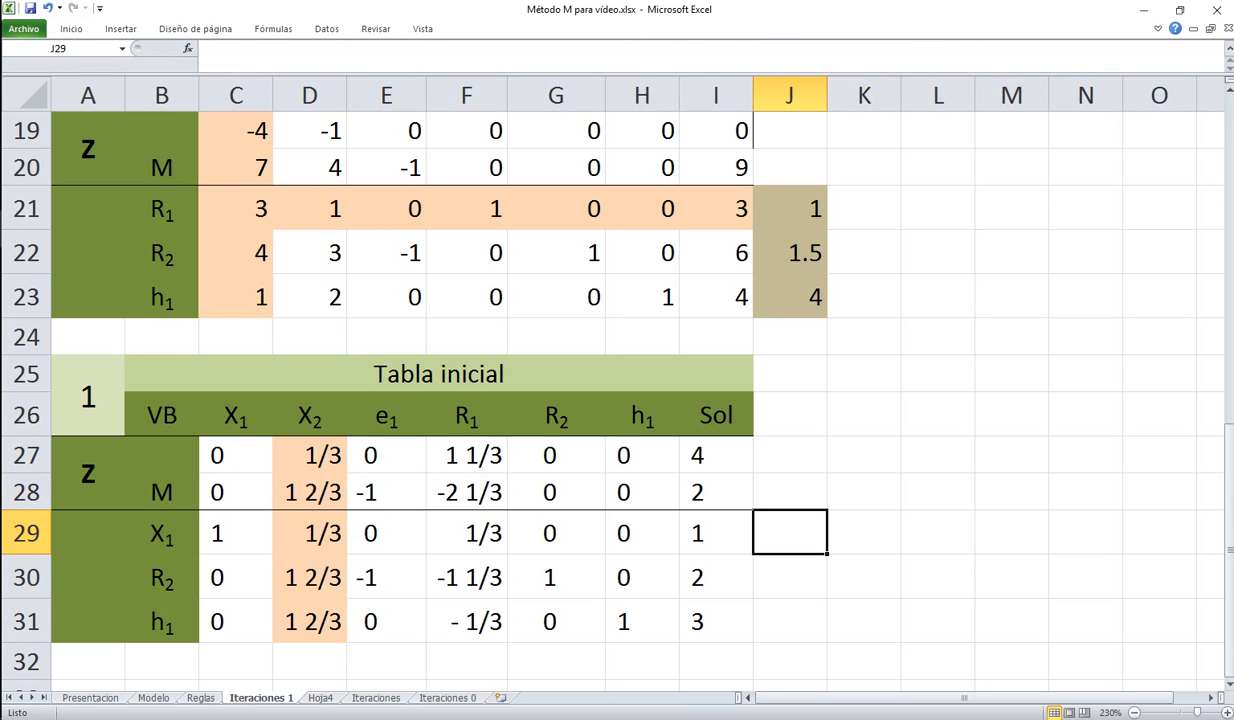
pyautogui.write('+')
pyautogui.press('Left')
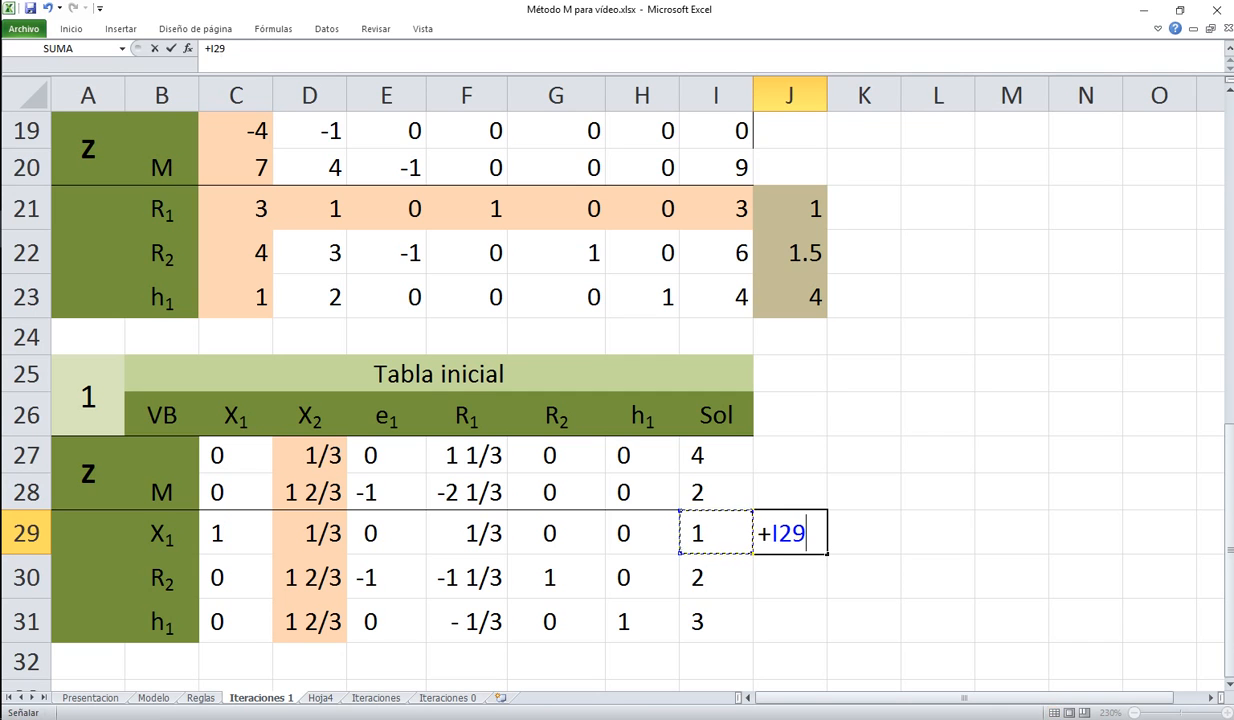
pyautogui.write('/D29')
pyautogui.press('Return')
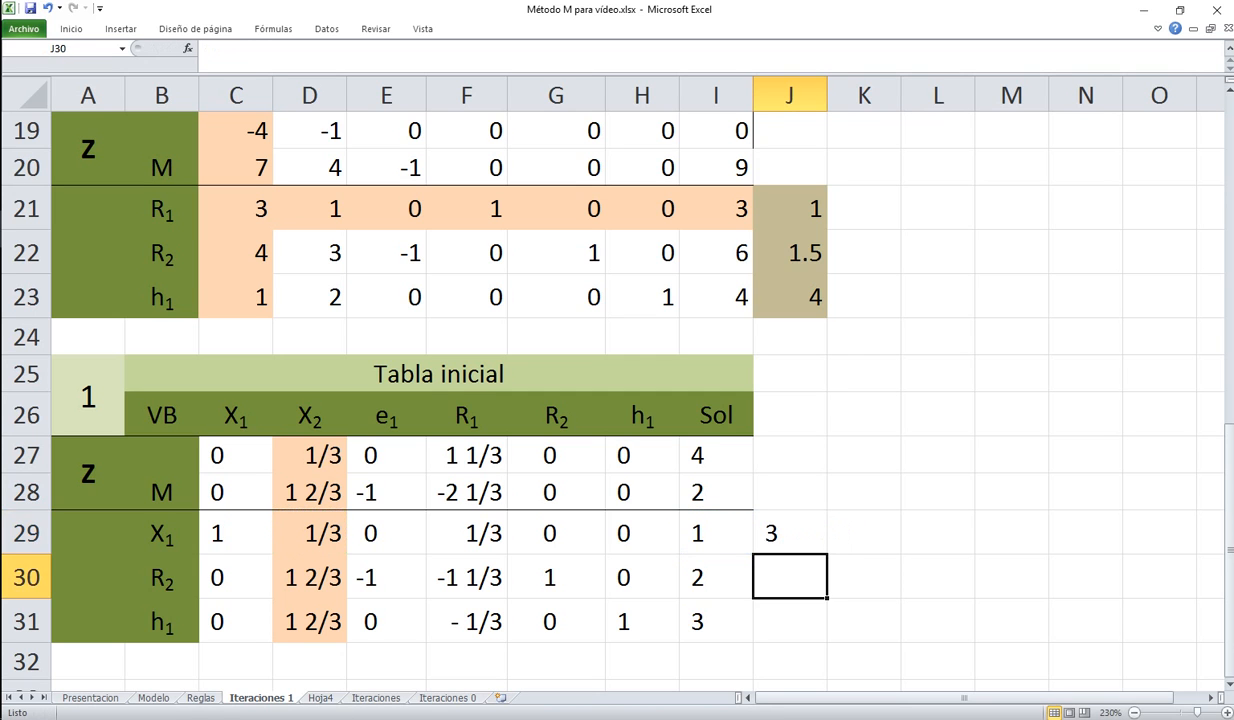
pyautogui.press('Up')
pyautogui.moveTo(827, 553); pyautogui.dragTo(815, 632)
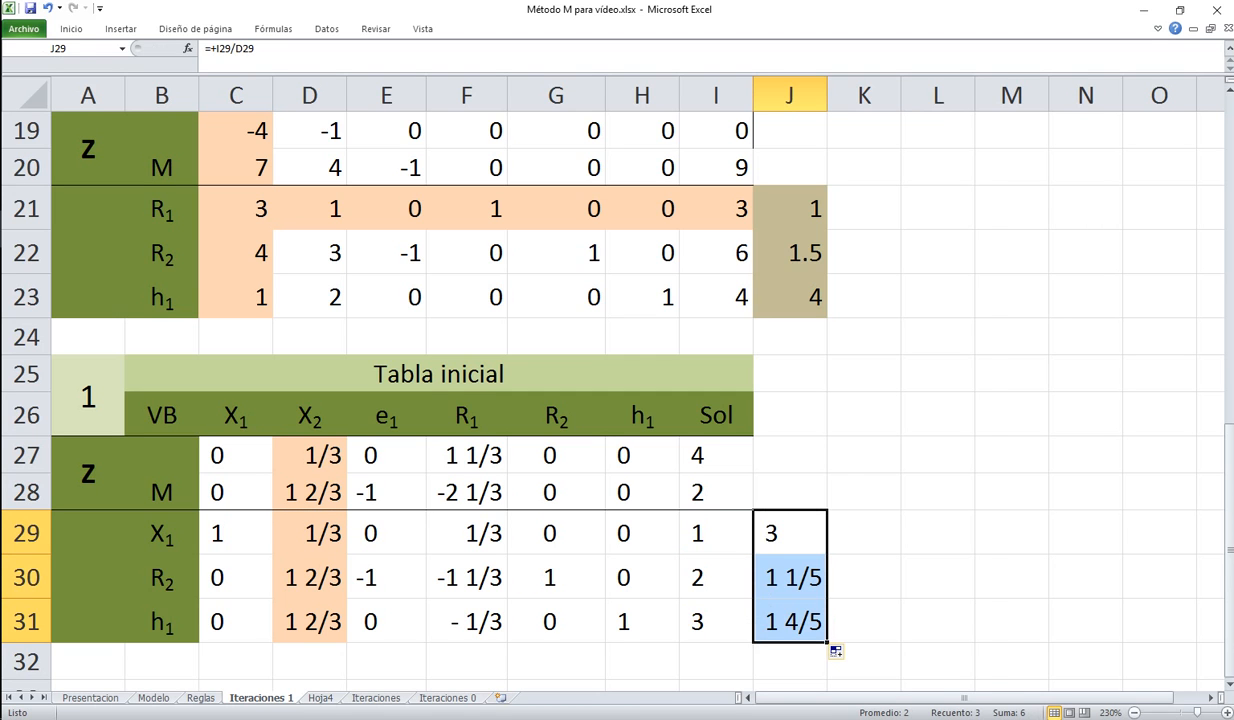
# Shade the ratio cells J29:J31 tan, matching the ratio column of the table above
pyautogui.click(71, 28)
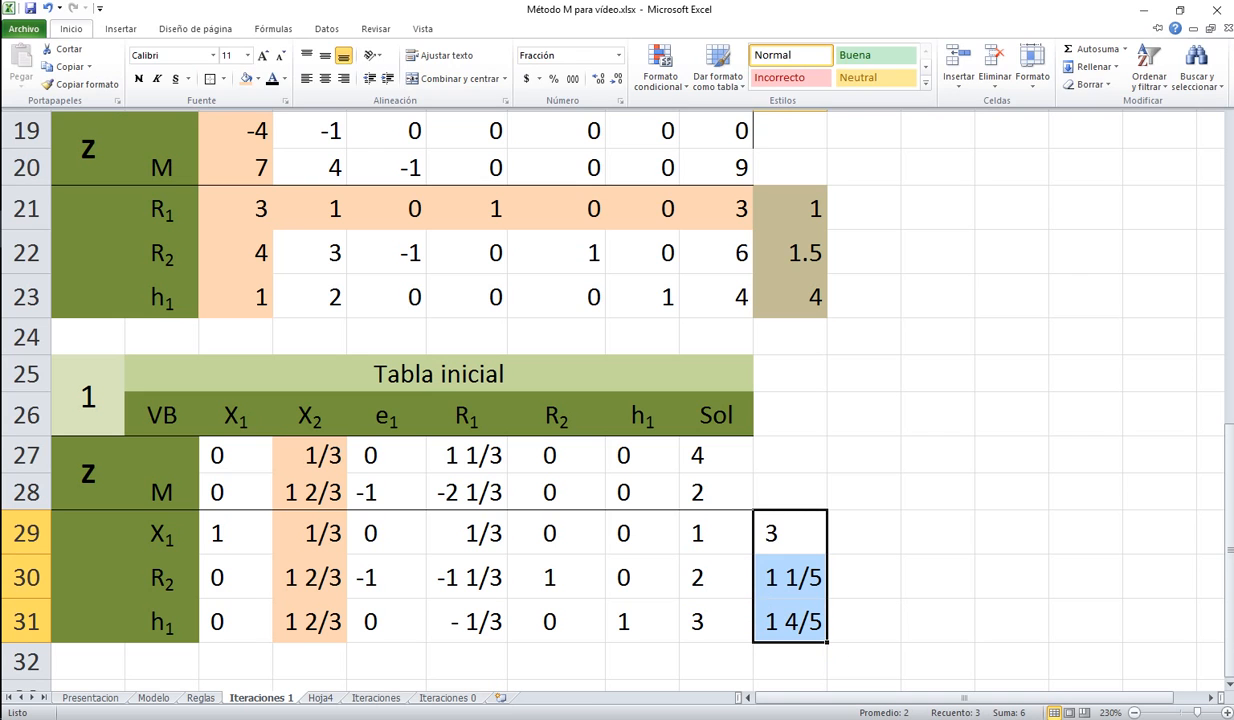
pyautogui.click(258, 78)
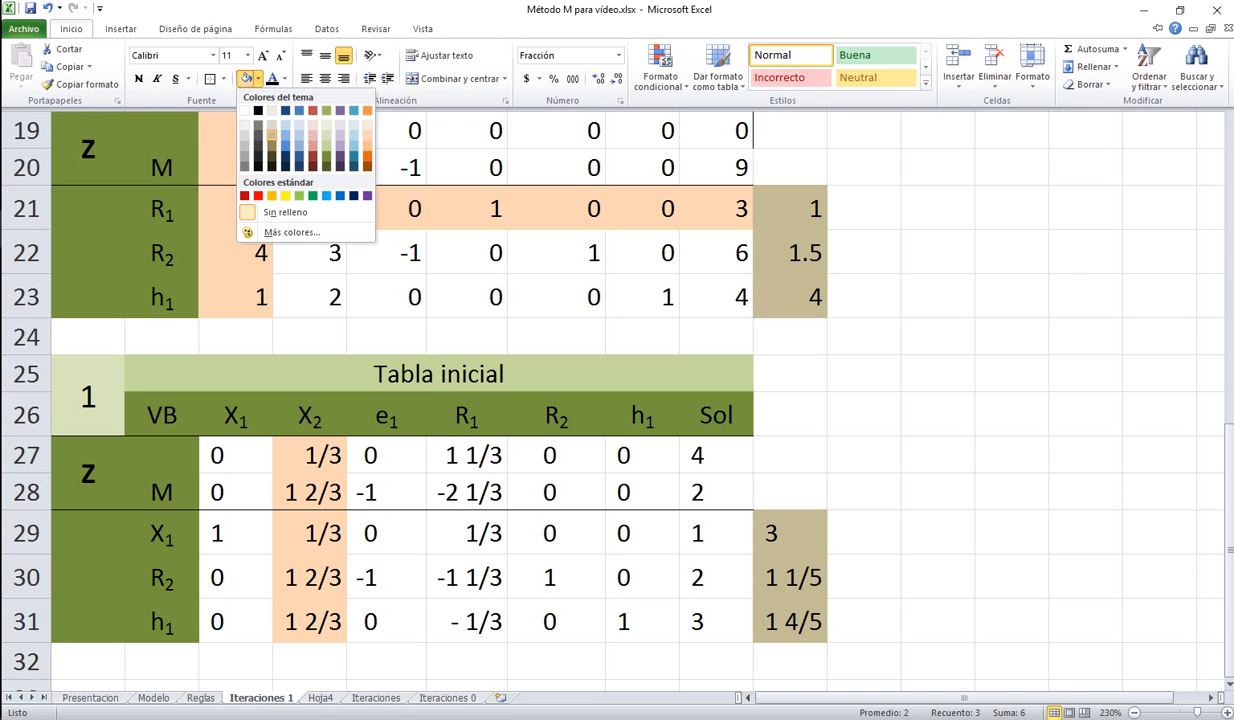
pyautogui.click(272, 135)
pyautogui.click(938, 577)
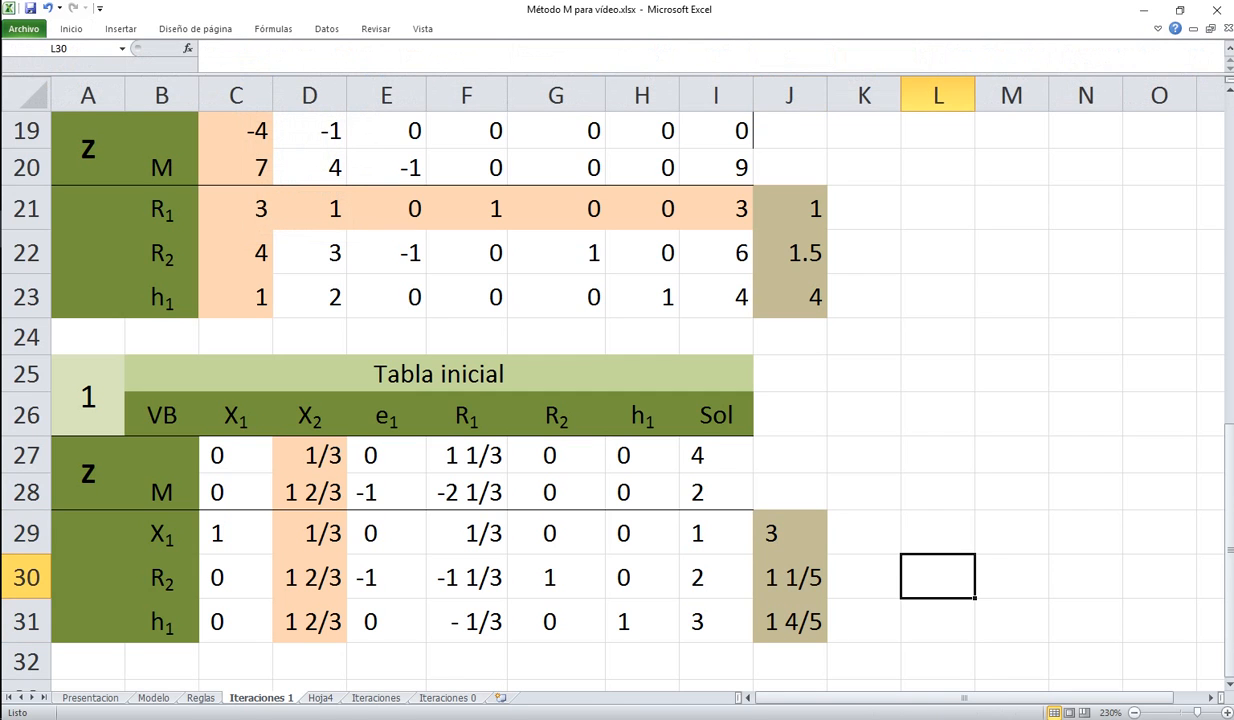
# Compare the ratios in J29:J31, checking the solution and X2 values behind them, to choose the leaving variable
pyautogui.click(789, 533)
pyautogui.click(716, 533)
pyautogui.click(310, 533)
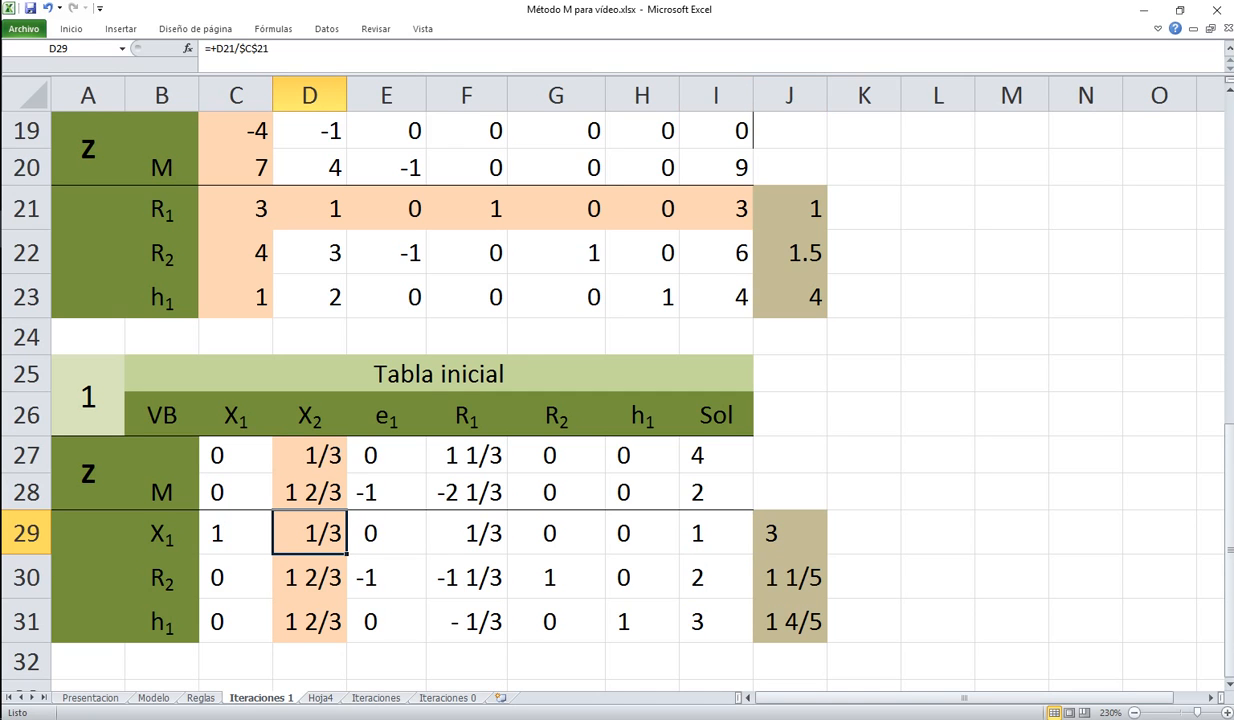
pyautogui.click(789, 533)
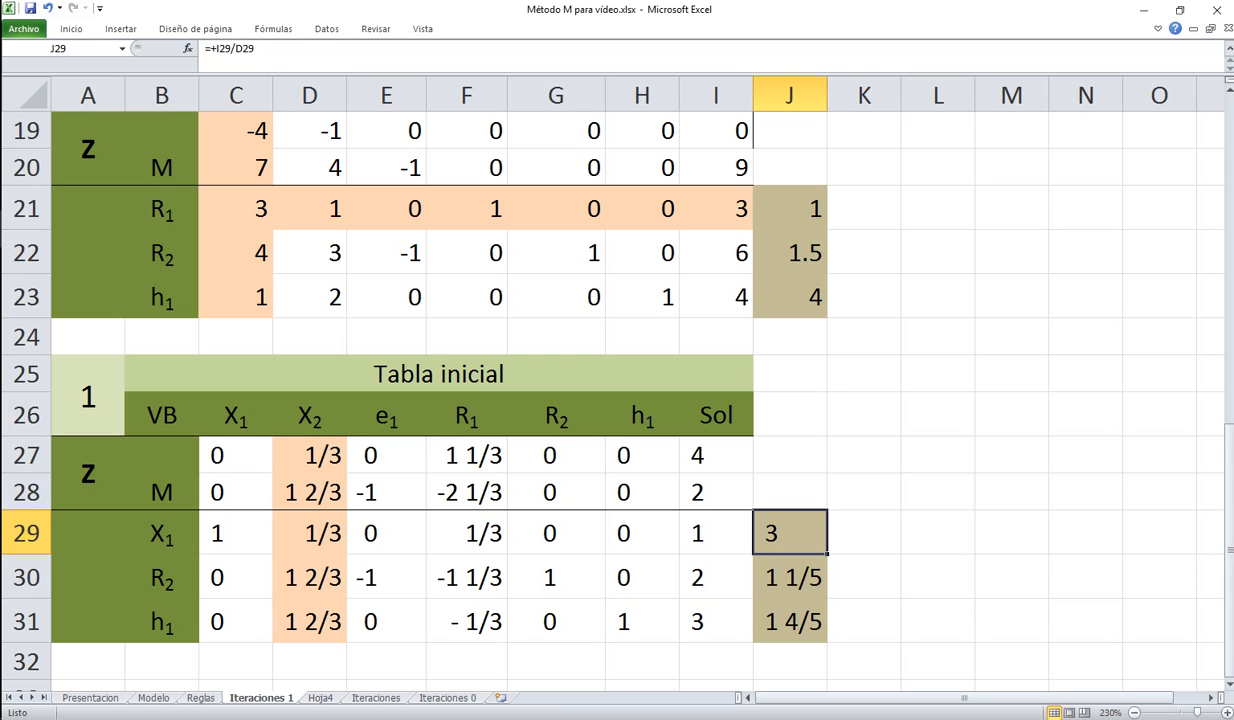
pyautogui.click(789, 577)
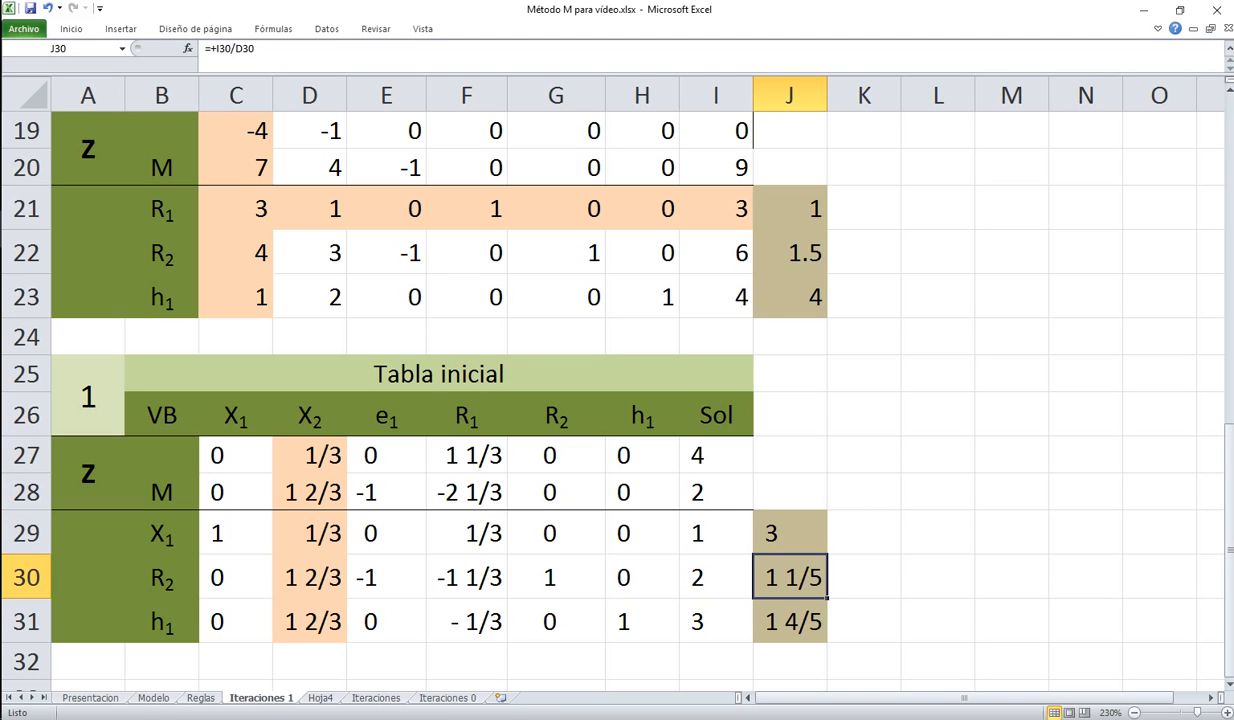
pyautogui.click(789, 533)
pyautogui.click(789, 577)
pyautogui.click(789, 621)
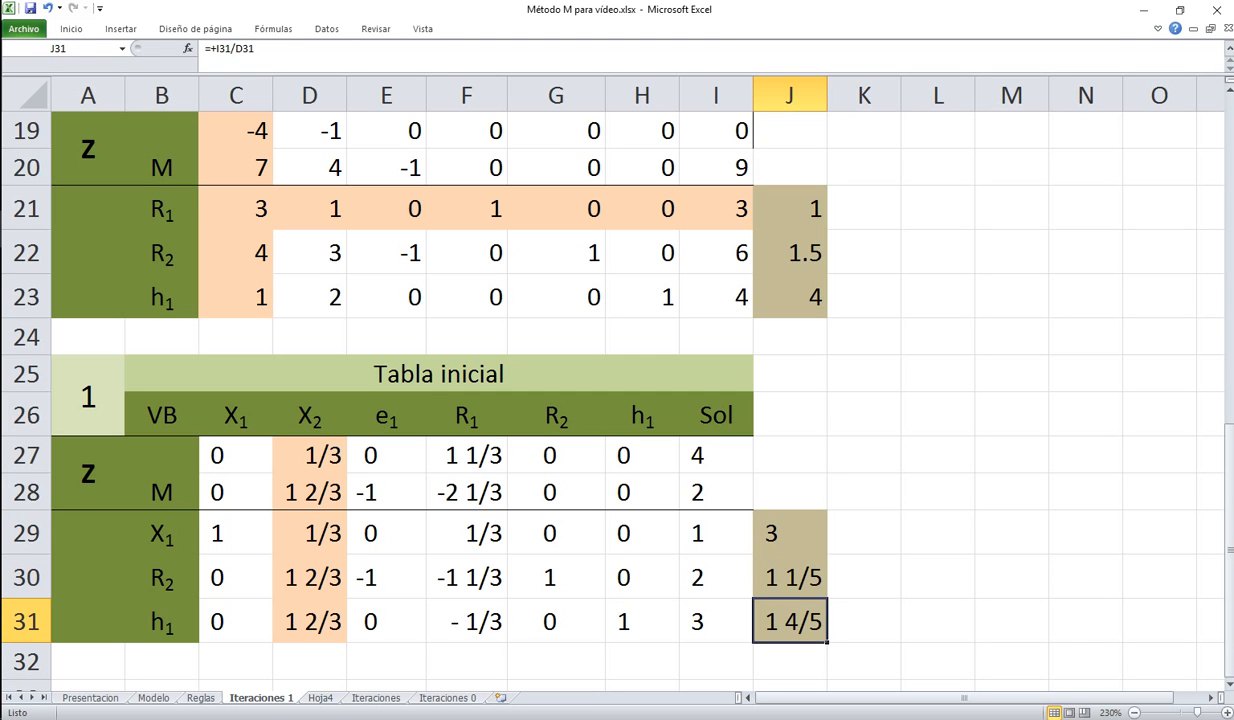
pyautogui.click(789, 577)
# Shade the R2 pivot row C30:I30 light orange and check the entering X2 and leaving R2 labels
pyautogui.moveTo(236, 577); pyautogui.dragTo(716, 577)
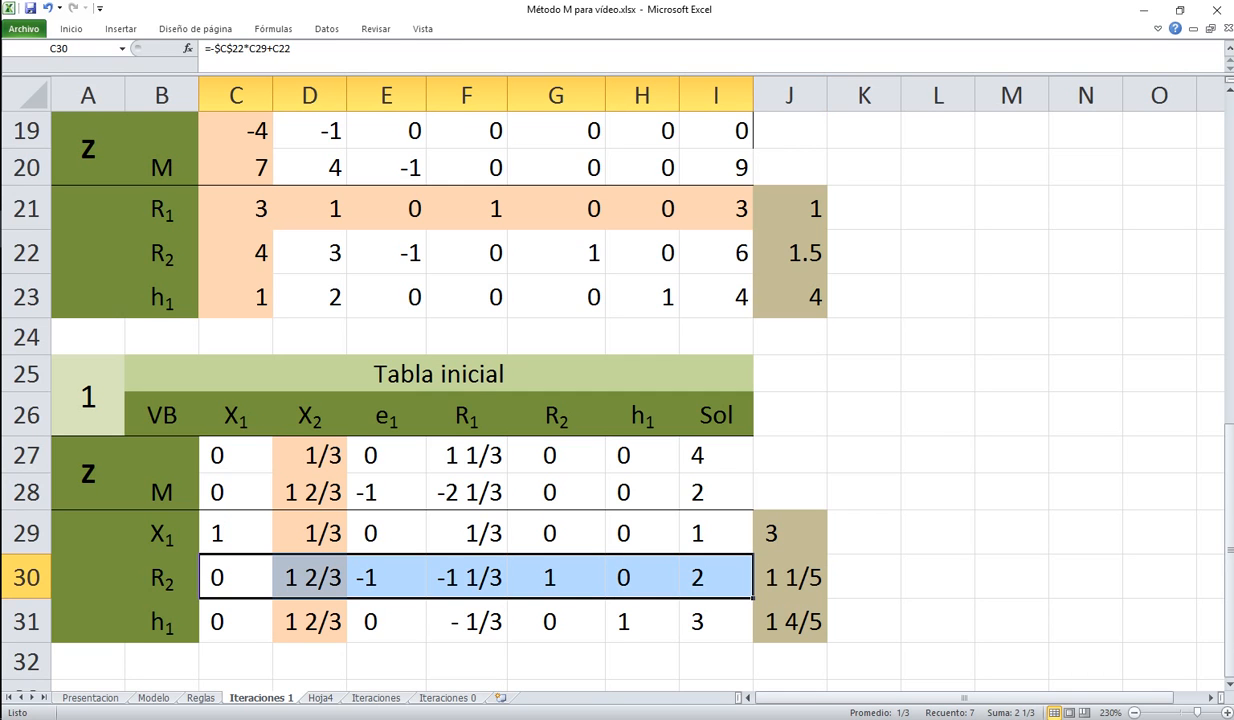
pyautogui.click(71, 28)
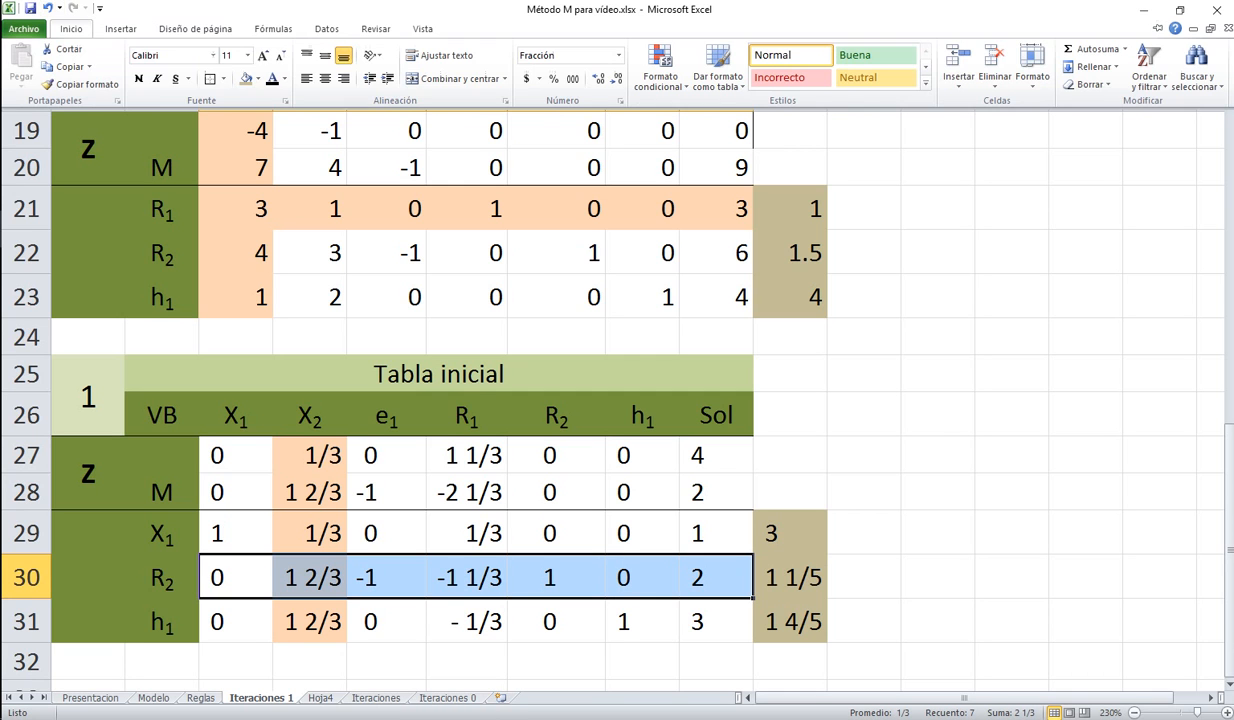
pyautogui.click(257, 79)
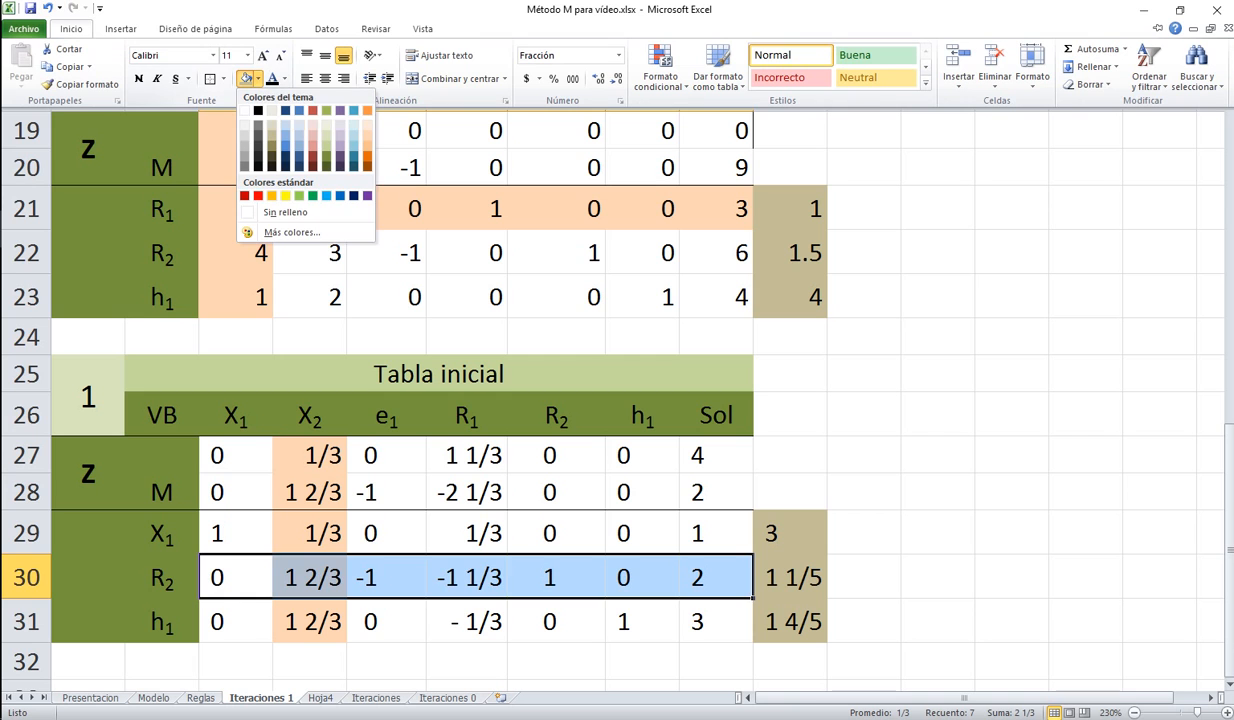
pyautogui.click(367, 135)
pyautogui.click(938, 414)
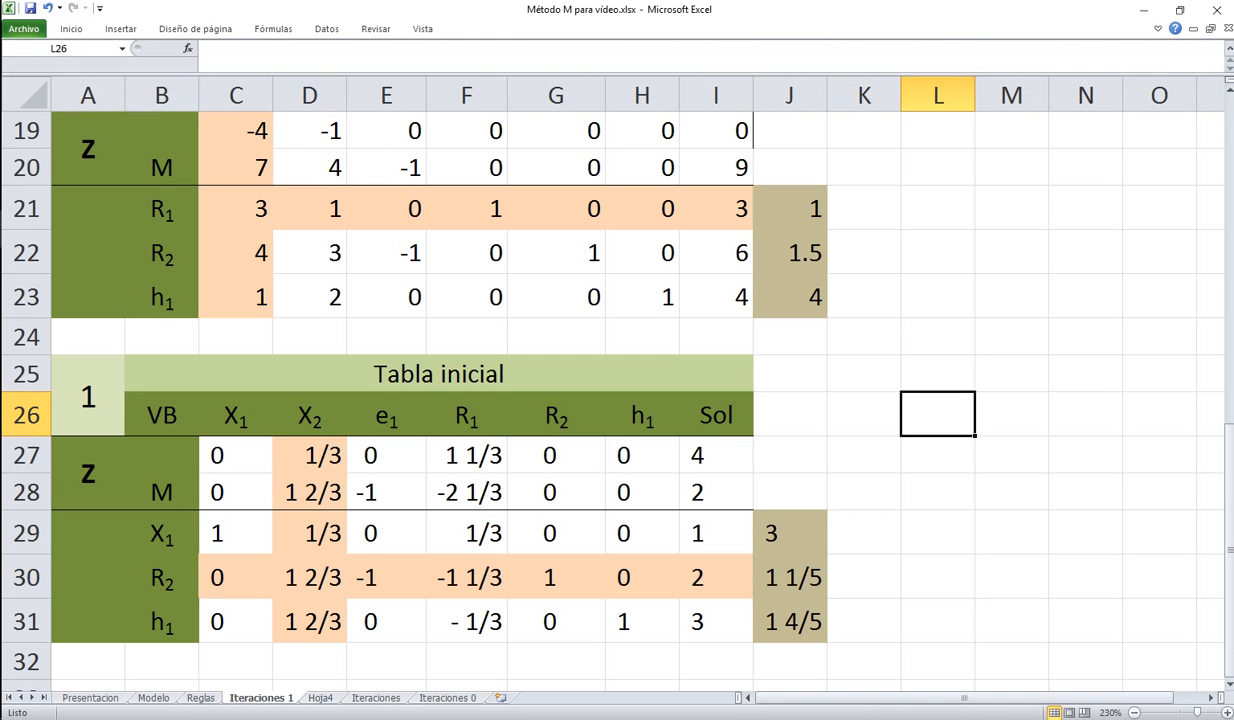
pyautogui.click(310, 414)
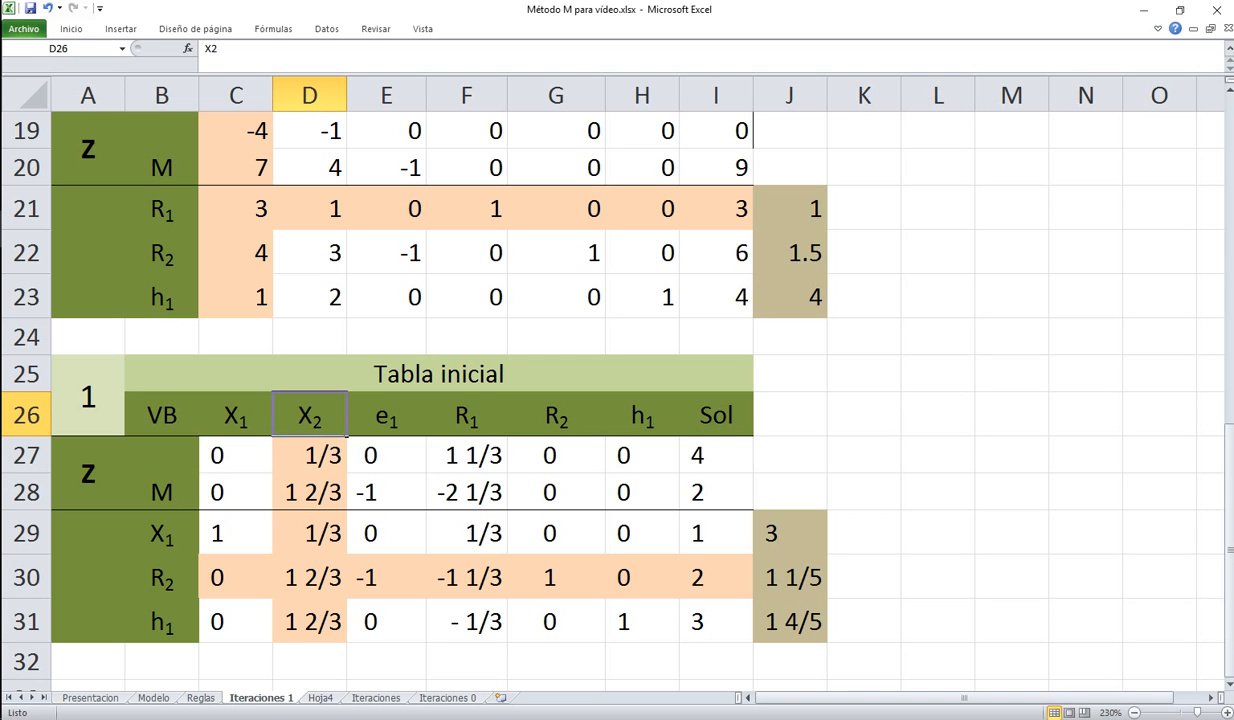
pyautogui.click(162, 577)
# Copy the whole iteration 1 table with its ratio column, A25:J31, to a new block starting at A33
pyautogui.moveTo(88, 390); pyautogui.dragTo(790, 621)
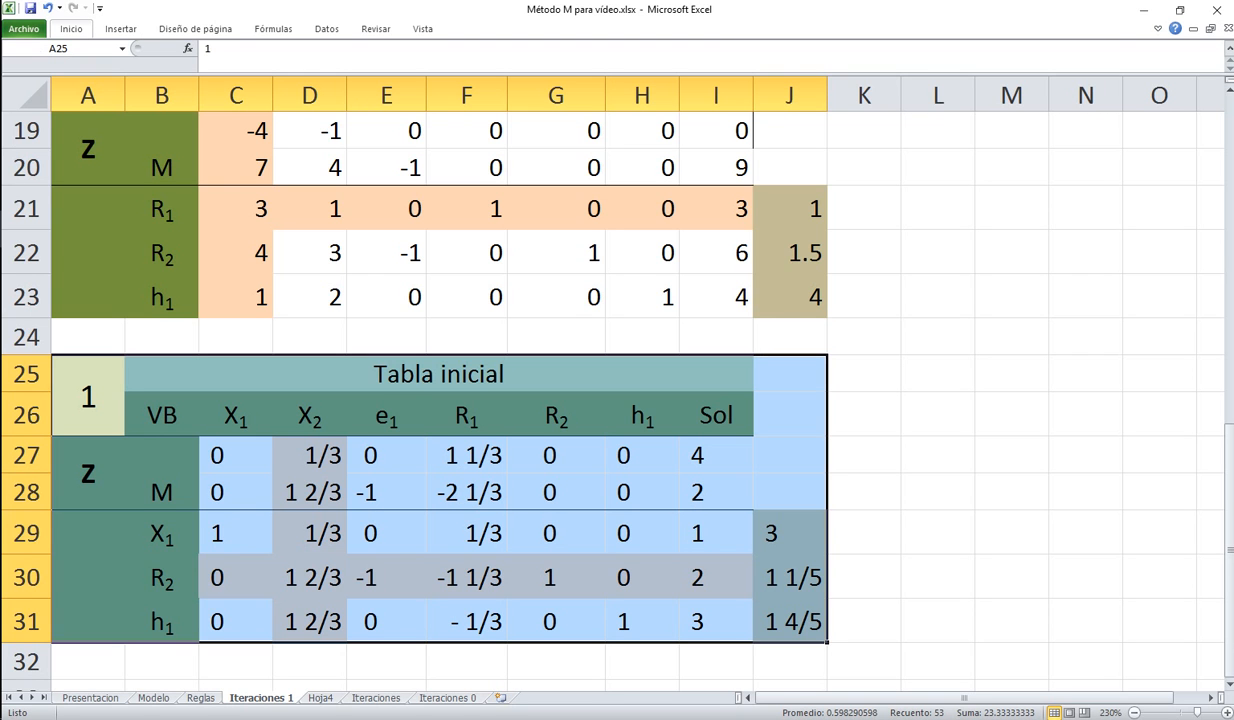
pyautogui.click(71, 28)
pyautogui.click(58, 64)
pyautogui.click(88, 661)
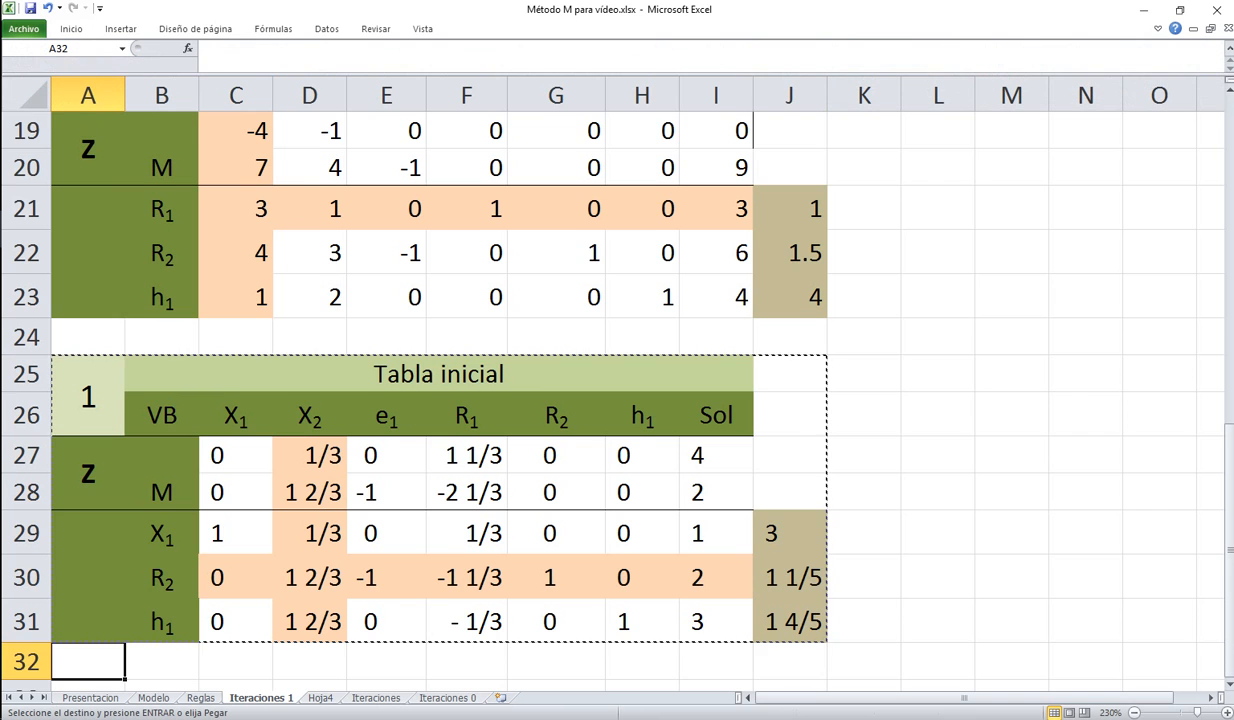
pyautogui.press('Down')
pyautogui.hotkey('ctrl', 'v')
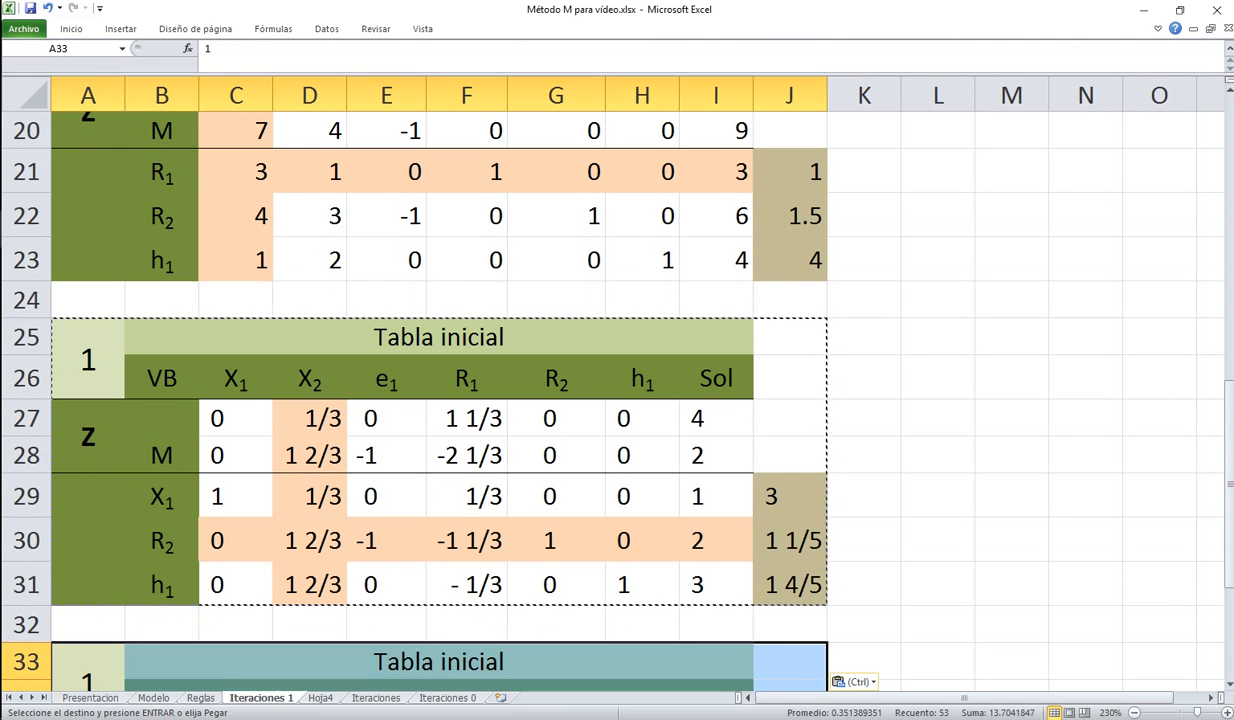
# Change the iteration number of the copied table in A33 to 2
pyautogui.scroll(-1, 617, 400)
pyautogui.scroll(-1, 617, 400)
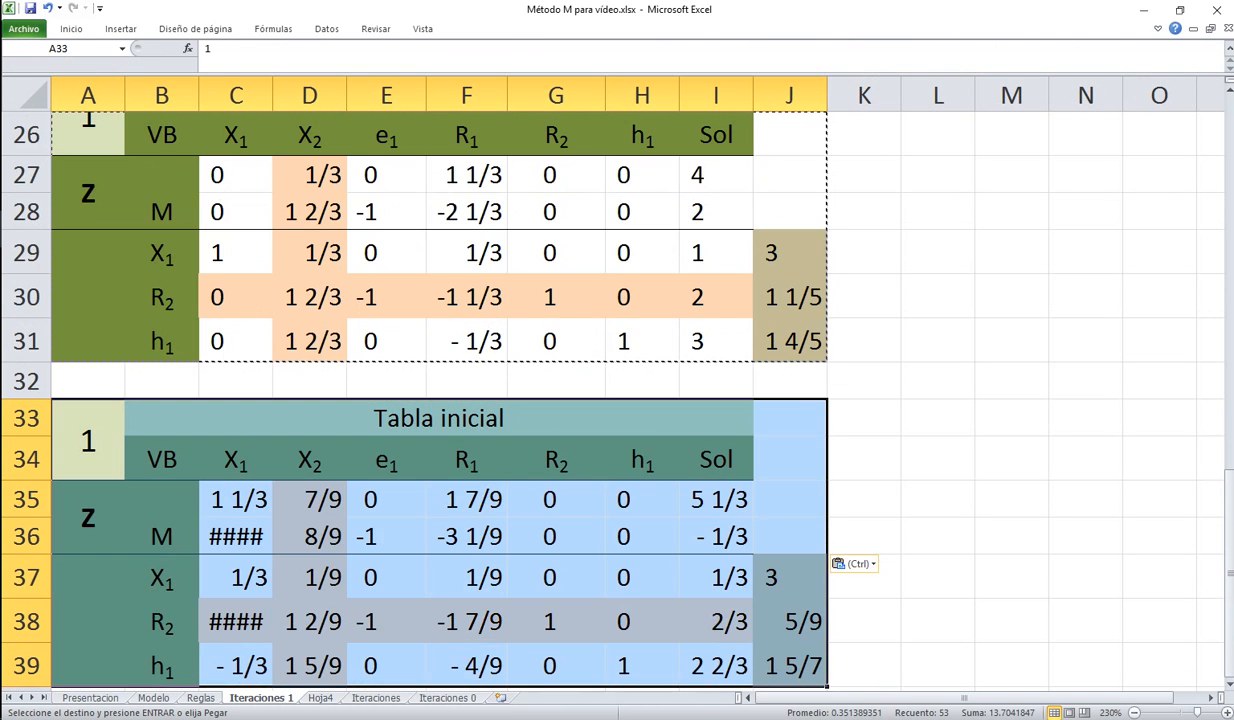
pyautogui.click(88, 441)
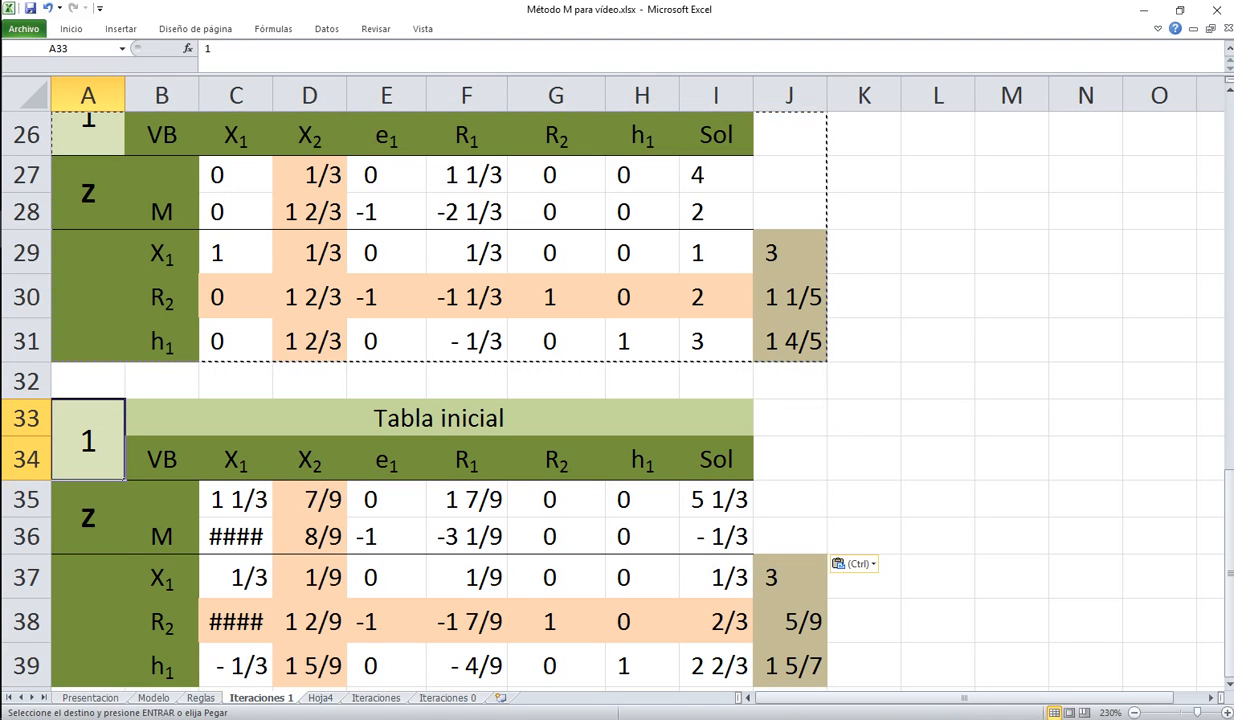
pyautogui.write('2')
pyautogui.press('Return')
# Replace the basic variable R2 in B38 with a copy of the X2 heading from D34
pyautogui.click(310, 459)
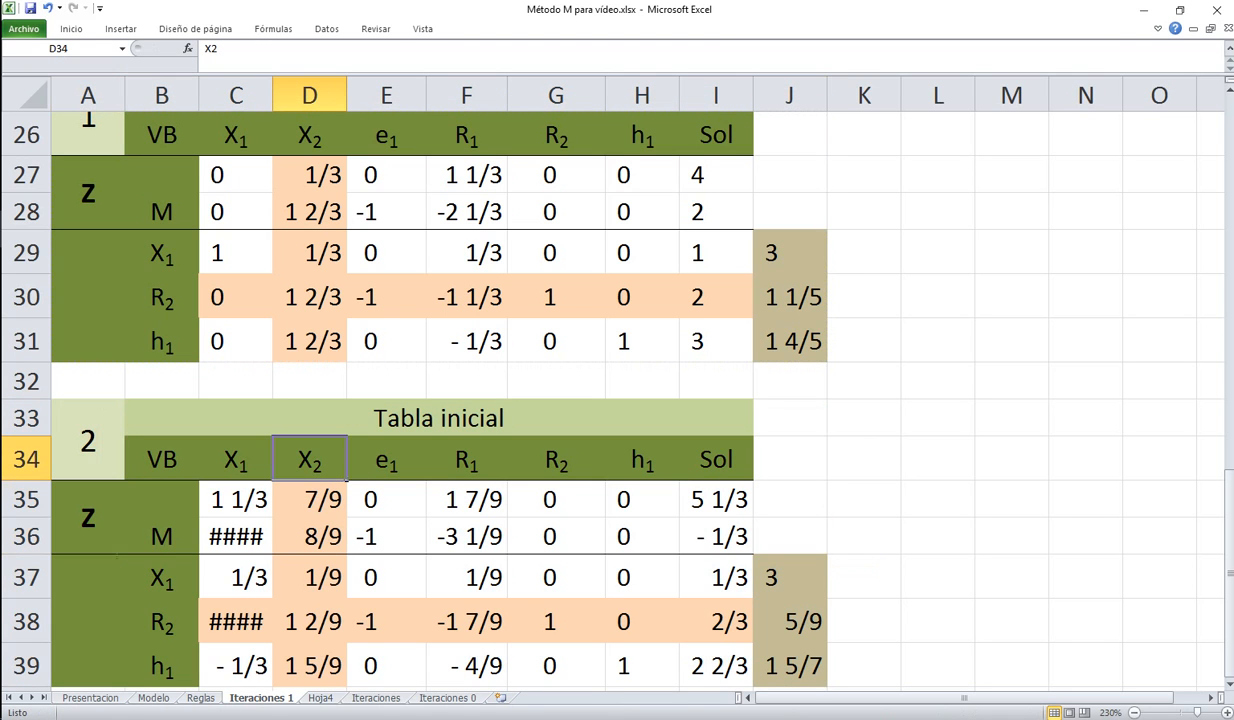
pyautogui.hotkey('ctrl', 'c')
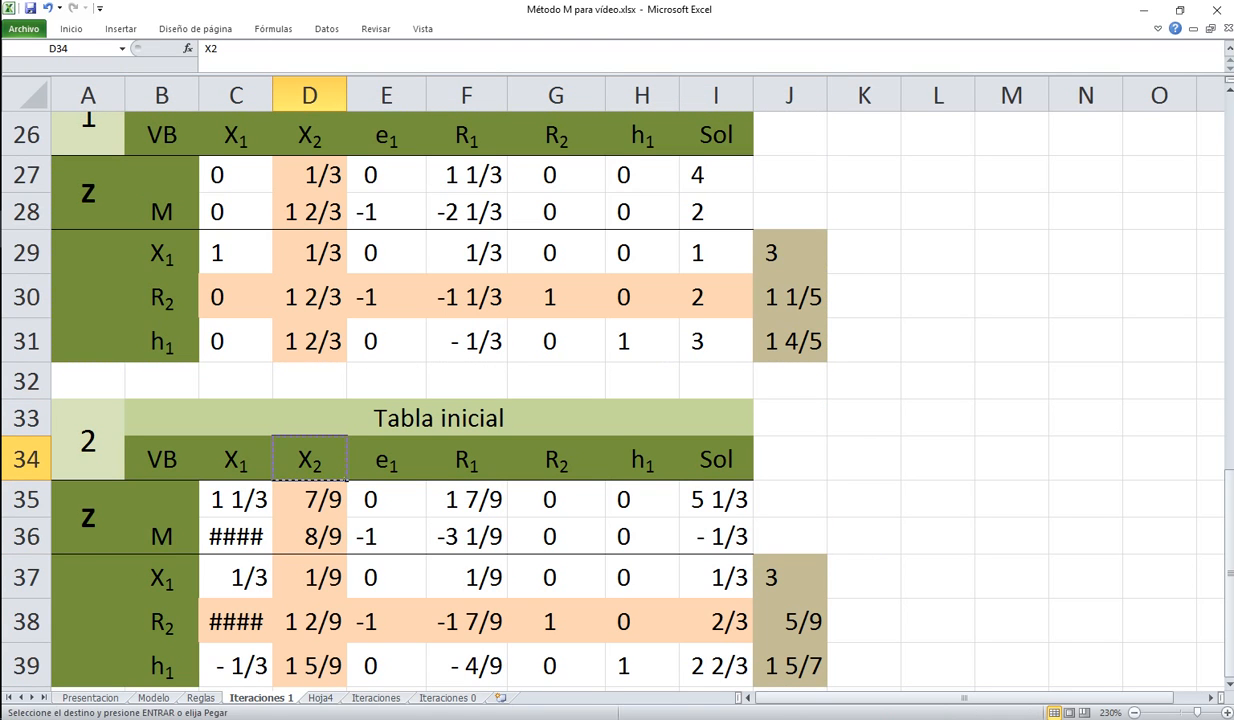
pyautogui.click(162, 621)
pyautogui.hotkey('ctrl', 'v')
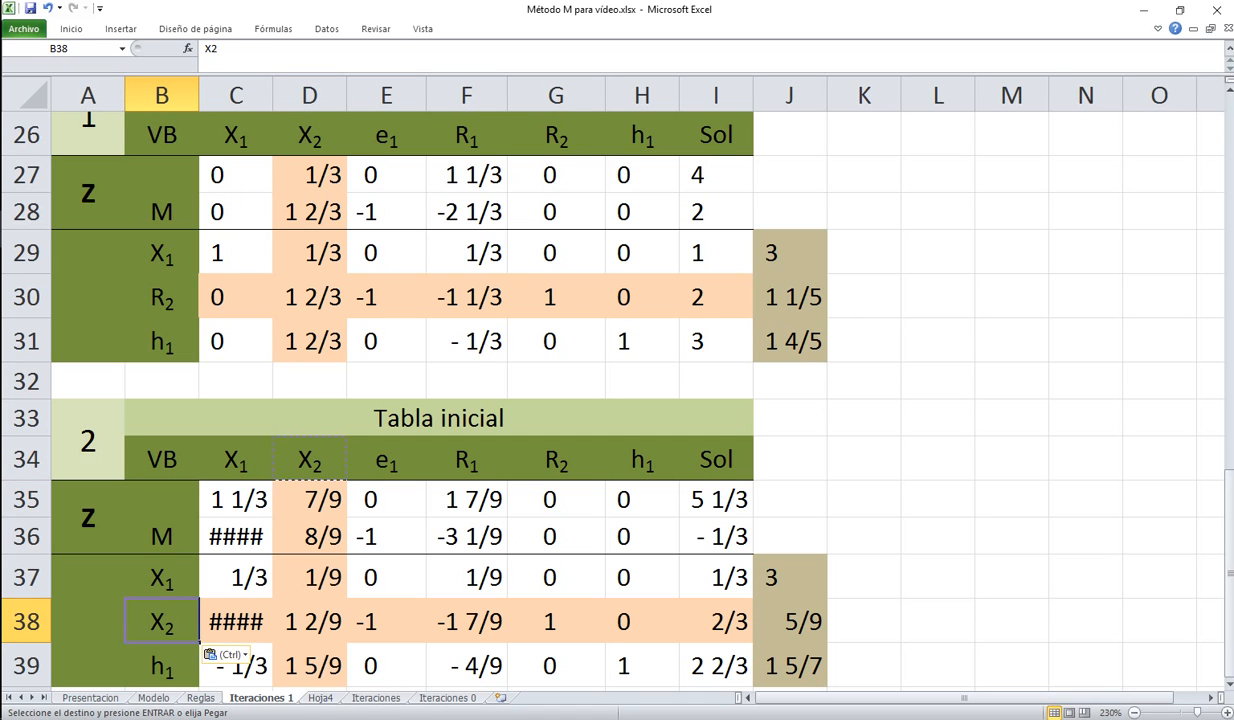
# Widen column C slightly and clear the copied values in C35:J39 of the iteration 2 table
pyautogui.moveTo(272, 95); pyautogui.dragTo(282, 95)
pyautogui.moveTo(240, 499); pyautogui.dragTo(799, 665)
pyautogui.press('Delete')
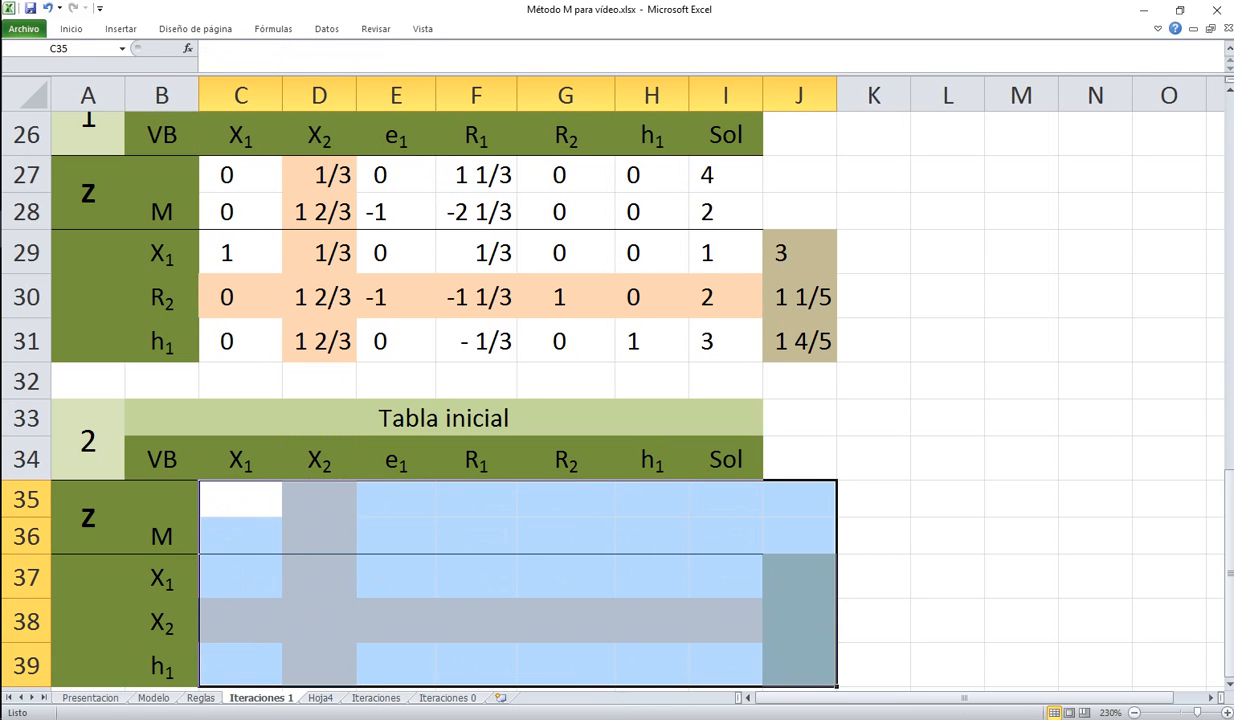
pyautogui.click(652, 499)
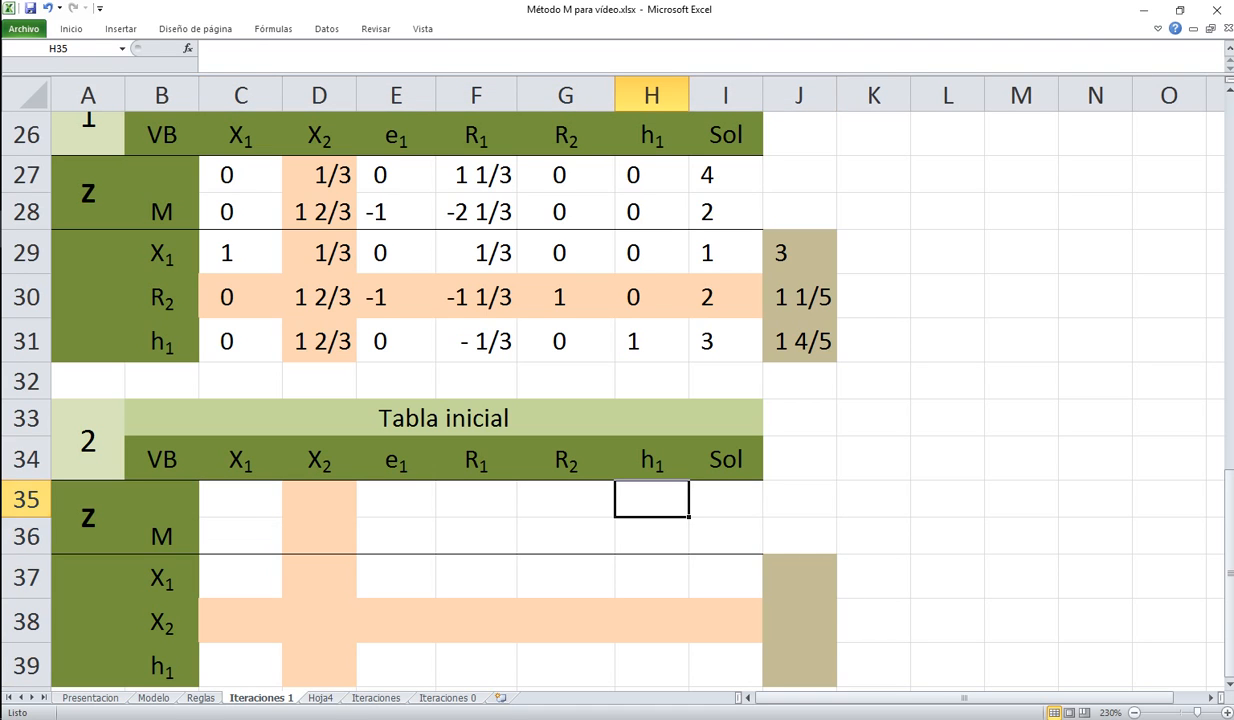
pyautogui.click(396, 536)
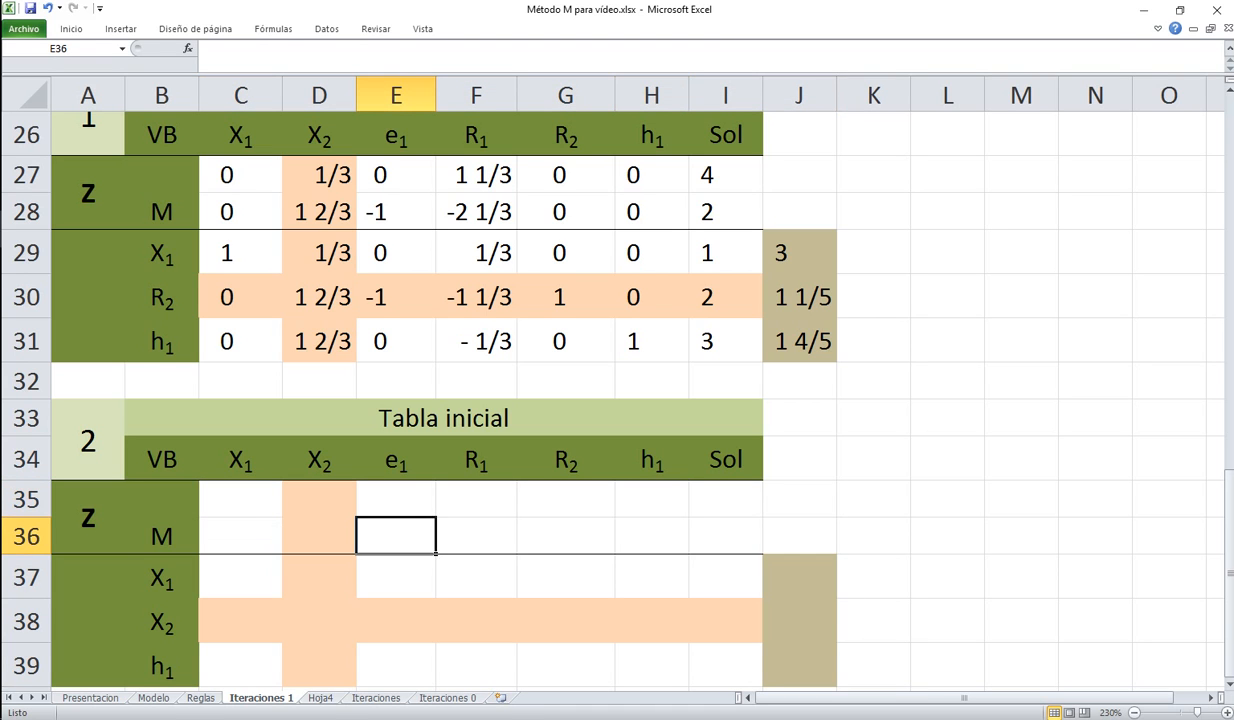
# Enter the formula +C30/$D$30 in C38 to divide the old R2 row by the pivot element
pyautogui.click(319, 297)
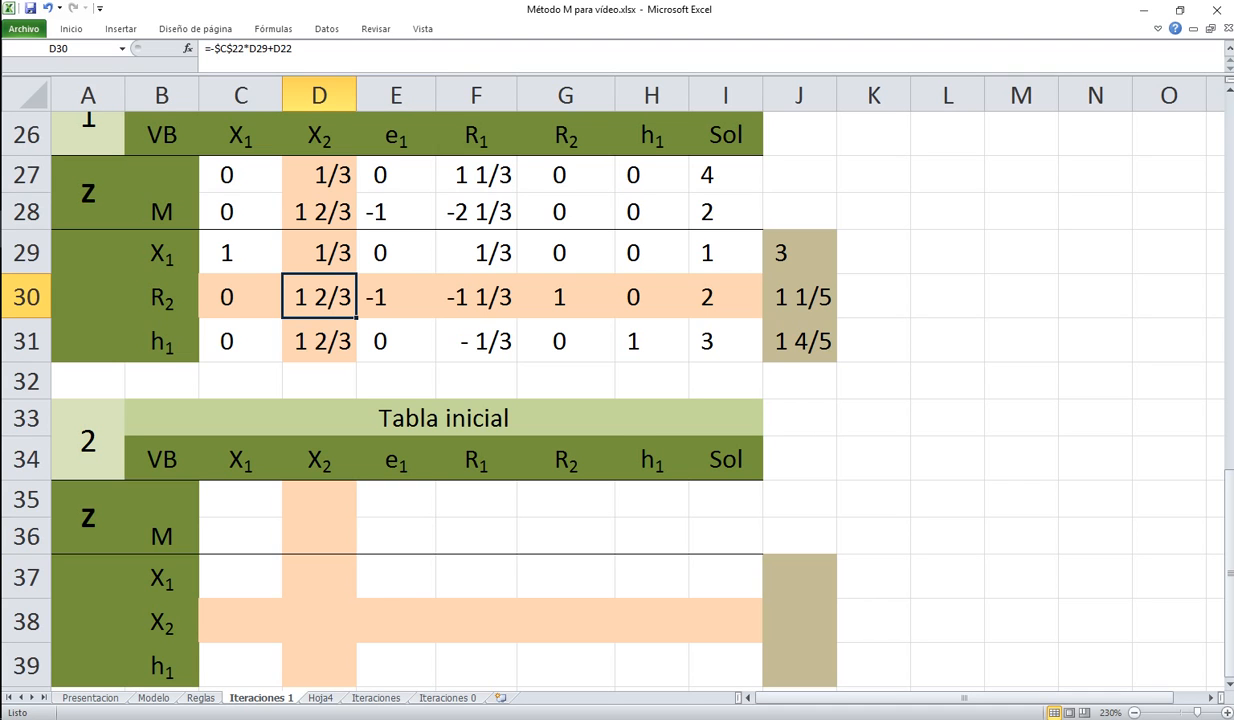
pyautogui.click(241, 621)
pyautogui.write('+')
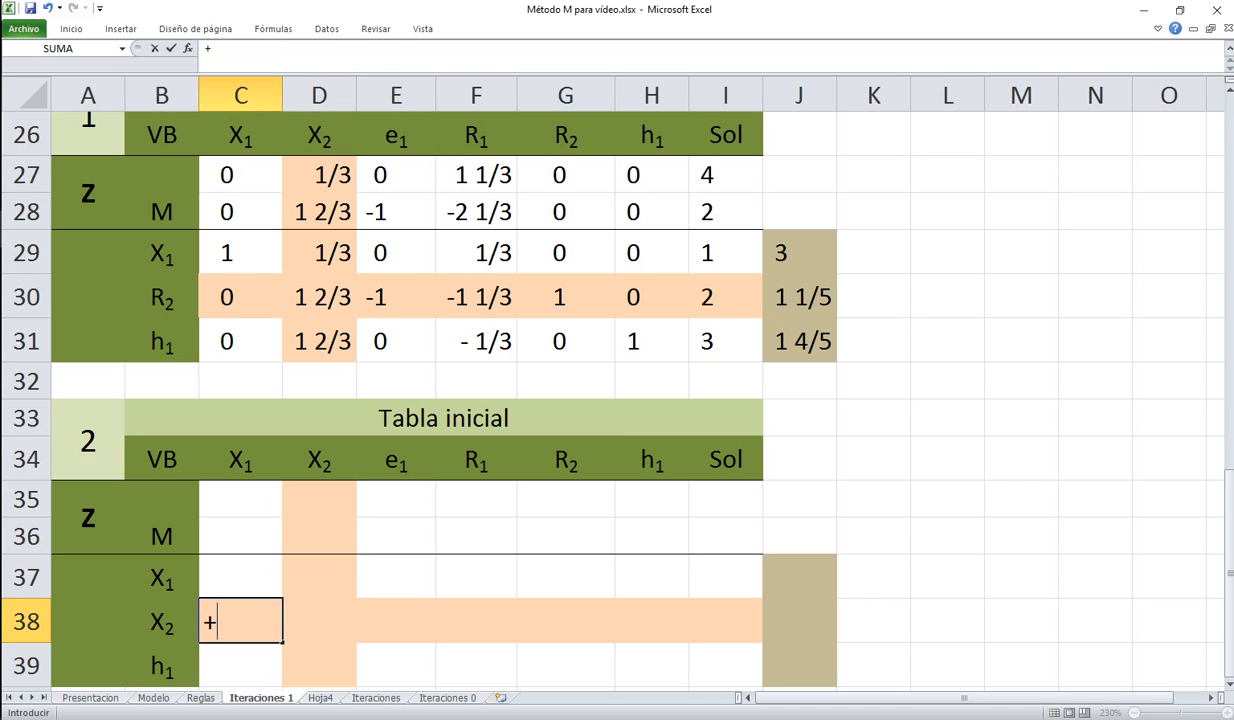
pyautogui.click(240, 297)
pyautogui.write('/')
pyautogui.click(319, 297)
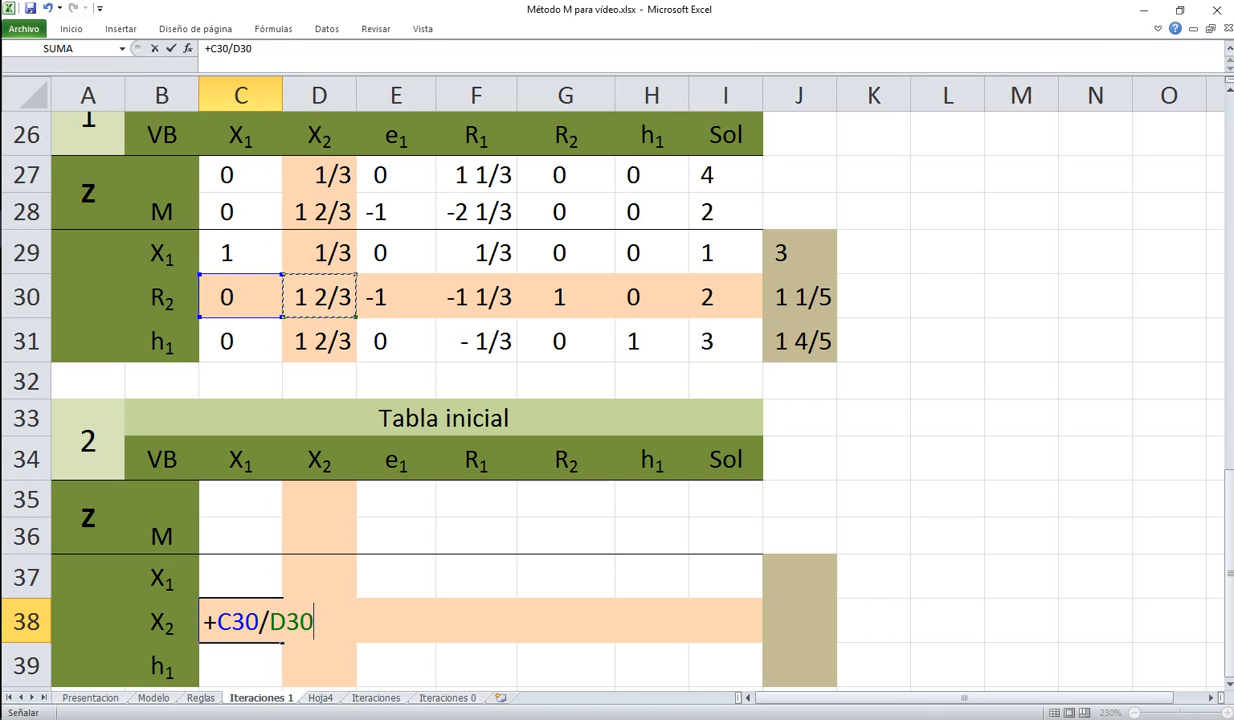
pyautogui.press('F4')
pyautogui.press('Return')
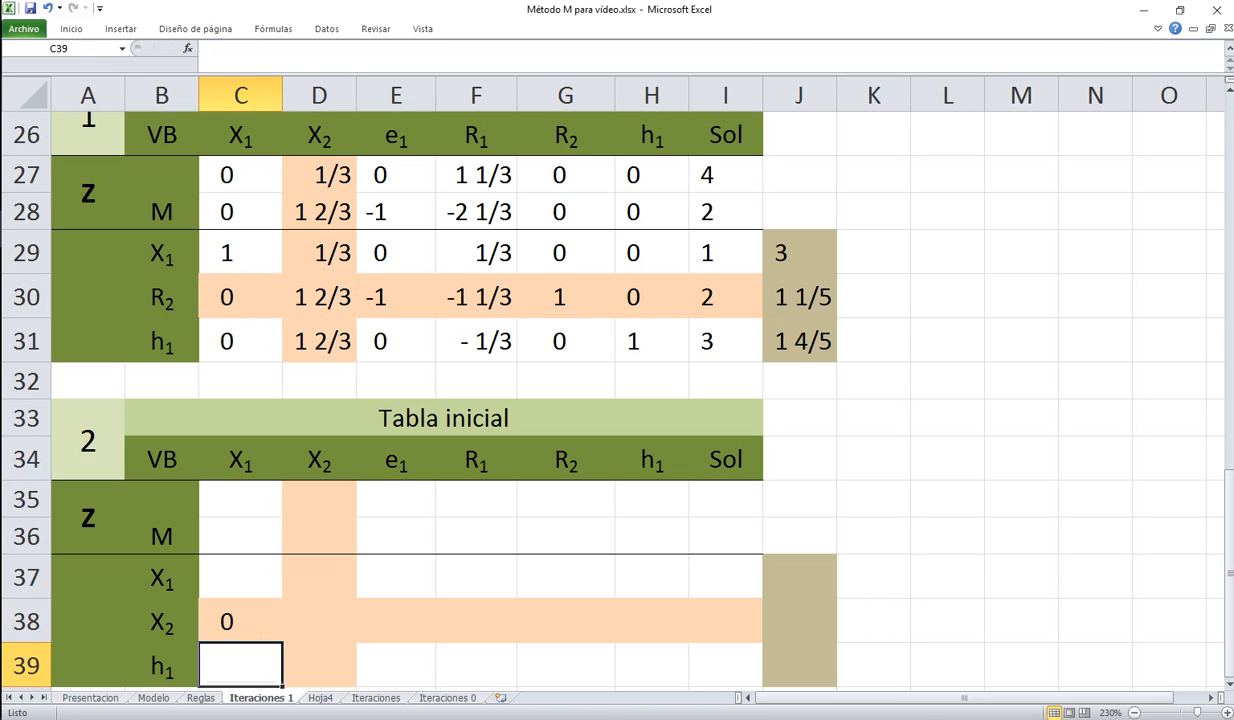
# Fill the C38 formula across the X2 row to I38 and check the pivot entry in D38 against D30
pyautogui.click(240, 621)
pyautogui.moveTo(283, 641); pyautogui.dragTo(771, 651)
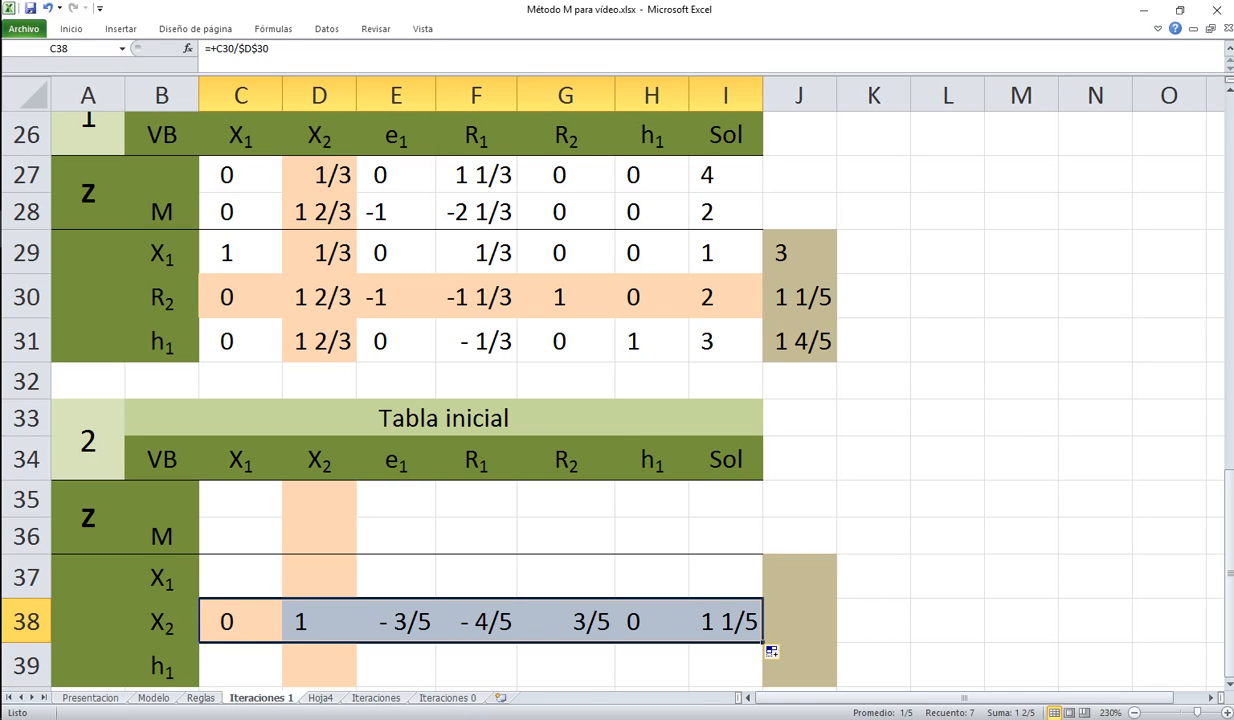
pyautogui.click(319, 621)
pyautogui.click(319, 297)
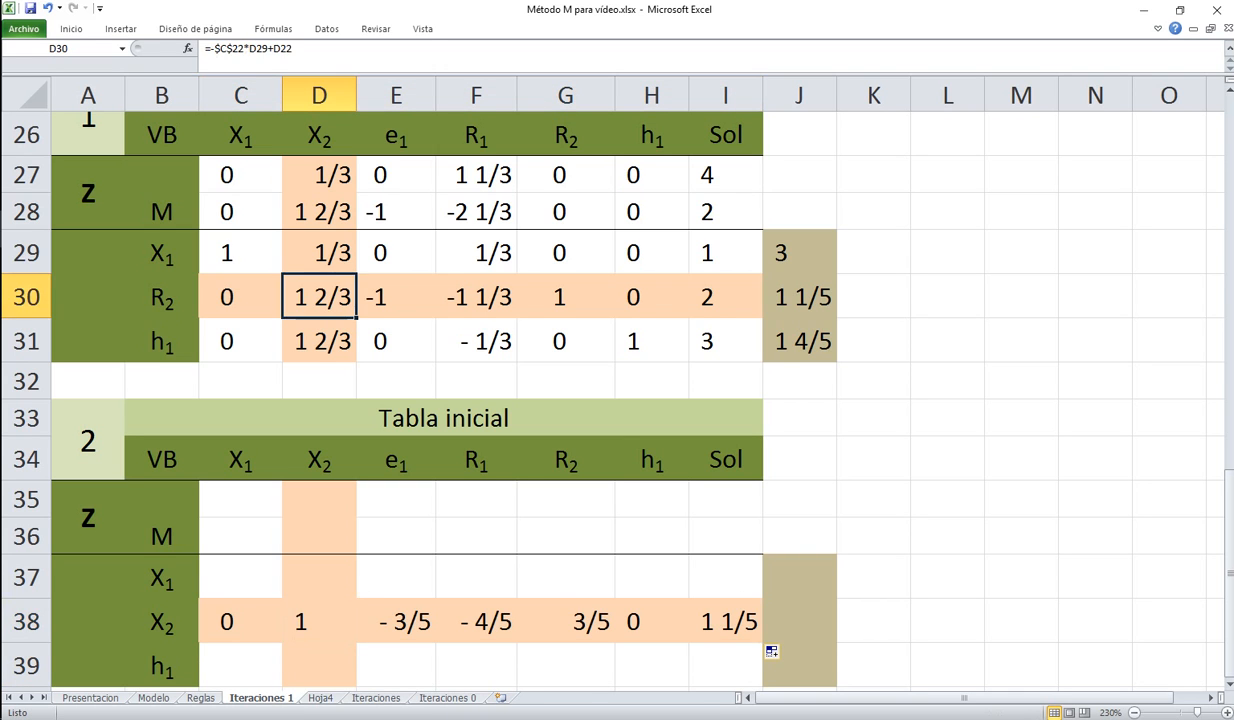
pyautogui.click(319, 621)
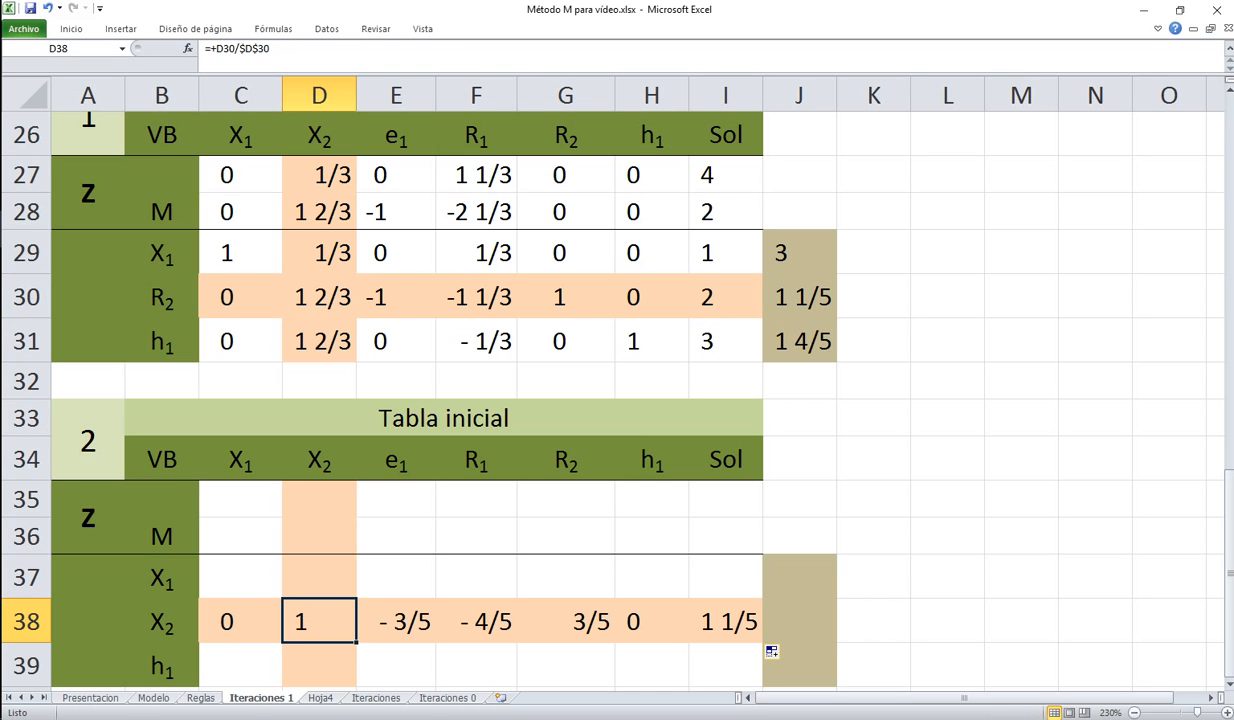
# Enter the Z row formula -$D$27*C38+C27 in C35
pyautogui.click(240, 499)
pyautogui.write('-')
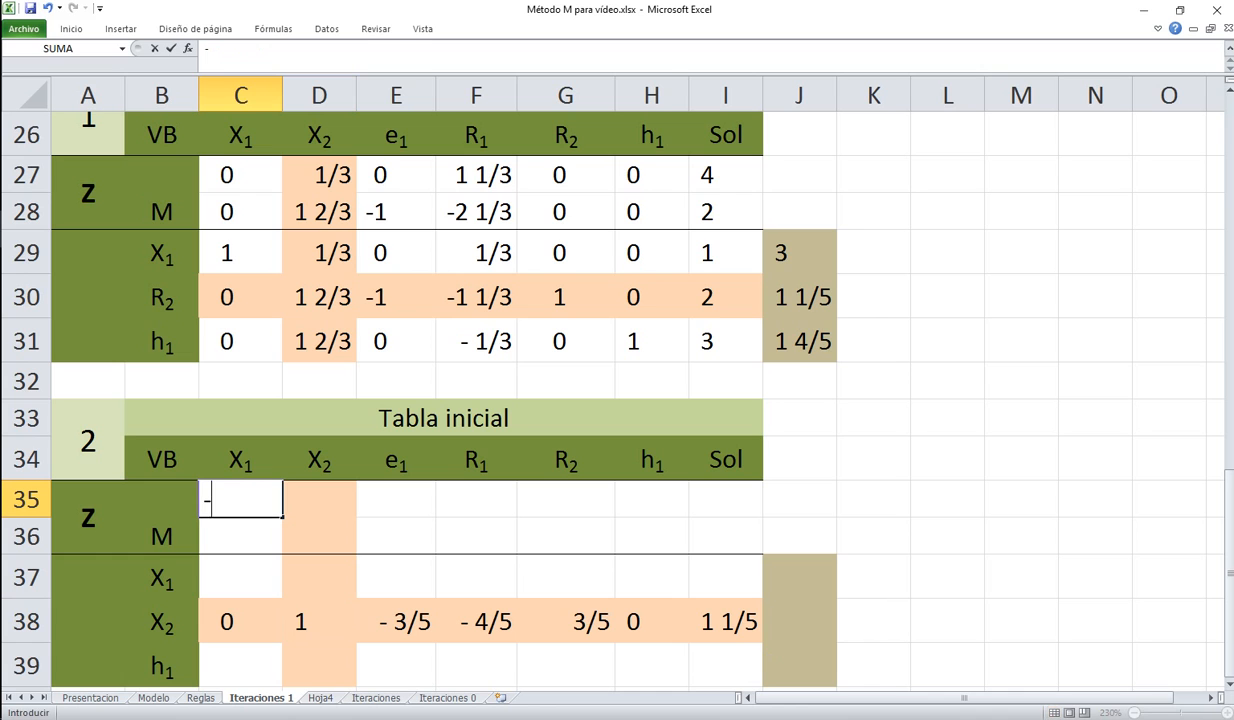
pyautogui.click(320, 175)
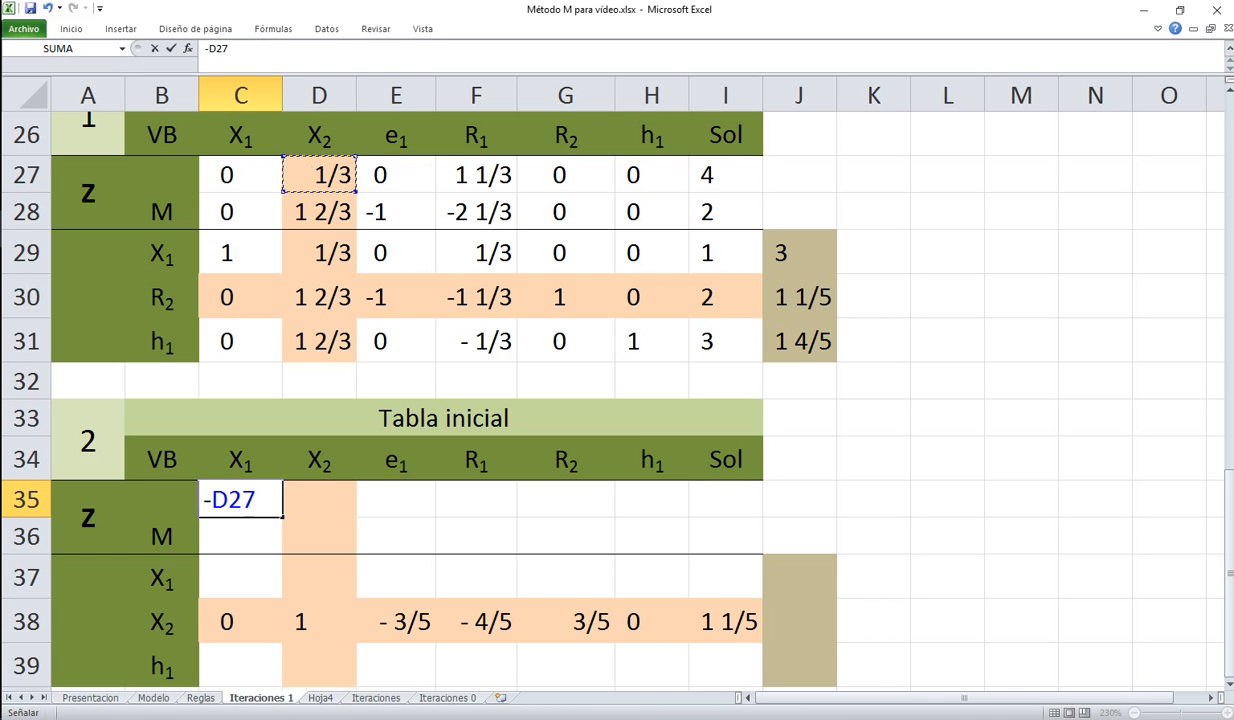
pyautogui.press('F4')
pyautogui.write('*')
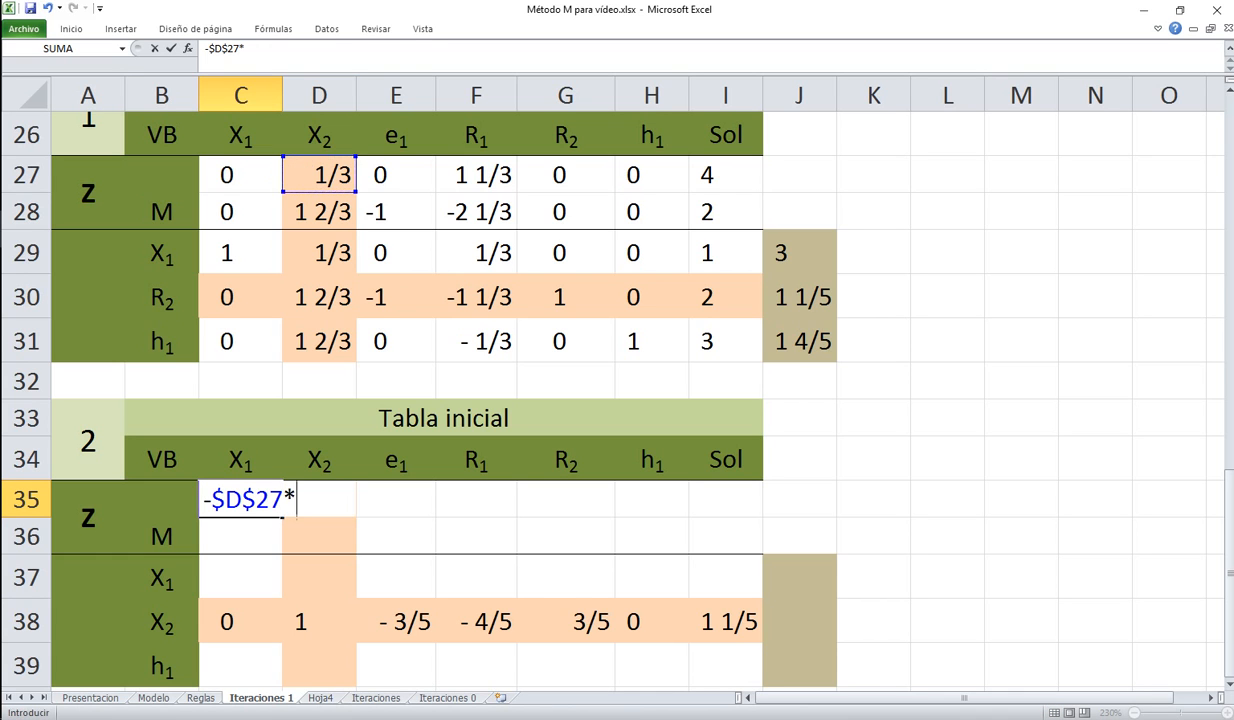
pyautogui.click(240, 621)
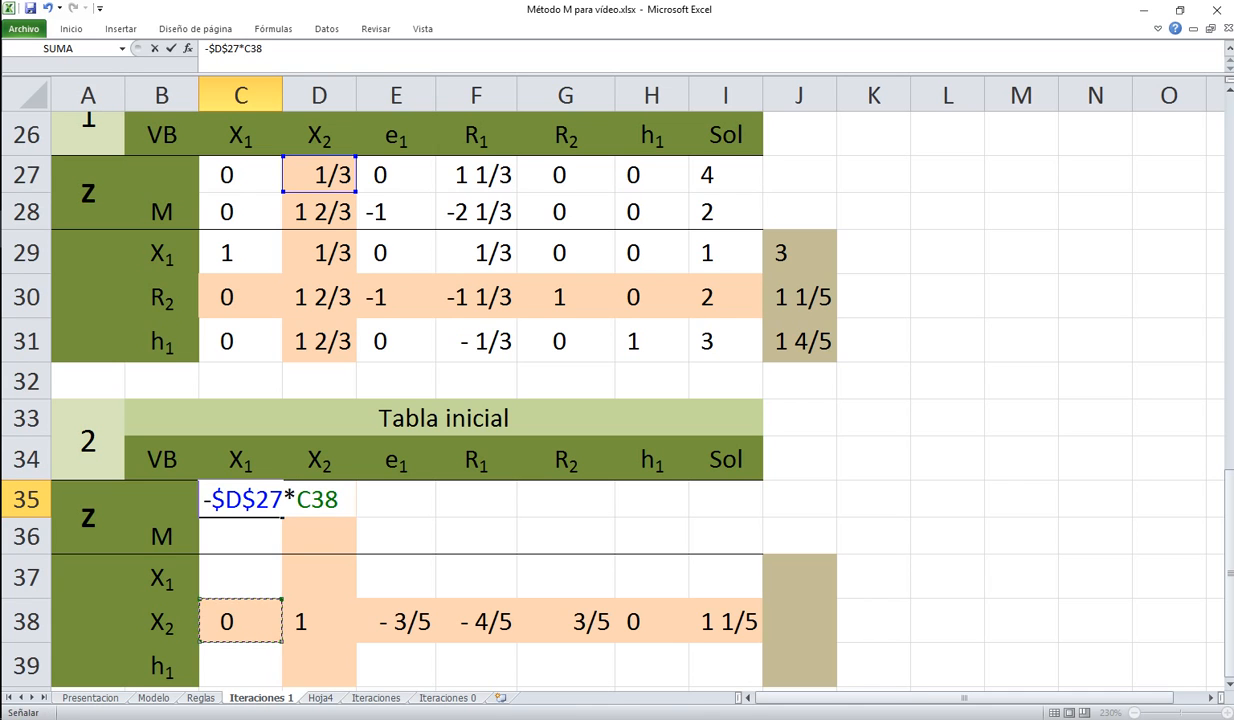
pyautogui.write('+')
pyautogui.click(240, 175)
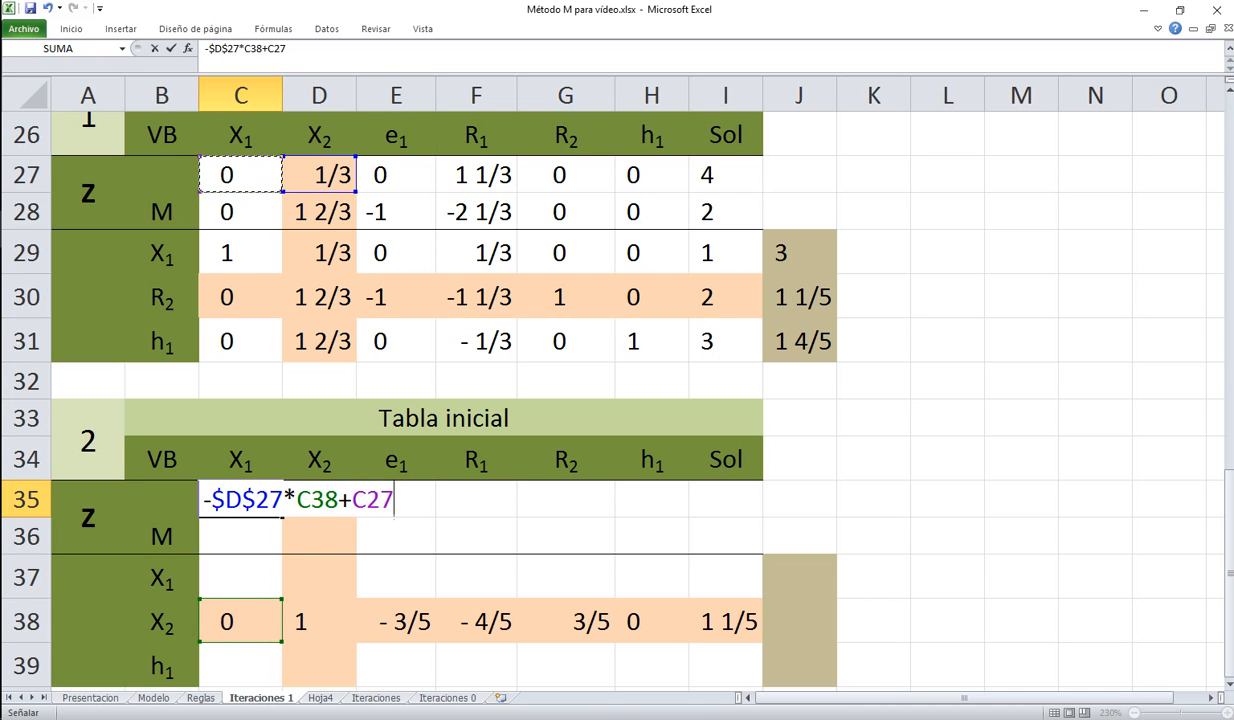
pyautogui.press('Return')
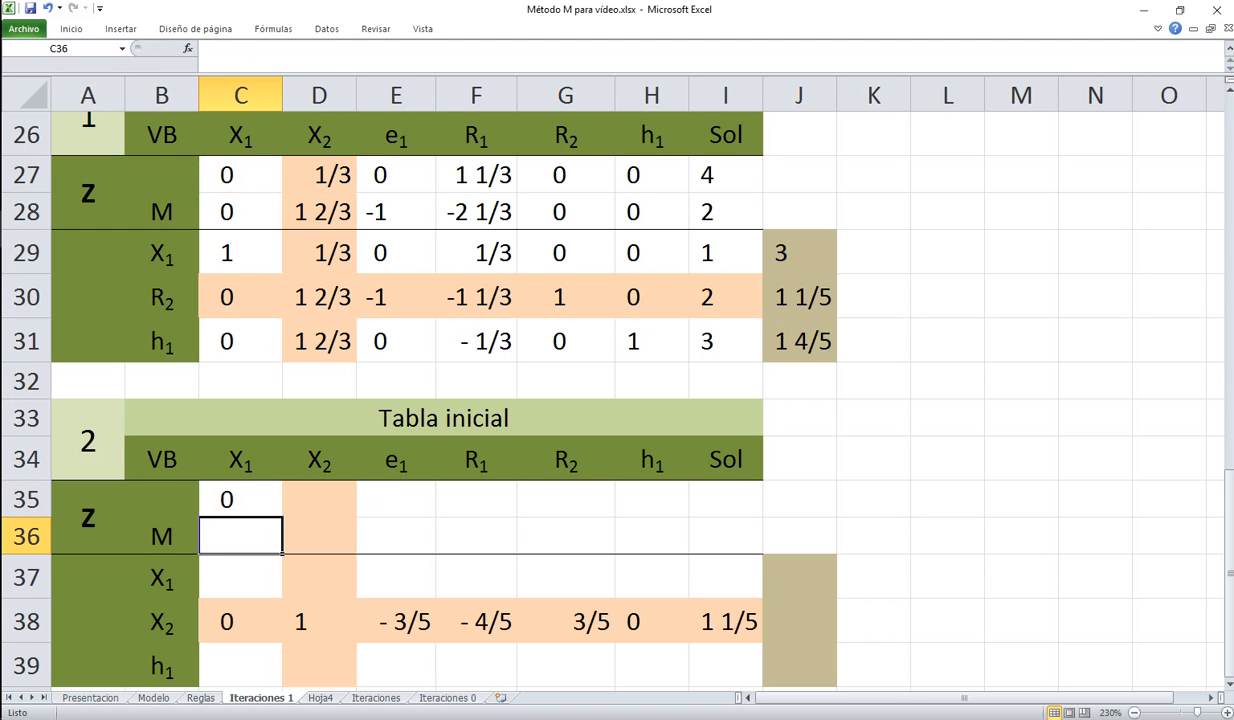
# Enter the M row formula -$D$28*C38+C28 in C36
pyautogui.write('-')
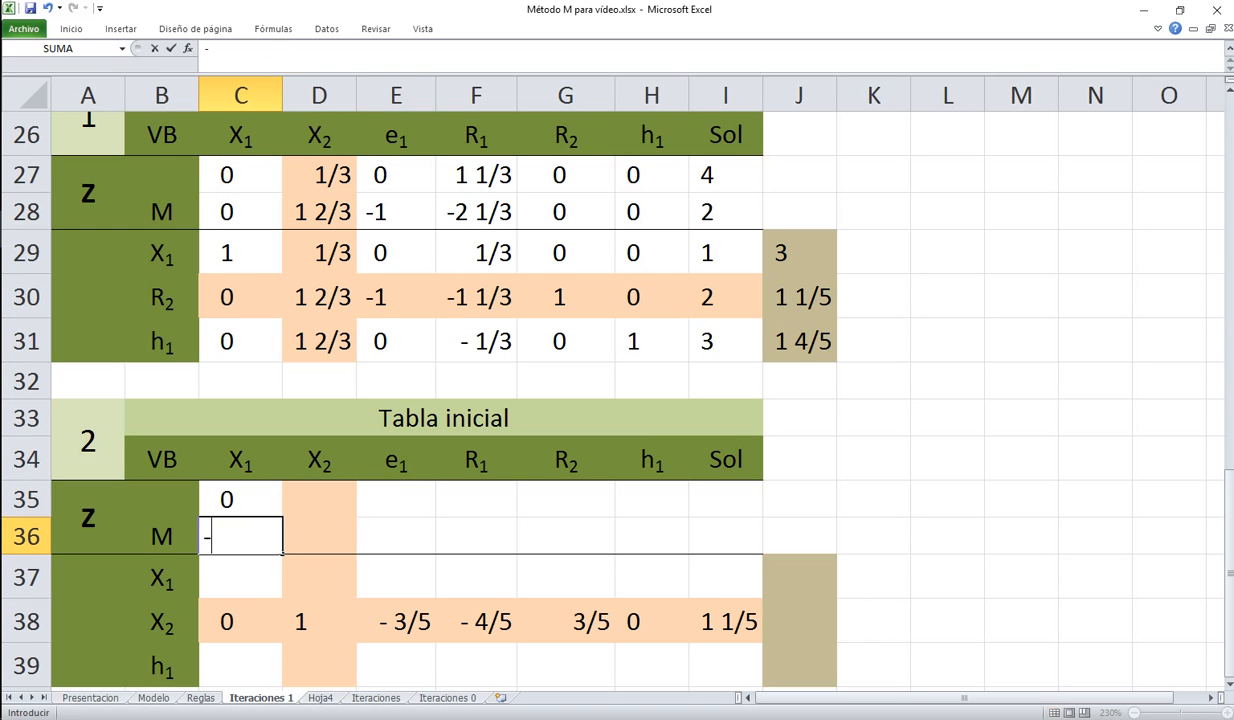
pyautogui.click(319, 212)
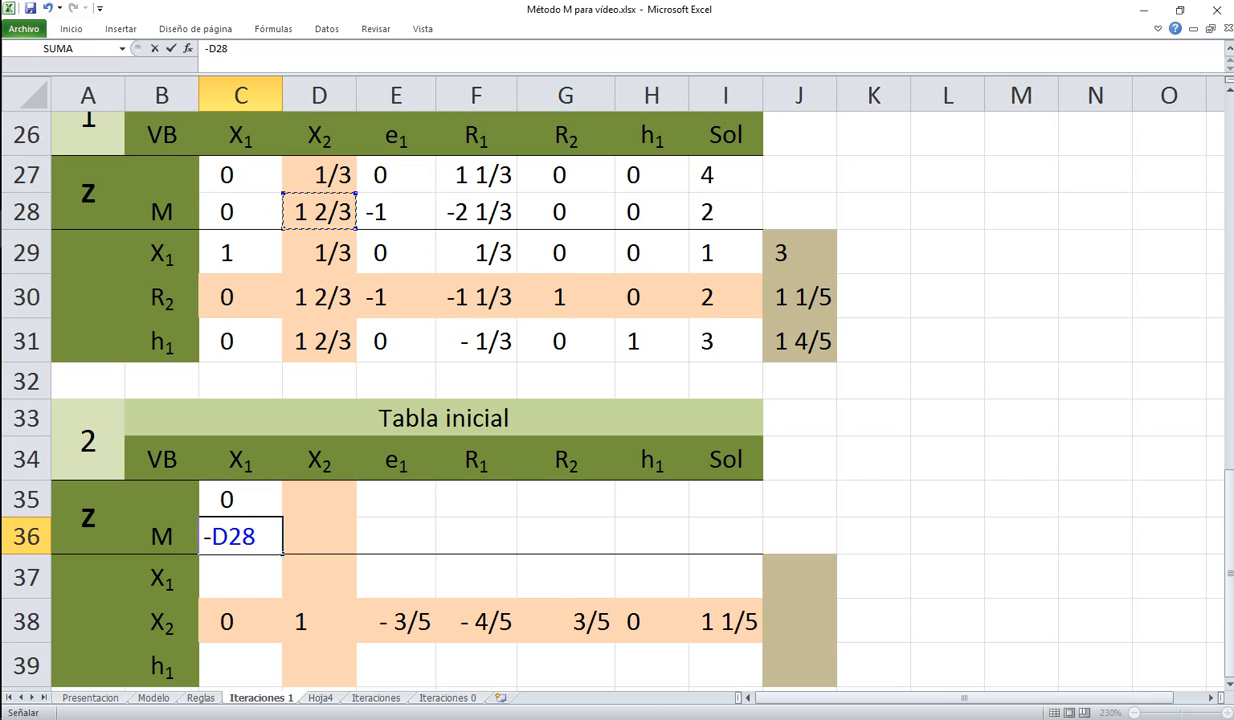
pyautogui.press('F4')
pyautogui.write('*')
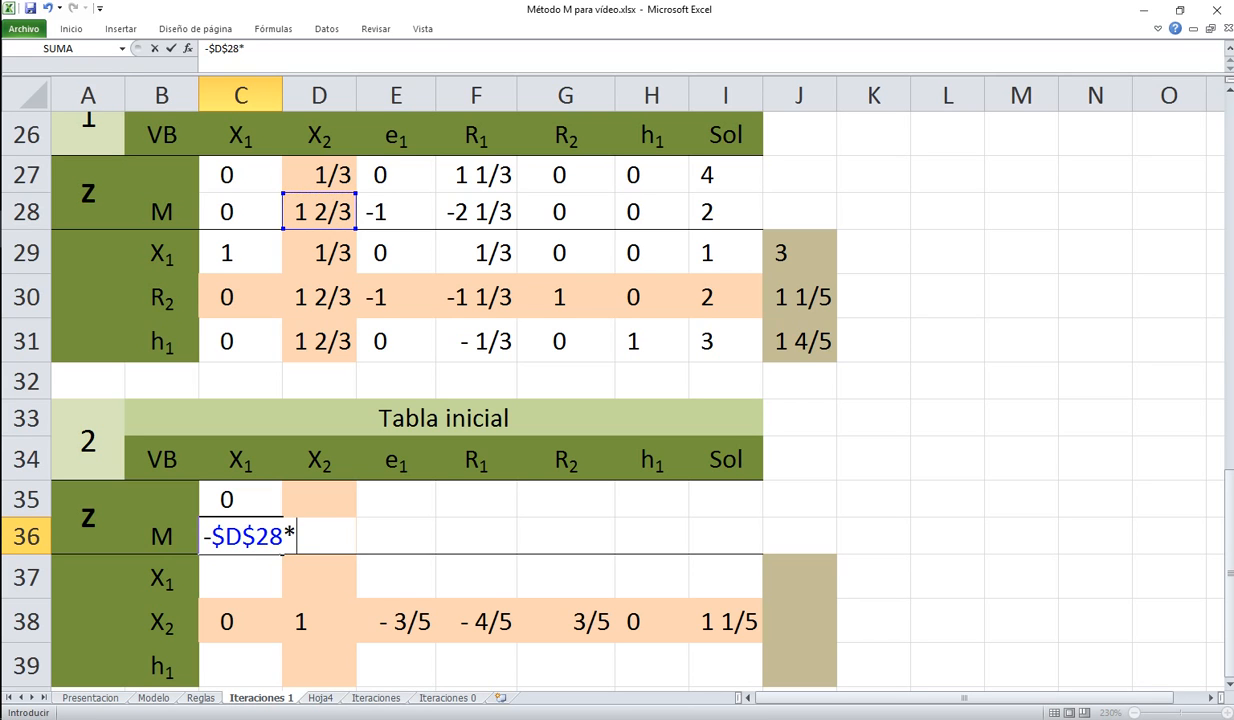
pyautogui.click(240, 621)
pyautogui.write('+')
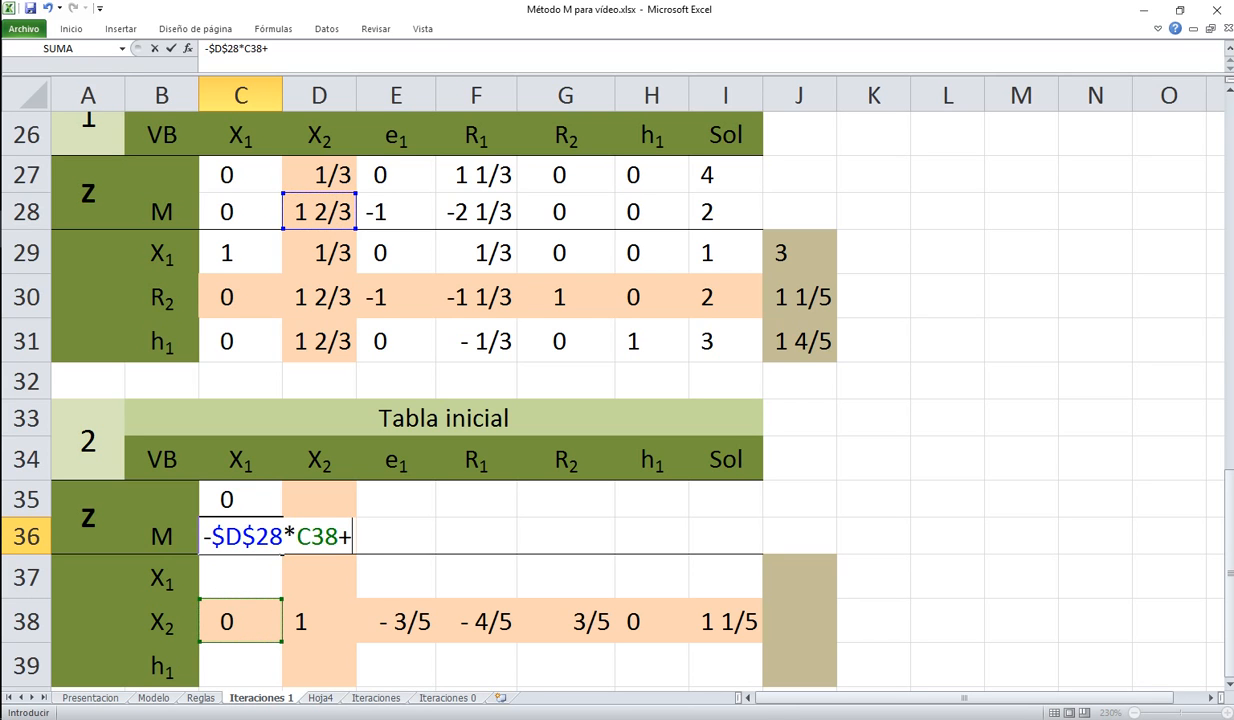
pyautogui.click(240, 212)
pyautogui.press('Return')
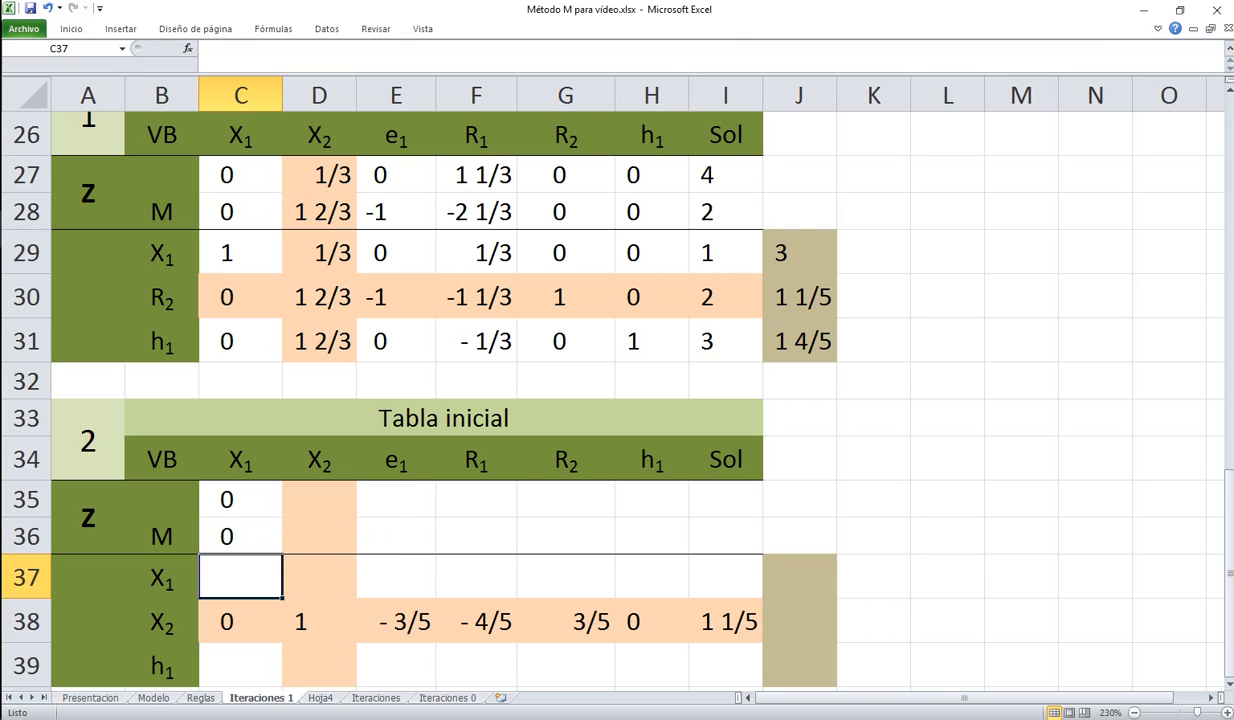
# Enter the X1 row formula -$D$29*C38+C29 in C37
pyautogui.write('-')
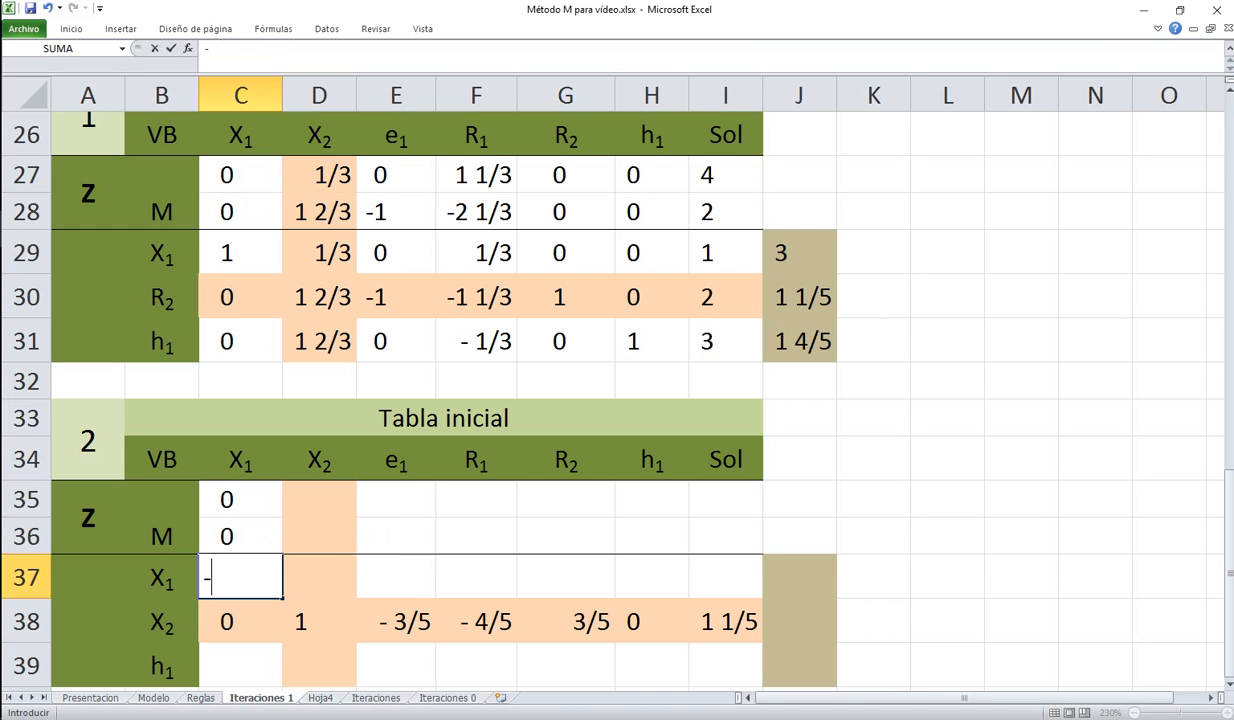
pyautogui.click(319, 252)
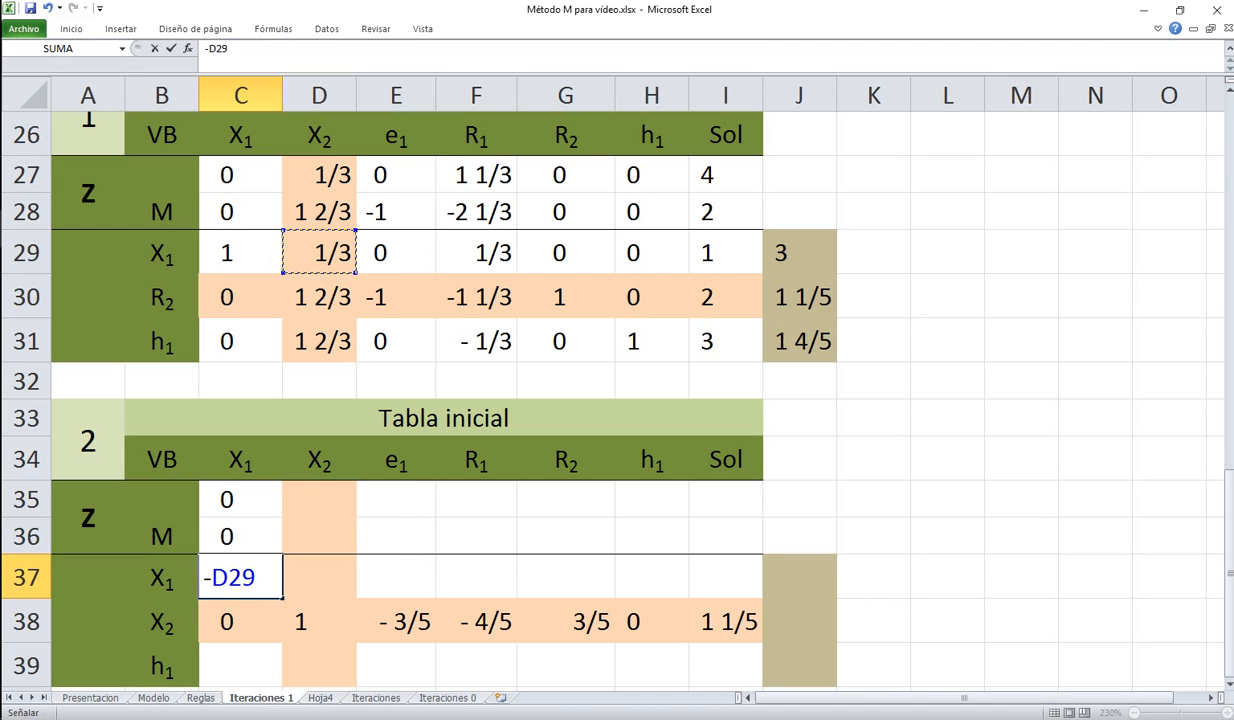
pyautogui.press('F4')
pyautogui.write('*')
pyautogui.click(241, 621)
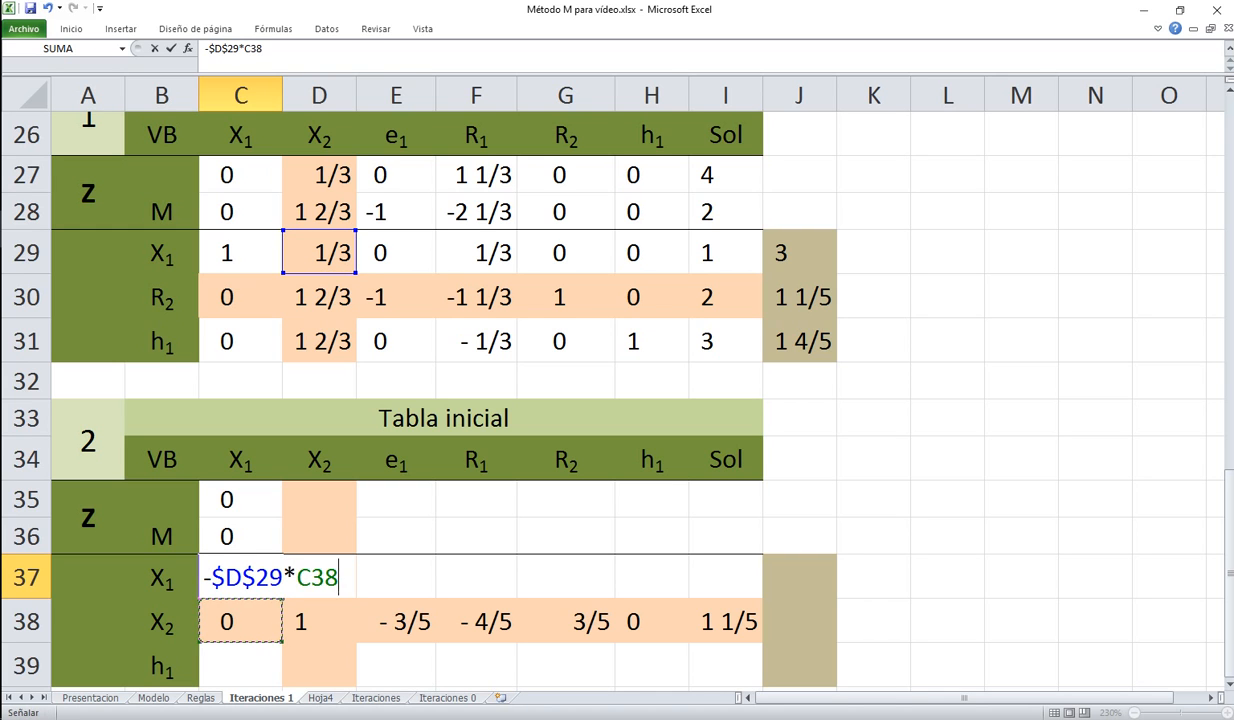
pyautogui.write('+C29')
pyautogui.press('Return')
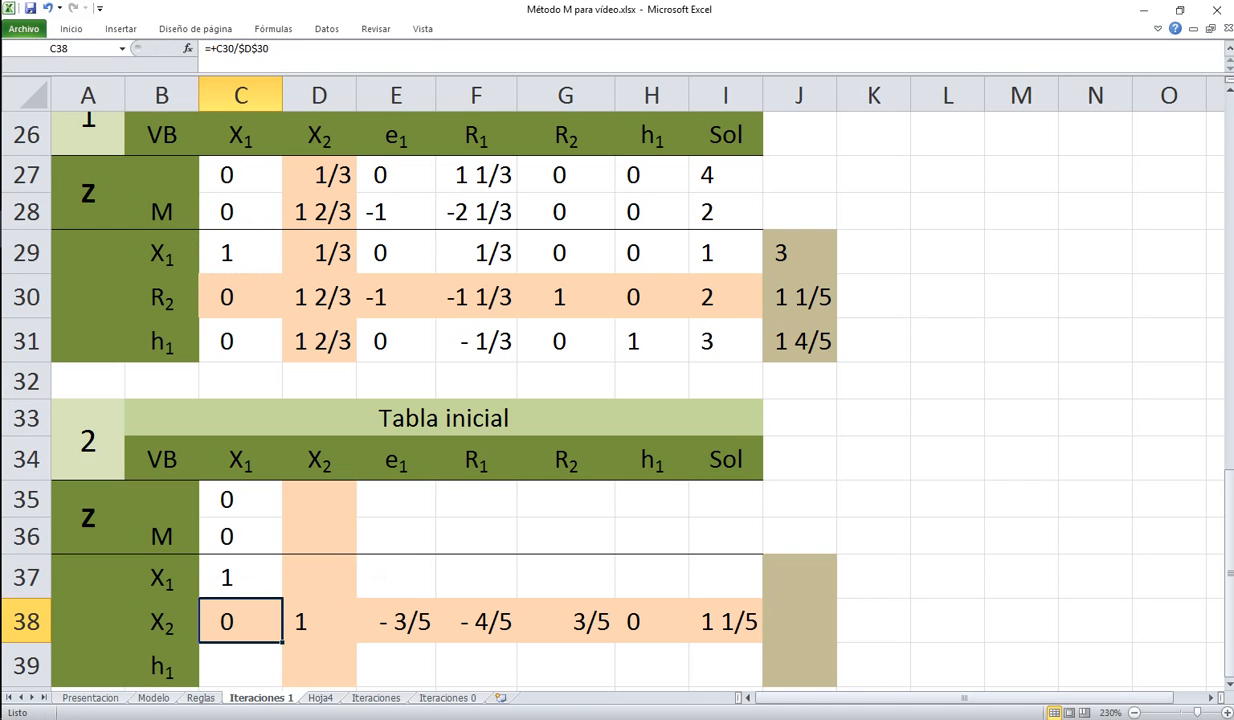
# Enter the h1 row formula -$D$31*C38+C31 in C39
pyautogui.press('Down')
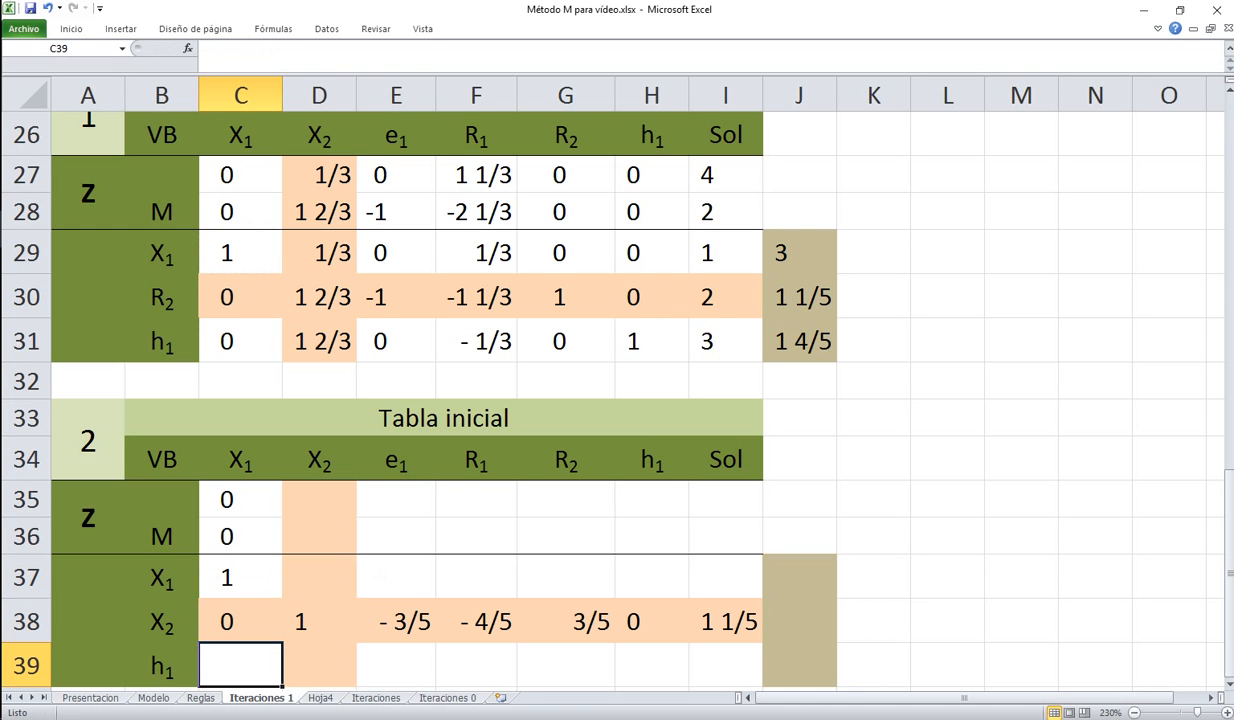
pyautogui.write('-')
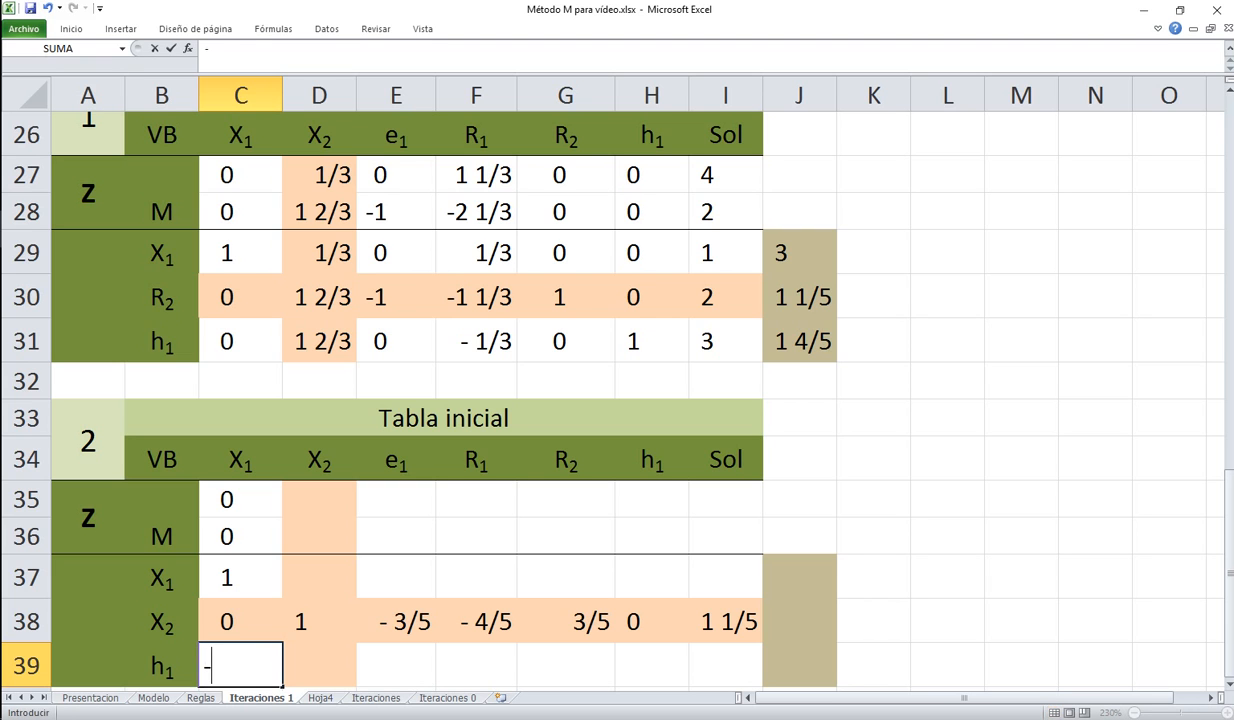
pyautogui.click(319, 341)
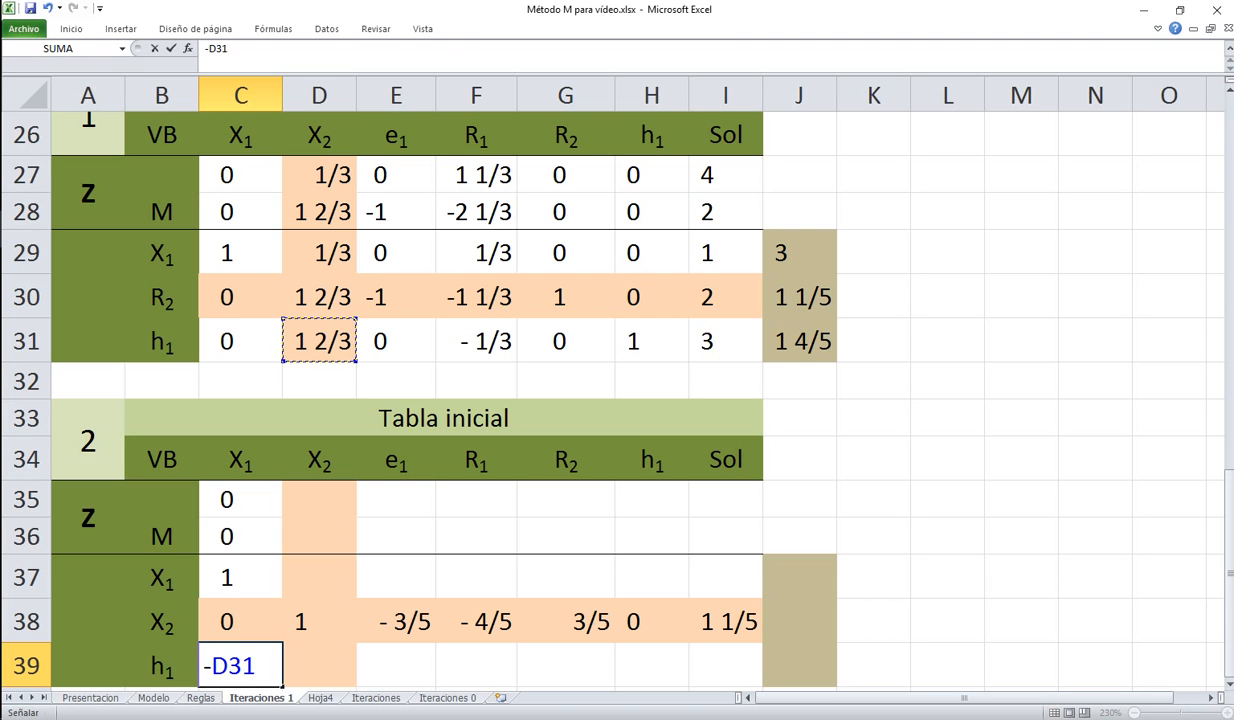
pyautogui.press('F4')
pyautogui.write('*')
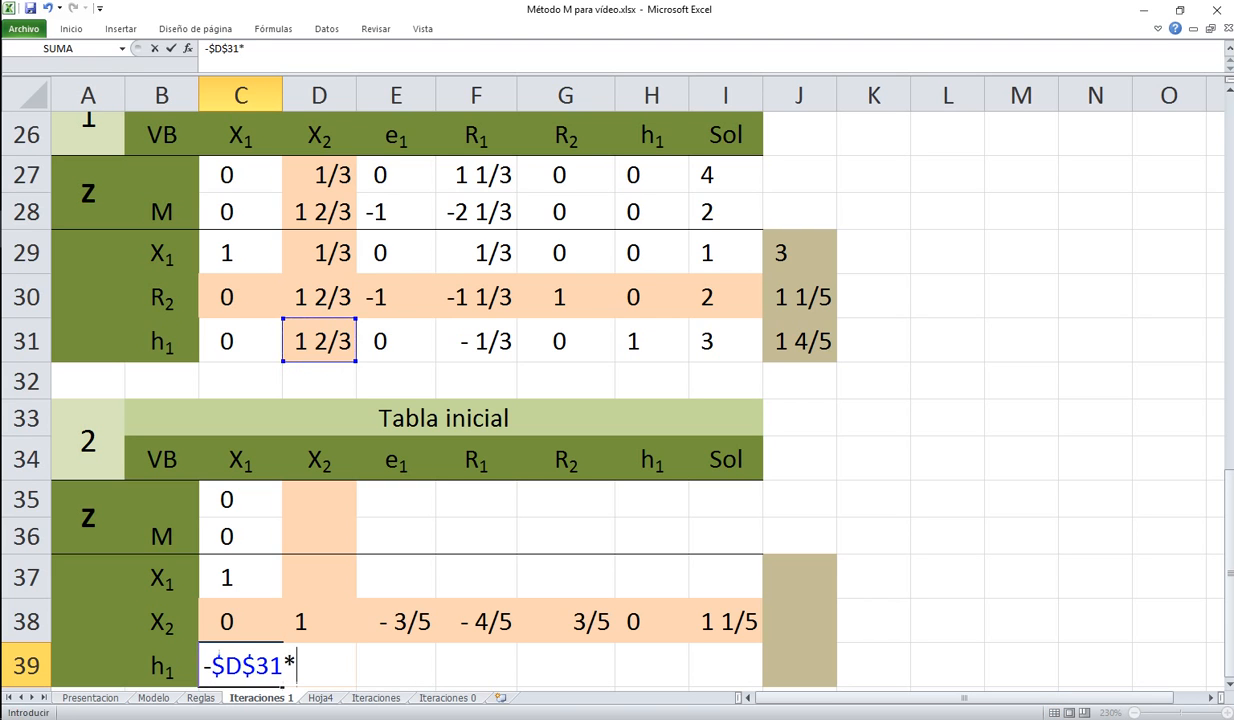
pyautogui.press('Up')
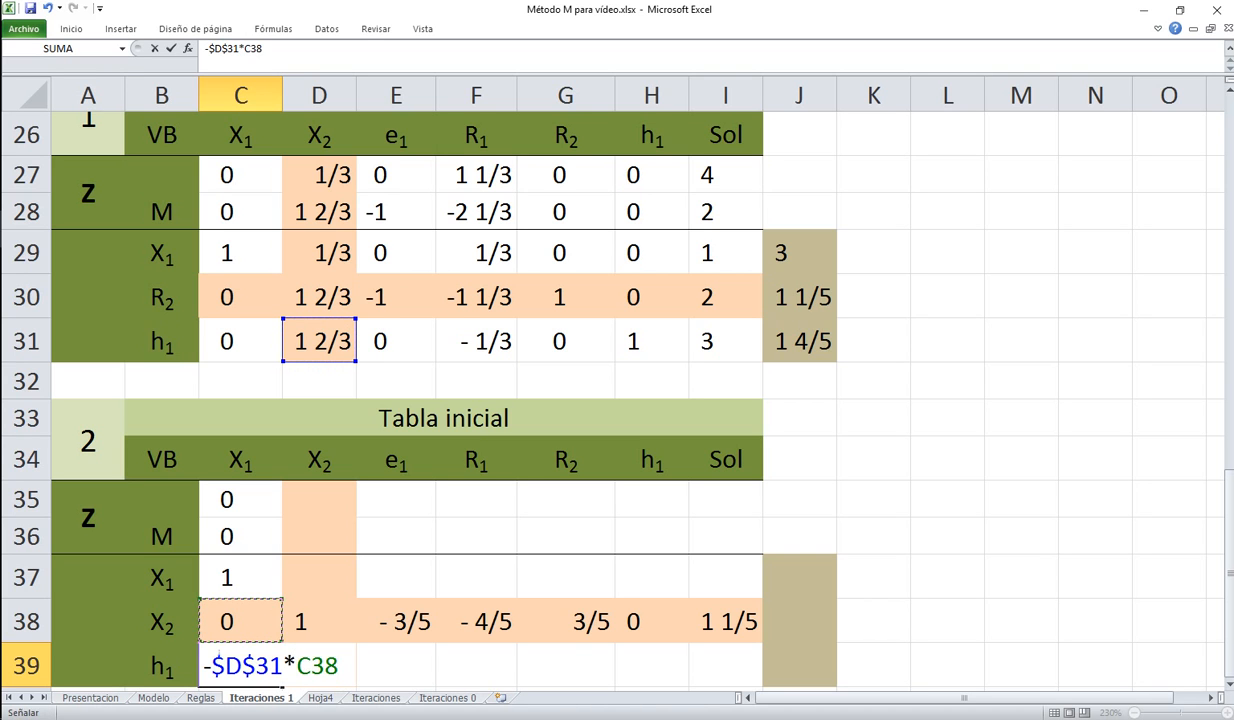
pyautogui.write('+')
pyautogui.click(241, 341)
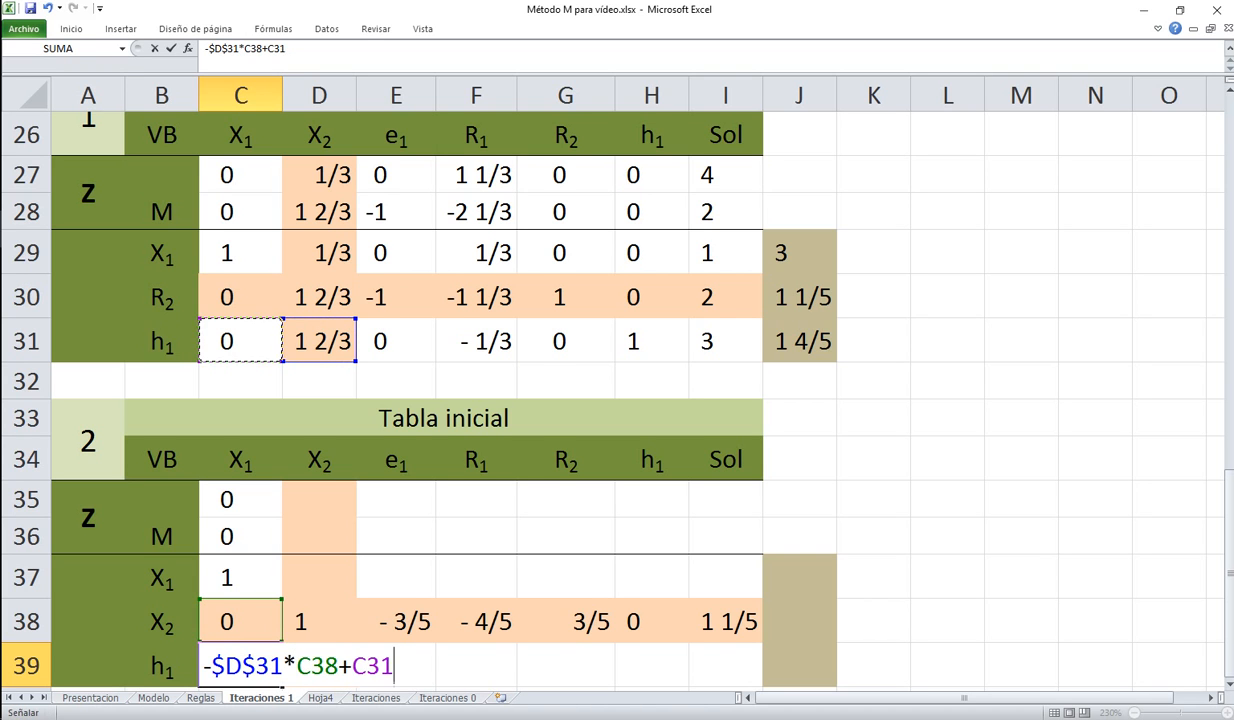
pyautogui.press('Return')
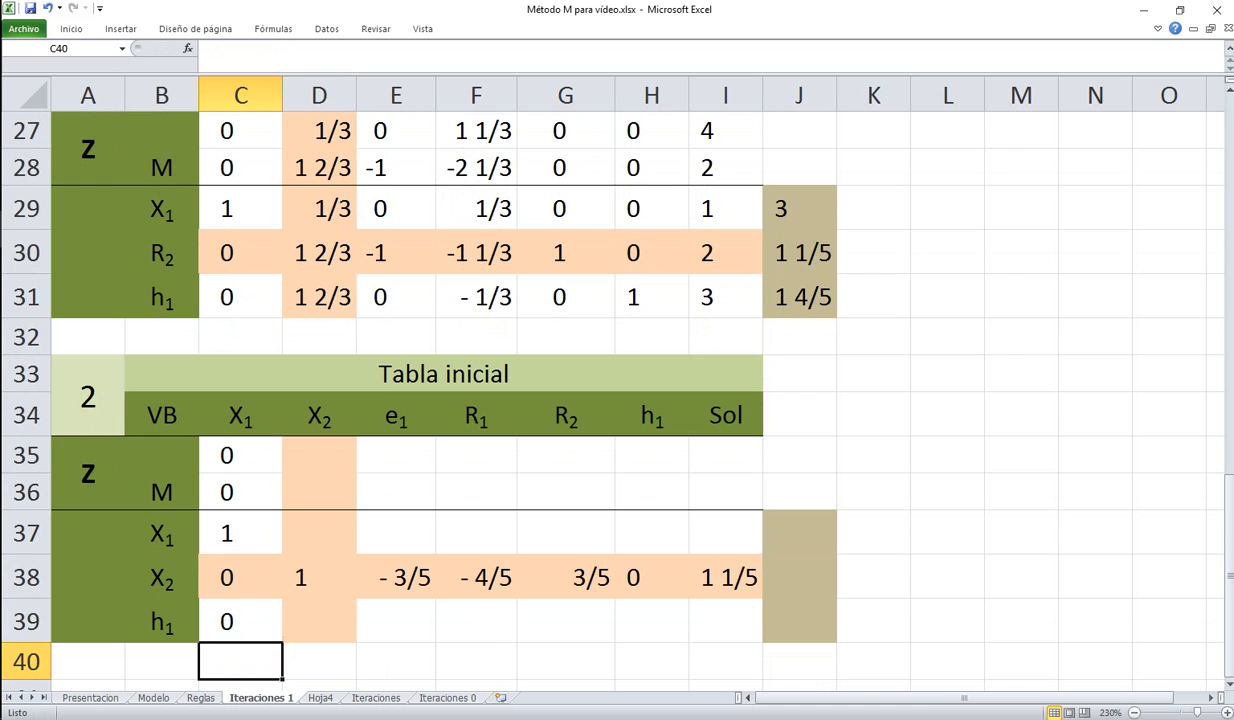
# Fill the formulas in C35:C37 and C39 across to column I of the iteration 2 table
pyautogui.moveTo(240, 455); pyautogui.dragTo(771, 563)
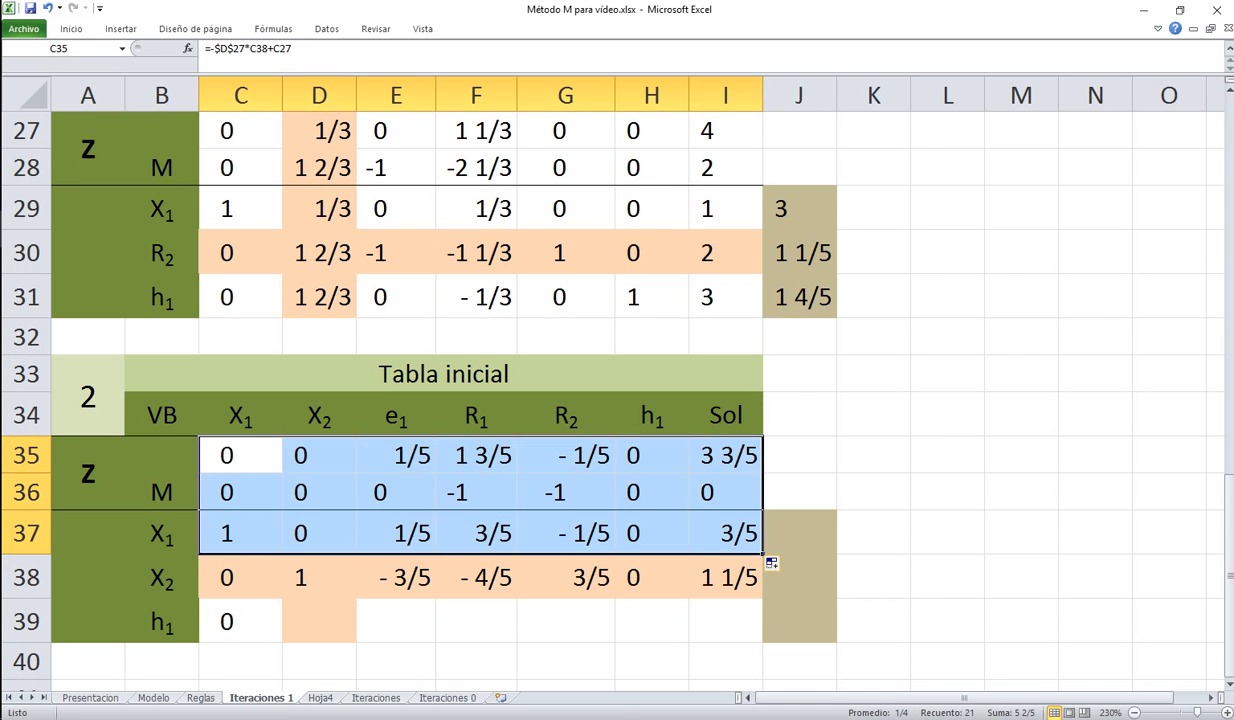
pyautogui.moveTo(319, 455); pyautogui.dragTo(319, 533)
pyautogui.click(240, 621)
pyautogui.click(319, 621)
pyautogui.click(240, 621)
pyautogui.moveTo(283, 641); pyautogui.dragTo(600, 635)
pyautogui.moveTo(771, 563); pyautogui.dragTo(771, 560)
pyautogui.click(947, 492)
# Remove the fill colour from C35:I39 of the iteration 2 table
pyautogui.moveTo(240, 455); pyautogui.dragTo(725, 621)
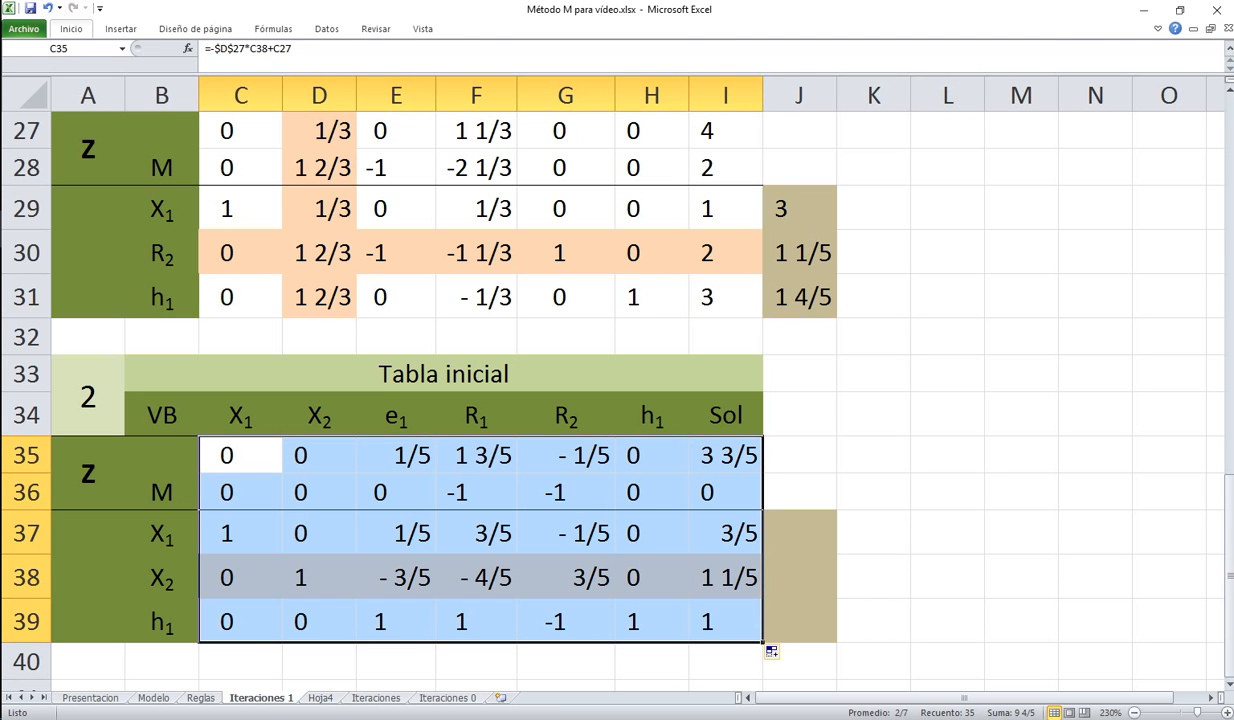
pyautogui.click(71, 29)
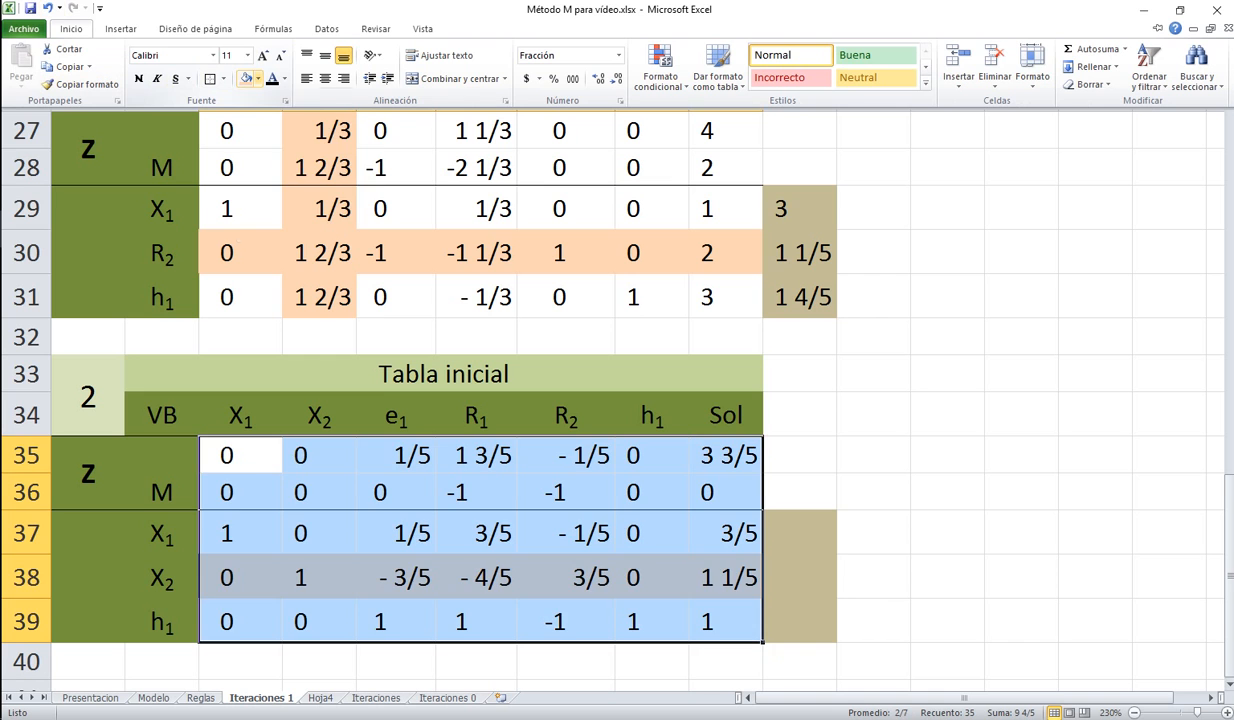
pyautogui.click(258, 79)
pyautogui.click(270, 210)
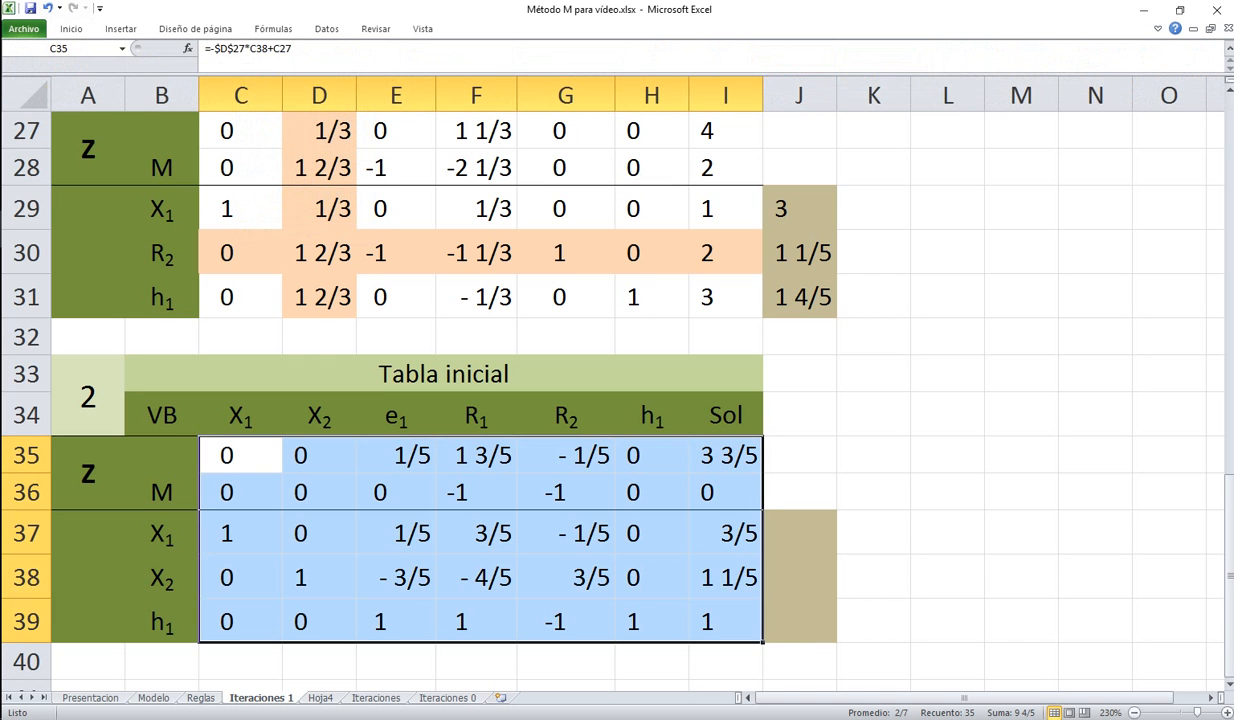
pyautogui.click(947, 533)
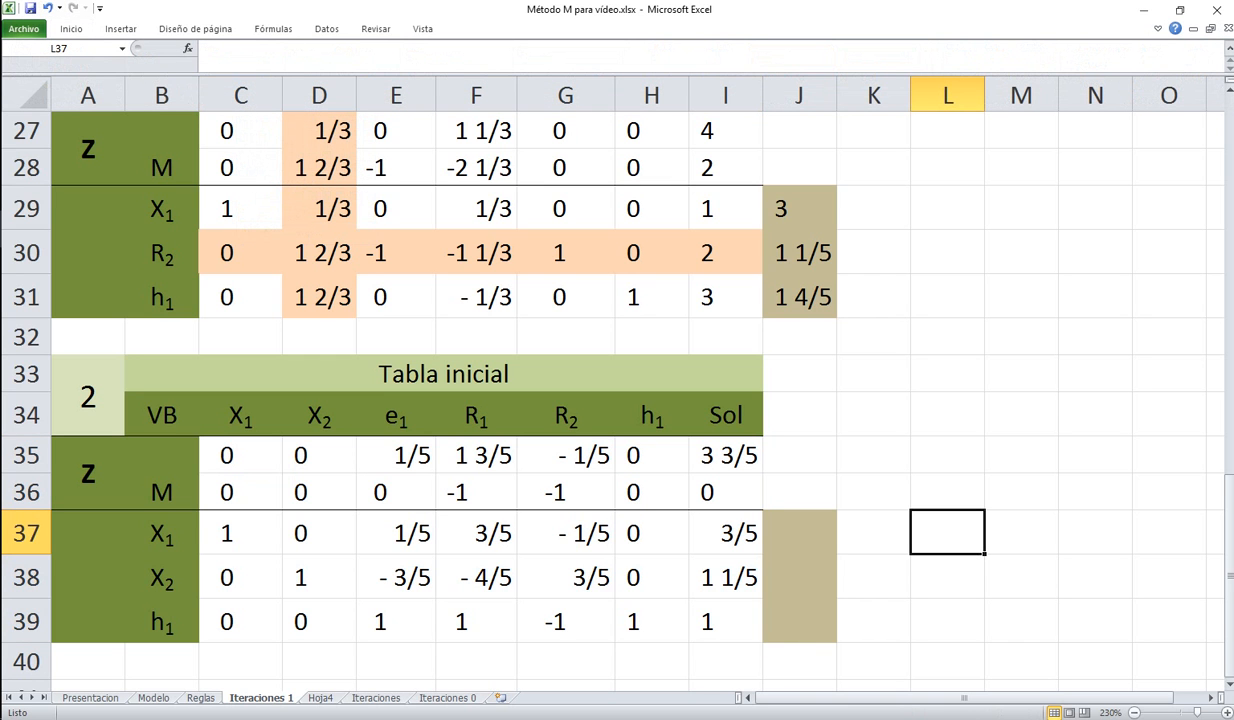
# Check the X1, X2 and h1 columns for the identity pattern and examine the e1 and R1 coefficients in the Z and M rows
pyautogui.click(162, 533)
pyautogui.moveTo(240, 533); pyautogui.dragTo(240, 621)
pyautogui.click(162, 577)
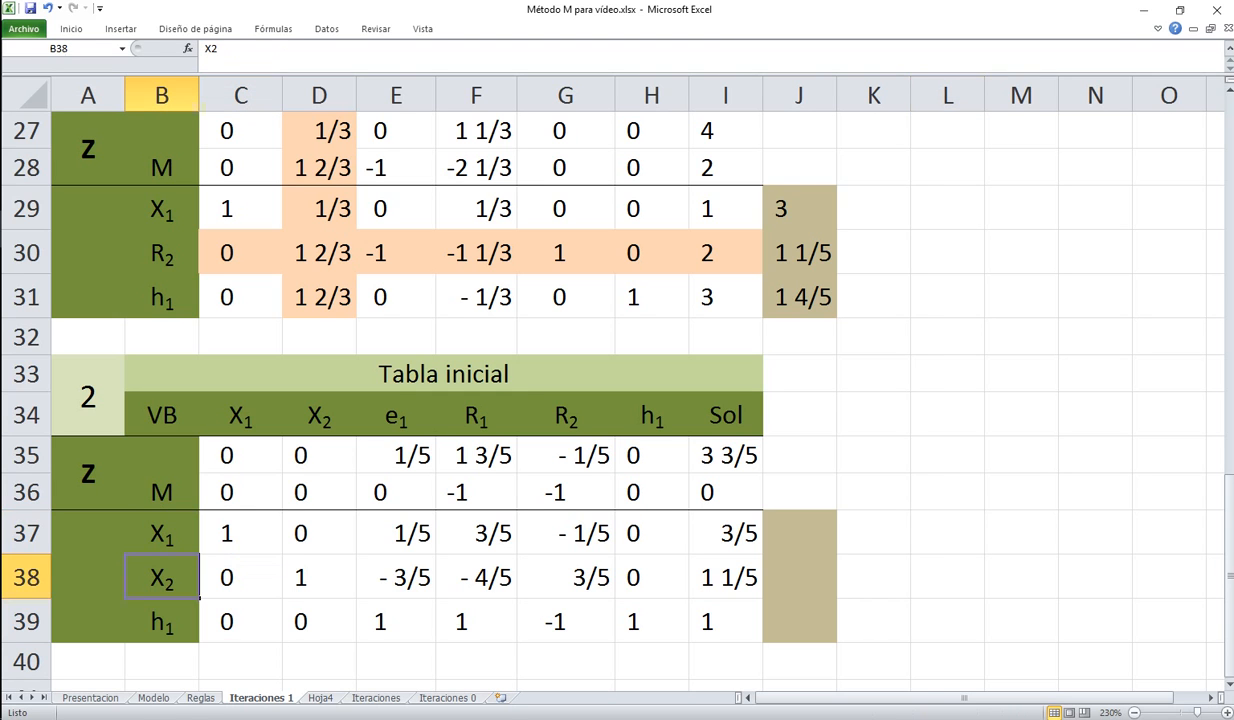
pyautogui.moveTo(319, 533); pyautogui.dragTo(319, 621)
pyautogui.click(162, 621)
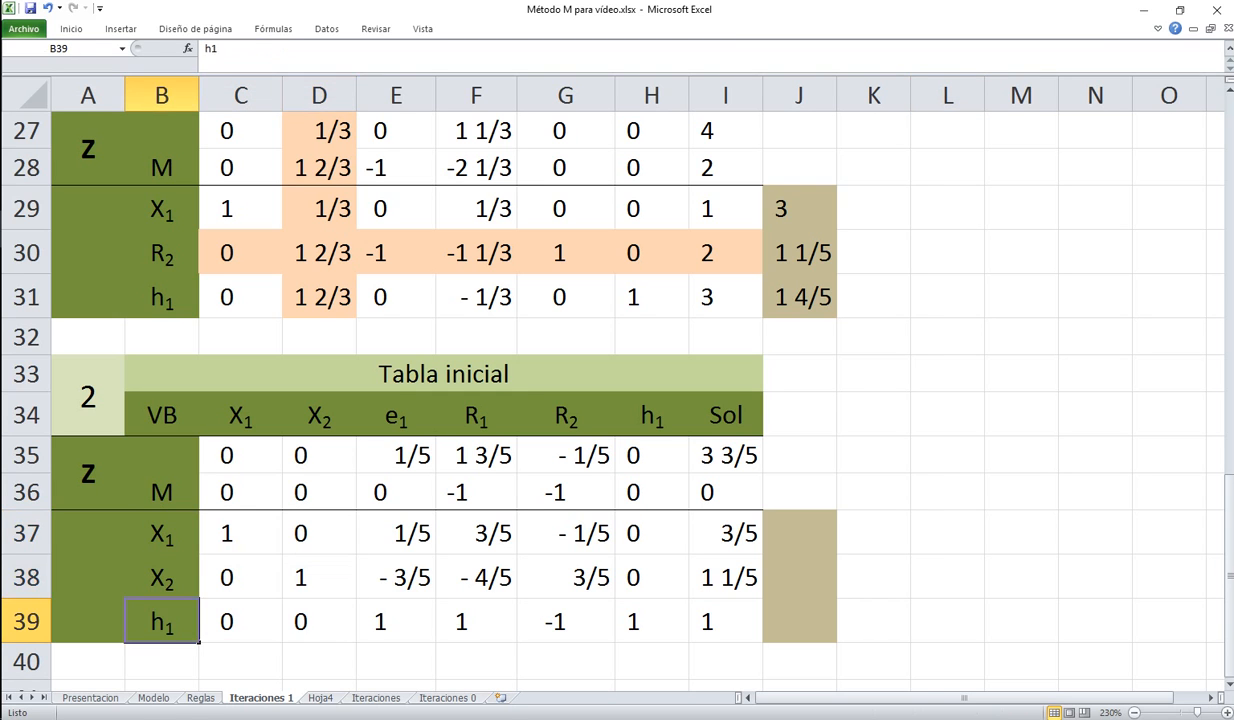
pyautogui.moveTo(651, 533); pyautogui.dragTo(651, 621)
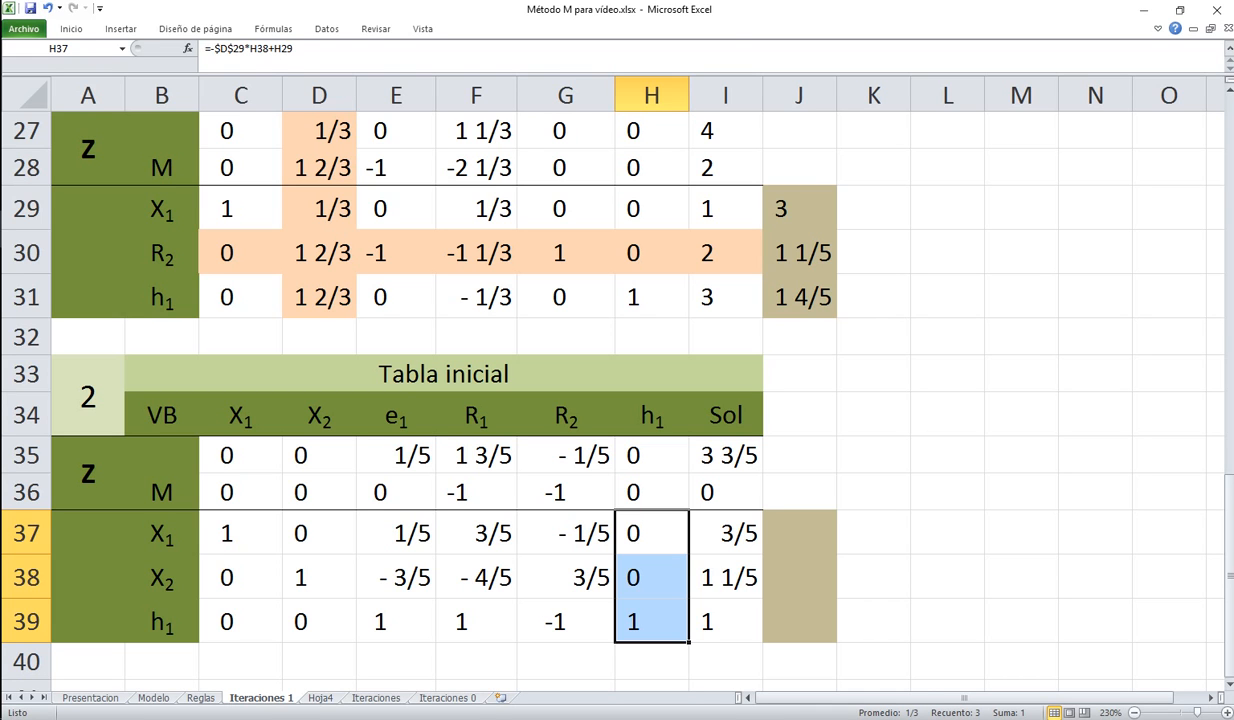
pyautogui.click(396, 455)
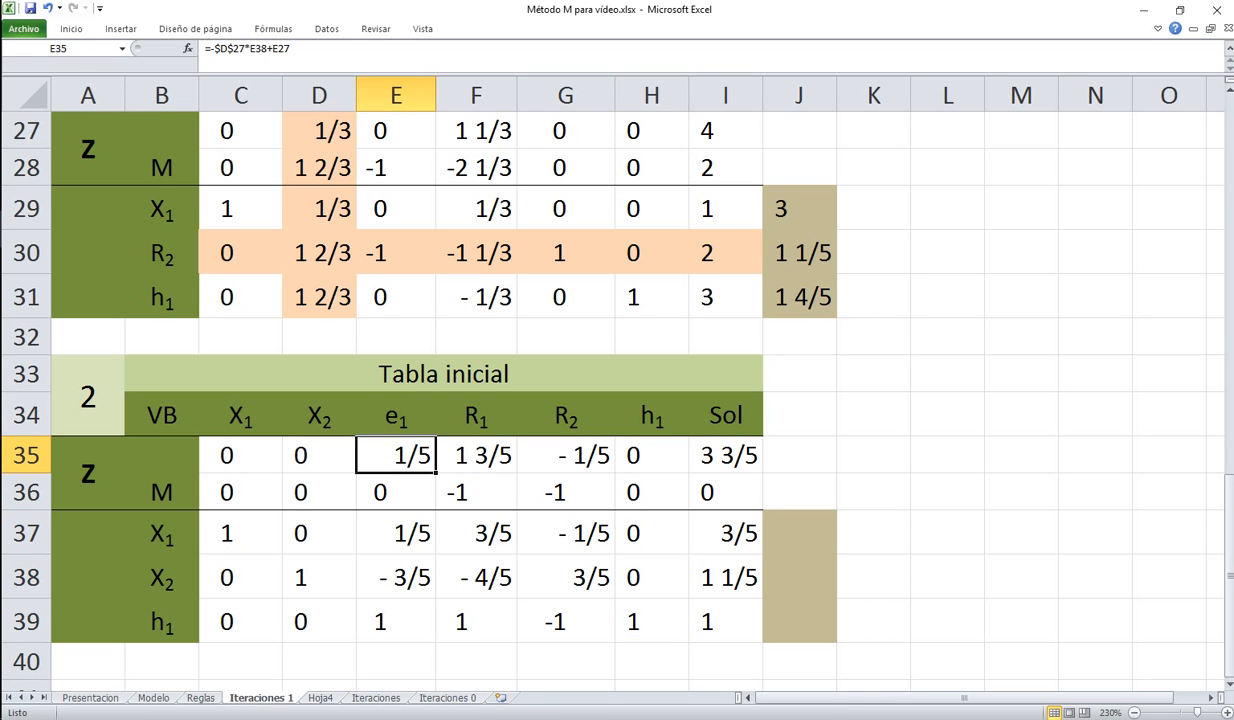
pyautogui.click(476, 455)
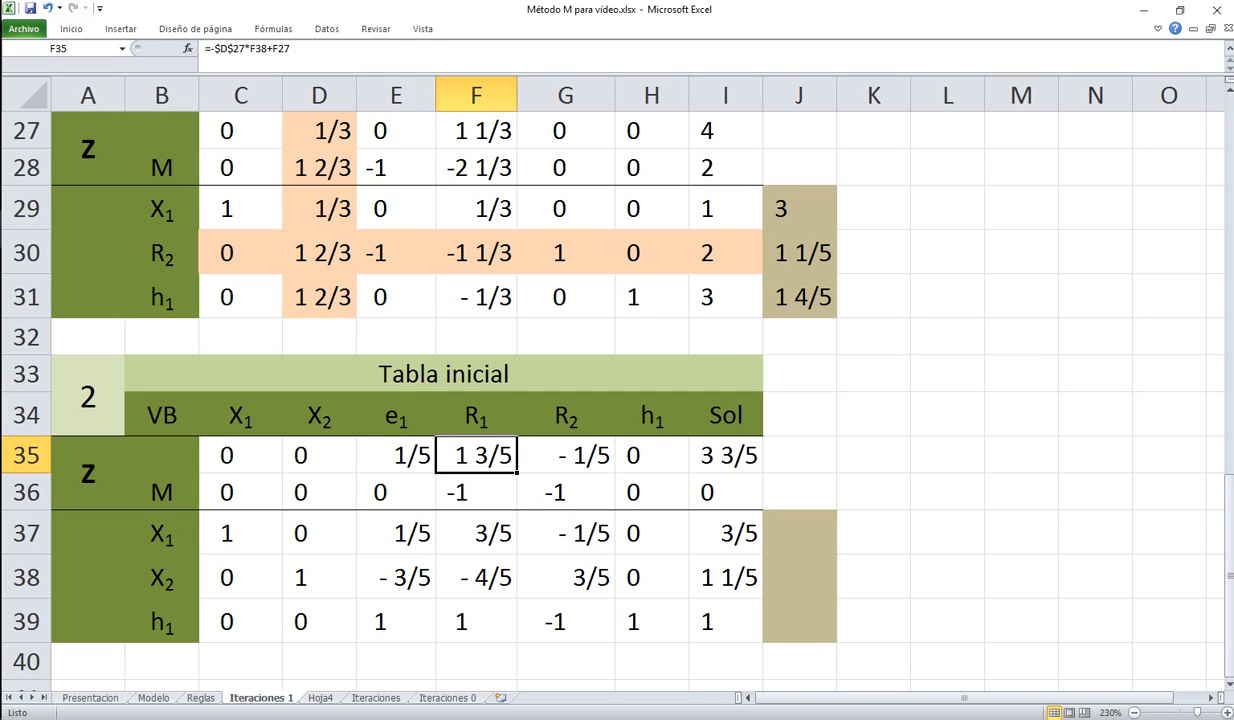
pyautogui.click(476, 492)
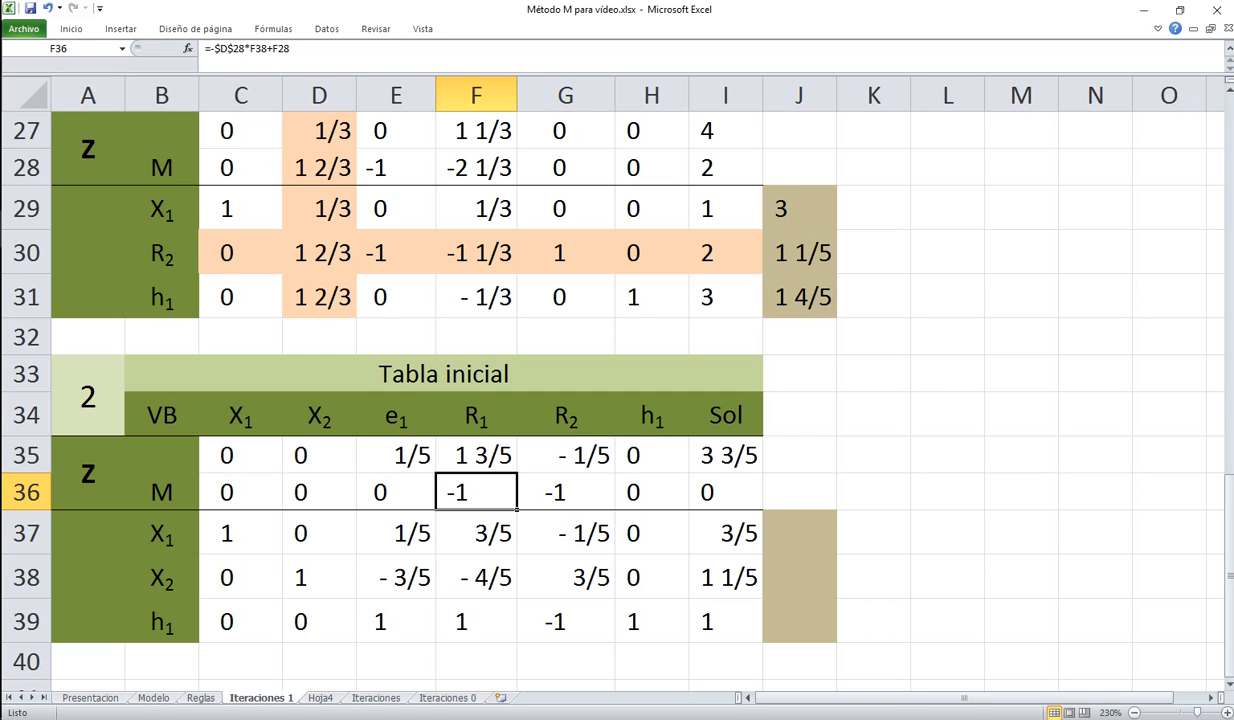
# Highlight the e1 column E35:E39 with a light orange fill as the pivot column
pyautogui.moveTo(396, 455); pyautogui.dragTo(396, 621)
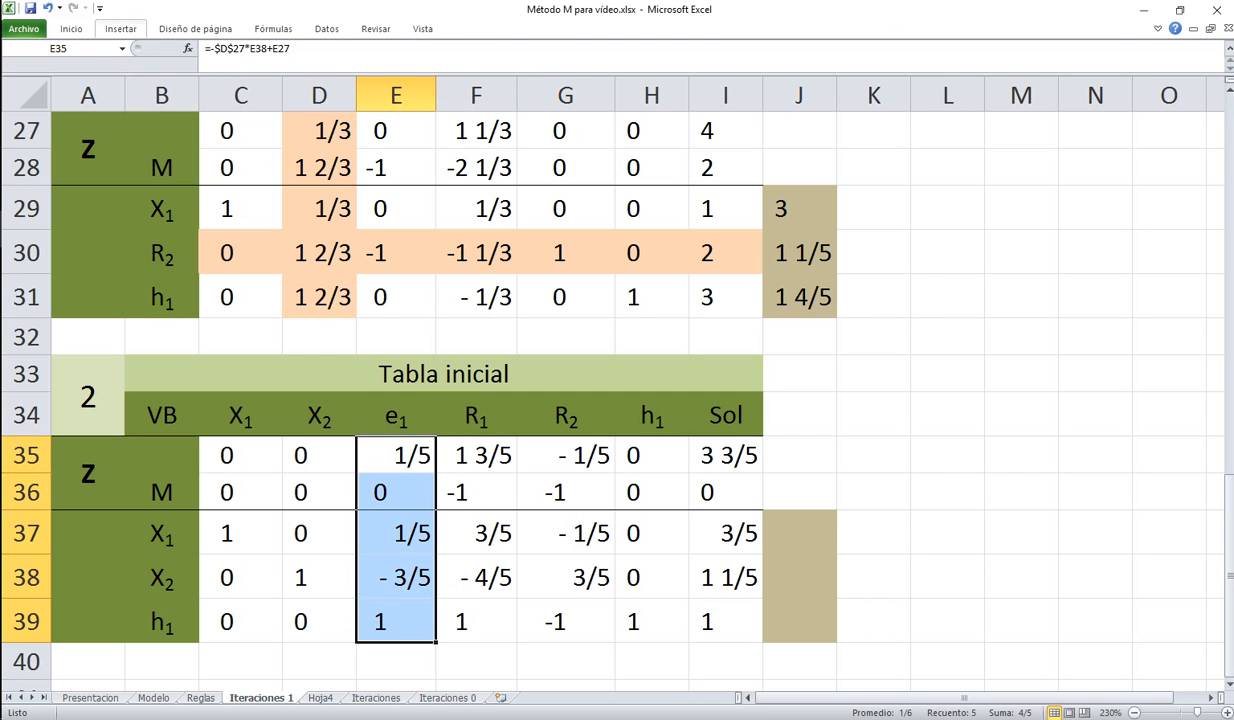
pyautogui.click(121, 28)
pyautogui.click(71, 28)
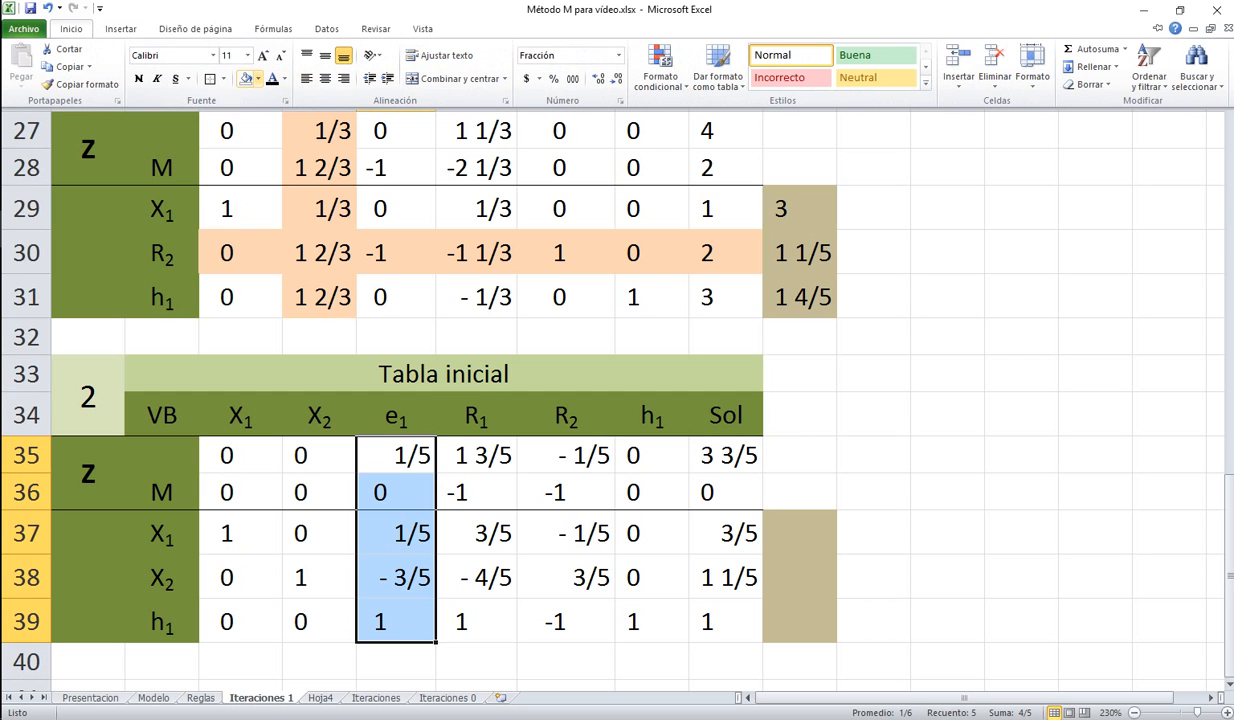
pyautogui.click(257, 79)
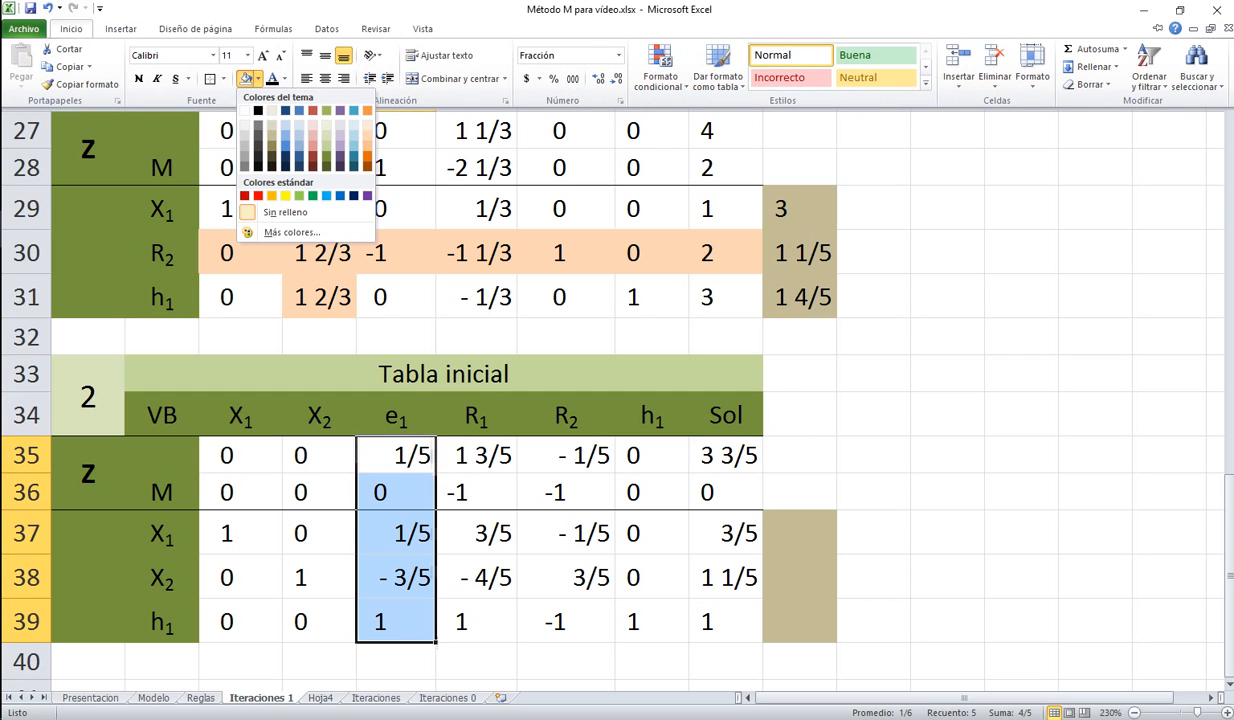
pyautogui.click(367, 136)
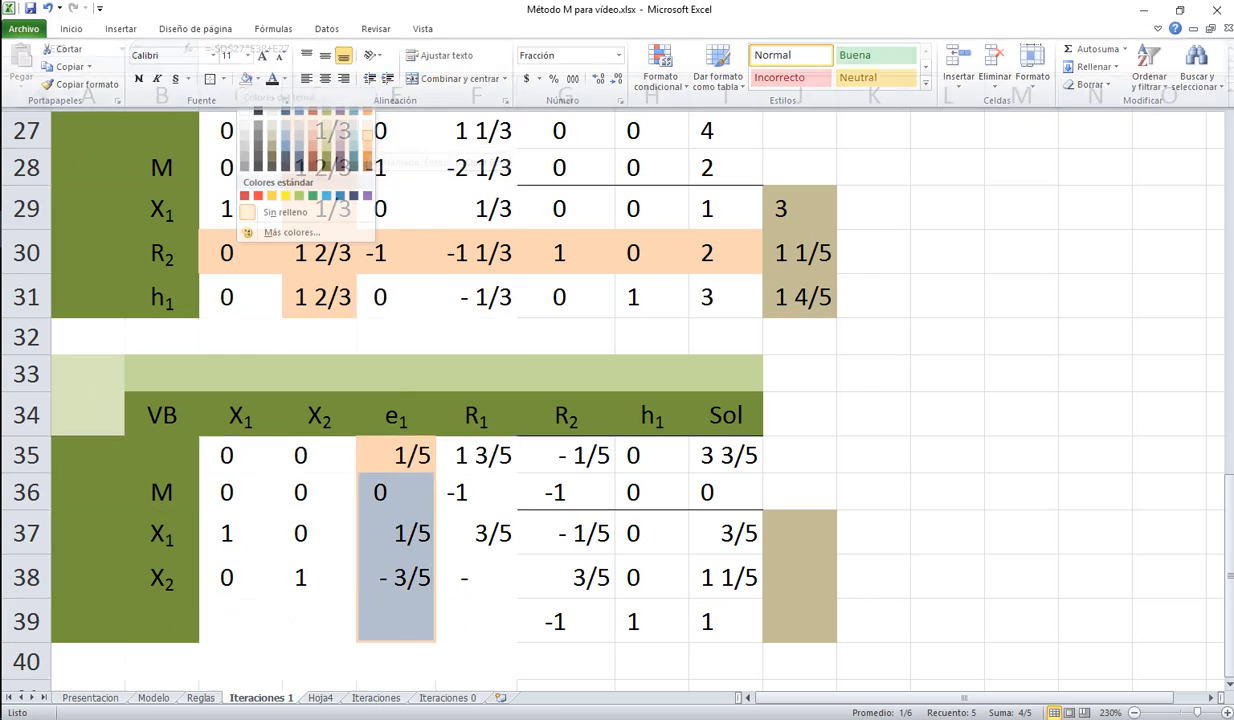
# Enter the X1 row ratio formula +I37/E37 in J37
pyautogui.click(799, 533)
pyautogui.write('+')
pyautogui.press('Left')
pyautogui.write('/')
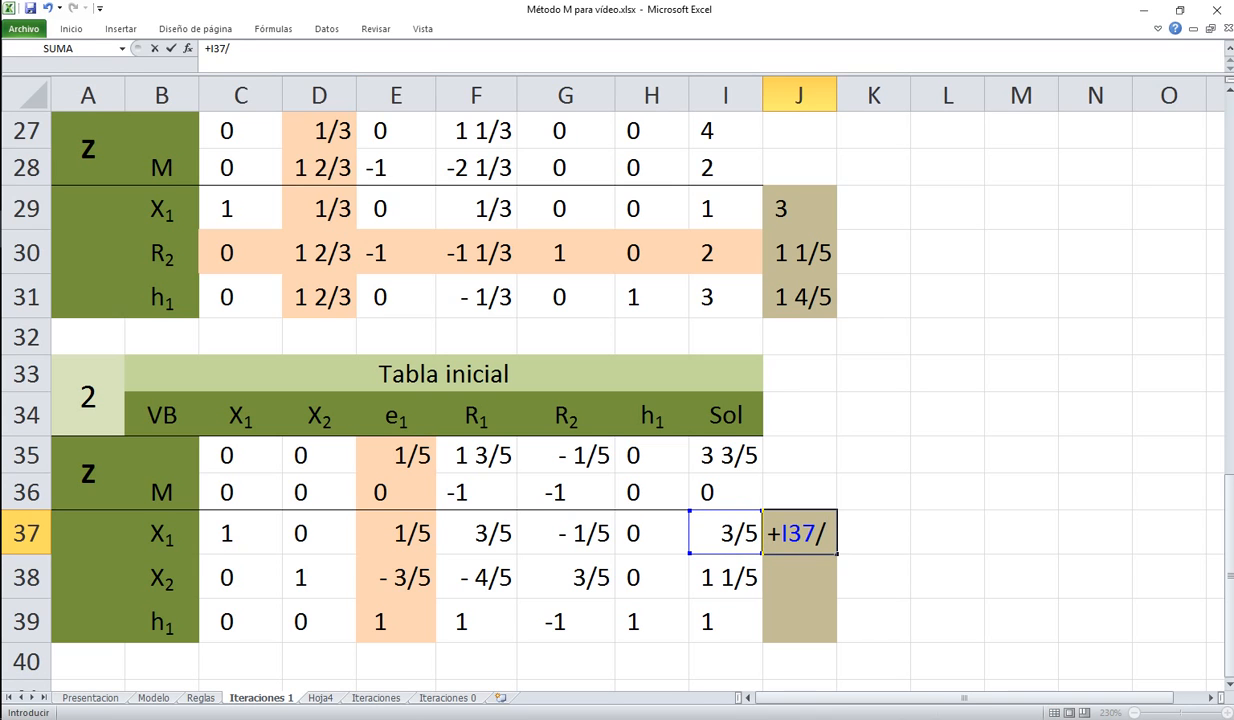
pyautogui.press('Left')
pyautogui.press('Left')
pyautogui.press('Left')
pyautogui.press('Left')
pyautogui.press('Left')
pyautogui.press('Return')
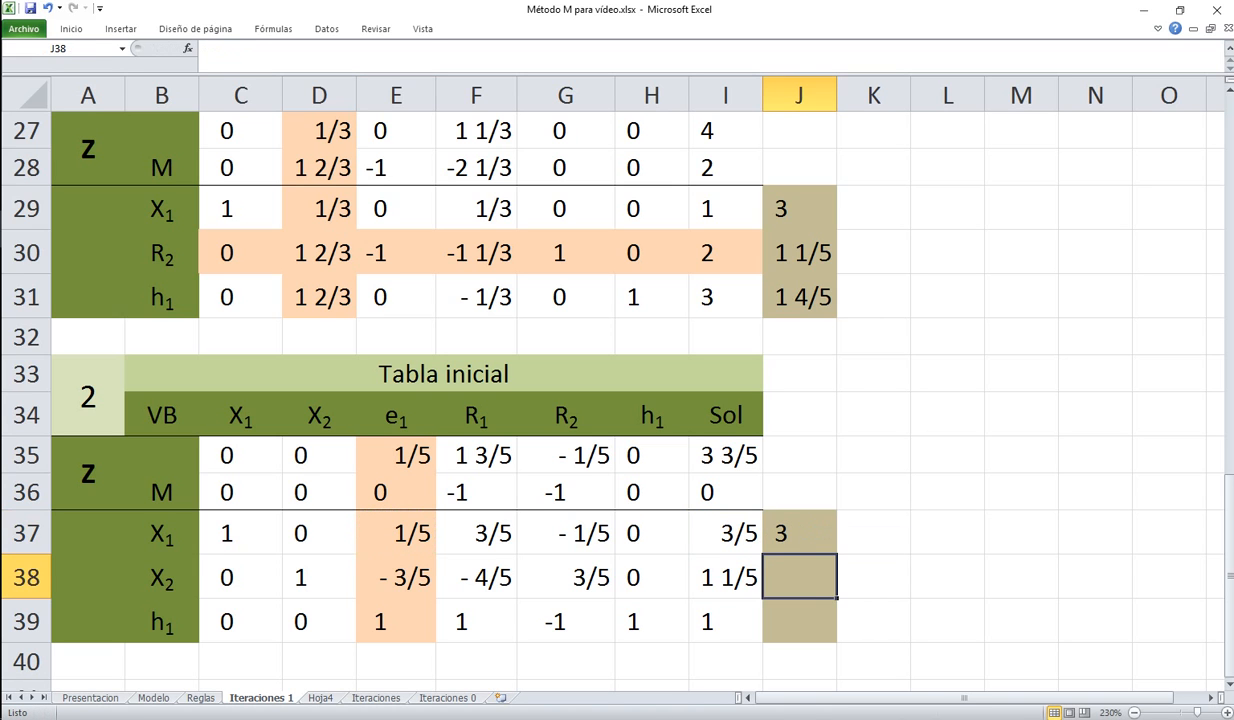
# Fill the ratio formula in J37 down to J39 and widen column J slightly
pyautogui.click(799, 533)
pyautogui.moveTo(836, 553); pyautogui.dragTo(836, 640)
pyautogui.moveTo(837, 95); pyautogui.dragTo(855, 95)
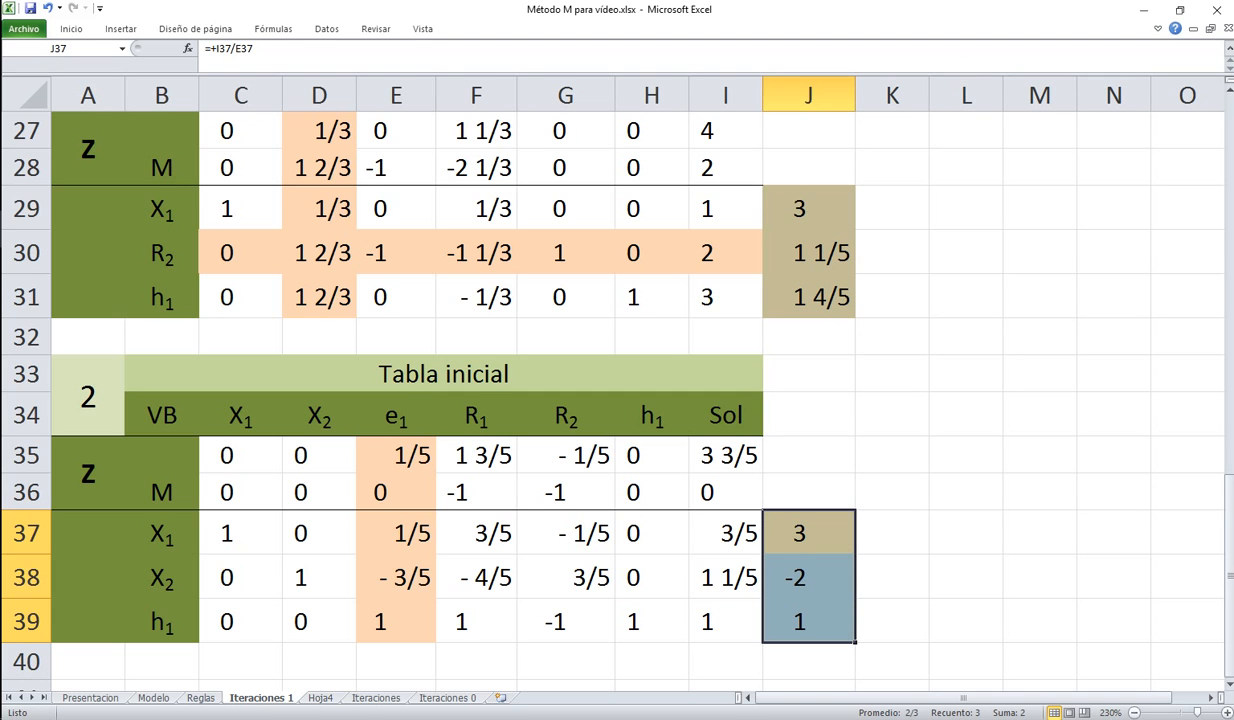
# Compare the ratios and highlight the h1 row C39:I39 in light orange as the pivot row
pyautogui.click(809, 621)
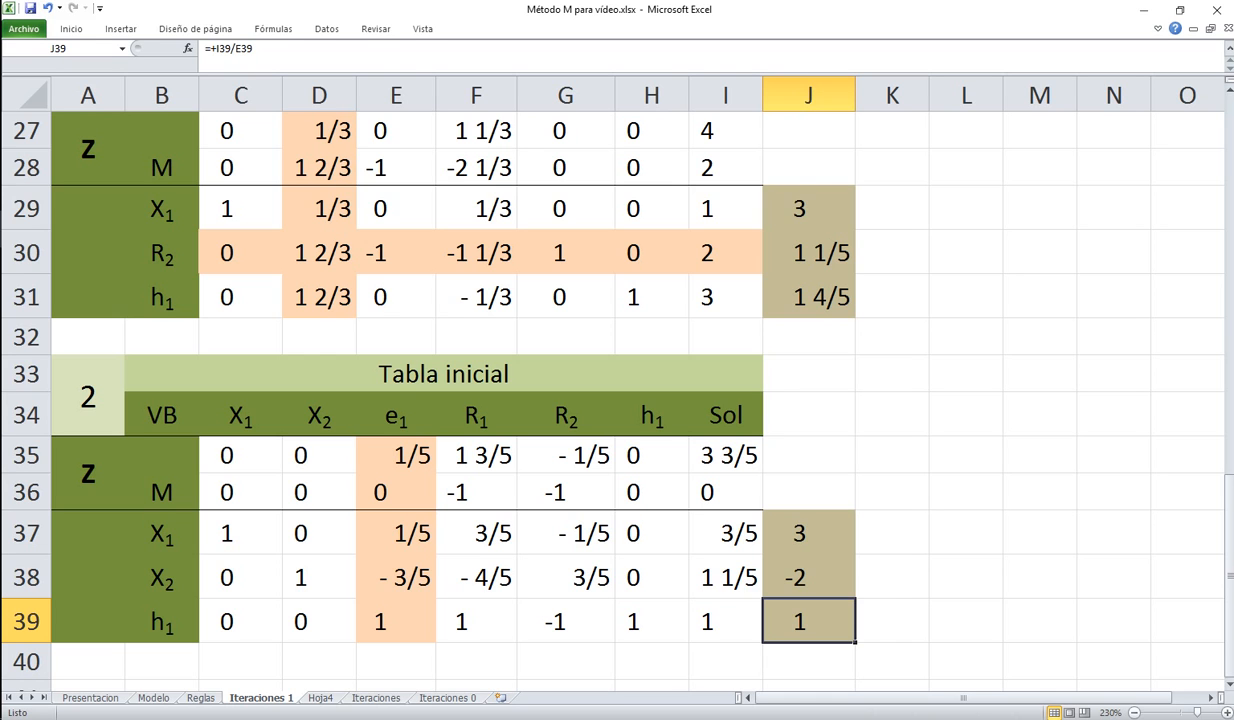
pyautogui.click(809, 577)
pyautogui.moveTo(240, 621); pyautogui.dragTo(725, 621)
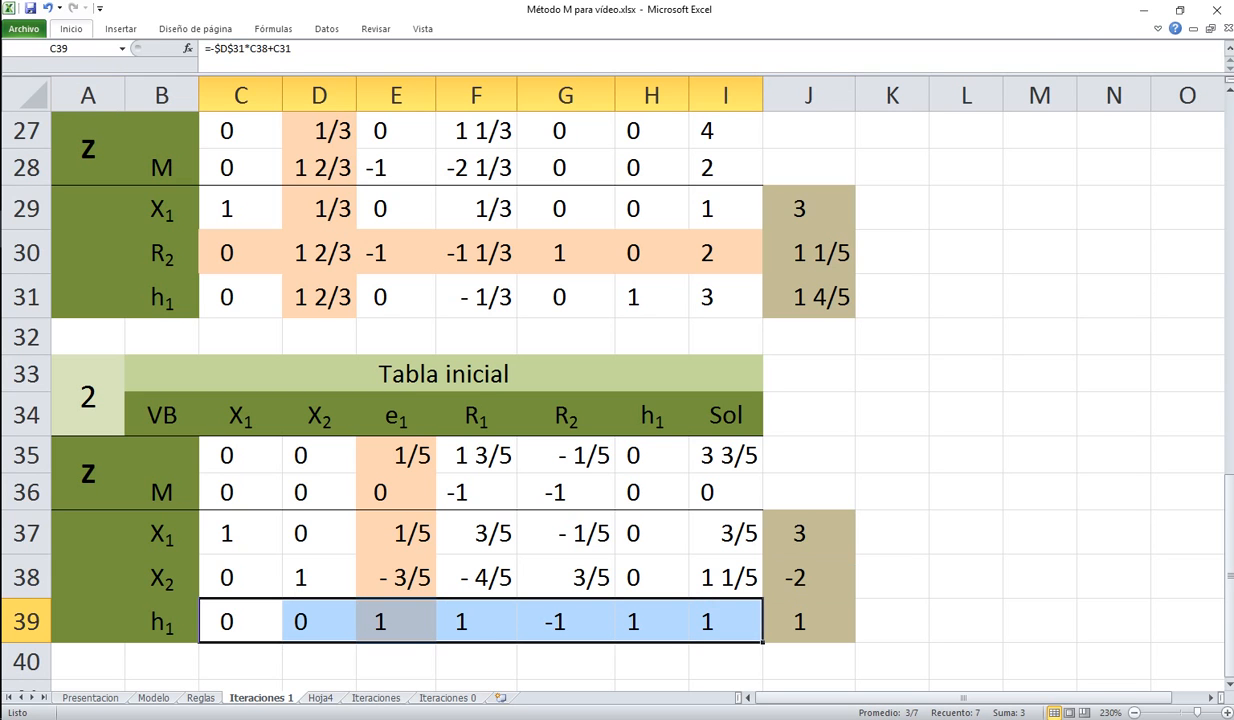
pyautogui.click(71, 28)
pyautogui.click(245, 78)
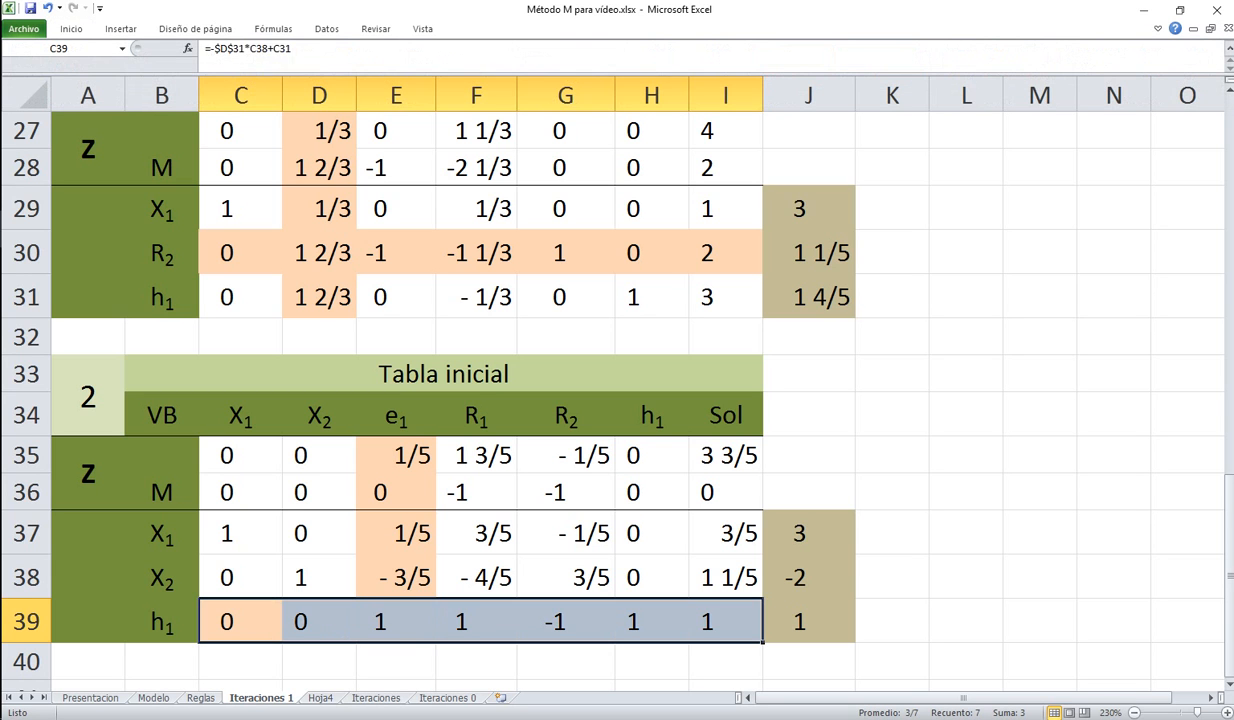
pyautogui.click(162, 621)
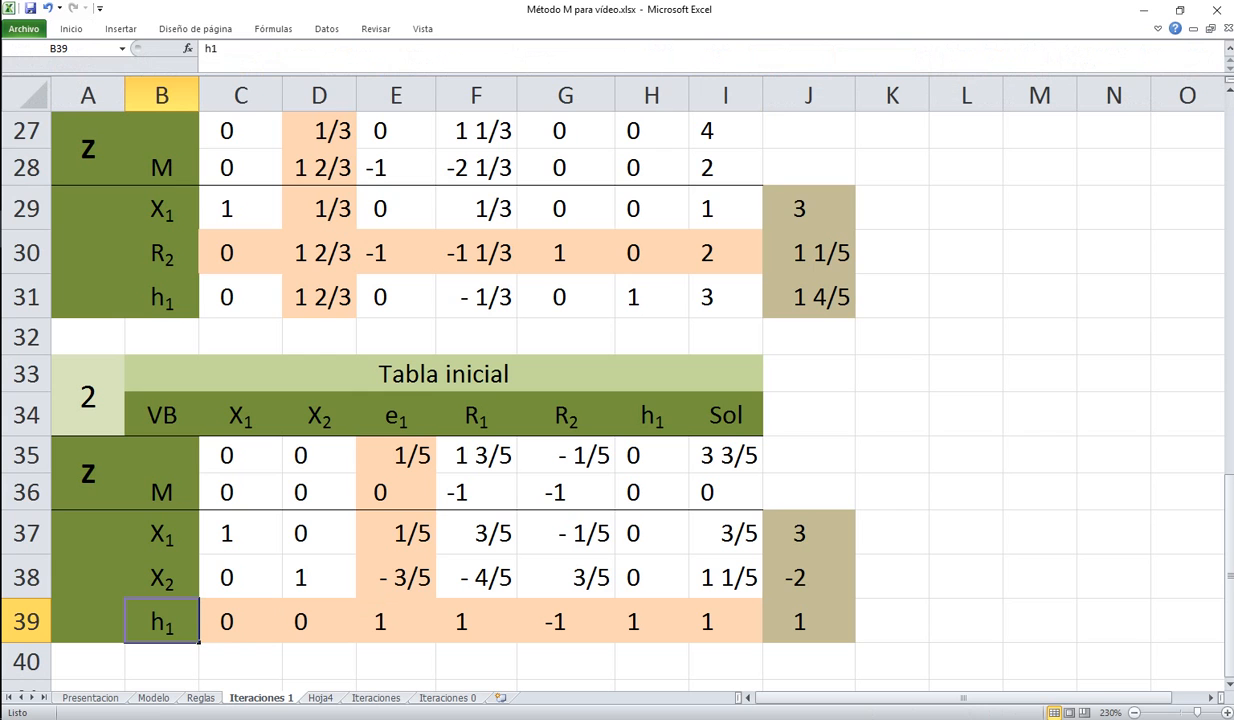
pyautogui.click(396, 414)
pyautogui.click(162, 621)
# Copy the iteration 2 table A33:J39 and paste it starting at A41
pyautogui.moveTo(88, 396); pyautogui.dragTo(808, 621)
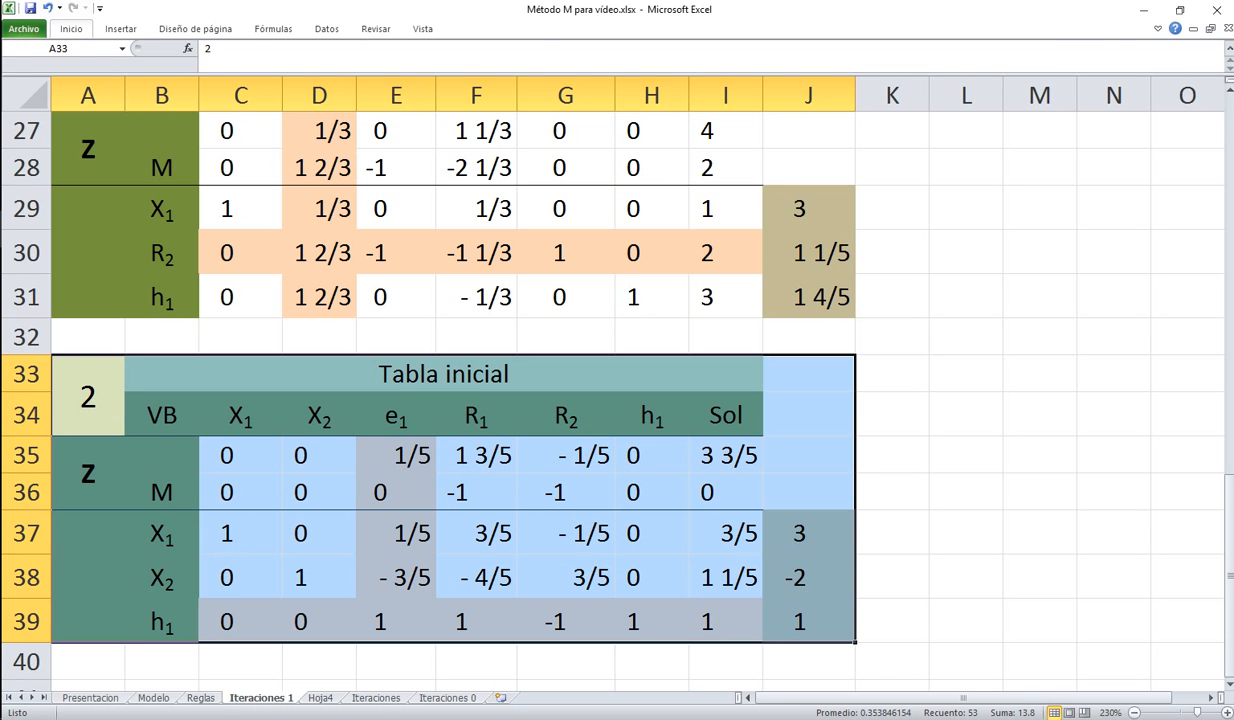
pyautogui.click(71, 28)
pyautogui.click(63, 66)
pyautogui.click(88, 661)
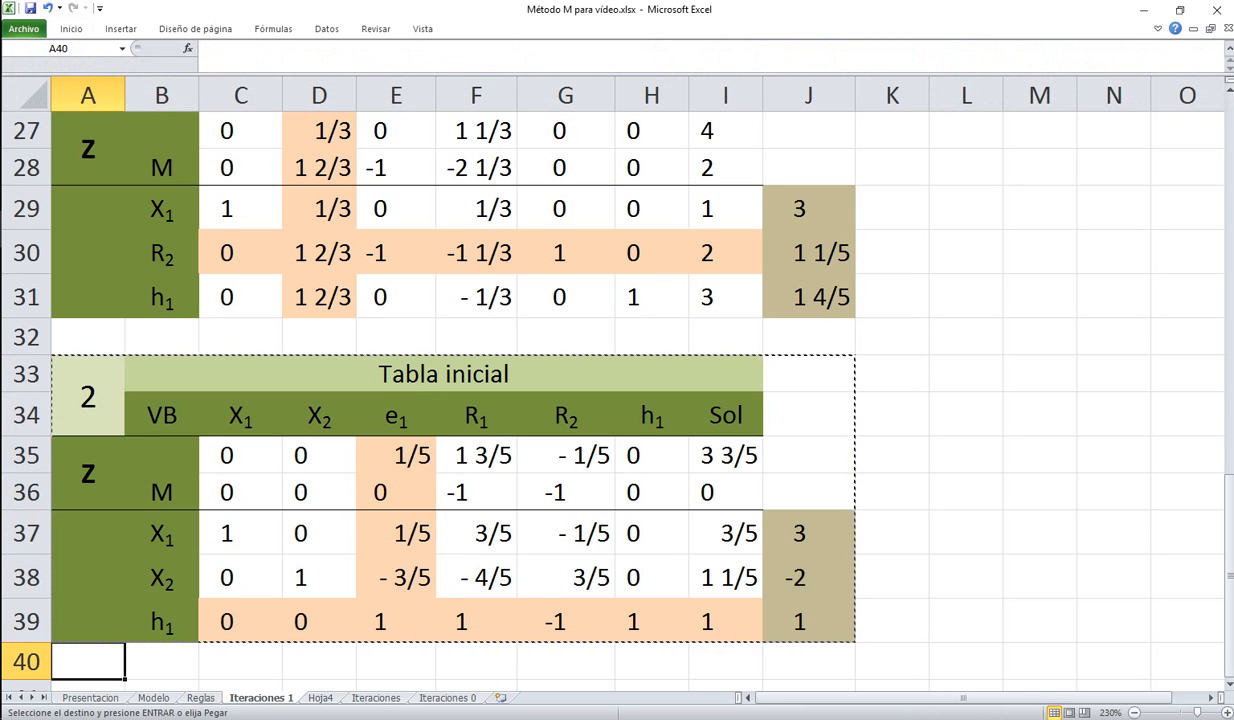
pyautogui.press('Down')
pyautogui.hotkey('ctrl', 'v')
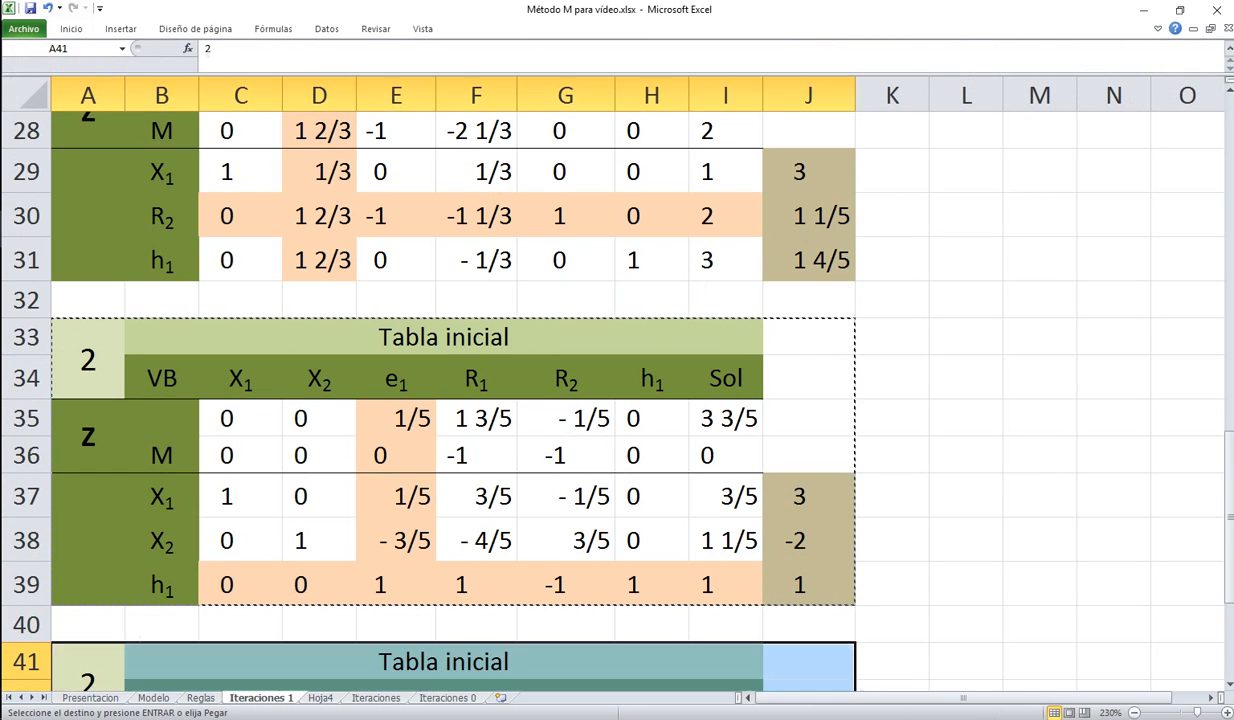
pyautogui.scroll(-3, 617, 400)
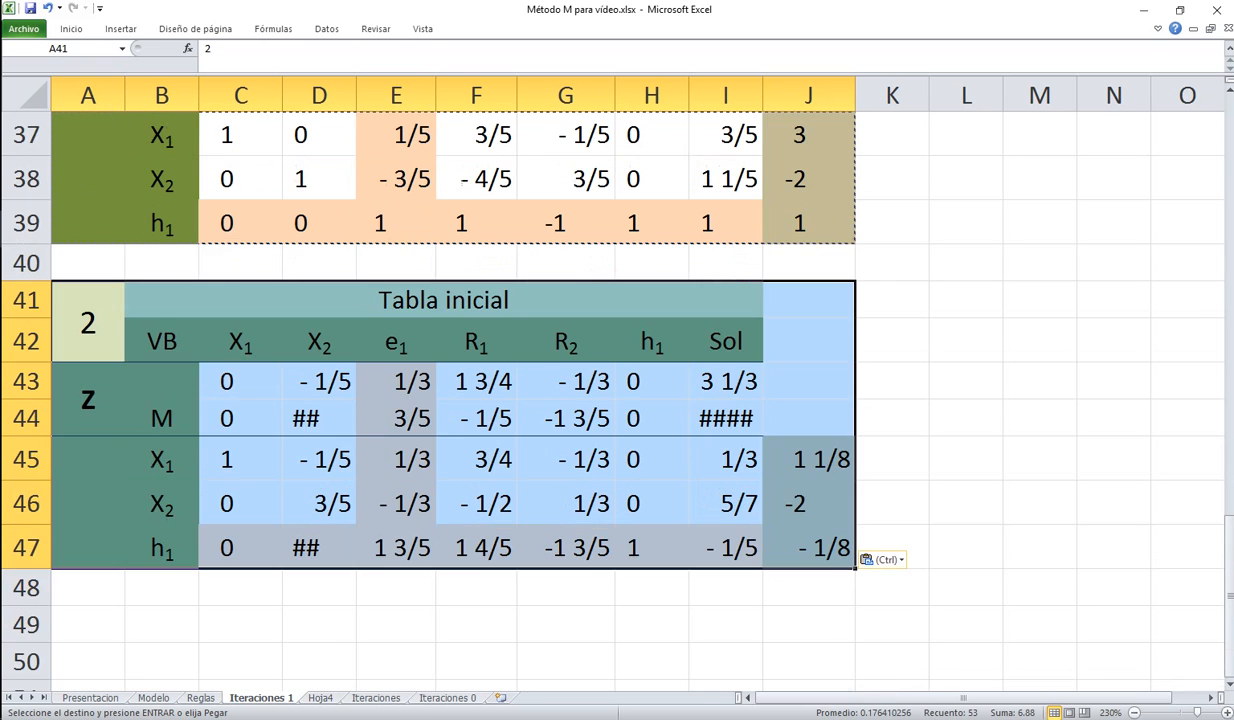
pyautogui.scroll(1, 617, 400)
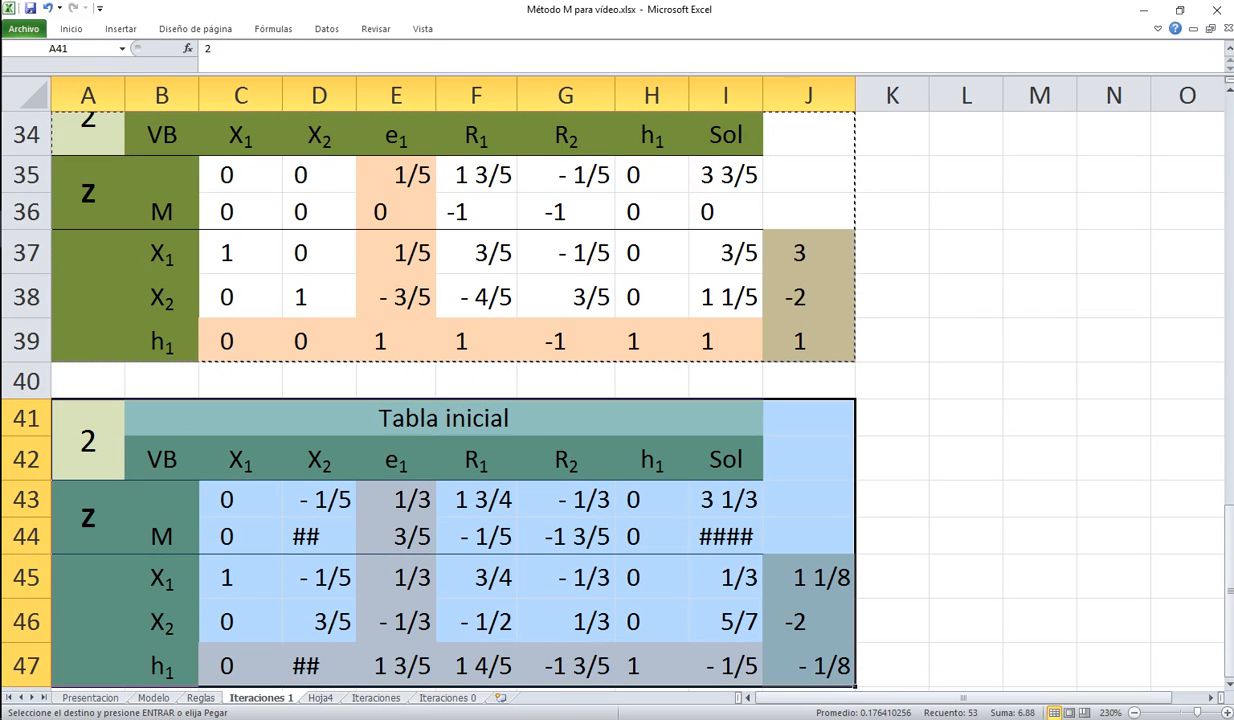
# Number the pasted table 3 and replace its h1 row label in B47 with a copy of the e1 header
pyautogui.click(88, 441)
pyautogui.write('3')
pyautogui.press('Return')
pyautogui.click(396, 459)
pyautogui.hotkey('ctrl', 'c')
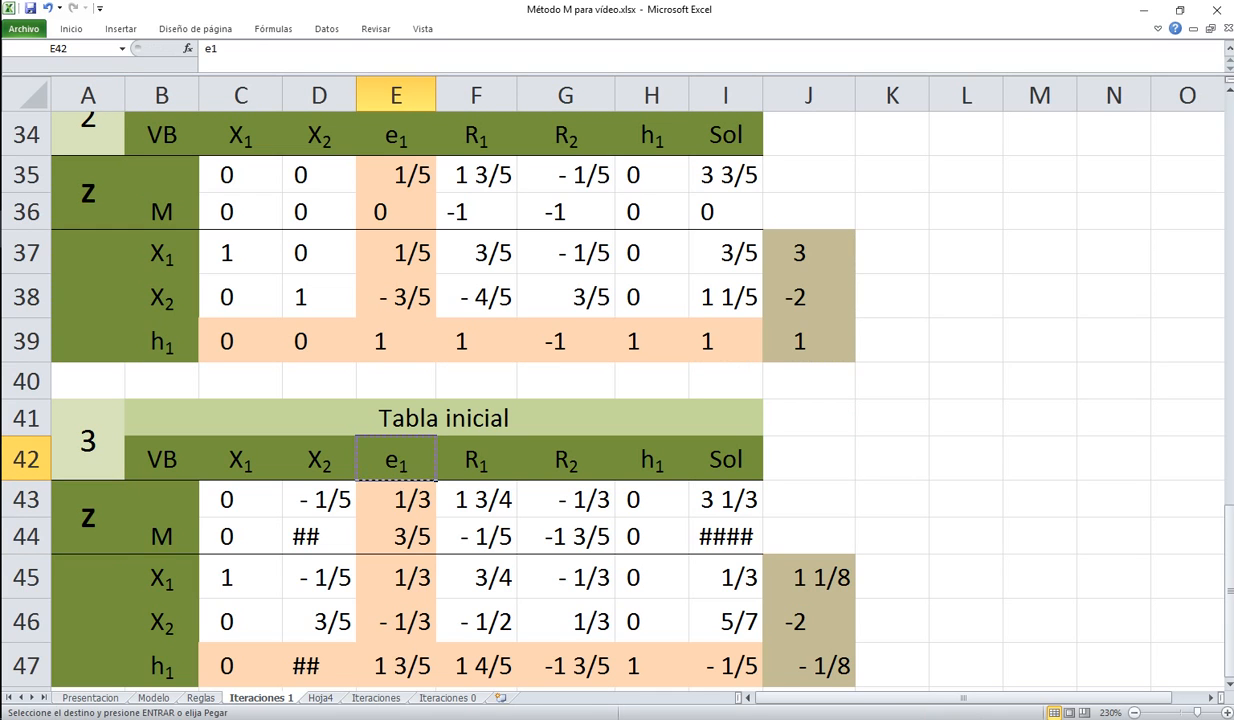
pyautogui.click(162, 665)
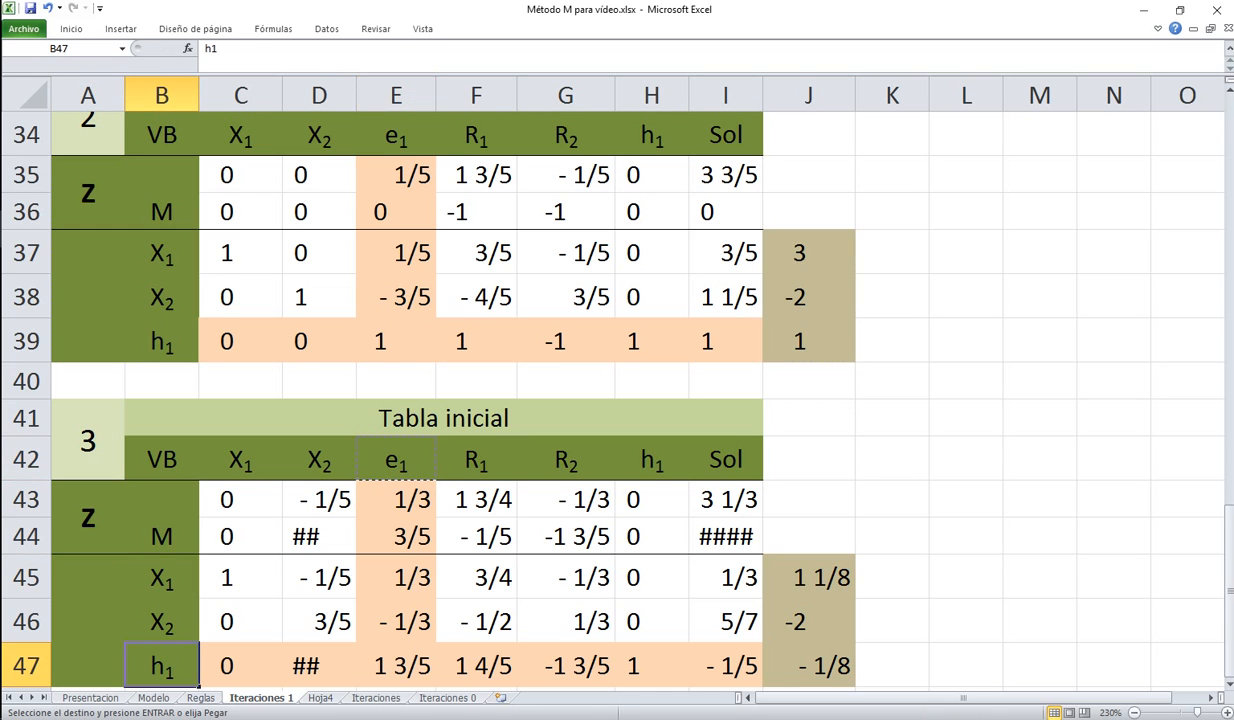
pyautogui.hotkey('ctrl', 'v')
# Clear the contents of C43:J47 in the iteration 3 table
pyautogui.moveTo(241, 499); pyautogui.dragTo(808, 665)
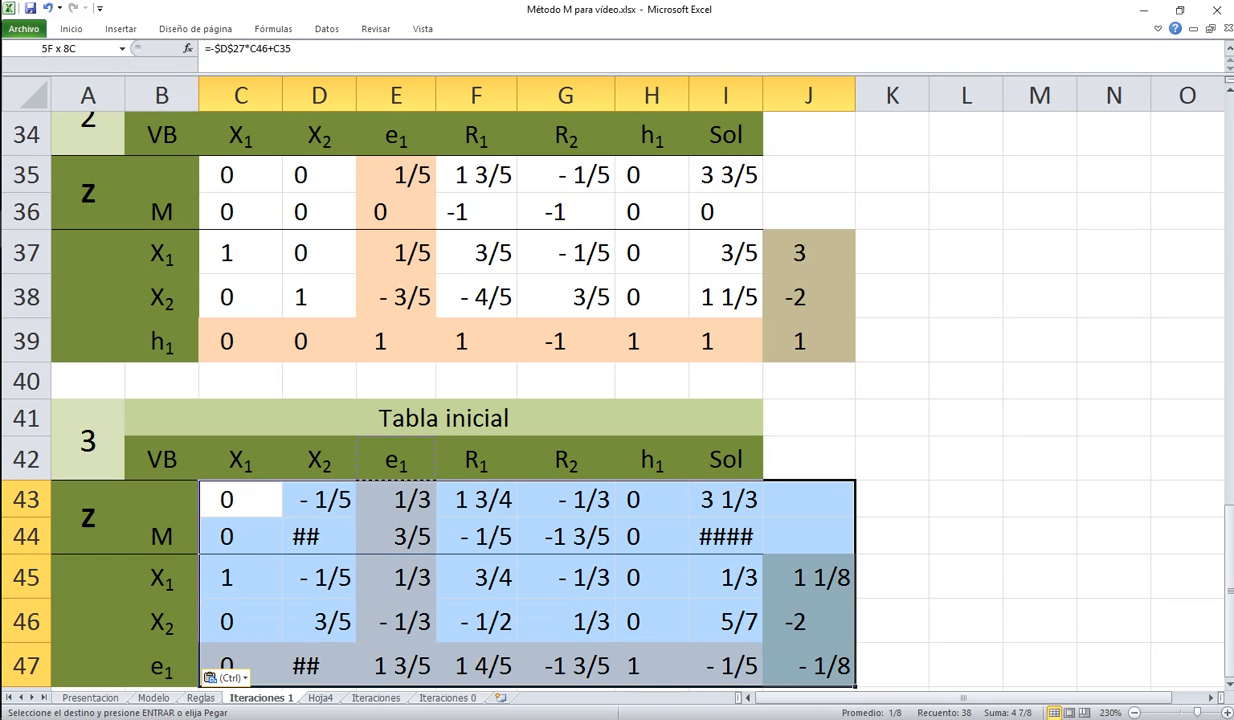
pyautogui.press('Delete')
pyautogui.click(396, 665)
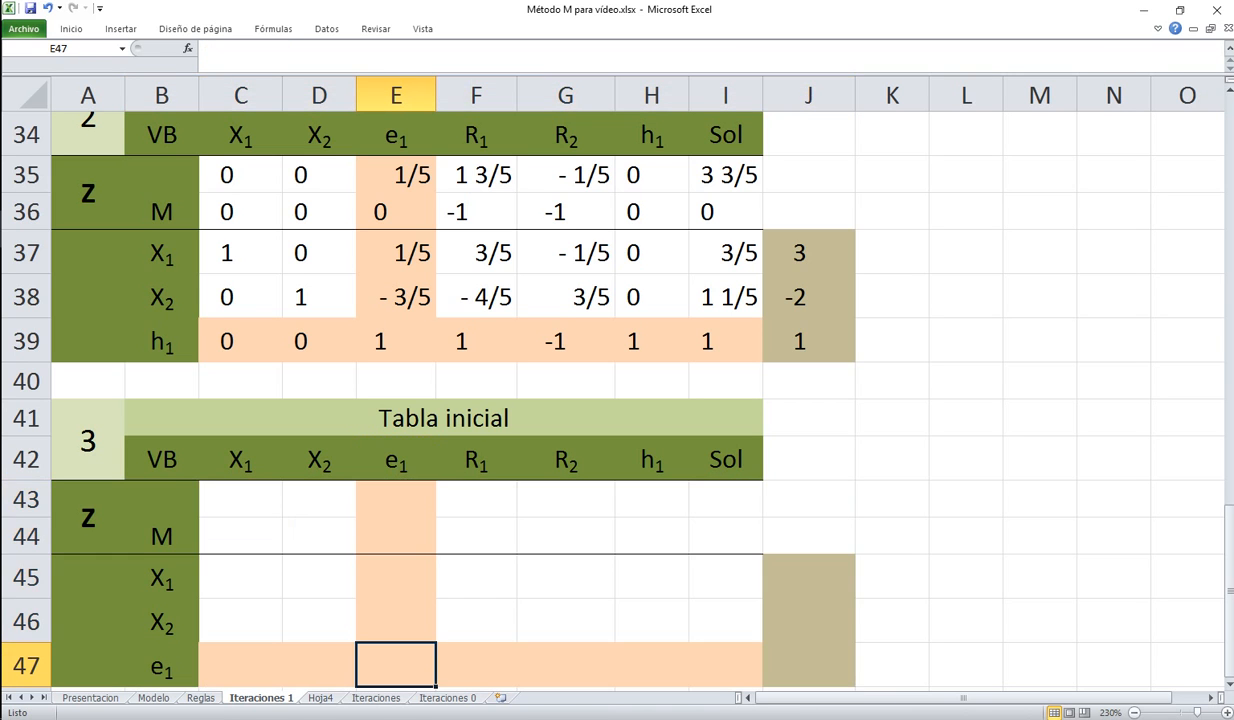
# Enter the e1 row formula +C39 in C47
pyautogui.click(396, 341)
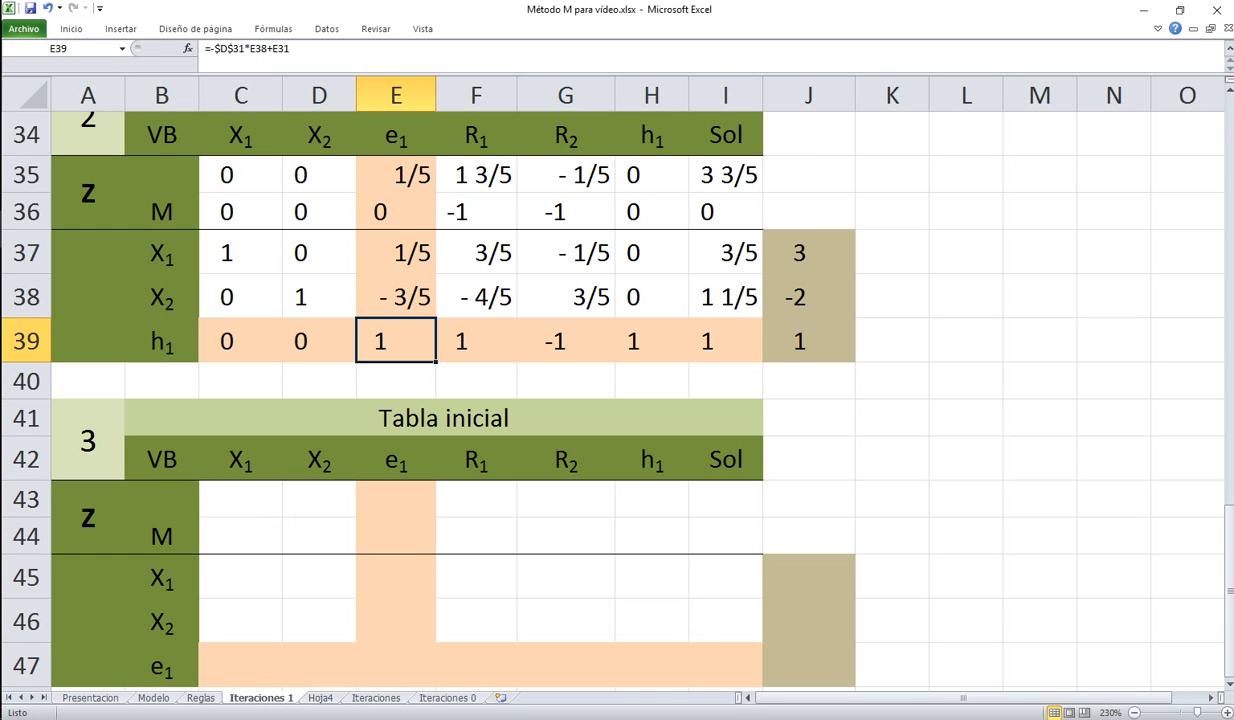
pyautogui.click(240, 665)
pyautogui.write('+')
pyautogui.click(240, 341)
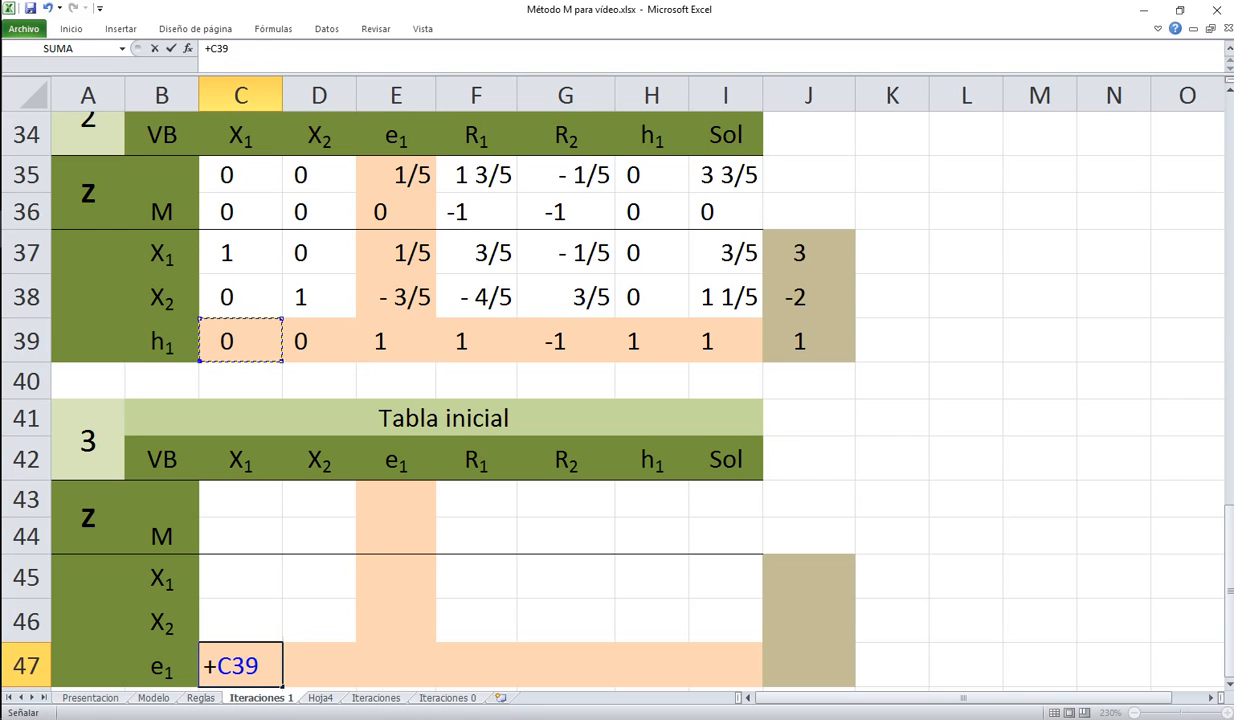
pyautogui.press('Return')
pyautogui.click(240, 621)
pyautogui.write('+')
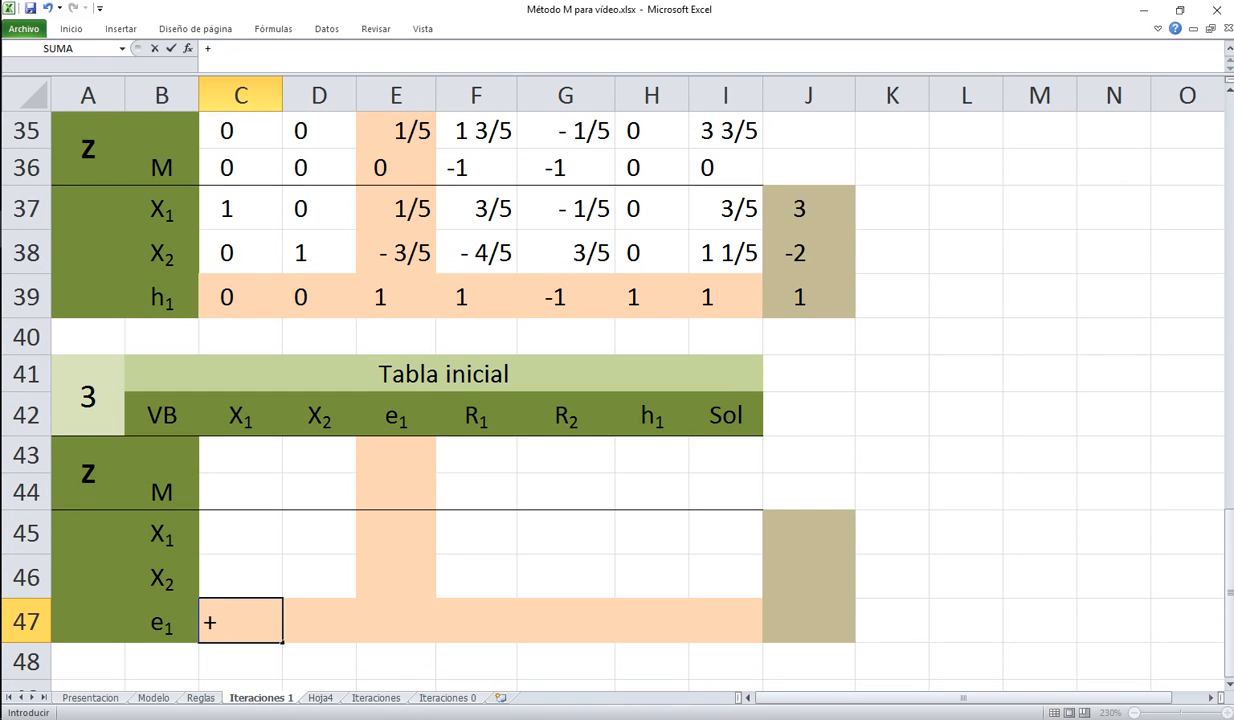
pyautogui.click(240, 297)
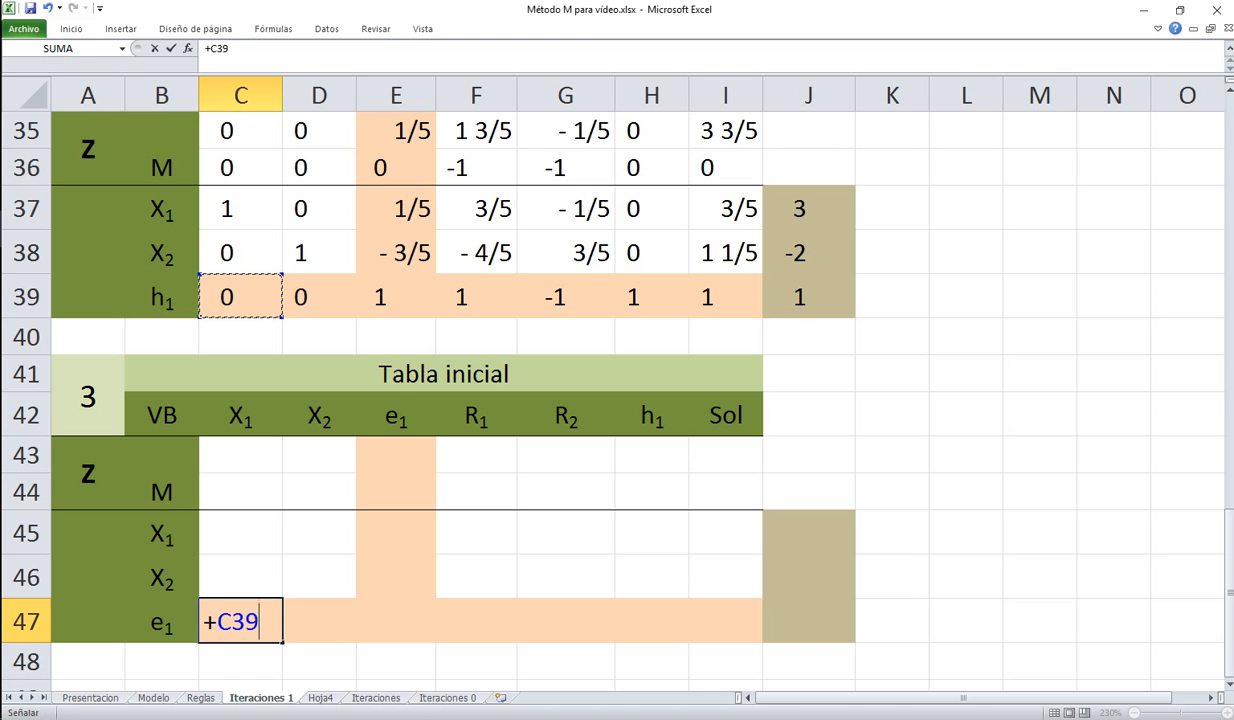
pyautogui.press('Return')
pyautogui.click(240, 621)
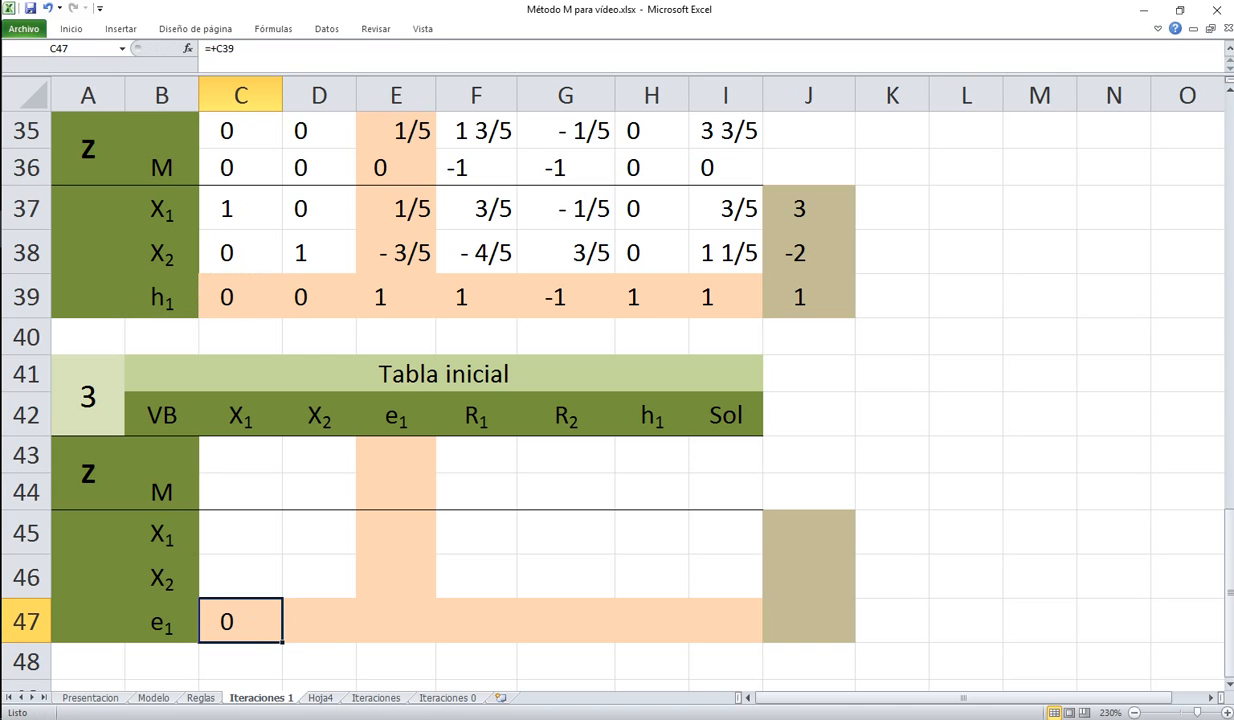
# Fill the e1 row formula from C47 across to I47 in the iteration 3 table
pyautogui.moveTo(282, 641); pyautogui.dragTo(750, 625)
pyautogui.scroll(1, 612, 400)
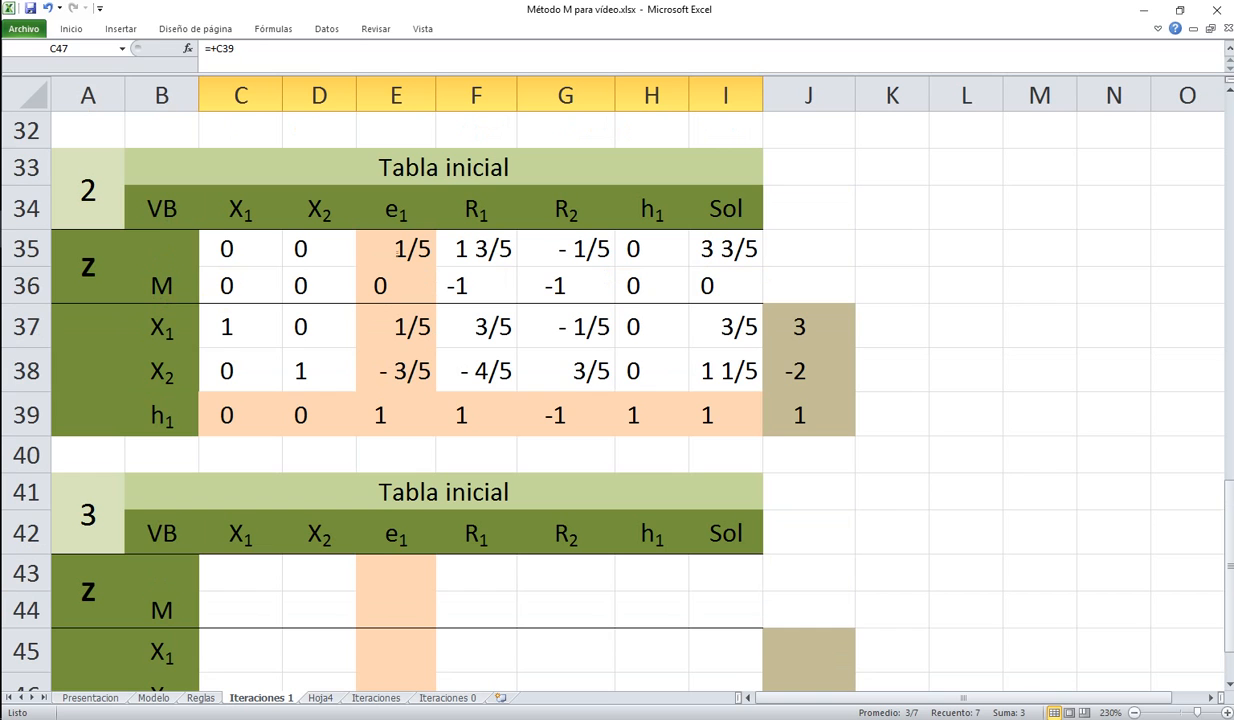
pyautogui.scroll(-1, 612, 400)
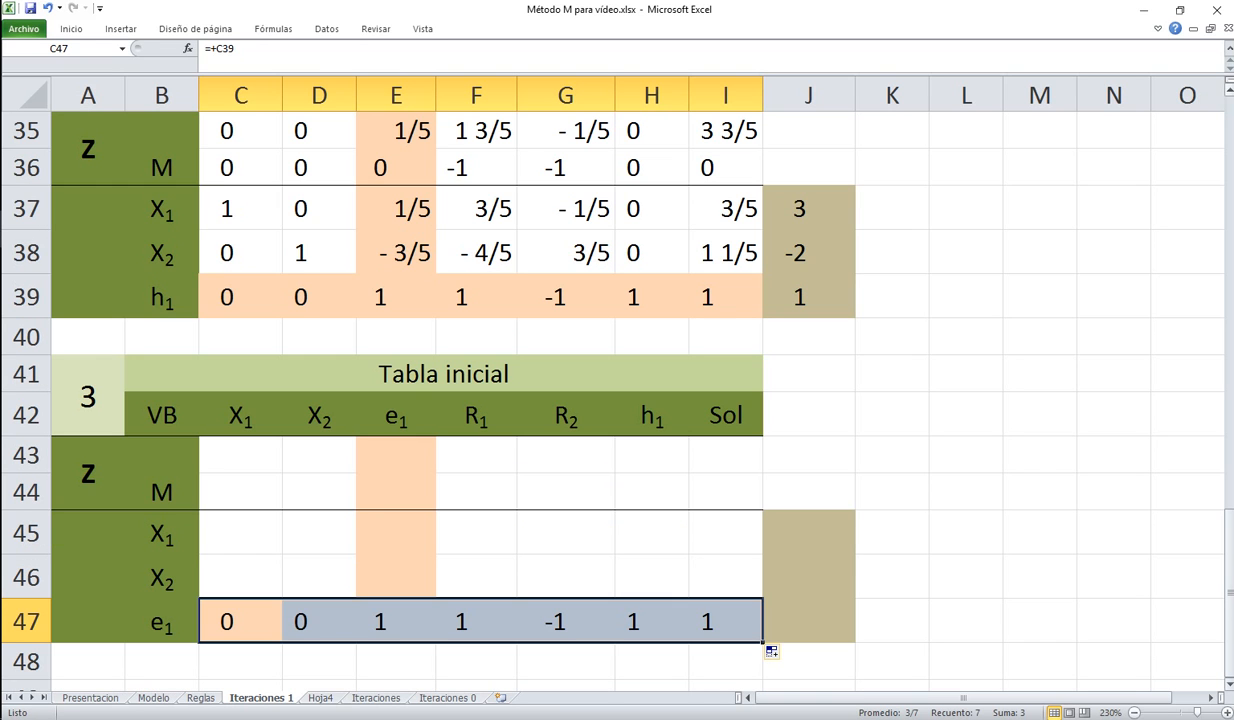
pyautogui.scroll(1, 771, 651)
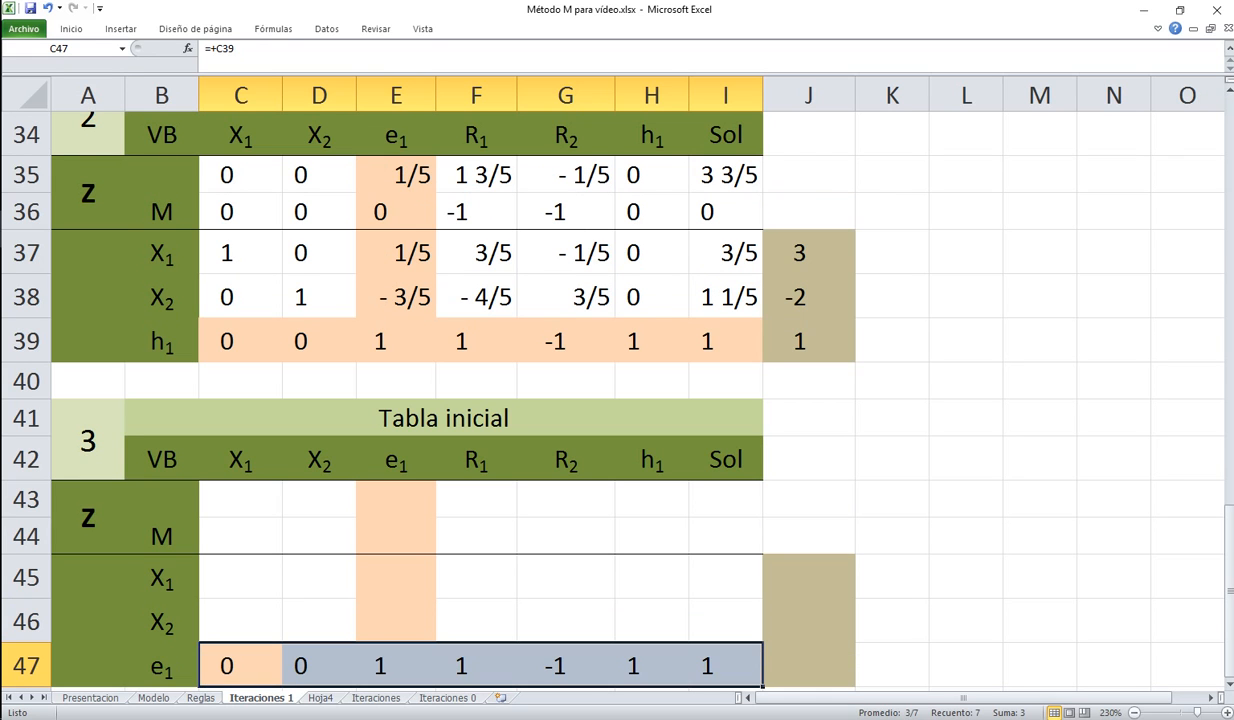
# Enter the Z row formula -$E$35*C47+C35 in C43 of the iteration 3 table
pyautogui.moveTo(396, 175); pyautogui.dragTo(396, 297)
pyautogui.click(241, 499)
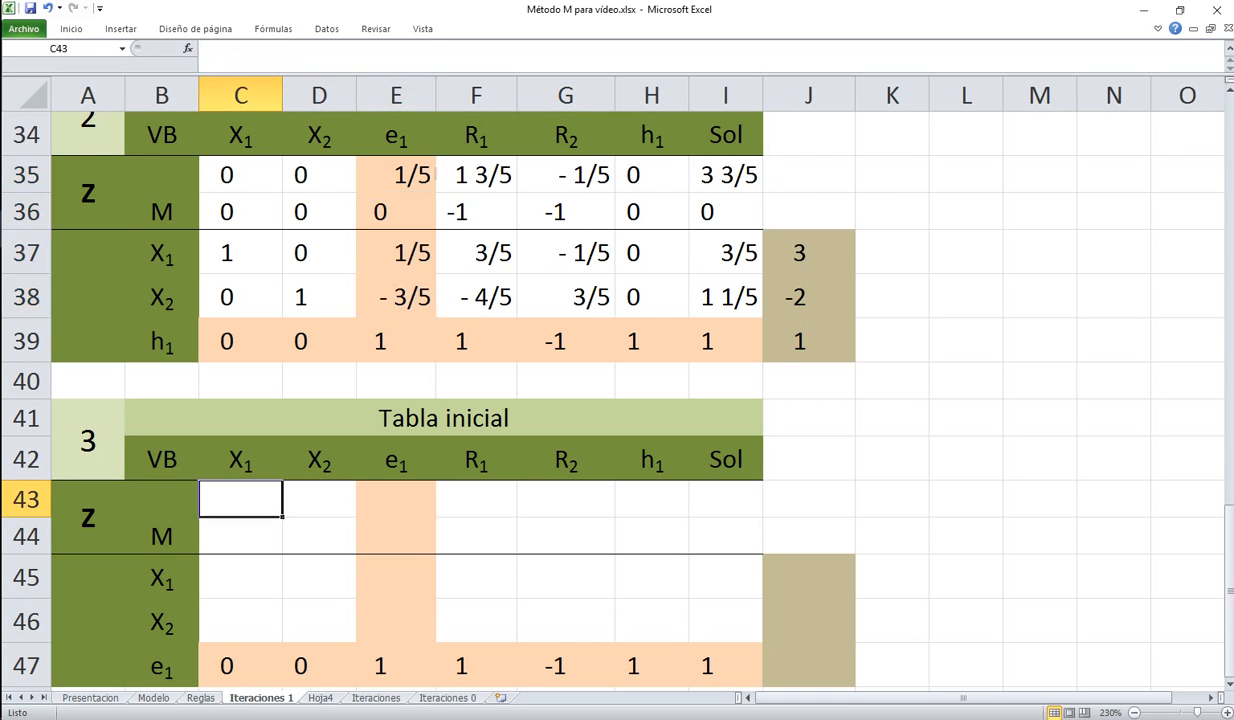
pyautogui.write('-')
pyautogui.click(396, 175)
pyautogui.press('F4')
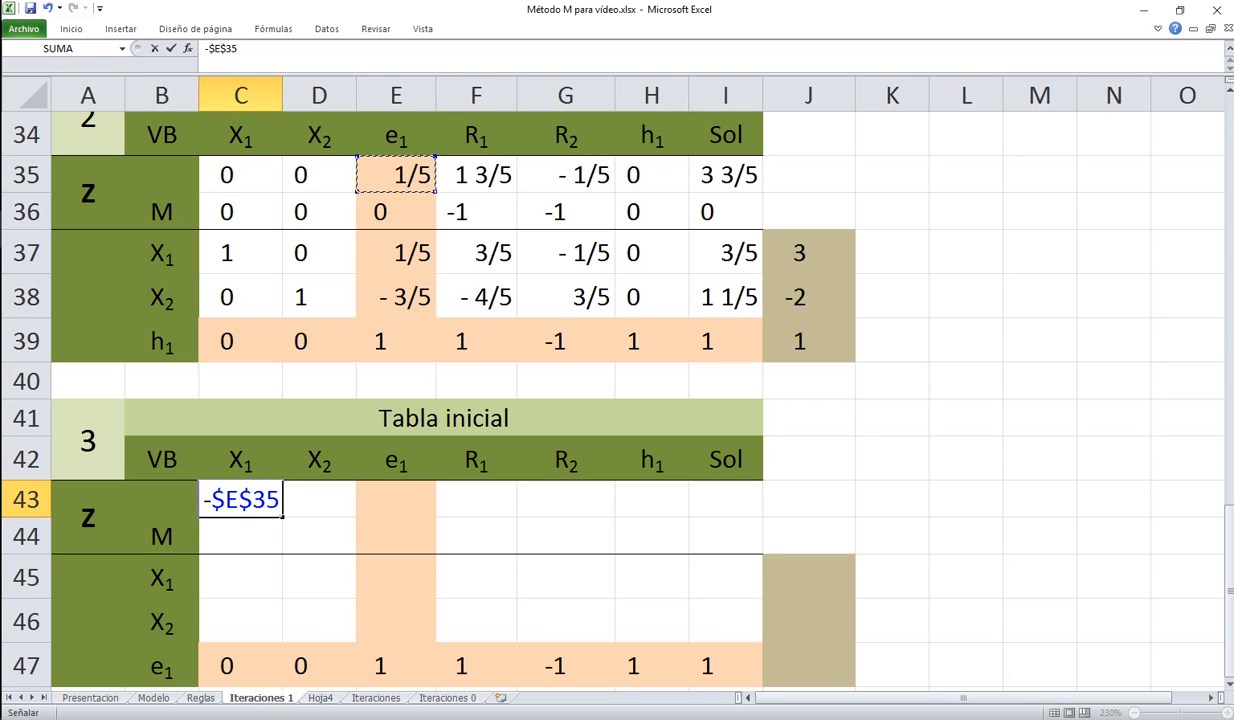
pyautogui.write('*')
pyautogui.click(241, 666)
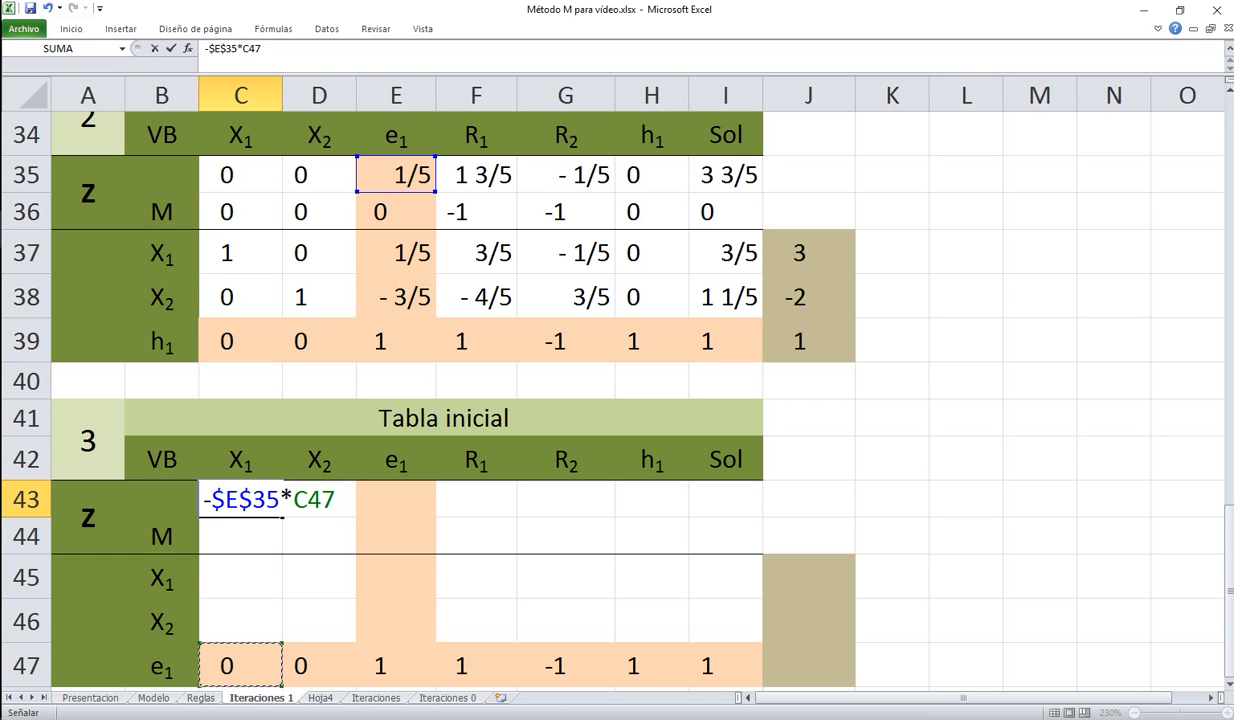
pyautogui.write('+')
pyautogui.click(240, 175)
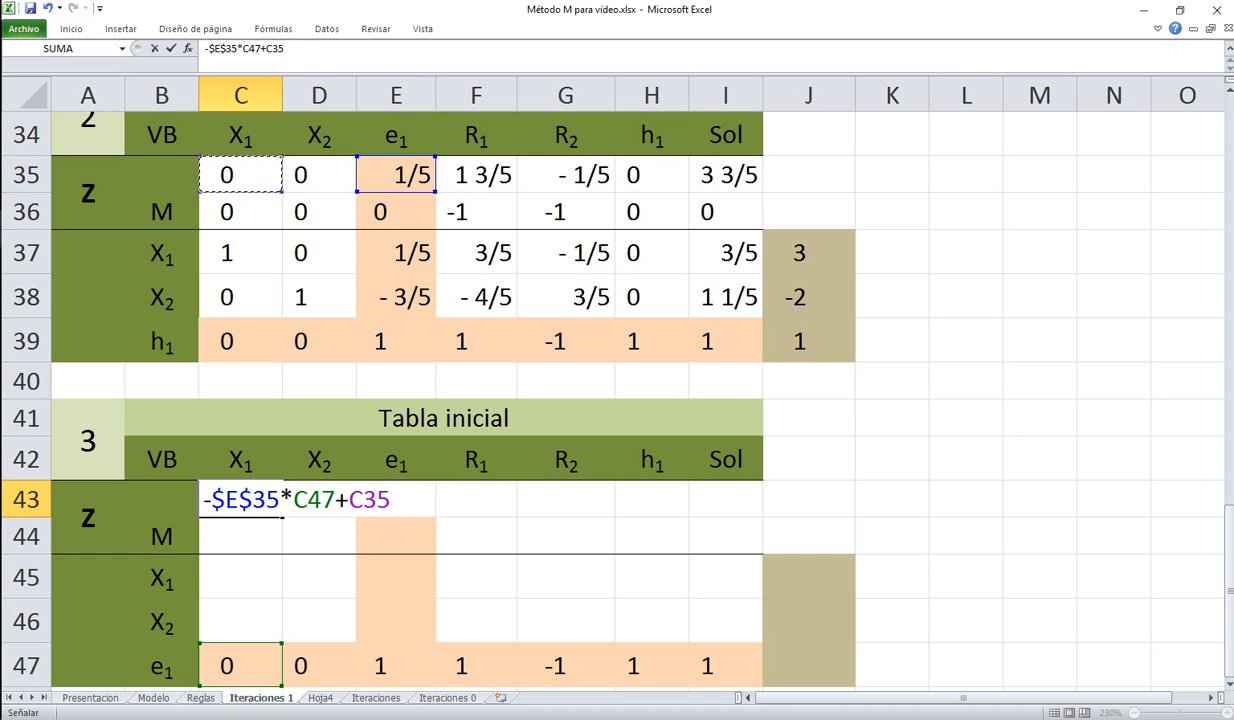
pyautogui.press('Return')
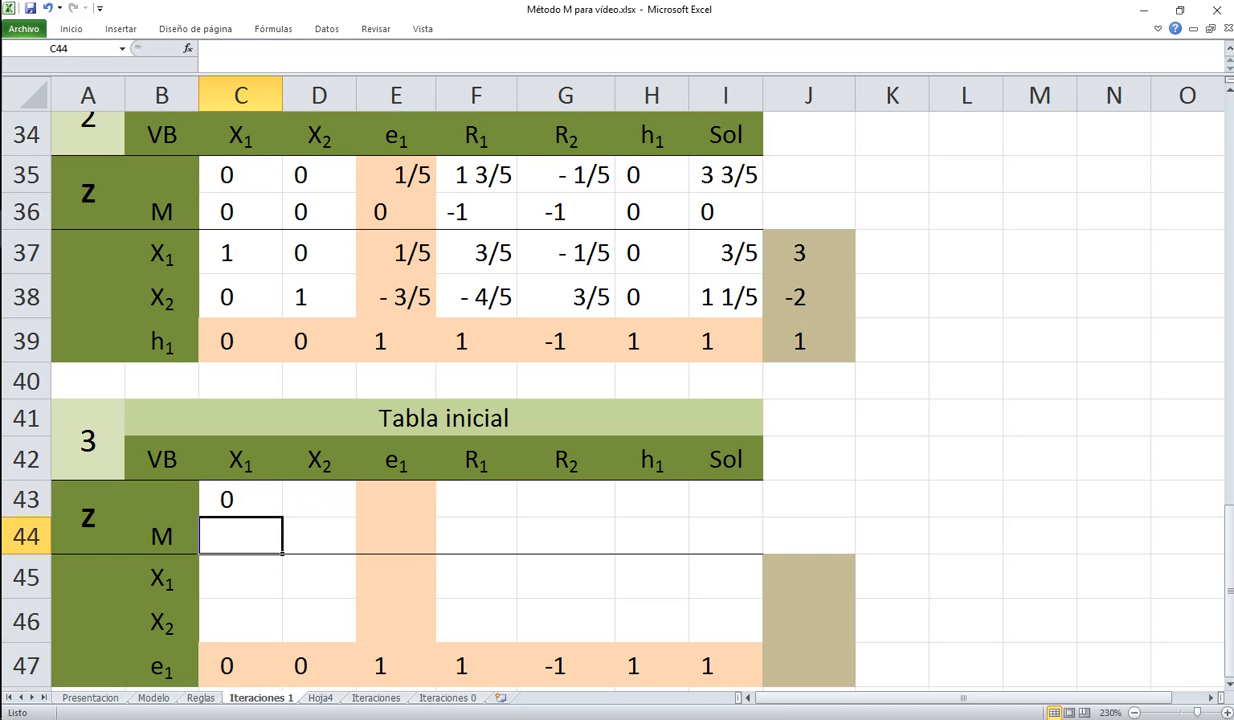
# Enter the M row formula +C36 in C44
pyautogui.write('-')
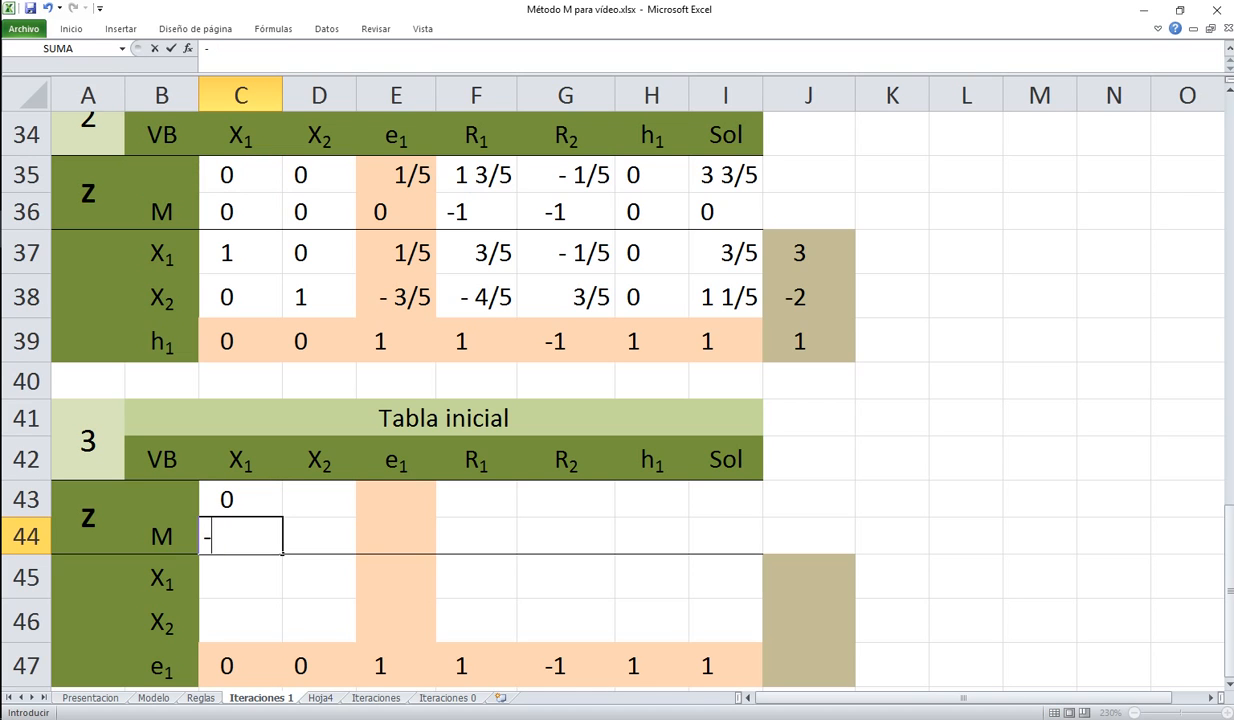
pyautogui.press('BackSpace')
pyautogui.write('+')
pyautogui.click(240, 212)
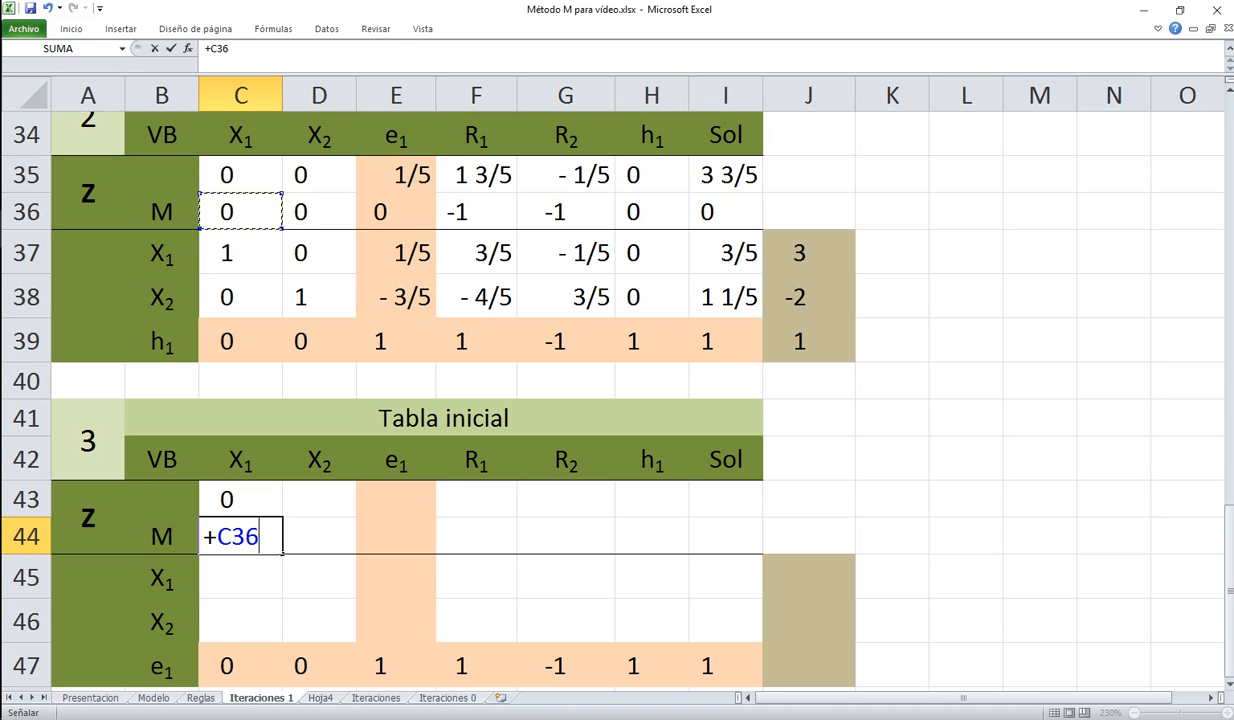
pyautogui.press('Return')
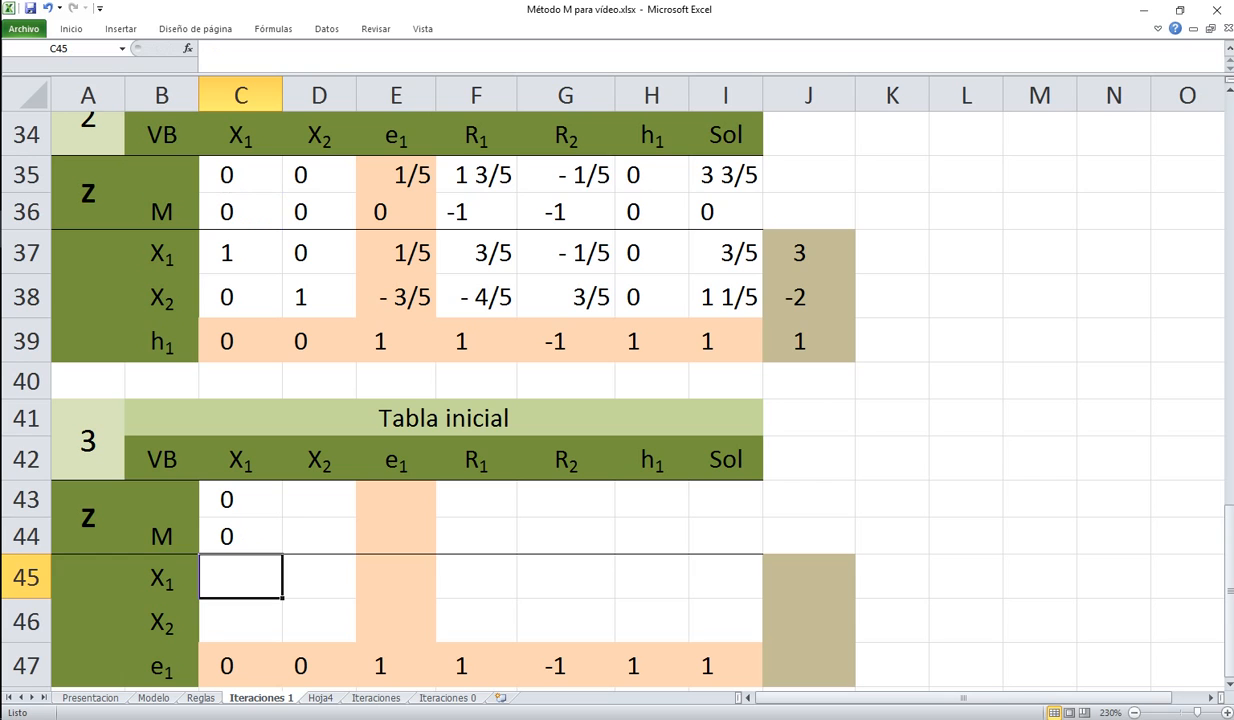
# Enter the X1 row formula -$E$37*C47+C37 in C45
pyautogui.write('-')
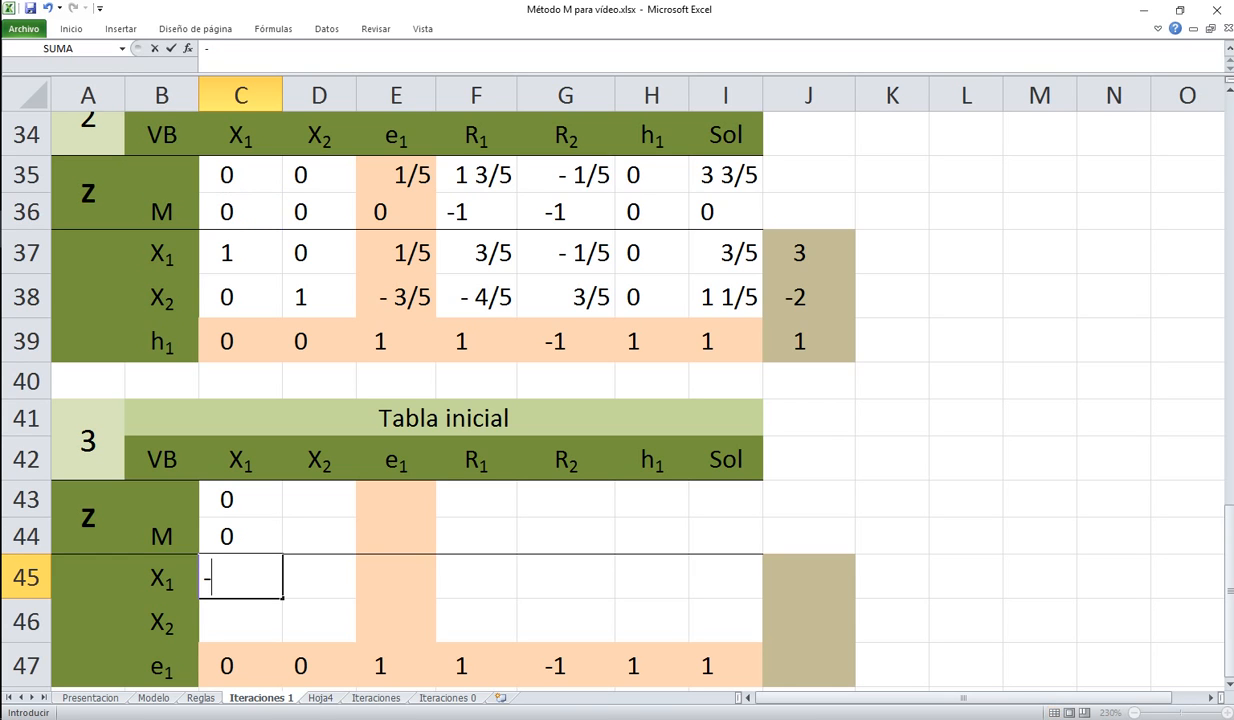
pyautogui.click(396, 253)
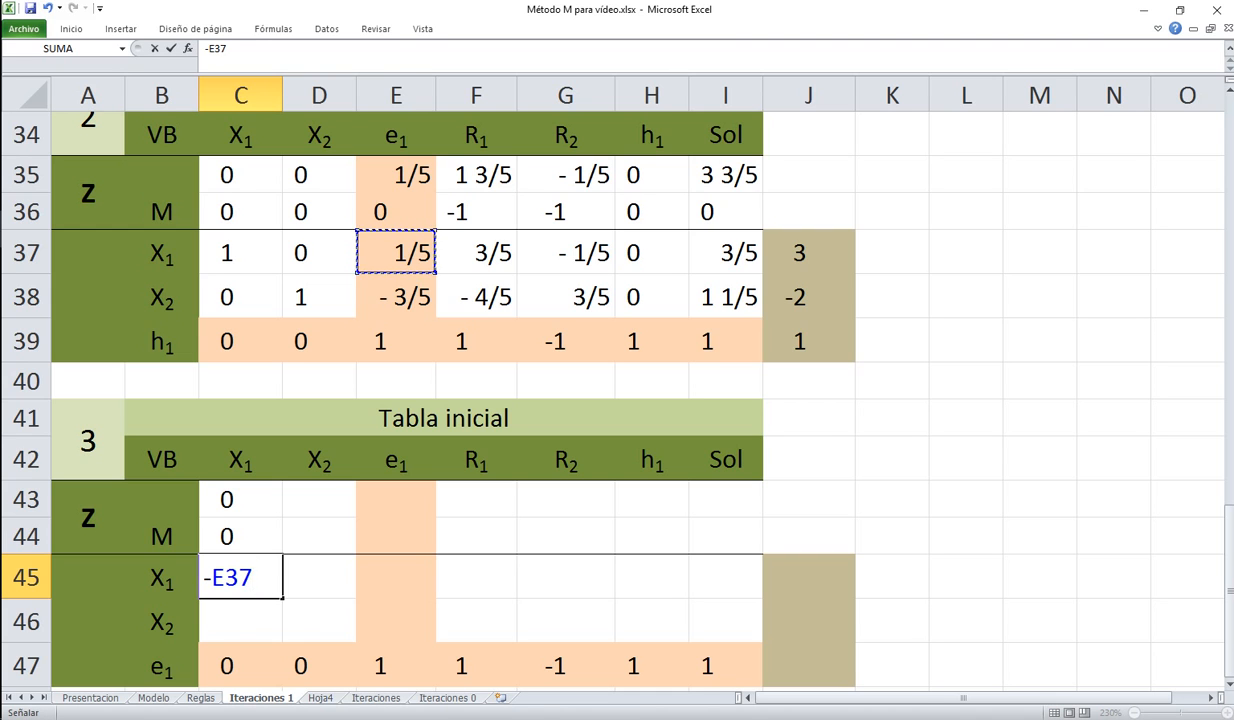
pyautogui.press('F4')
pyautogui.write('*')
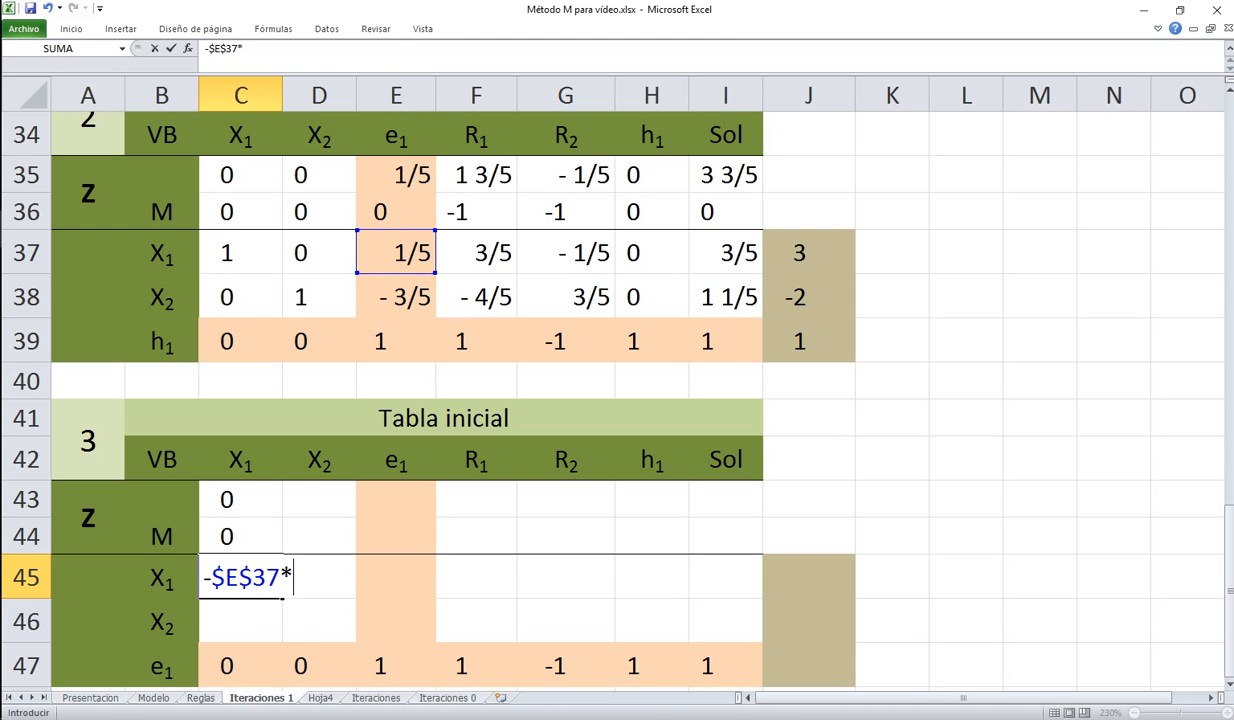
pyautogui.press('Down')
pyautogui.press('Down')
pyautogui.write('+')
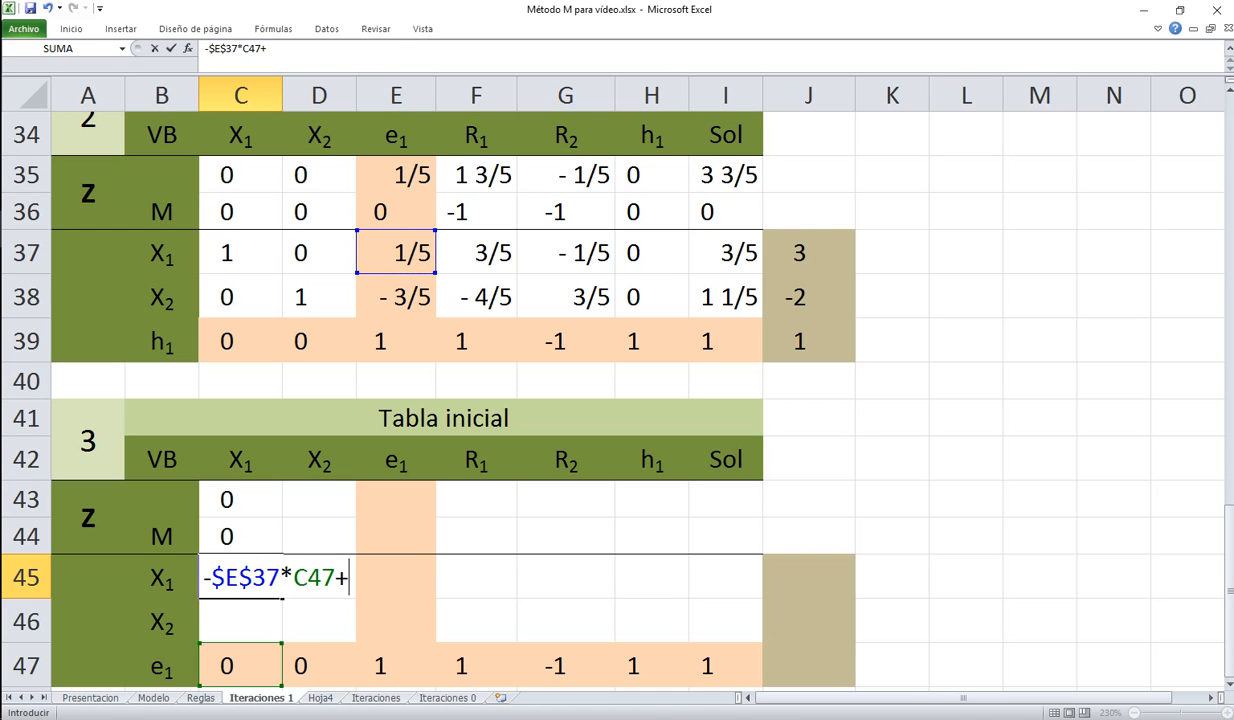
pyautogui.press('Up')
pyautogui.press('Up')
pyautogui.press('Up')
pyautogui.press('Up')
pyautogui.press('Up')
pyautogui.press('Up')
pyautogui.press('Up')
pyautogui.press('Up')
pyautogui.press('Return')
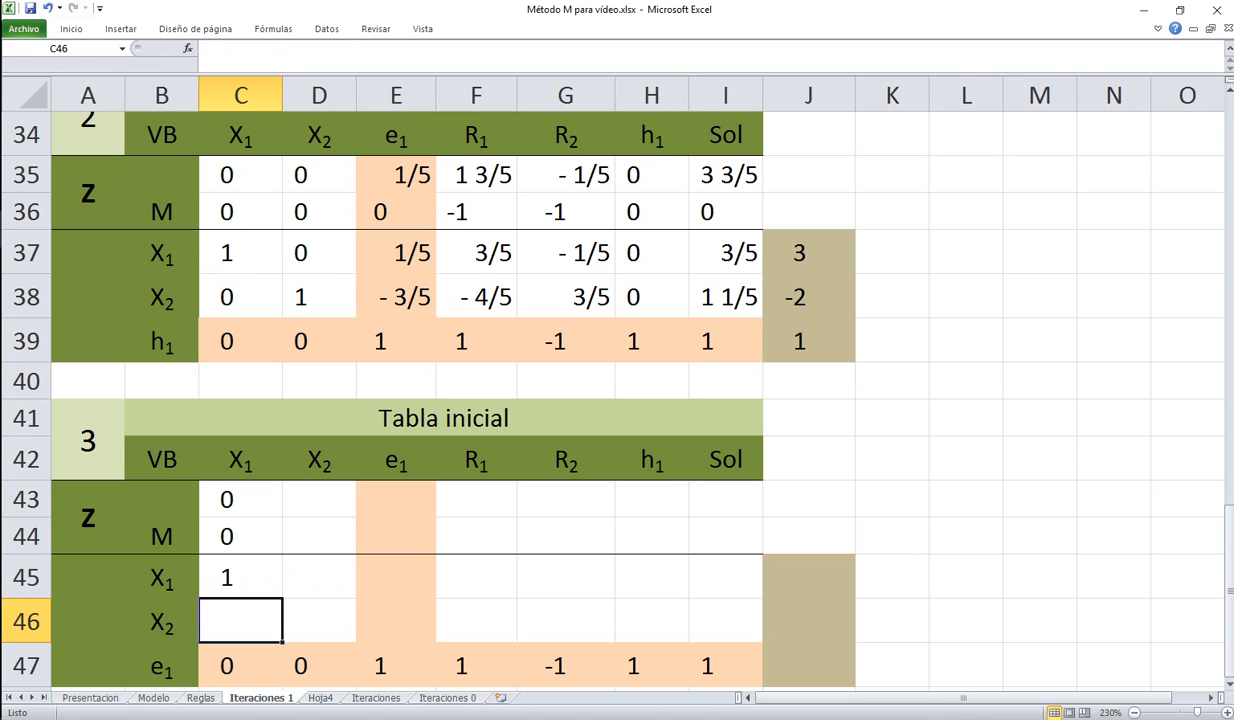
# Enter the X2 row formula -$E$38*C47+C38 in C46
pyautogui.write('-')
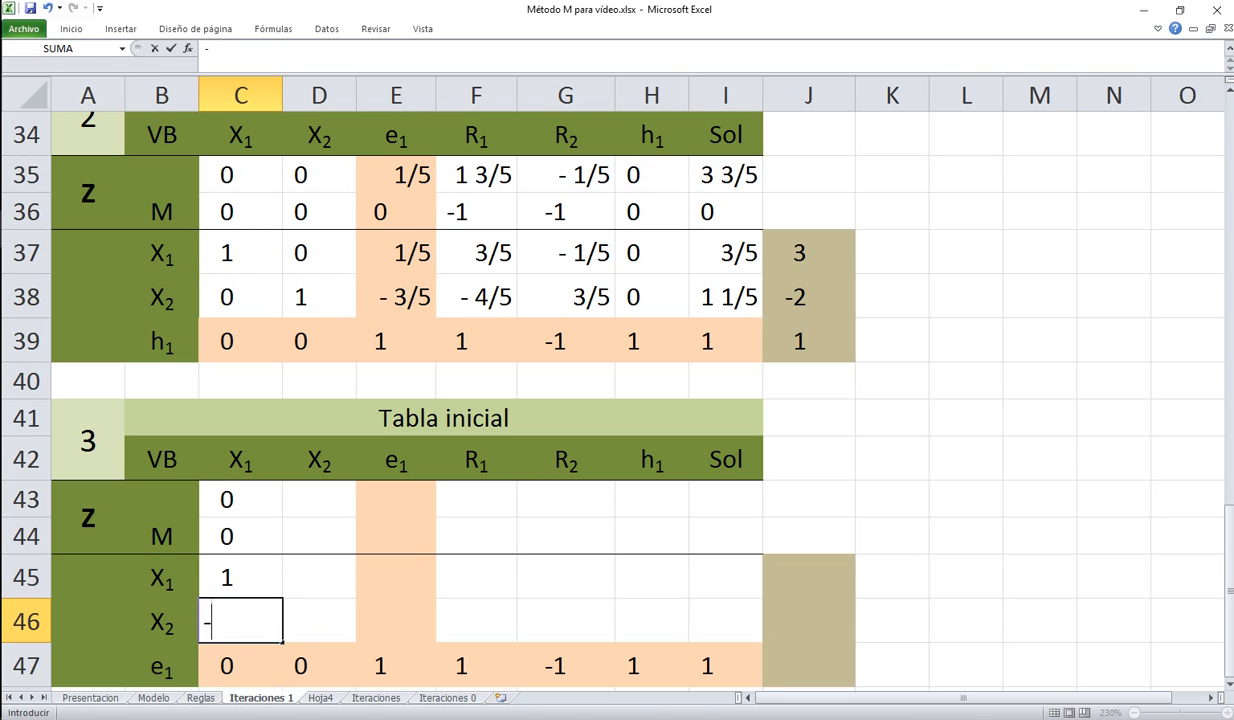
pyautogui.click(396, 297)
pyautogui.press('F4')
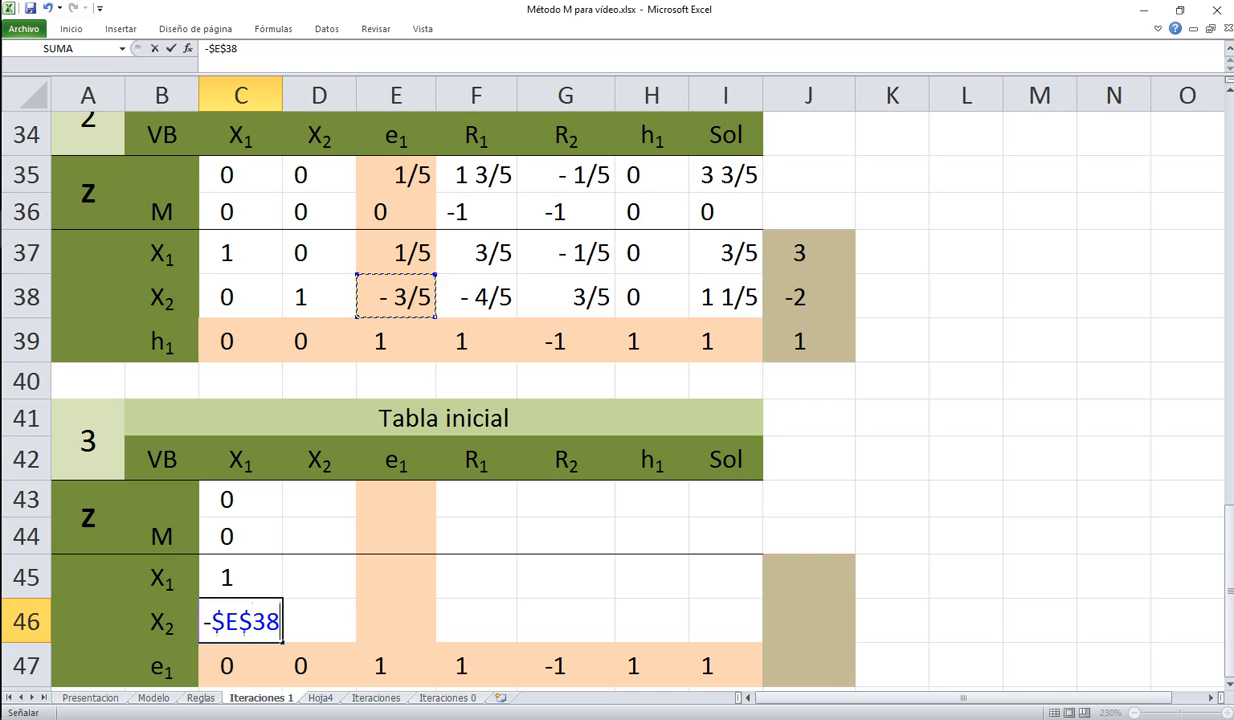
pyautogui.write('*')
pyautogui.click(241, 666)
pyautogui.write('+')
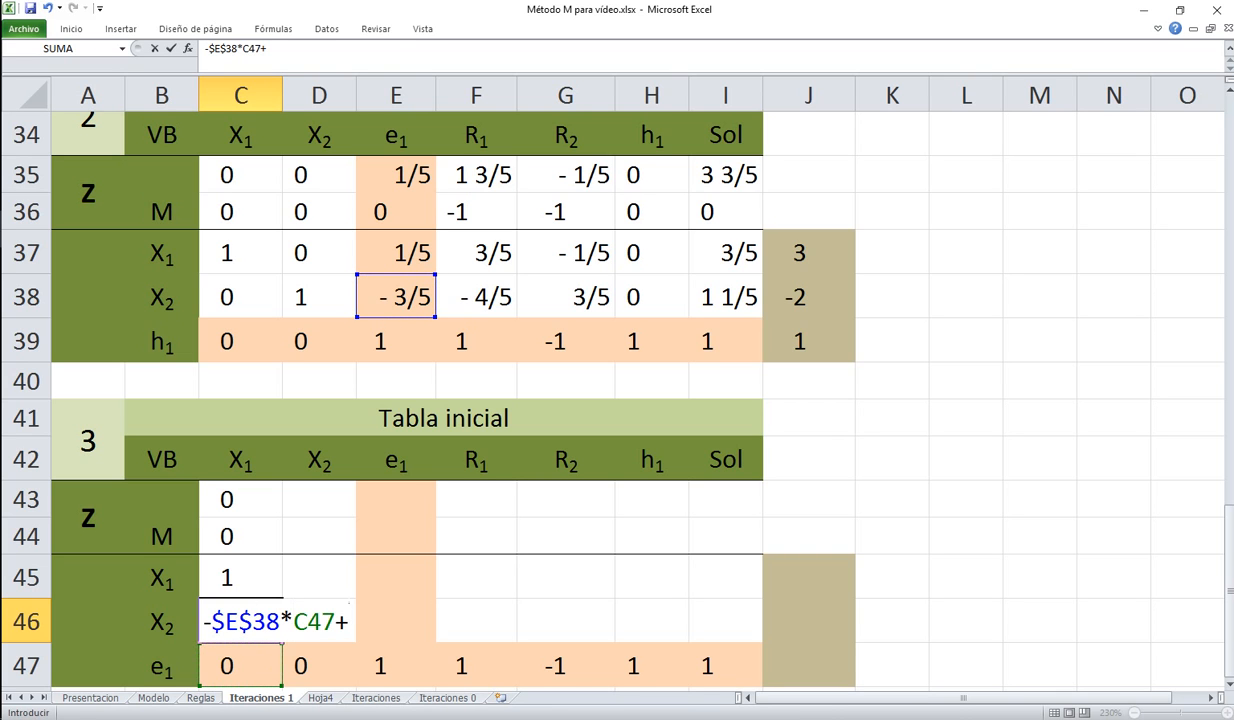
pyautogui.click(241, 297)
pyautogui.press('Return')
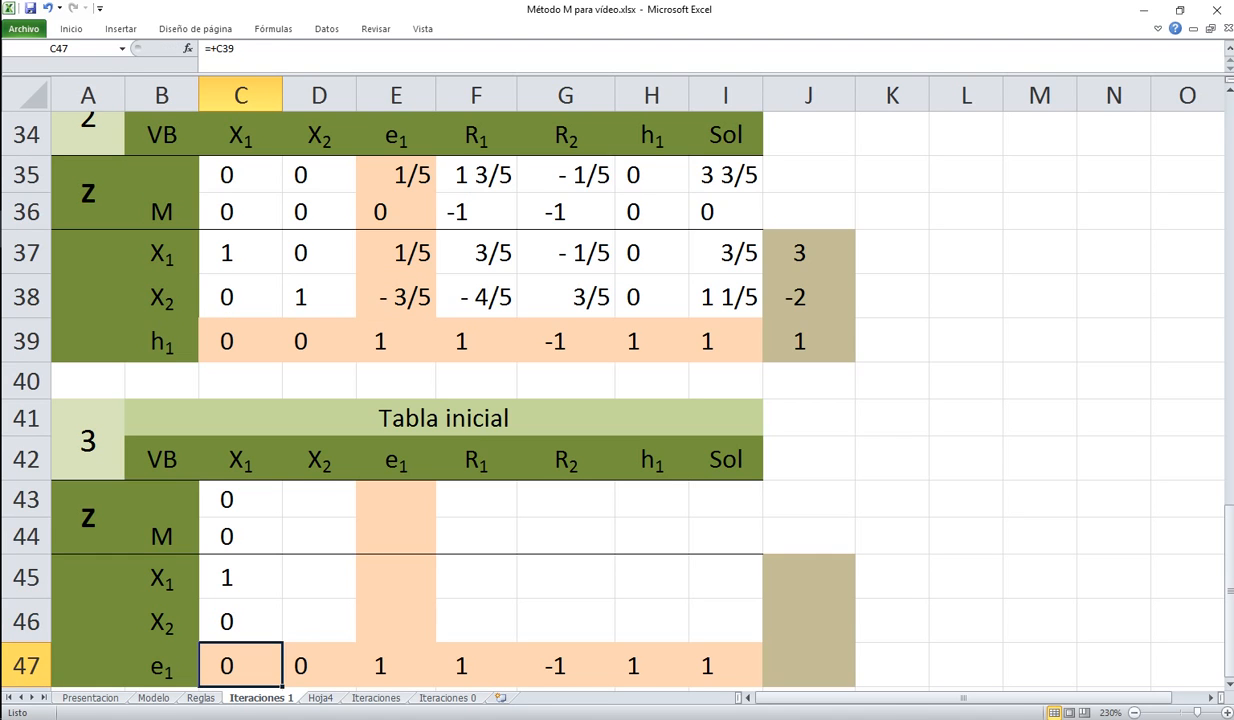
# Fill the C43:C46 formulas across to column I and remove the fill colour from C43:J47
pyautogui.moveTo(241, 499); pyautogui.dragTo(760, 641)
pyautogui.scroll(-1, 600, 400)
pyautogui.moveTo(241, 381); pyautogui.dragTo(808, 547)
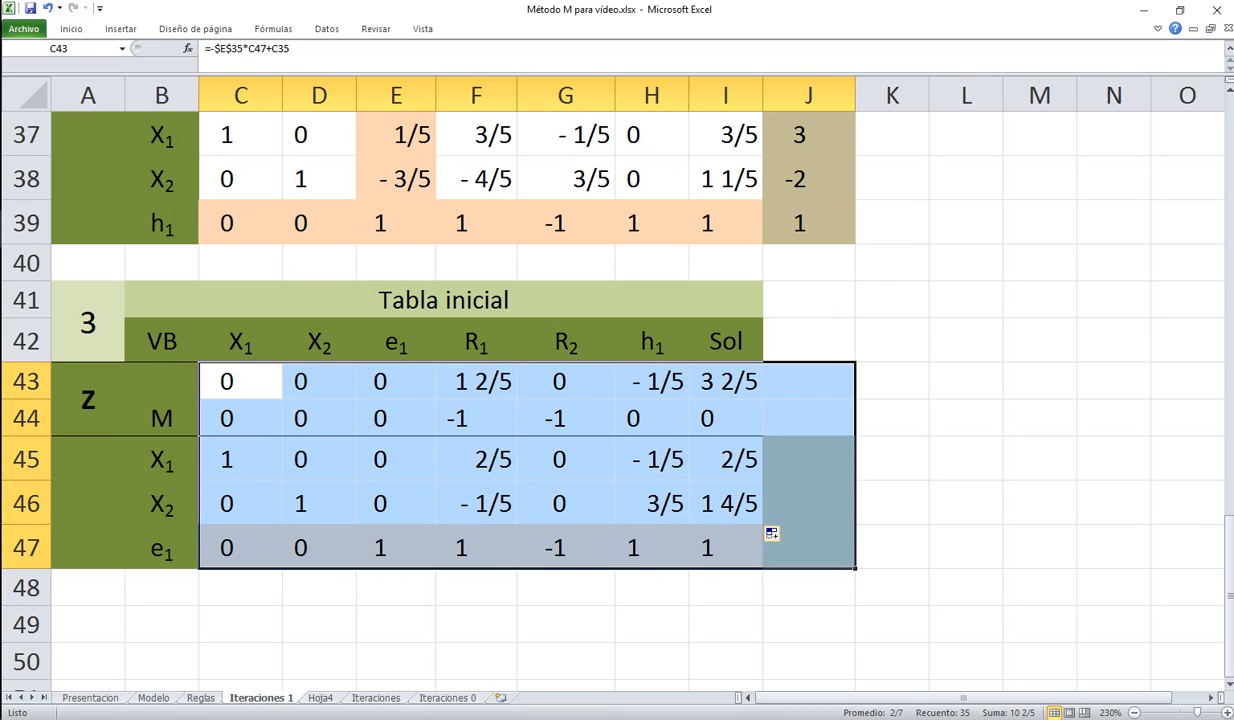
pyautogui.click(71, 29)
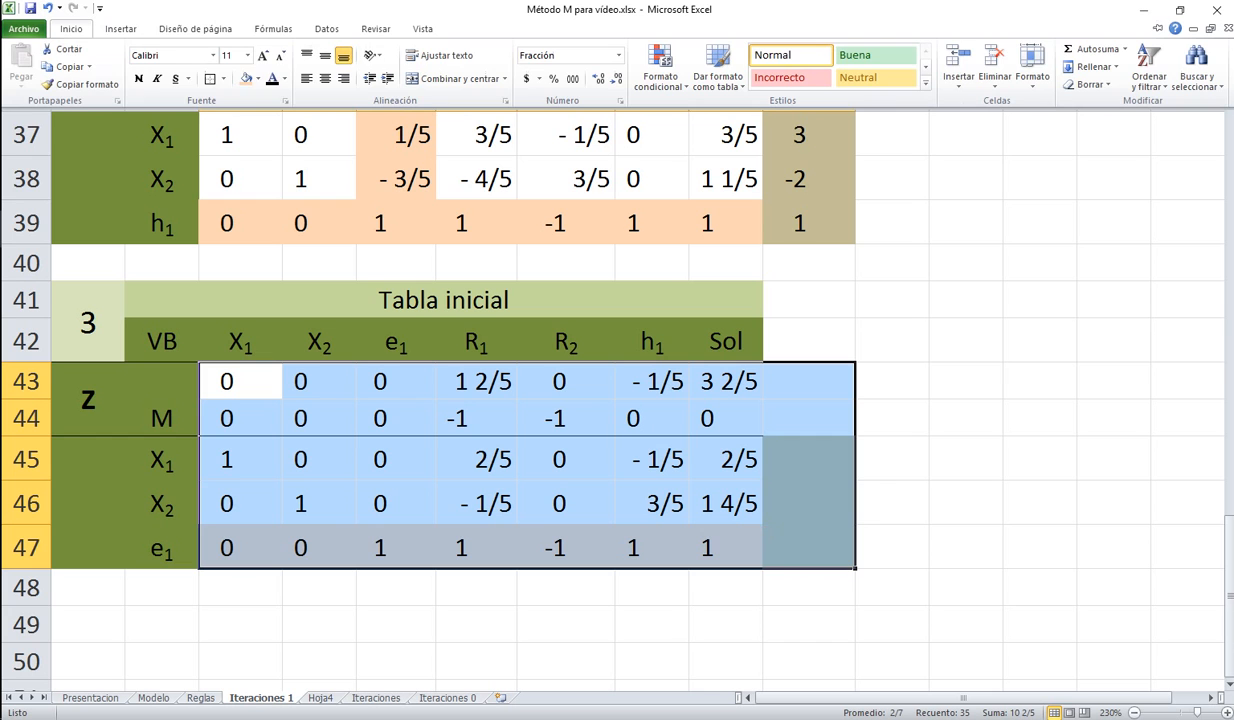
pyautogui.click(257, 79)
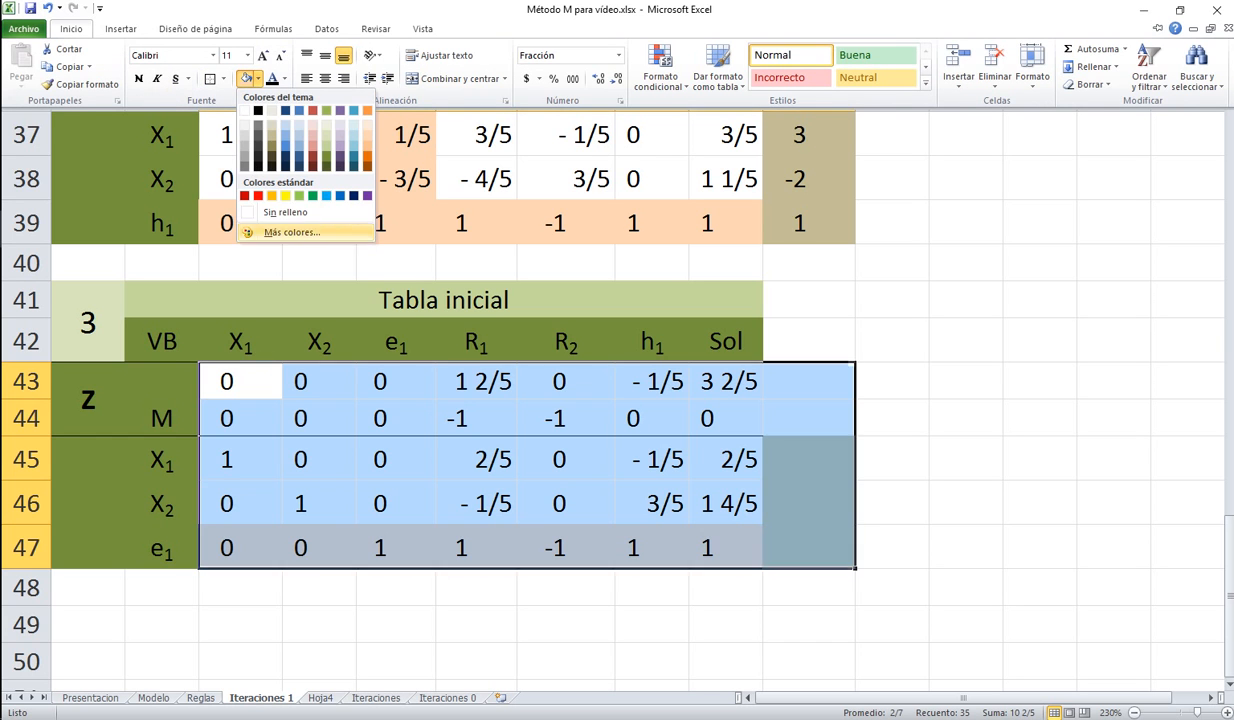
pyautogui.click(285, 212)
pyautogui.click(892, 459)
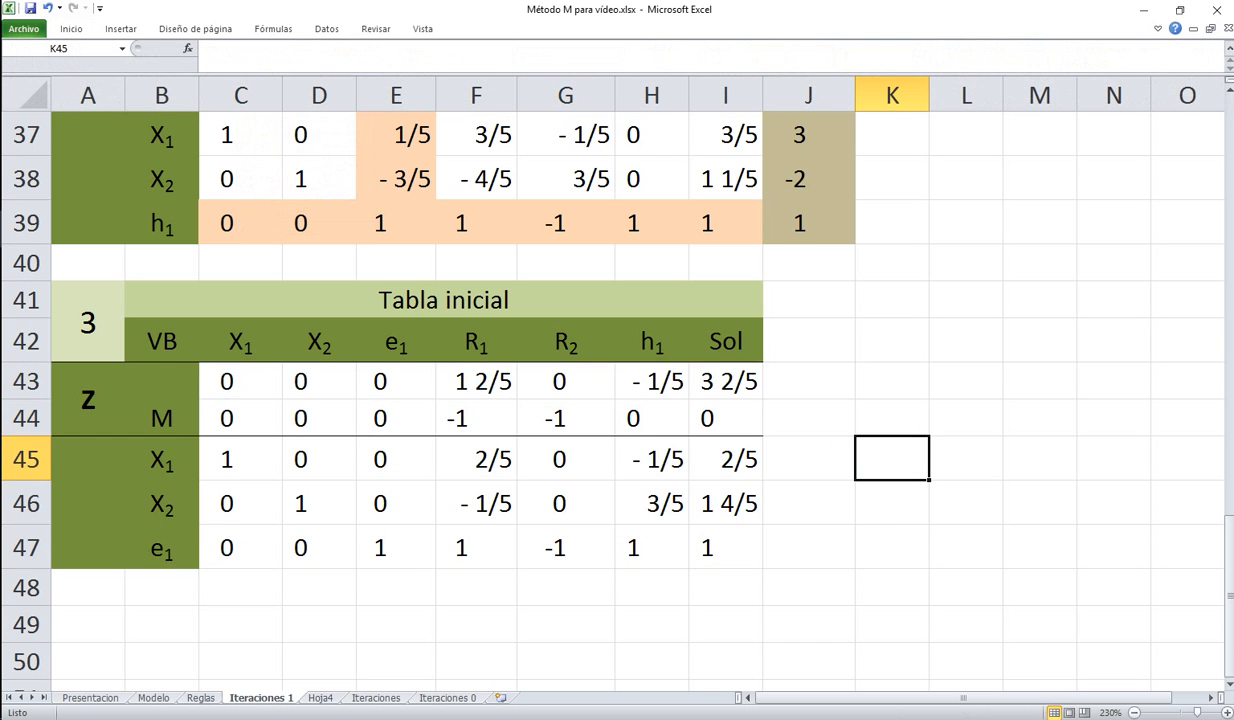
# Check the X1, X2 and e1 columns of iteration 3 against their basic variables, and examine the Z rows C43:I44 for optimality
pyautogui.click(162, 459)
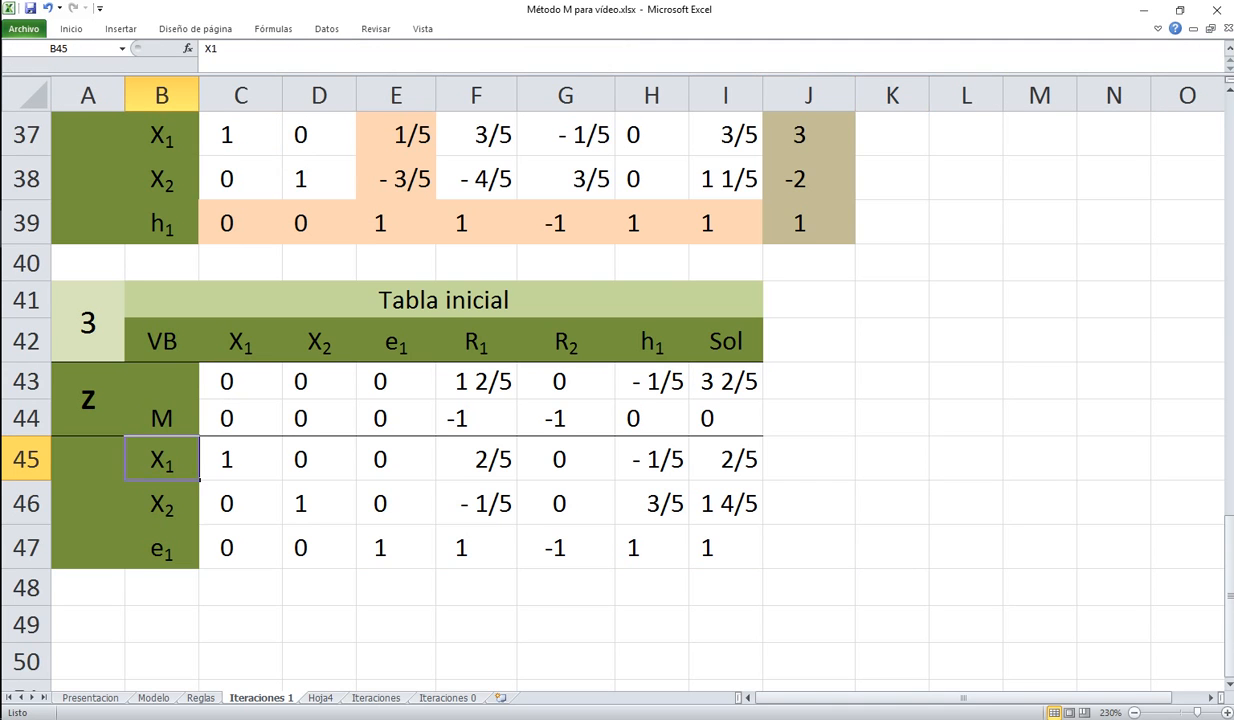
pyautogui.moveTo(240, 459); pyautogui.dragTo(240, 548)
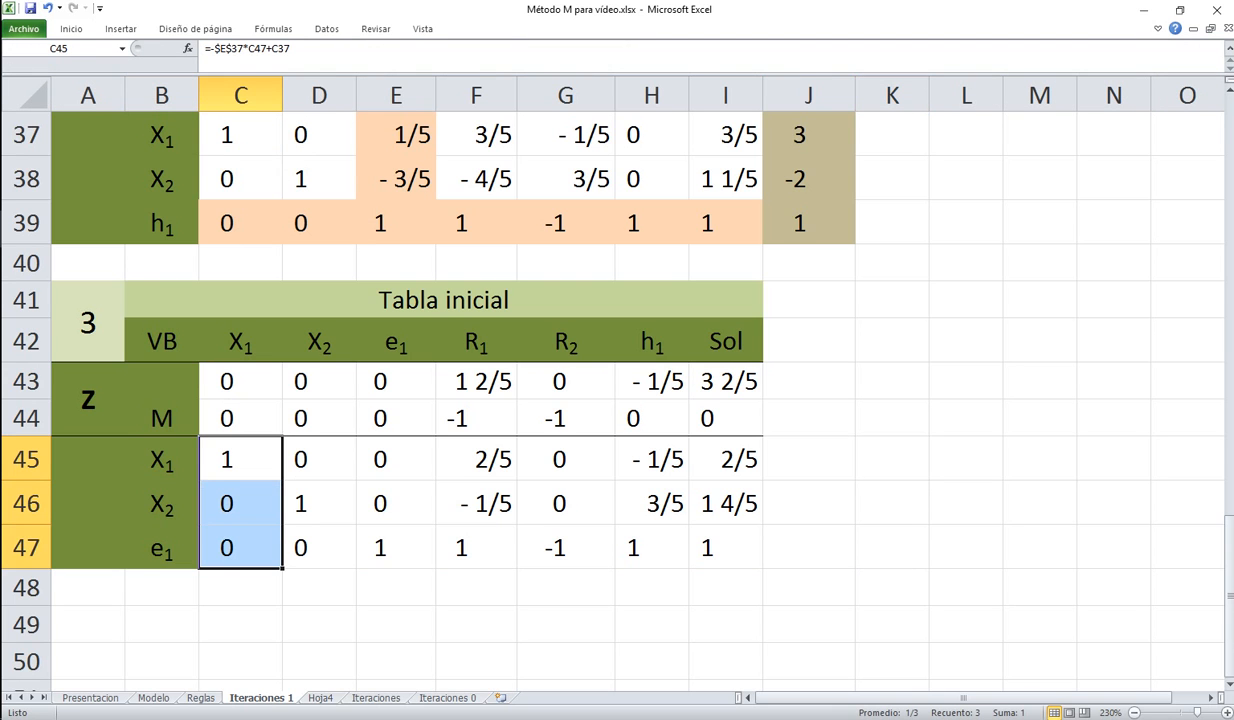
pyautogui.click(162, 504)
pyautogui.moveTo(319, 459); pyautogui.dragTo(319, 548)
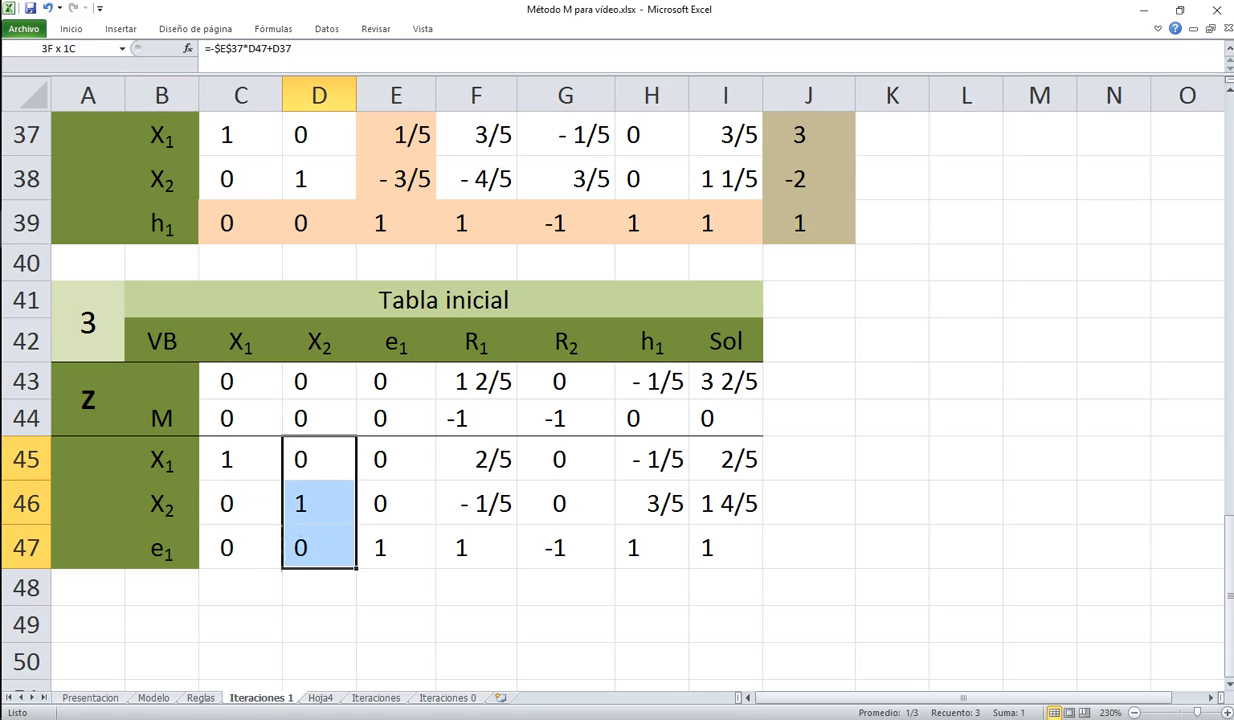
pyautogui.click(162, 548)
pyautogui.moveTo(396, 459); pyautogui.dragTo(396, 548)
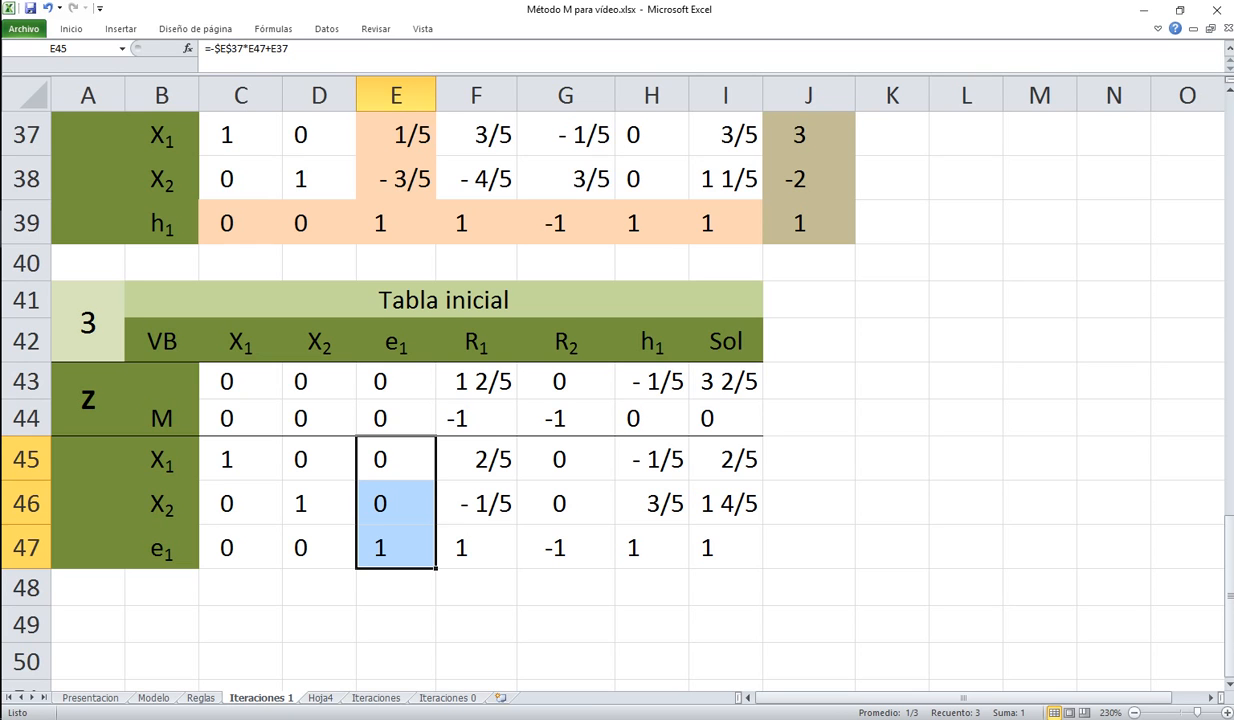
pyautogui.moveTo(226, 381); pyautogui.dragTo(725, 418)
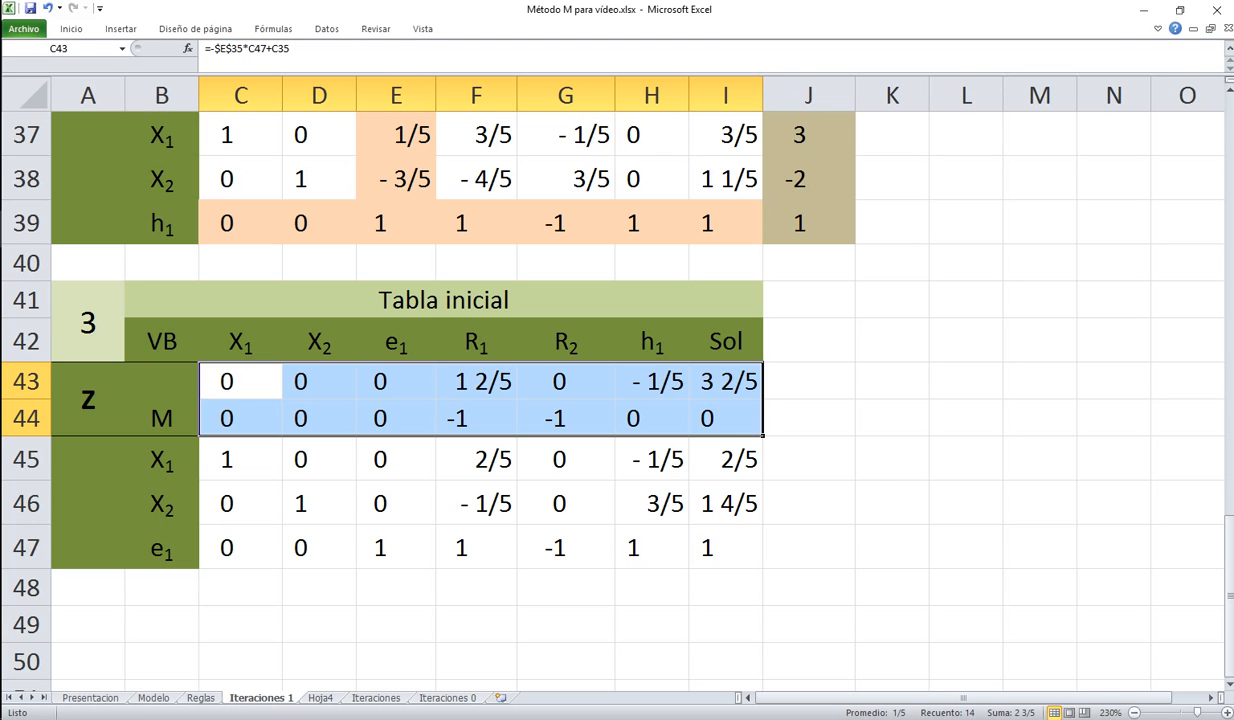
pyautogui.click(809, 459)
# Add an outline border around the Z and M rows A43:I44
pyautogui.moveTo(88, 400); pyautogui.dragTo(725, 420)
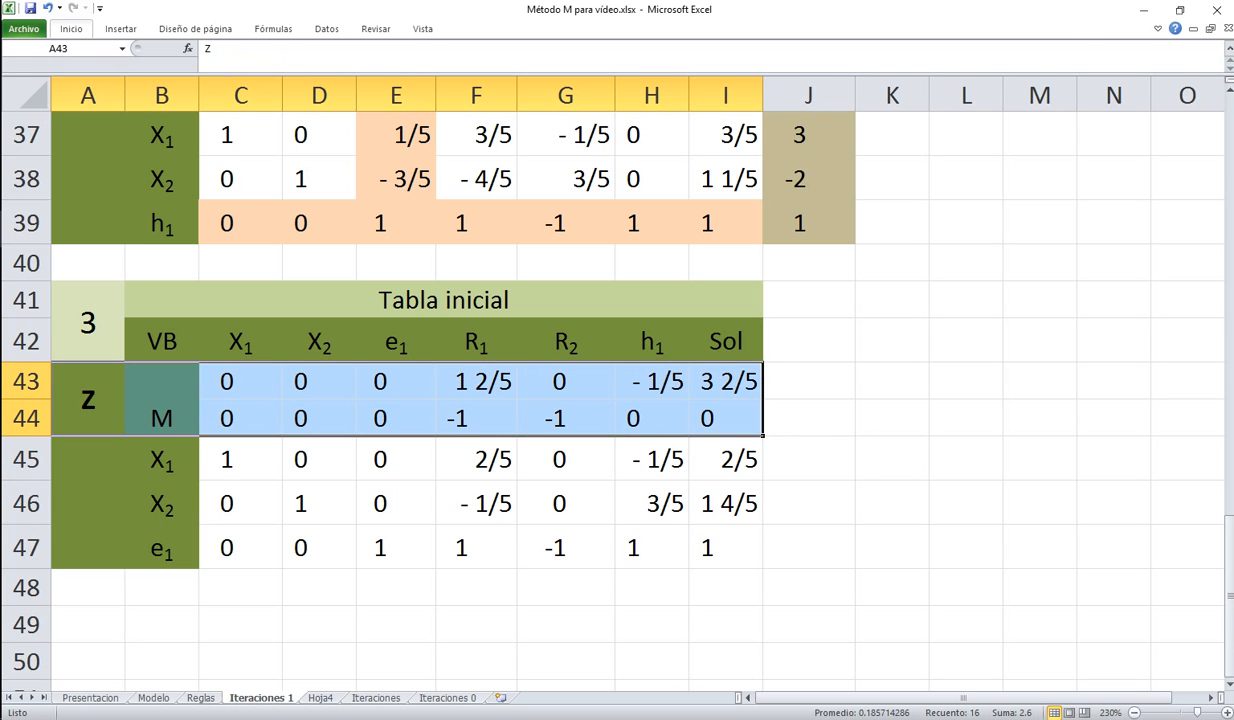
pyautogui.click(71, 29)
pyautogui.click(210, 79)
pyautogui.click(892, 502)
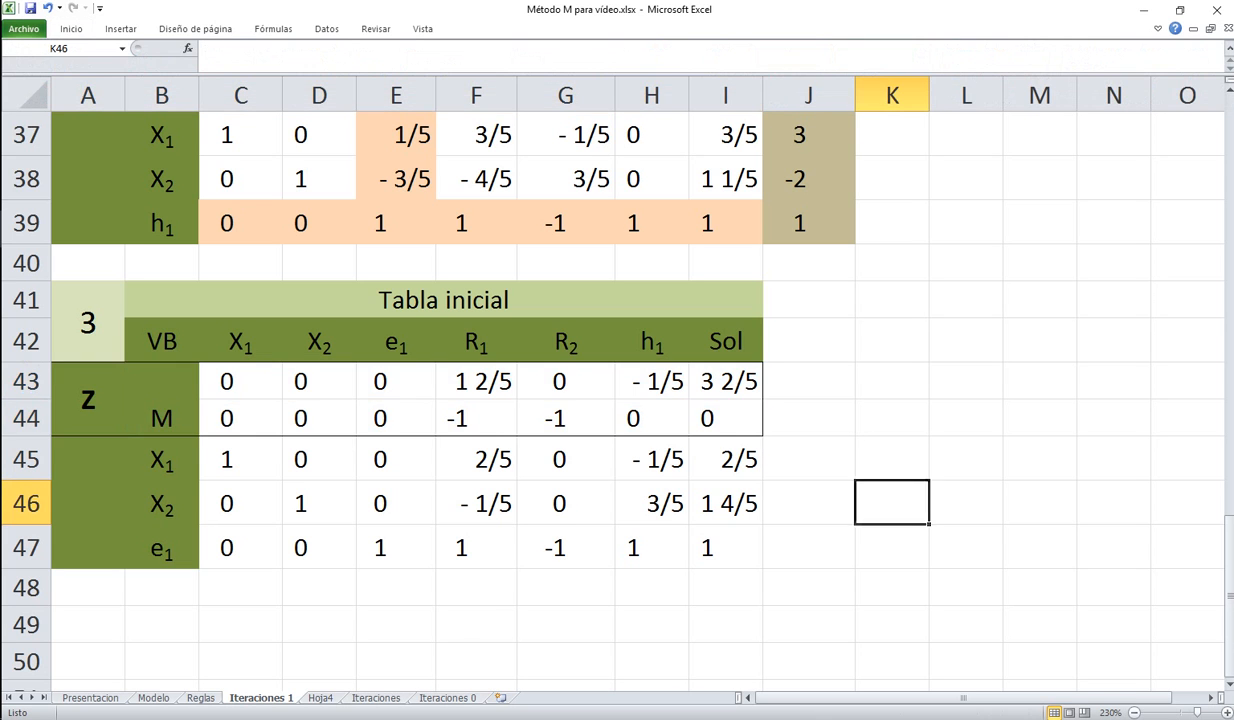
# Shade the X1 and X2 solution cells I45 and I46 light green
pyautogui.click(162, 460)
pyautogui.click(726, 460)
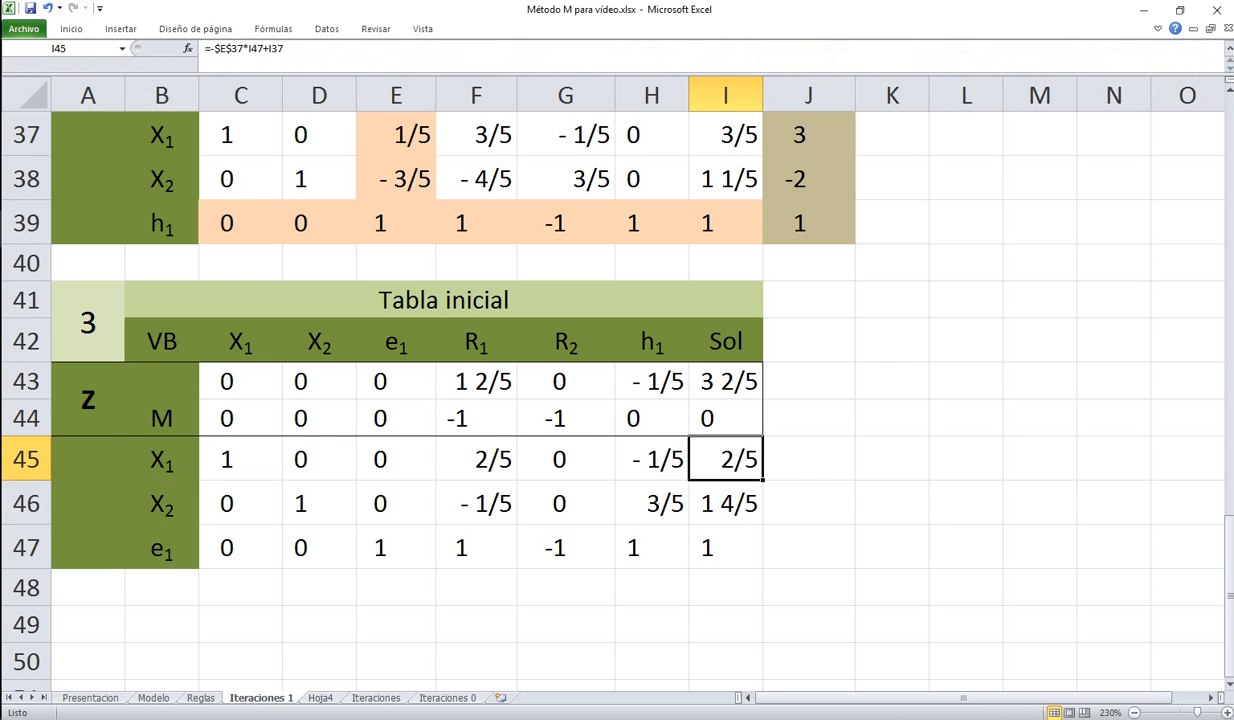
pyautogui.click(71, 29)
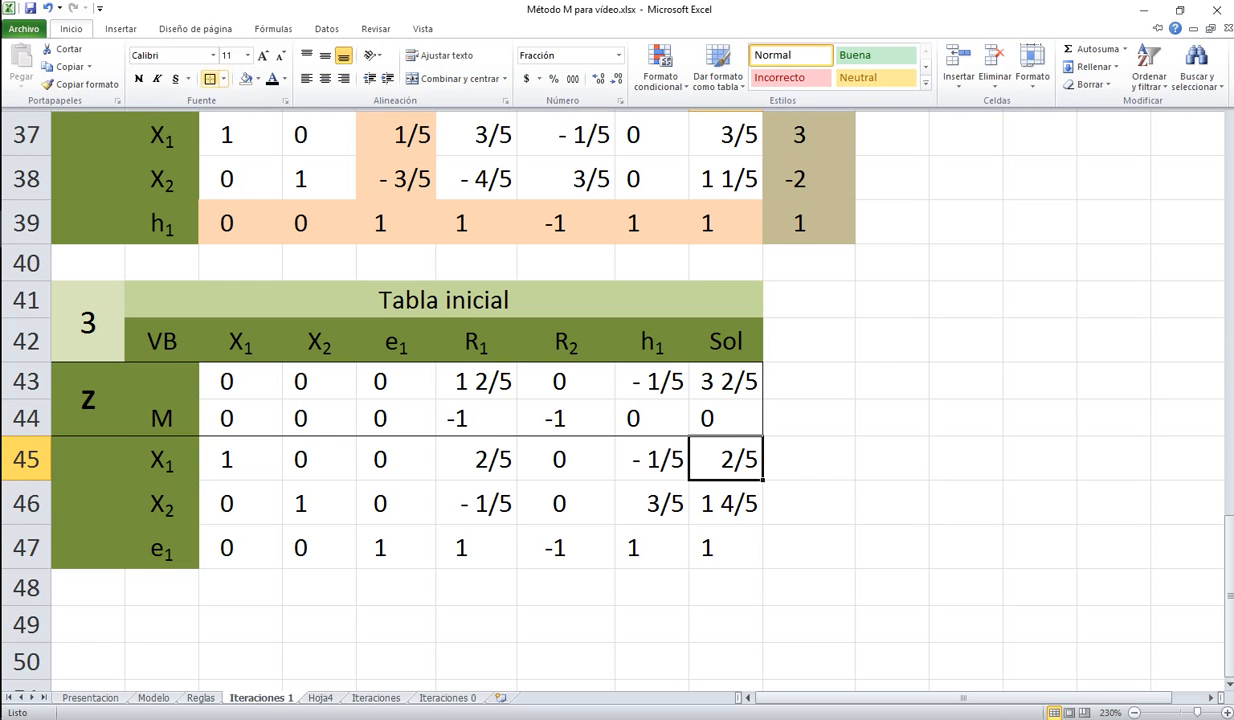
pyautogui.click(258, 79)
pyautogui.click(327, 146)
pyautogui.click(162, 503)
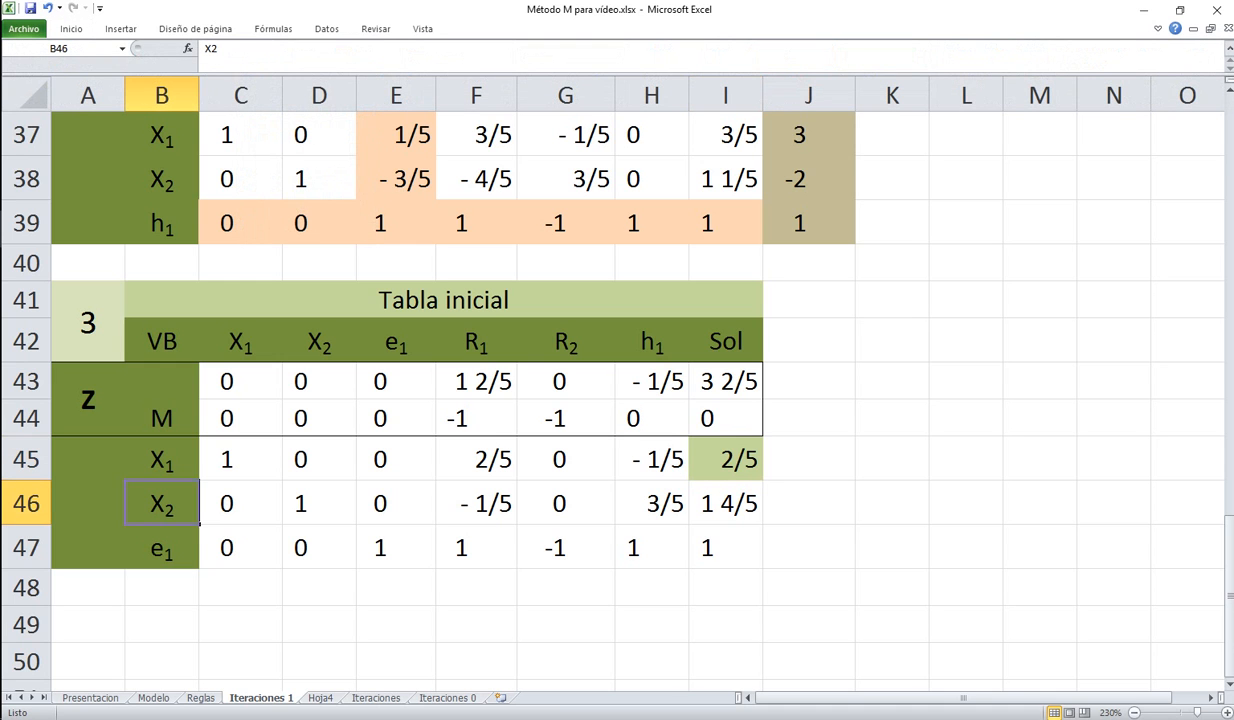
pyautogui.click(726, 503)
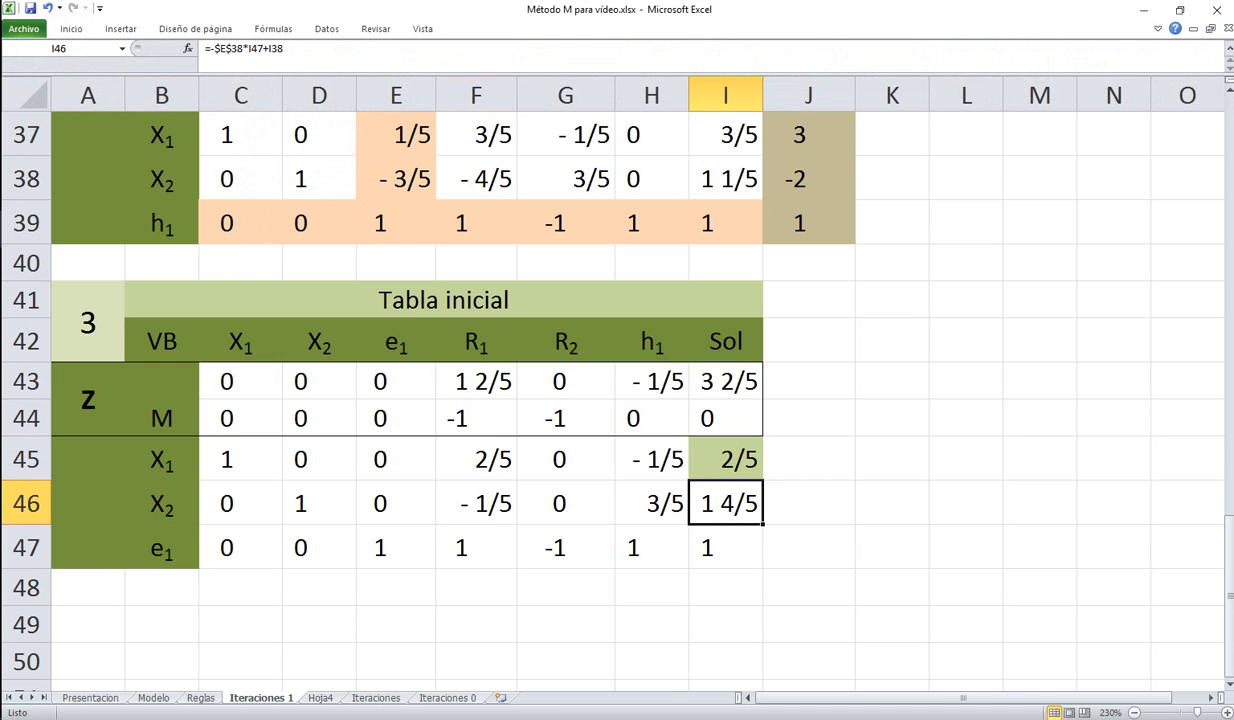
pyautogui.click(71, 28)
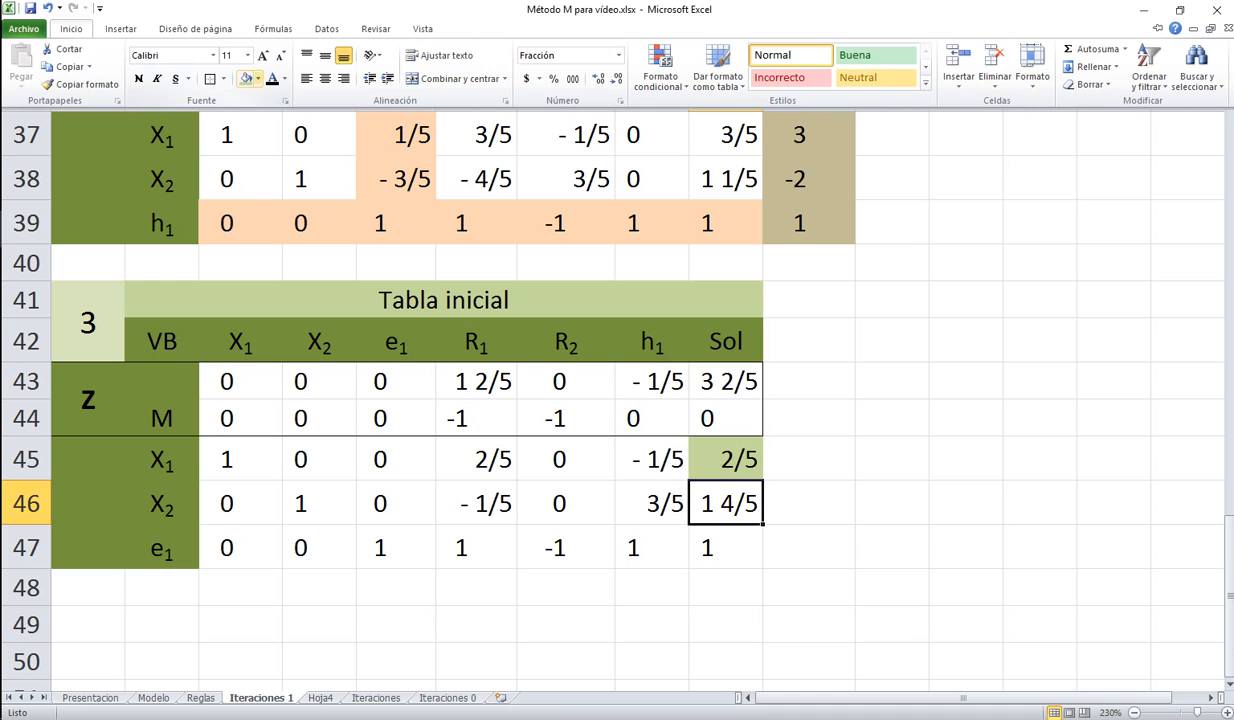
pyautogui.click(246, 78)
# Shade the Z solution cell I43 in the same light green
pyautogui.click(726, 381)
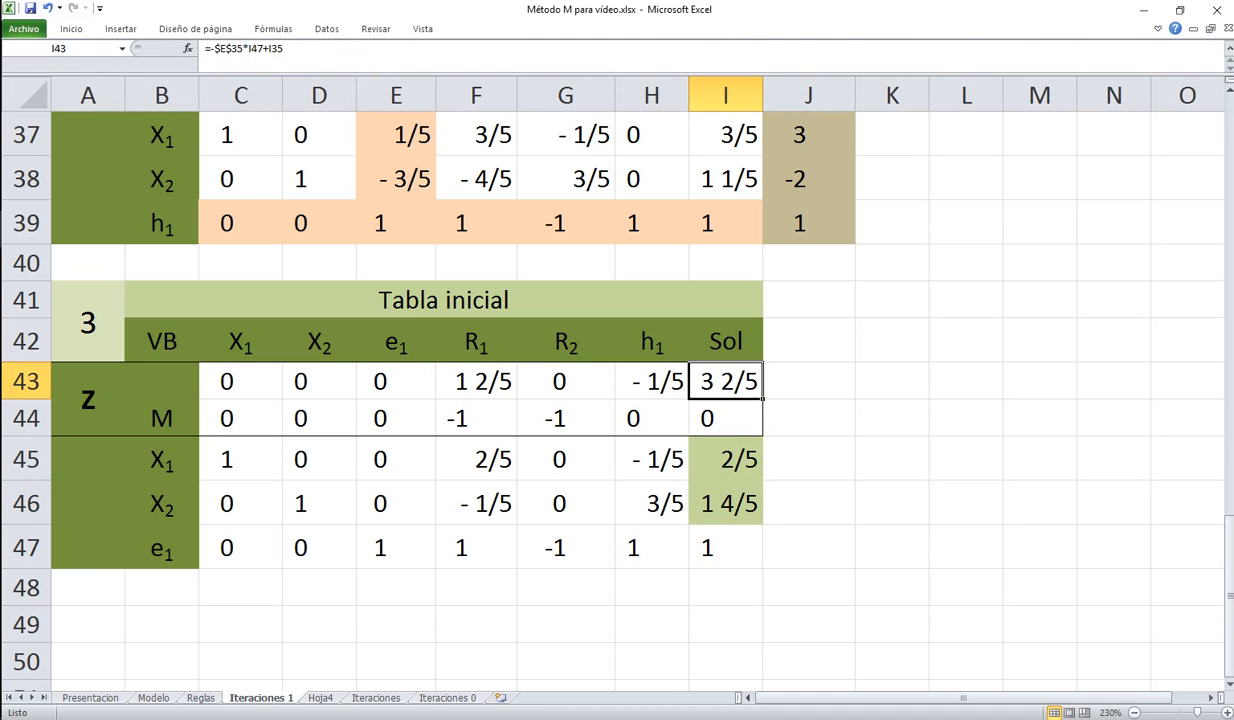
pyautogui.click(71, 28)
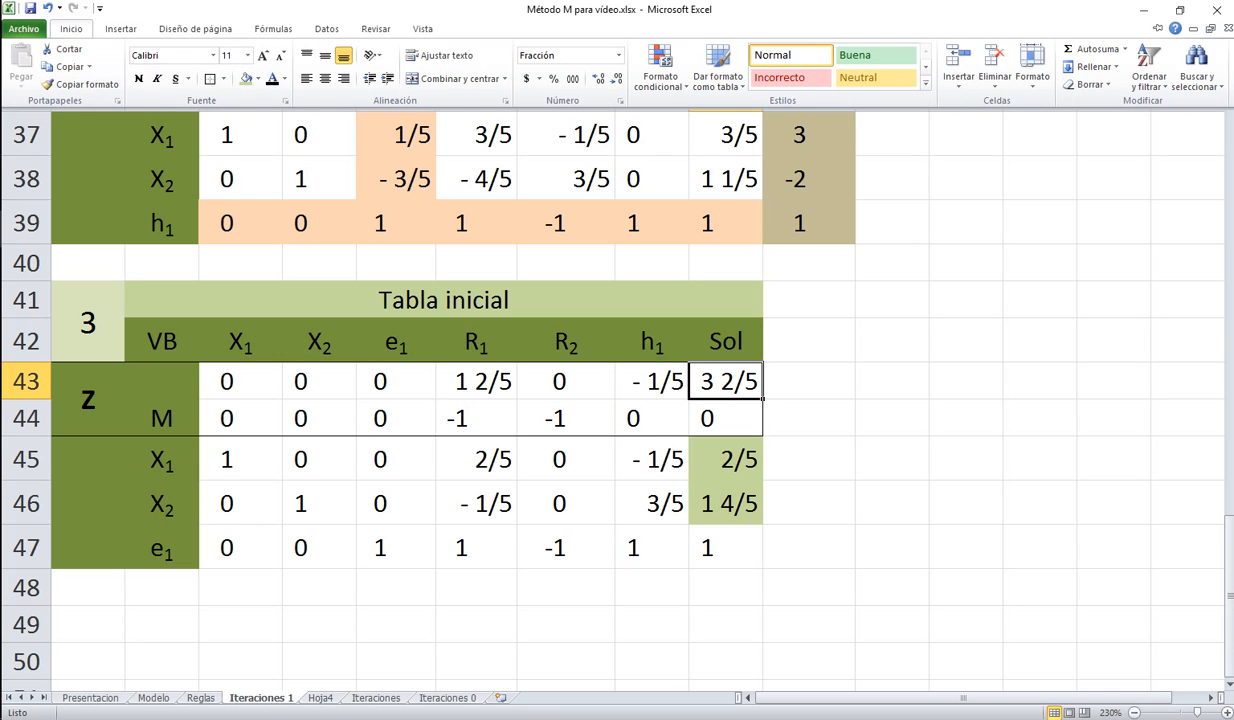
pyautogui.click(246, 78)
pyautogui.click(1040, 547)
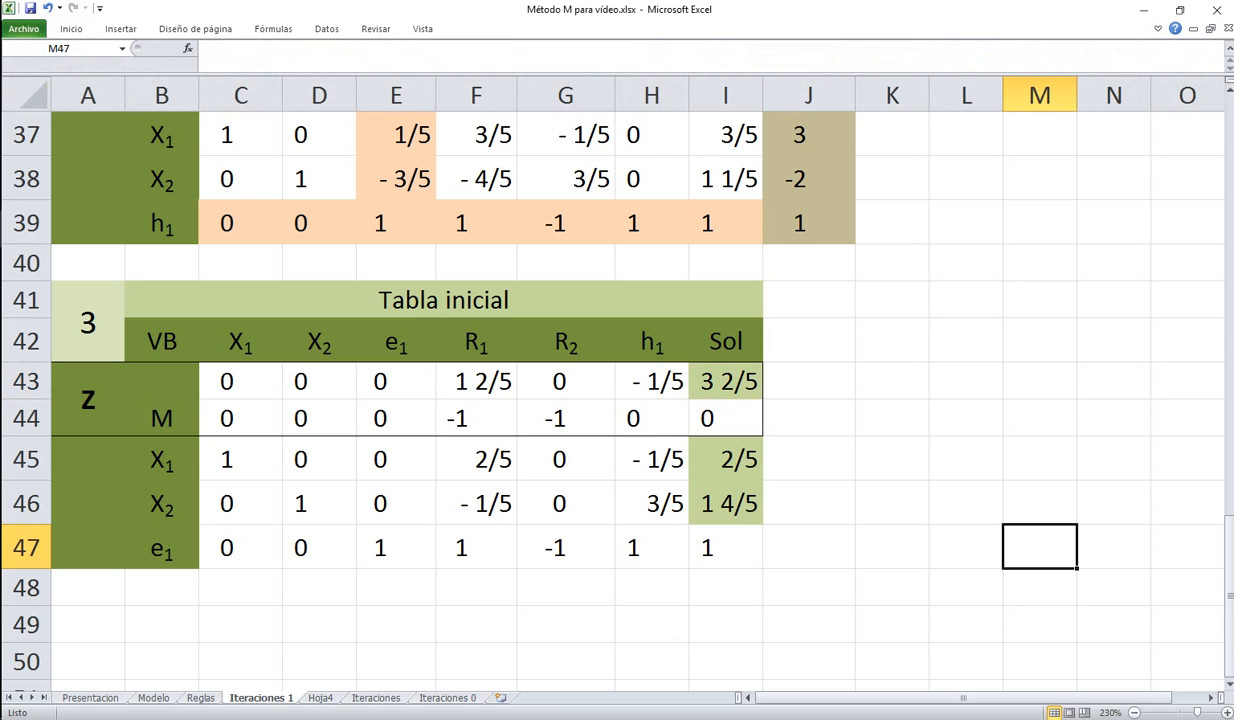